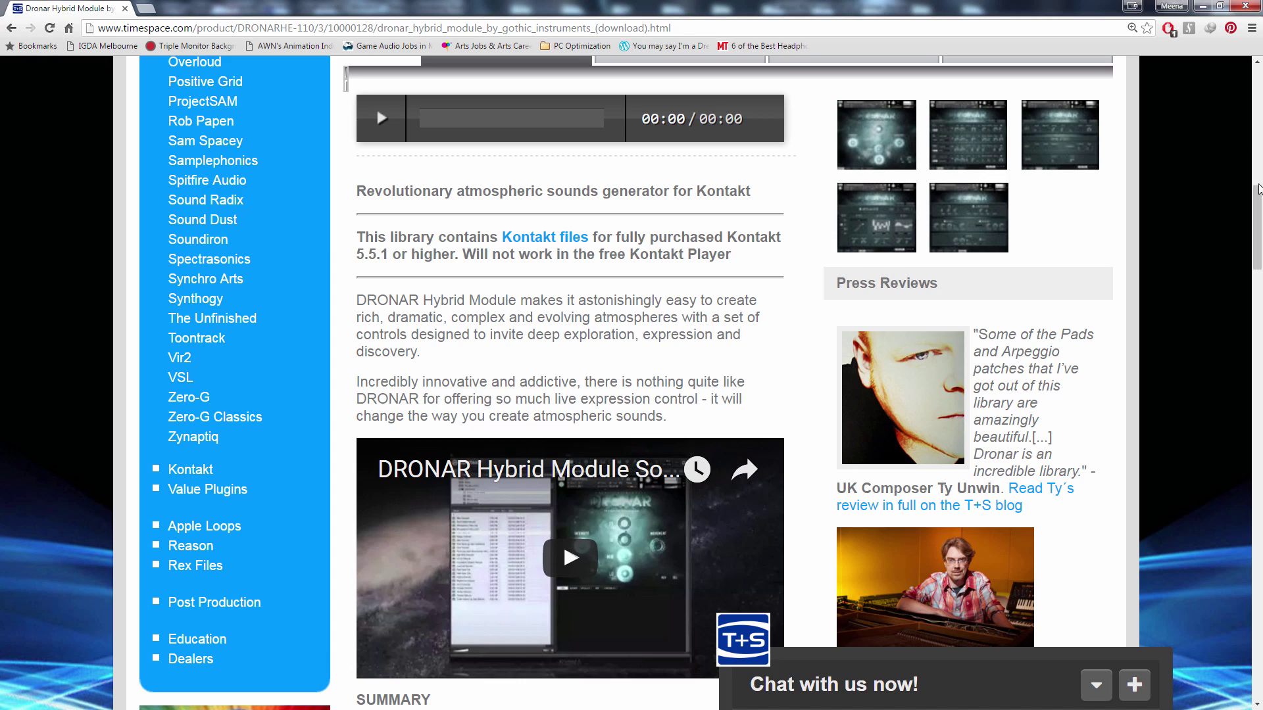
# Look through the Dronar Hybrid Module product page, including its overview, videos, reviews and system requirements.
pyautogui.moveTo(1259, 189); pyautogui.dragTo(1219, 488)
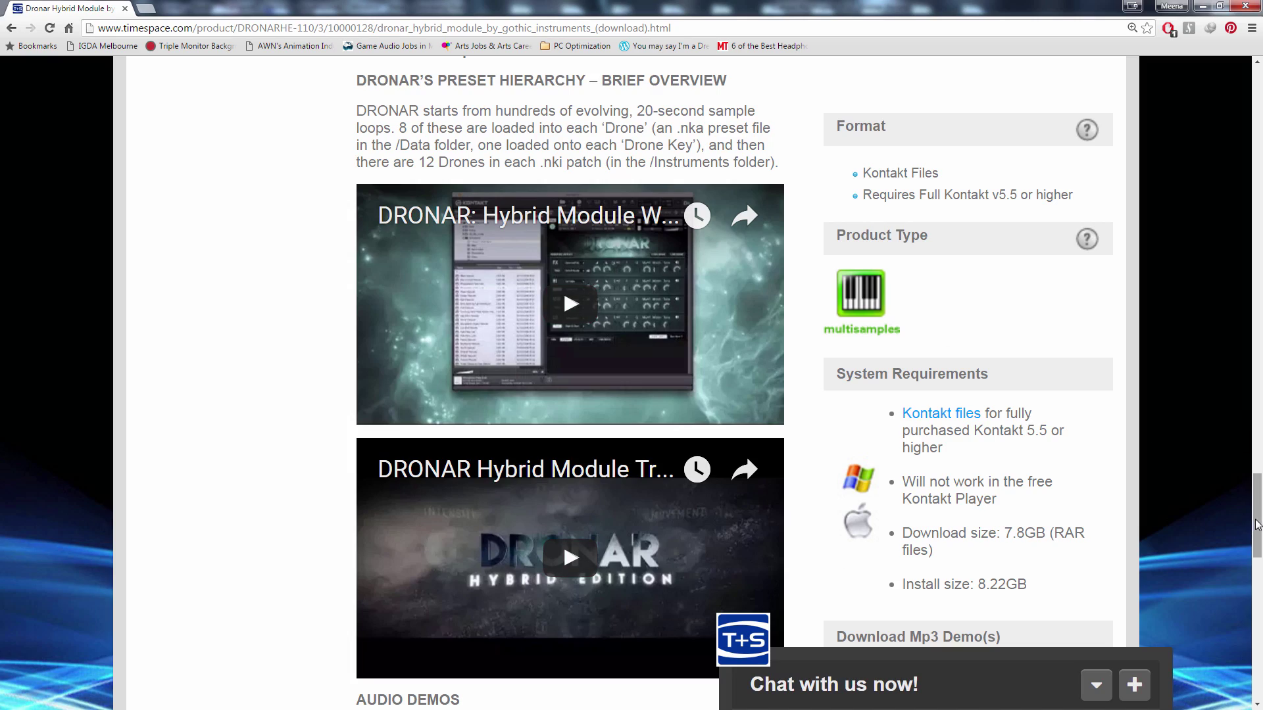
pyautogui.moveTo(1258, 524); pyautogui.dragTo(1255, 62)
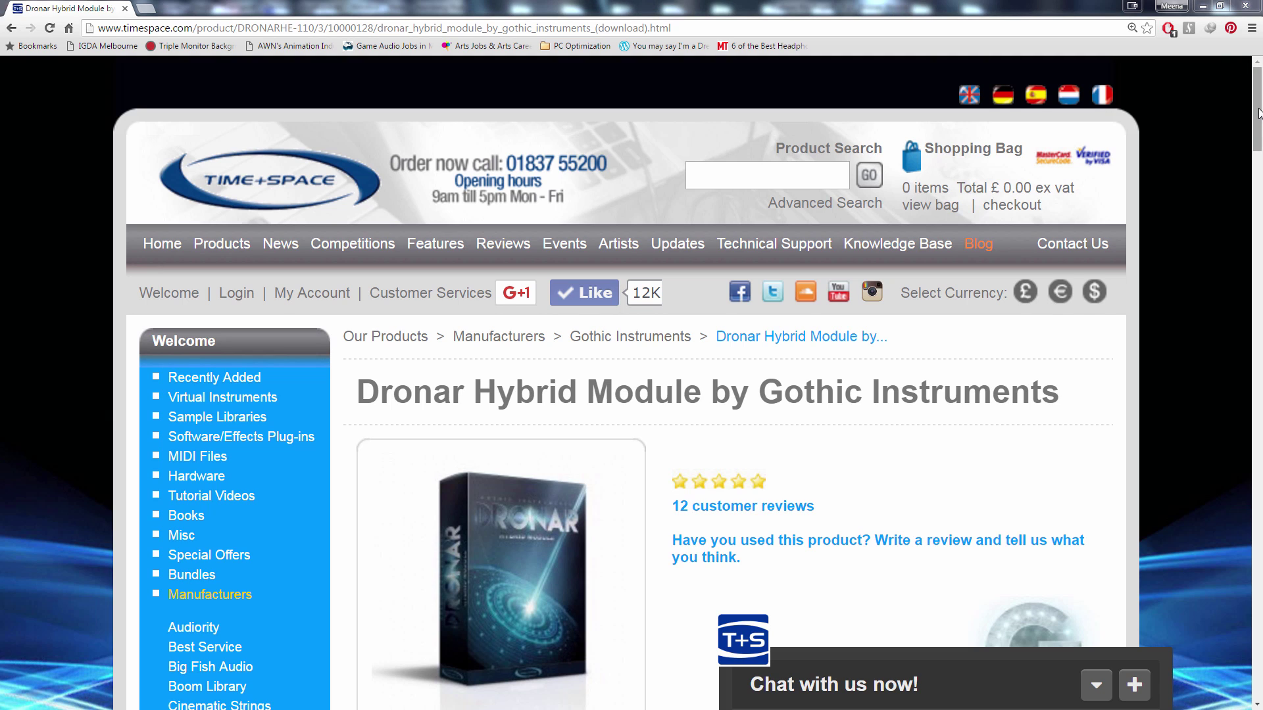
pyautogui.scroll(-20, 596, 454)
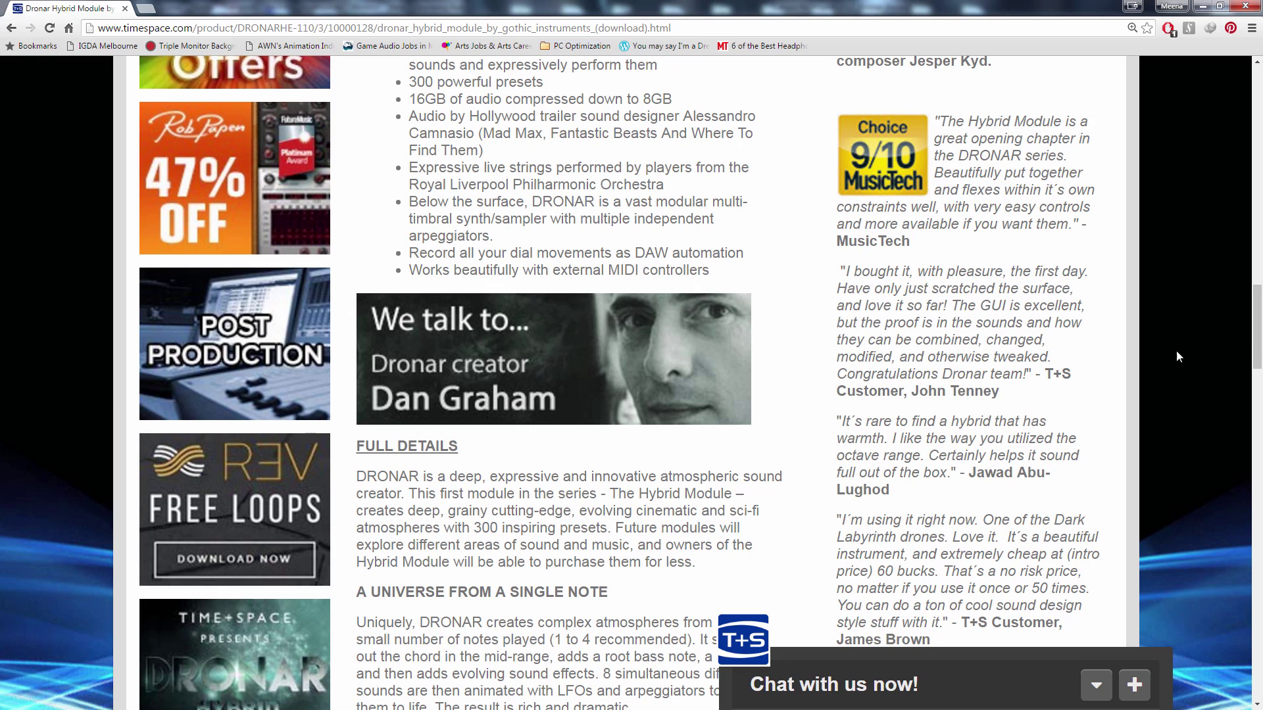
pyautogui.moveTo(1260, 344); pyautogui.dragTo(1257, 175)
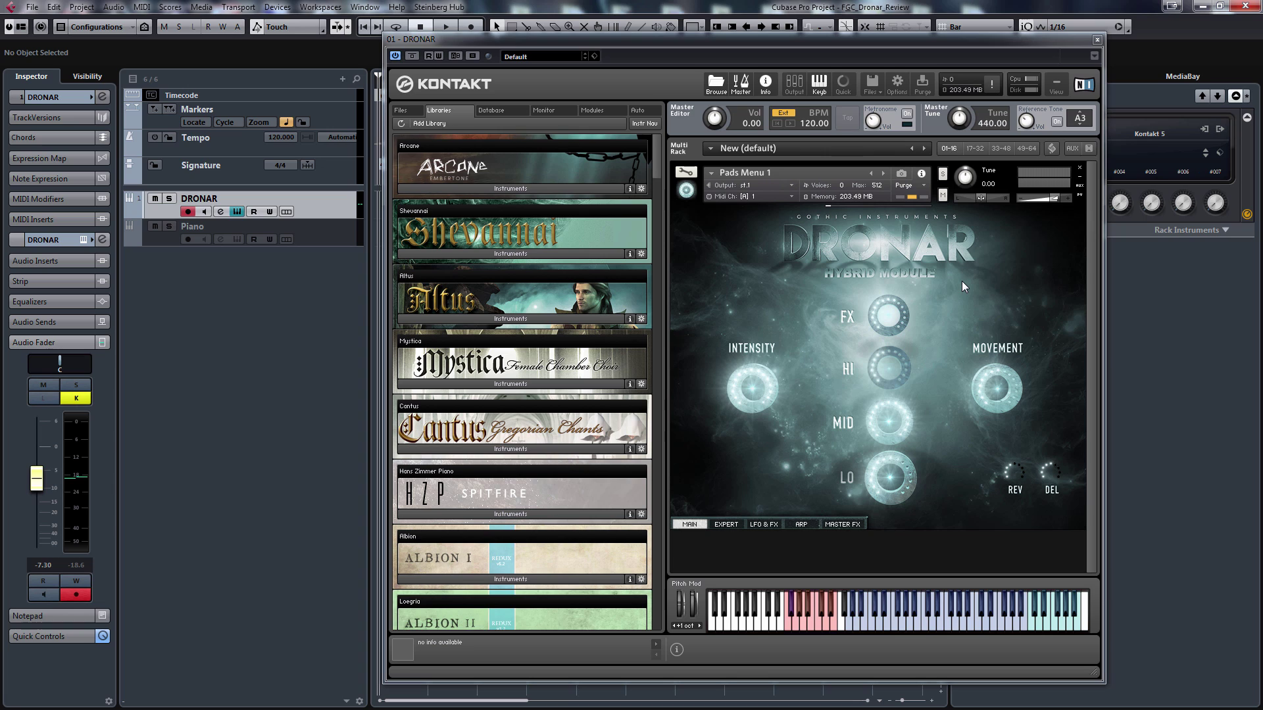
# Switch to Kontakt, view the Gothic Instruments folder and the Quick-Load catalogue, and return to the library list.
pyautogui.click(409, 109)
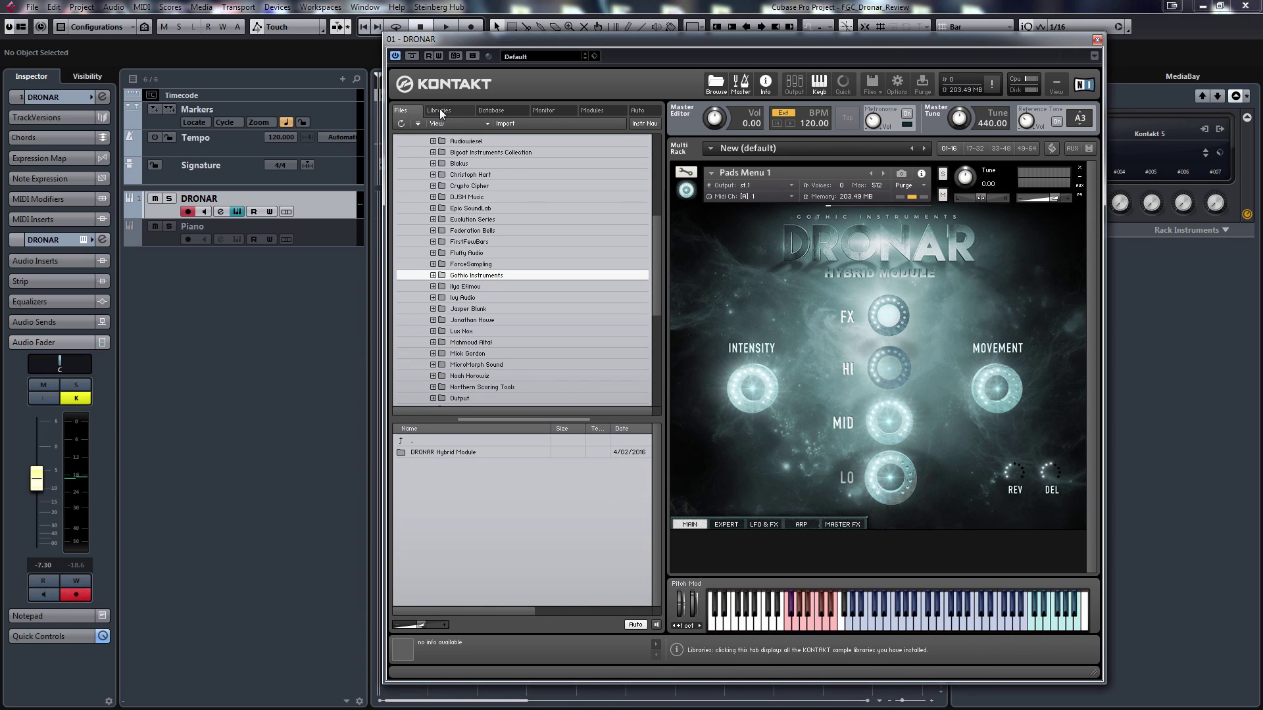
pyautogui.rightClick(974, 534)
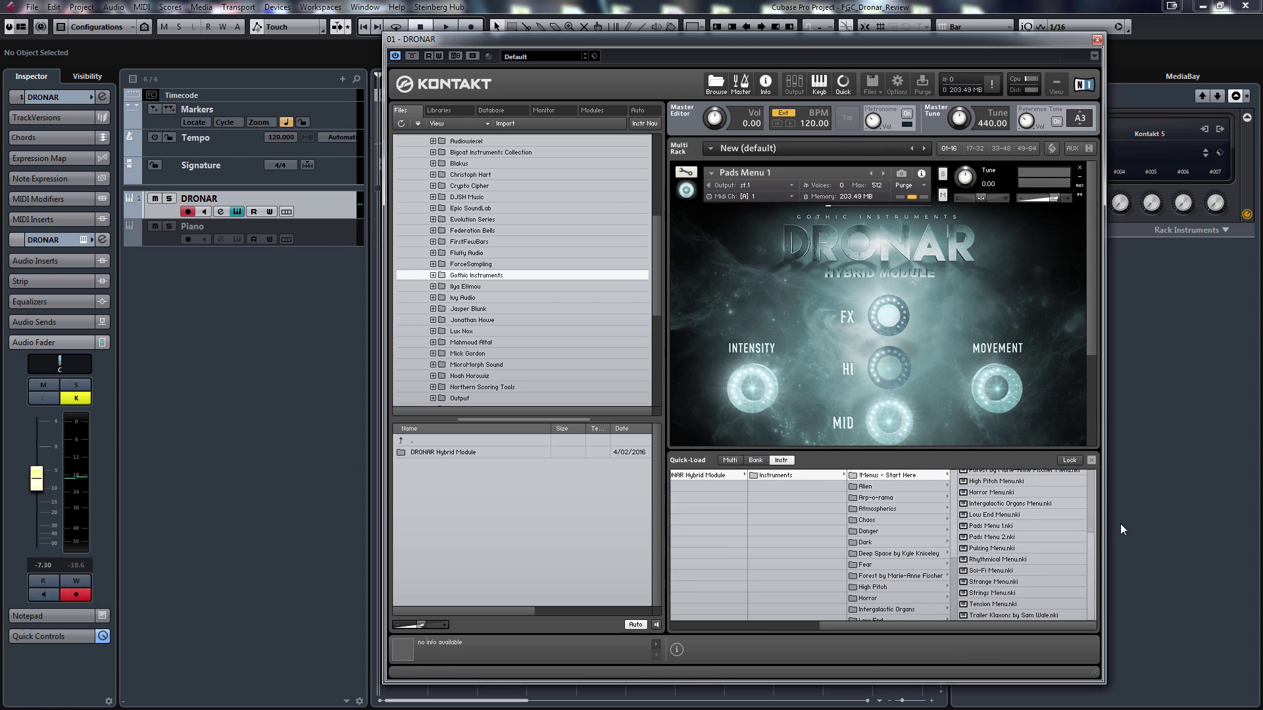
pyautogui.click(450, 110)
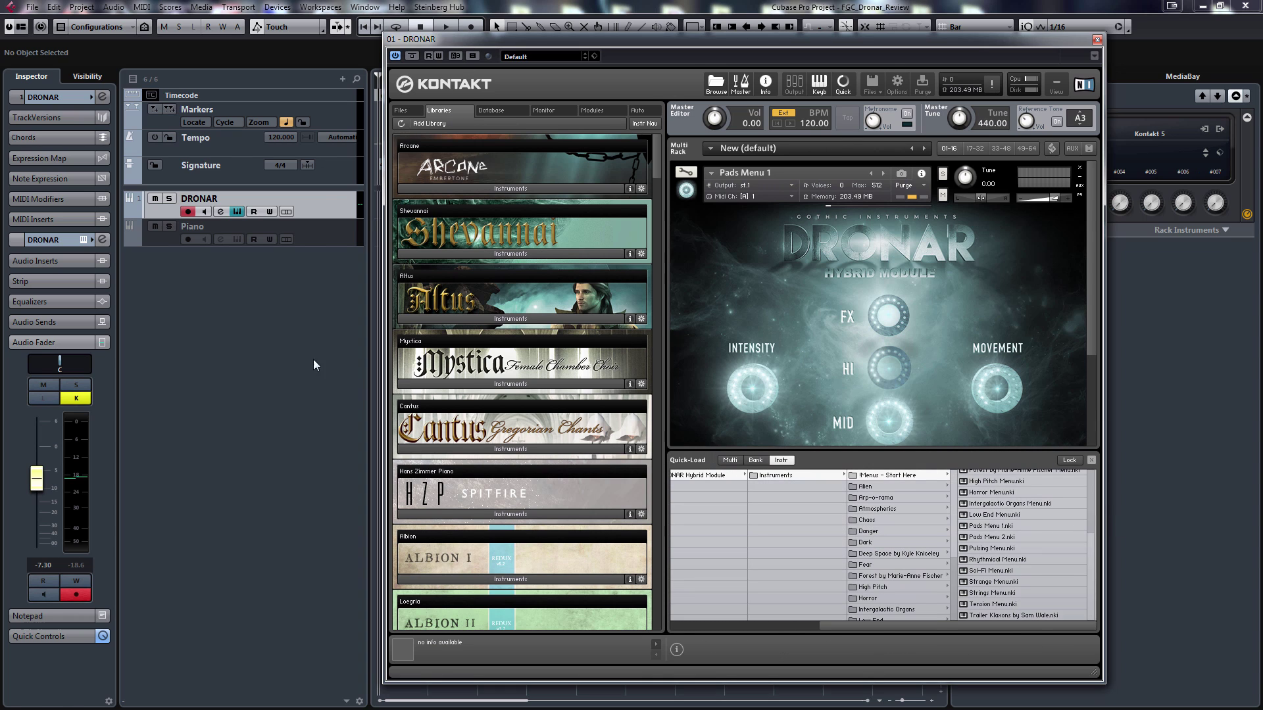
pyautogui.doubleClick(1006, 257)
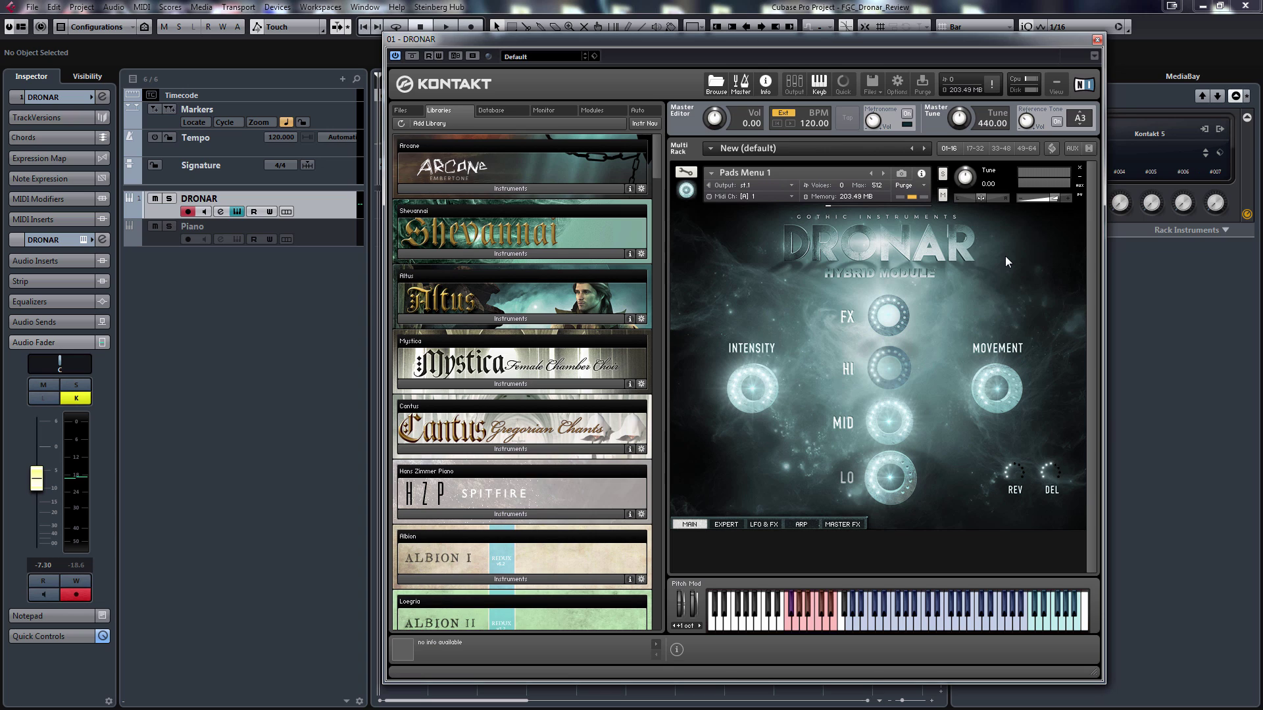
# View the Alien patches and the !Menus - Start Here patches in the Quick-Load catalogue, and close the catalogue.
pyautogui.doubleClick(1010, 270)
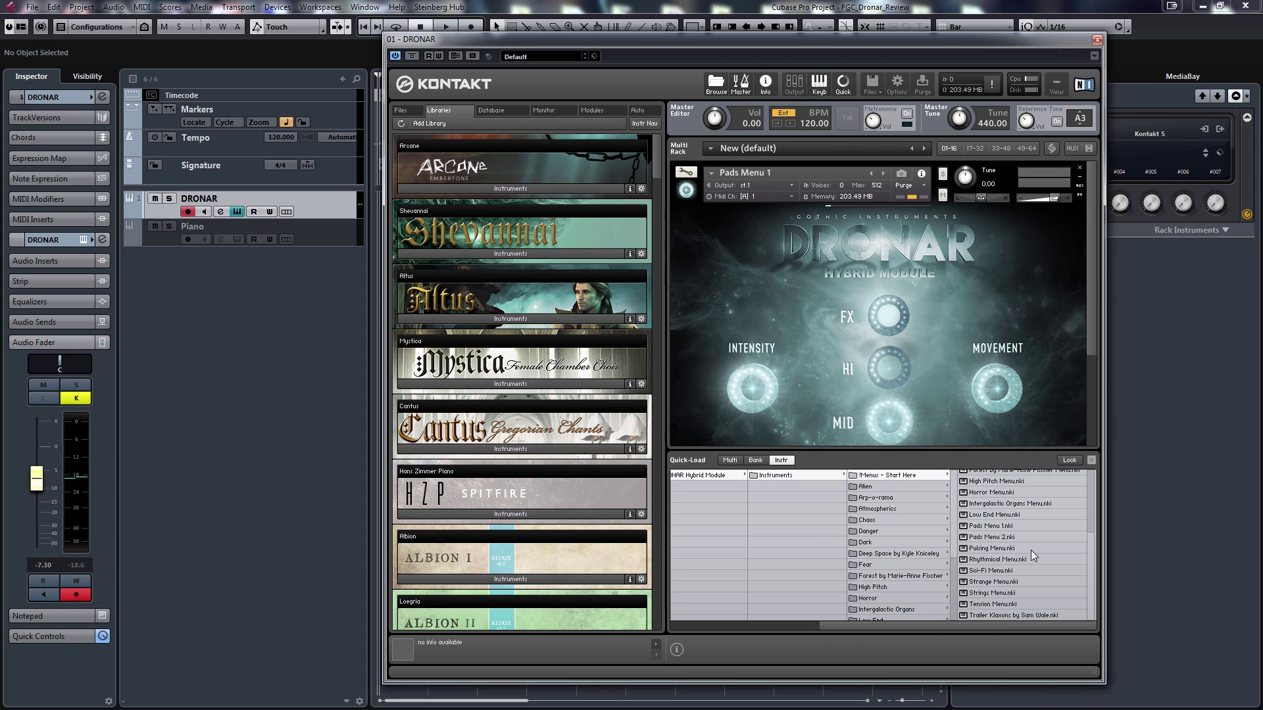
pyautogui.click(909, 488)
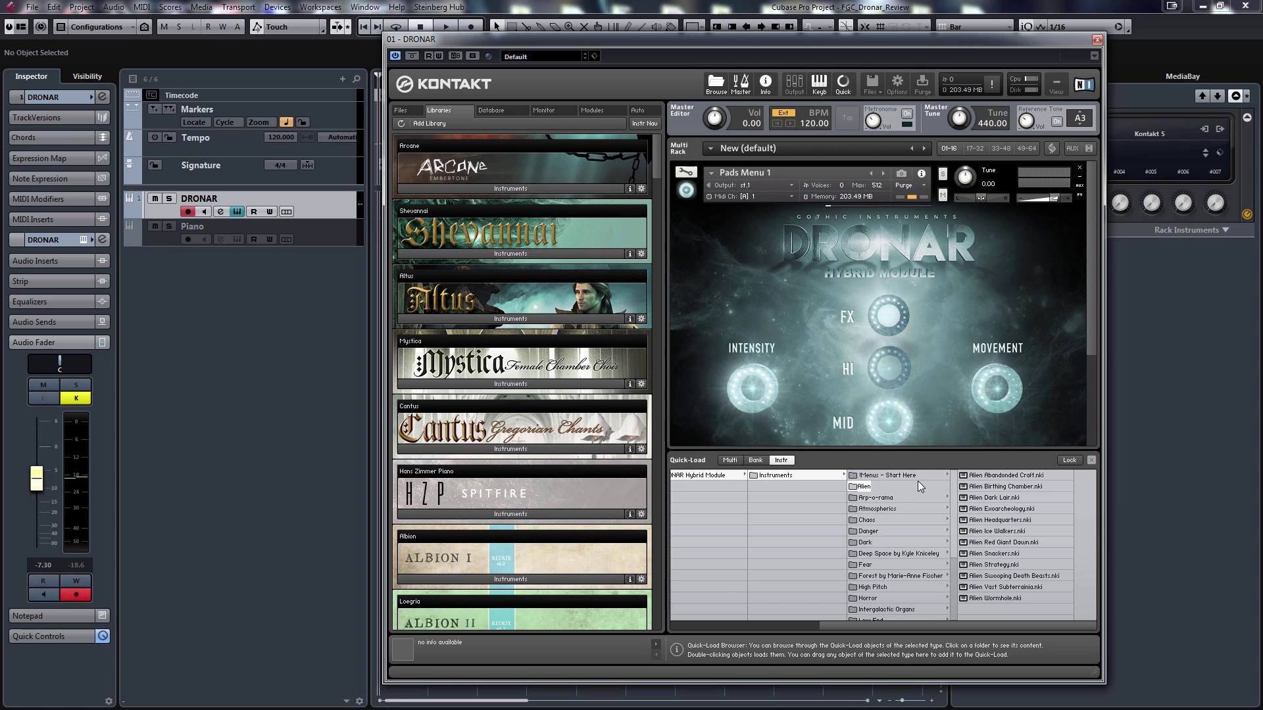
pyautogui.click(918, 476)
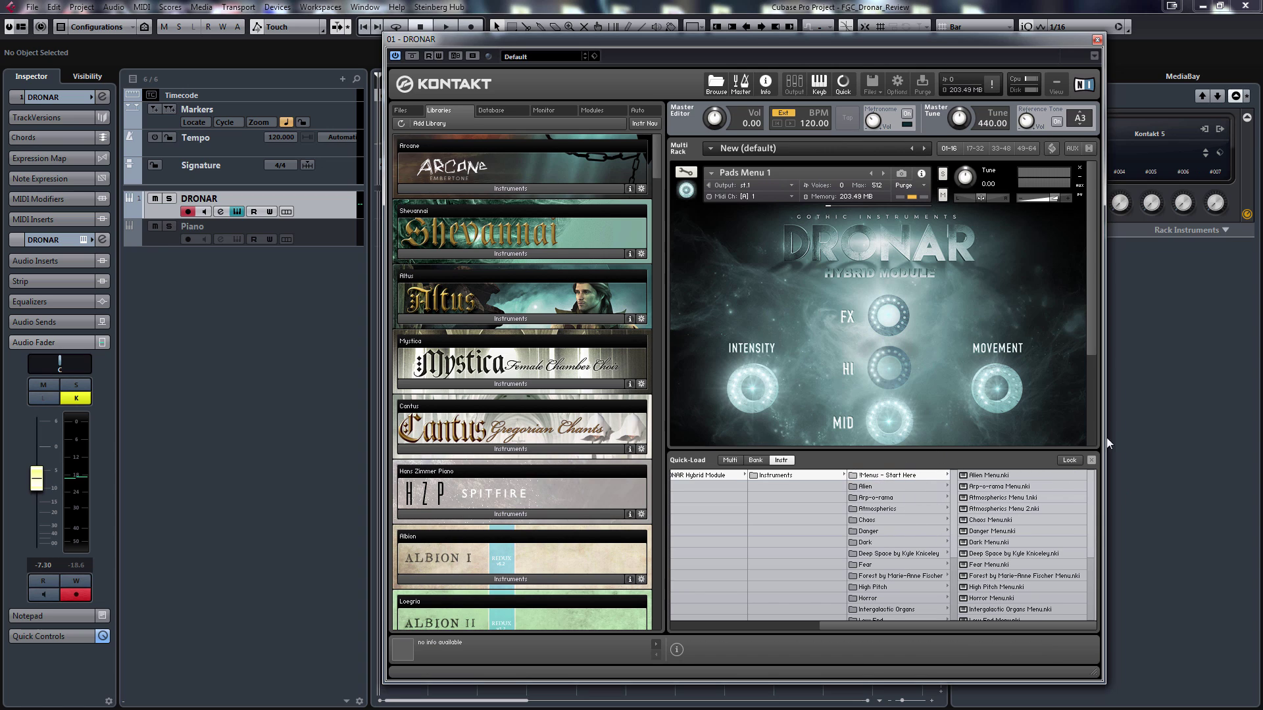
pyautogui.doubleClick(1069, 302)
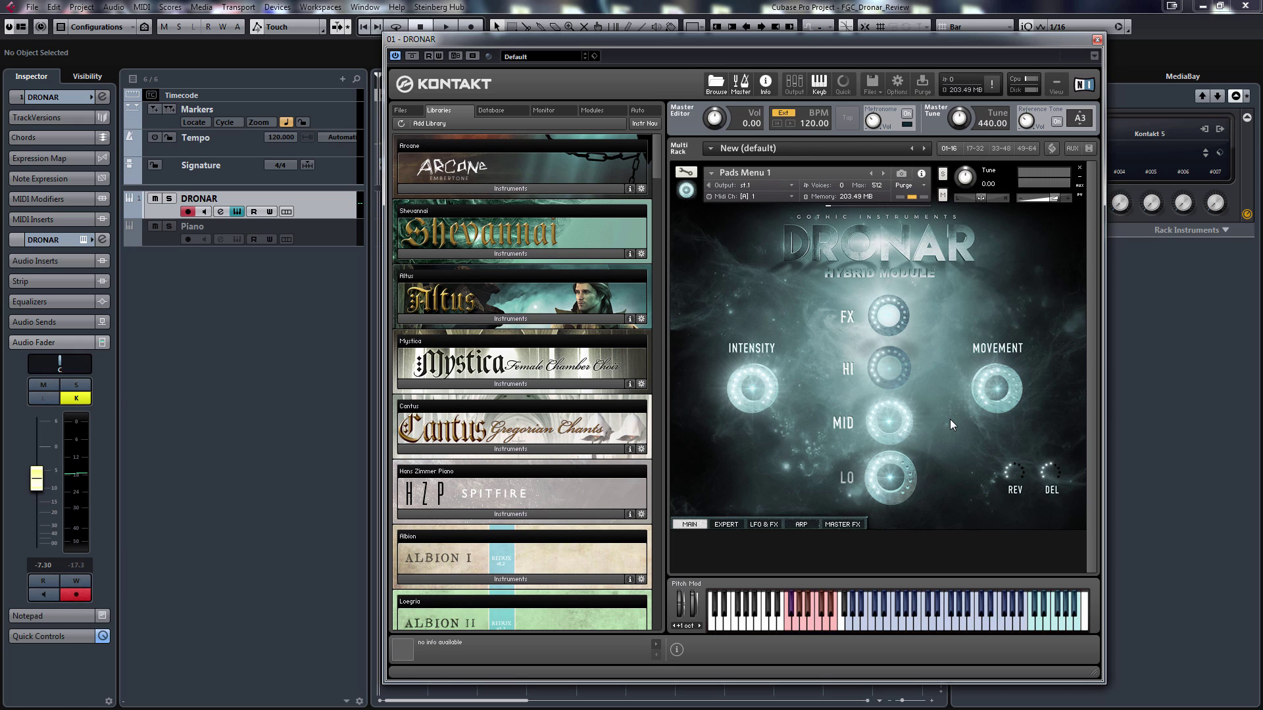
# Switch the LO layer off and back on twice.
pyautogui.click(850, 480)
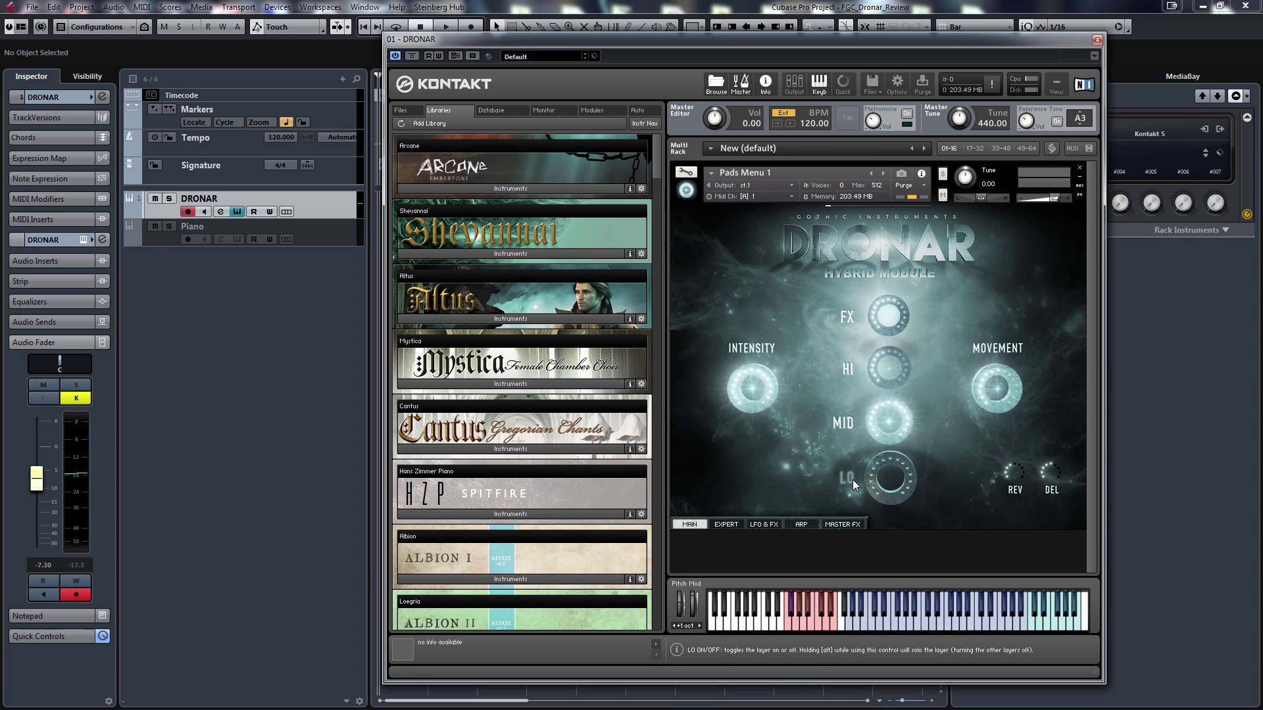
pyautogui.click(851, 479)
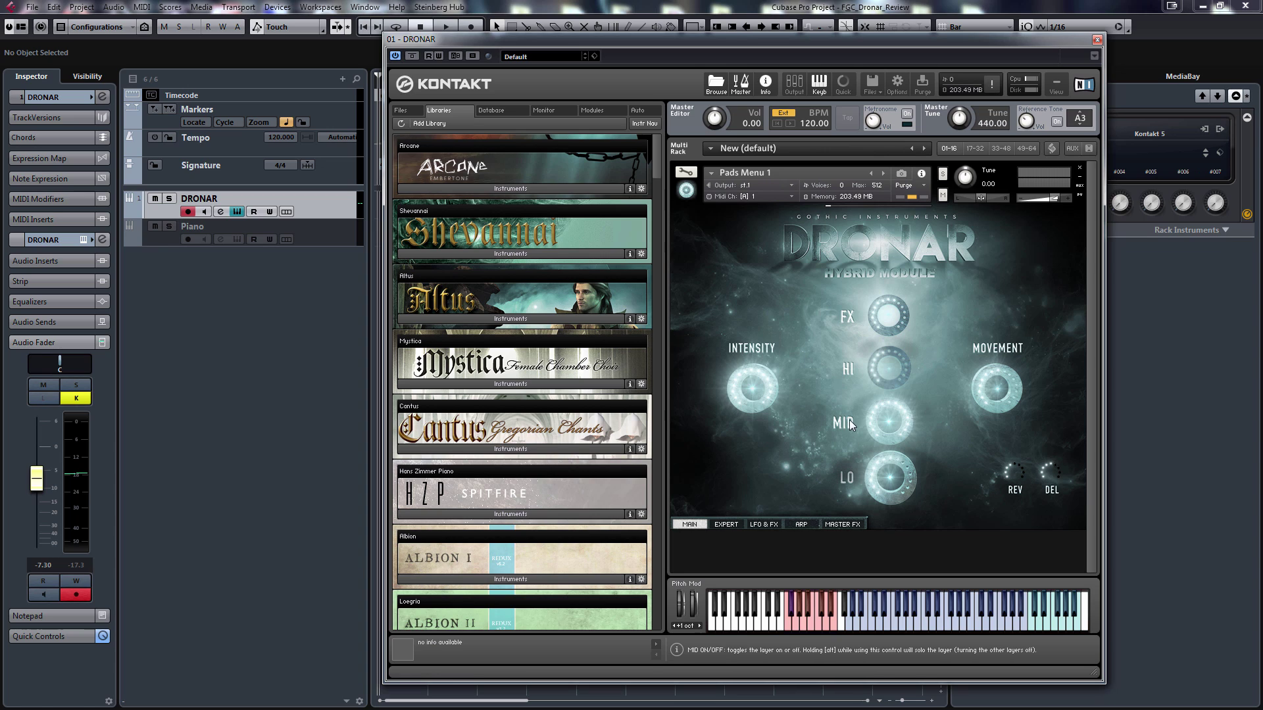
pyautogui.click(850, 480)
pyautogui.click(851, 480)
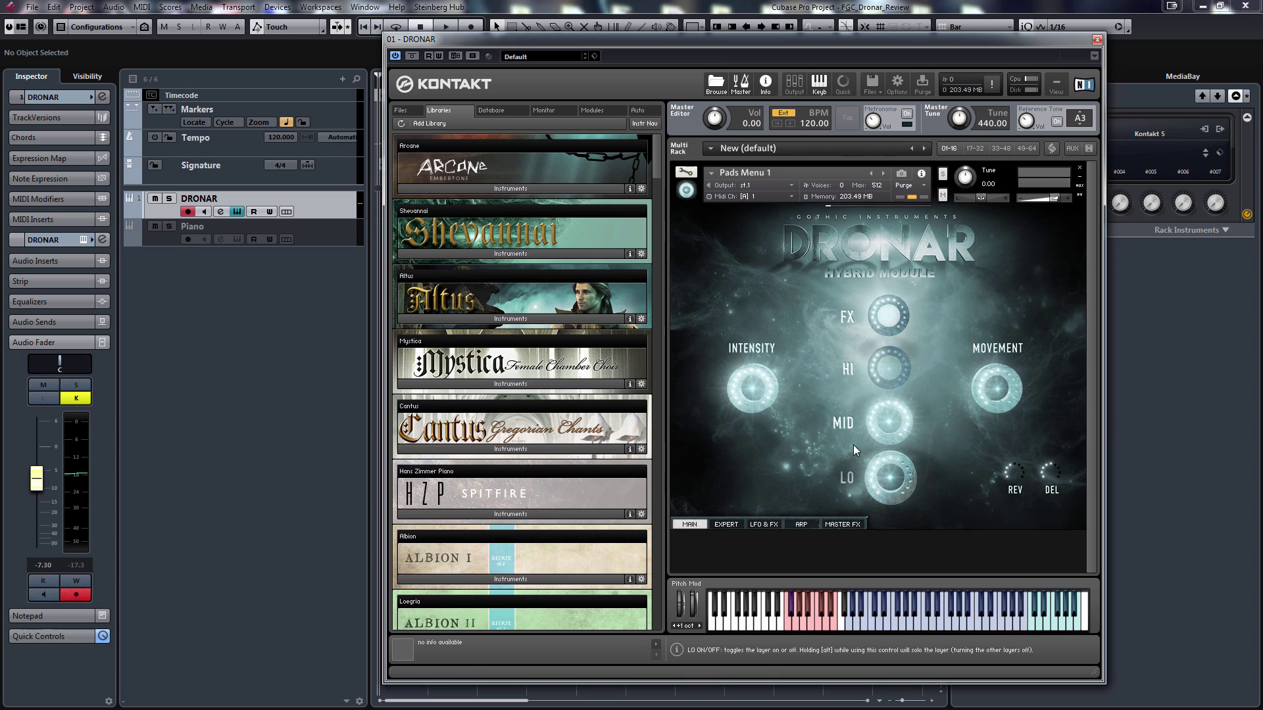
# Audition the LO layer on its own with FX, HI and MID off, and swap it for the HI layer alone.
pyautogui.click(851, 321)
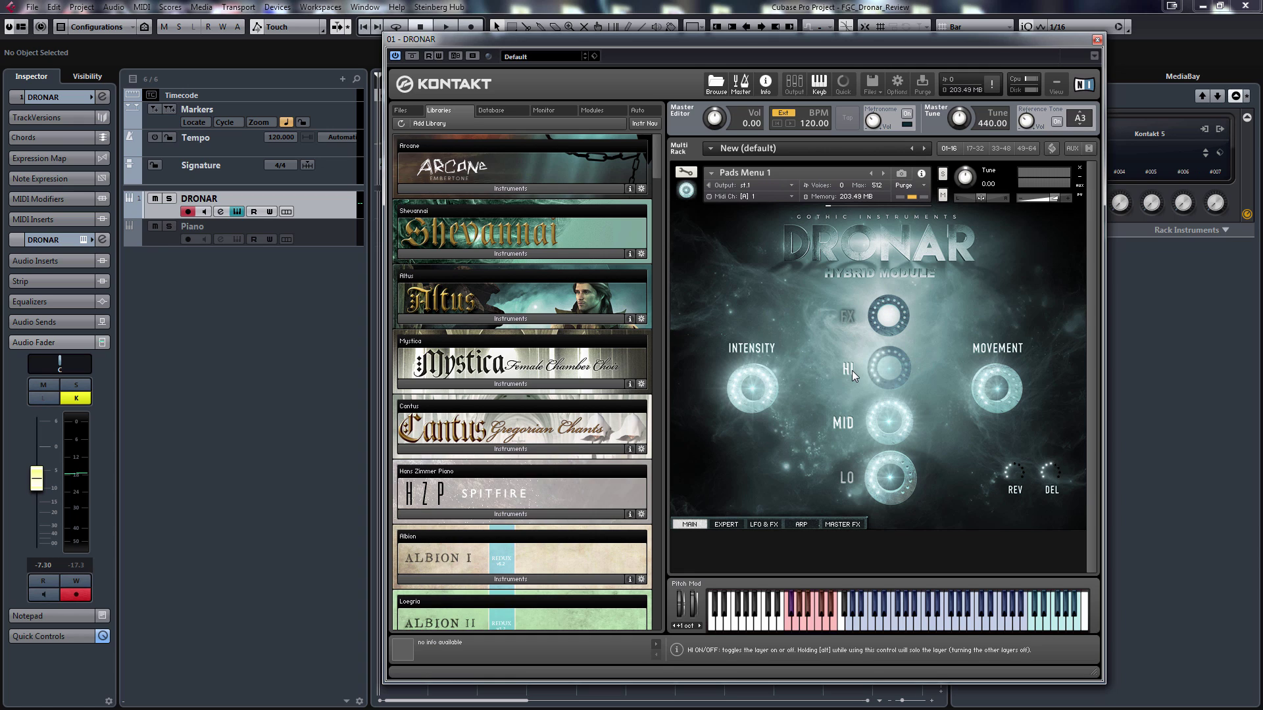
pyautogui.click(846, 423)
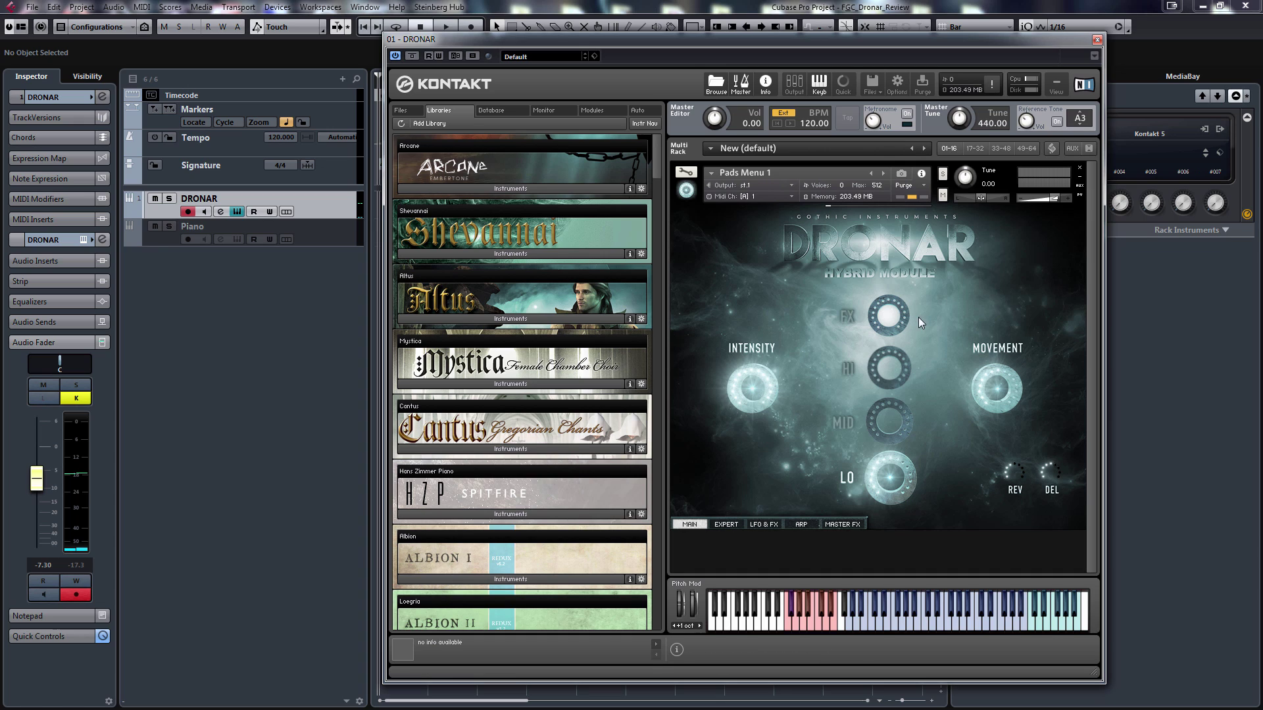
pyautogui.click(847, 370)
pyautogui.click(848, 478)
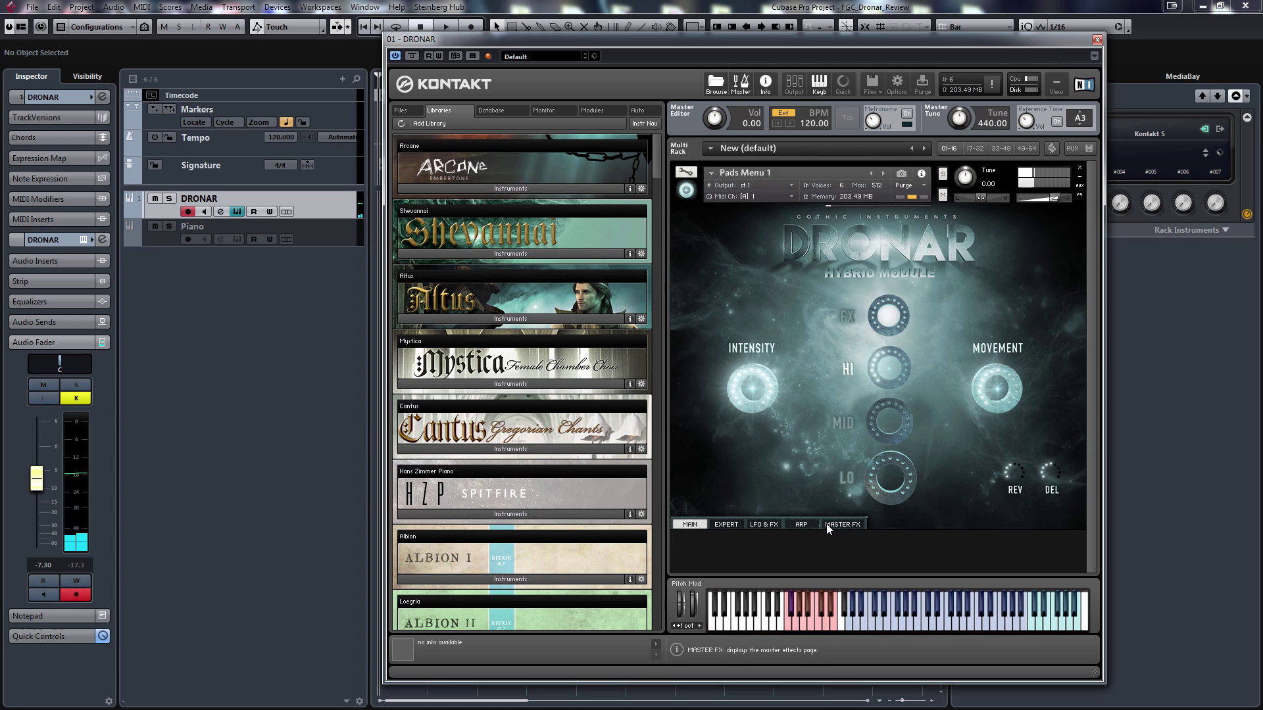
# Replace the HI layer with the MID layer alone and view its settings on the Expert page.
pyautogui.click(840, 367)
pyautogui.click(839, 421)
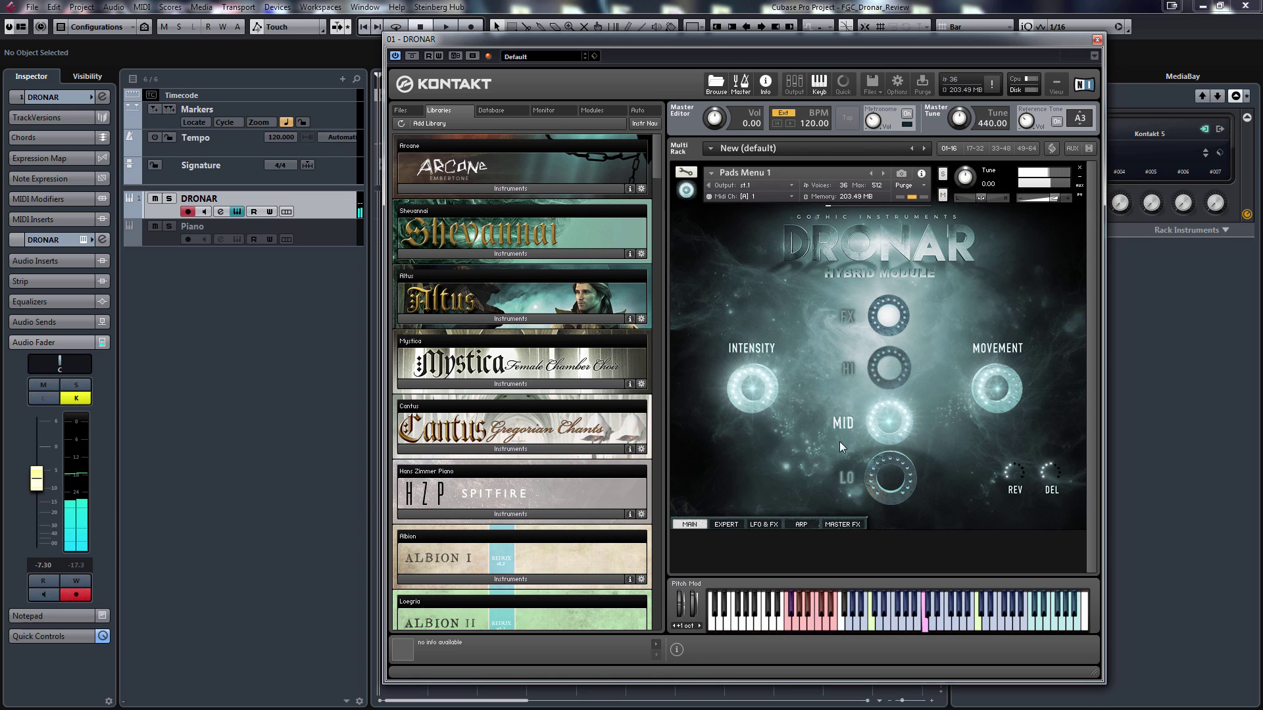
pyautogui.click(730, 524)
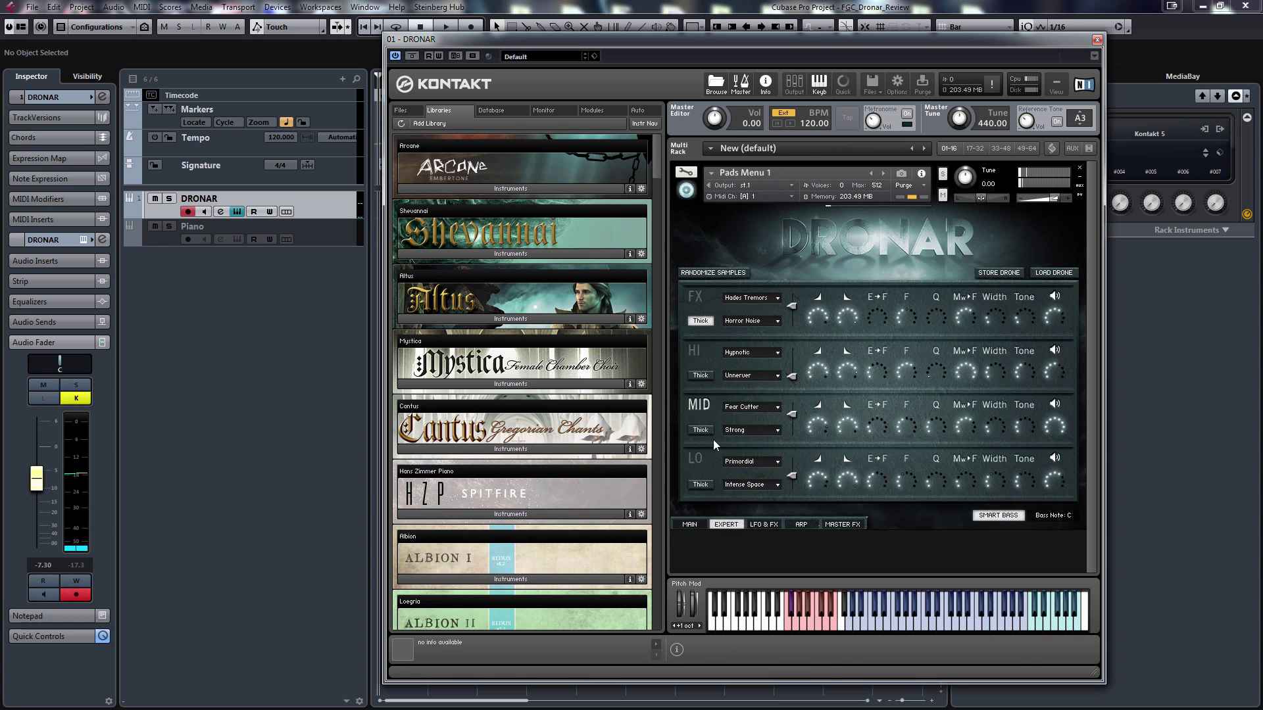
pyautogui.click(689, 524)
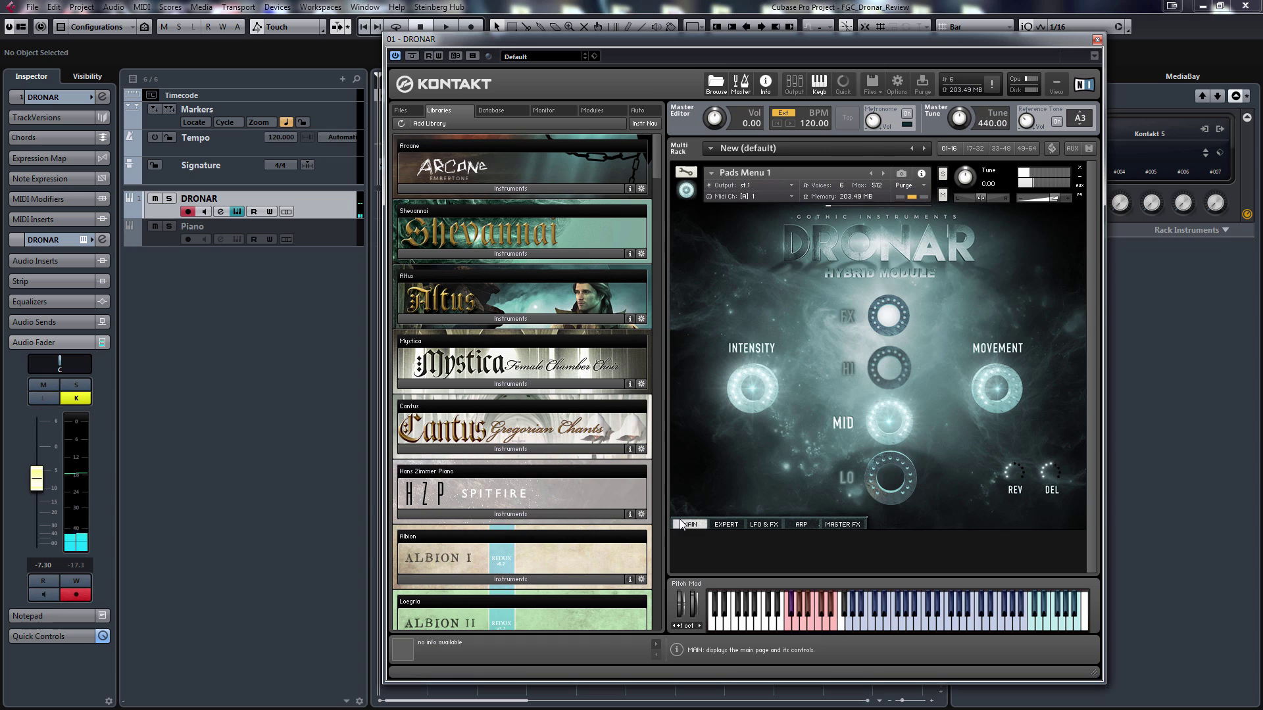
# Audition the FX layer on its own with MID off, and turn the LO, HI and MID layers back on.
pyautogui.click(850, 431)
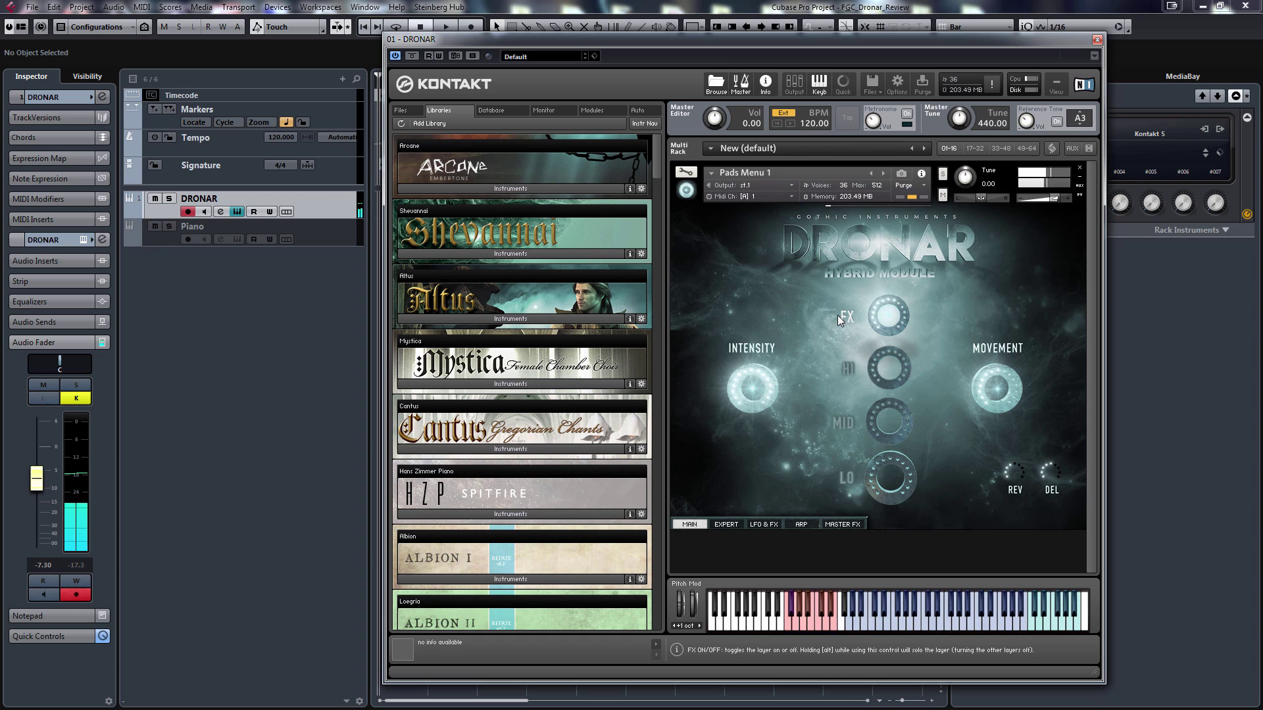
pyautogui.click(856, 477)
pyautogui.click(848, 364)
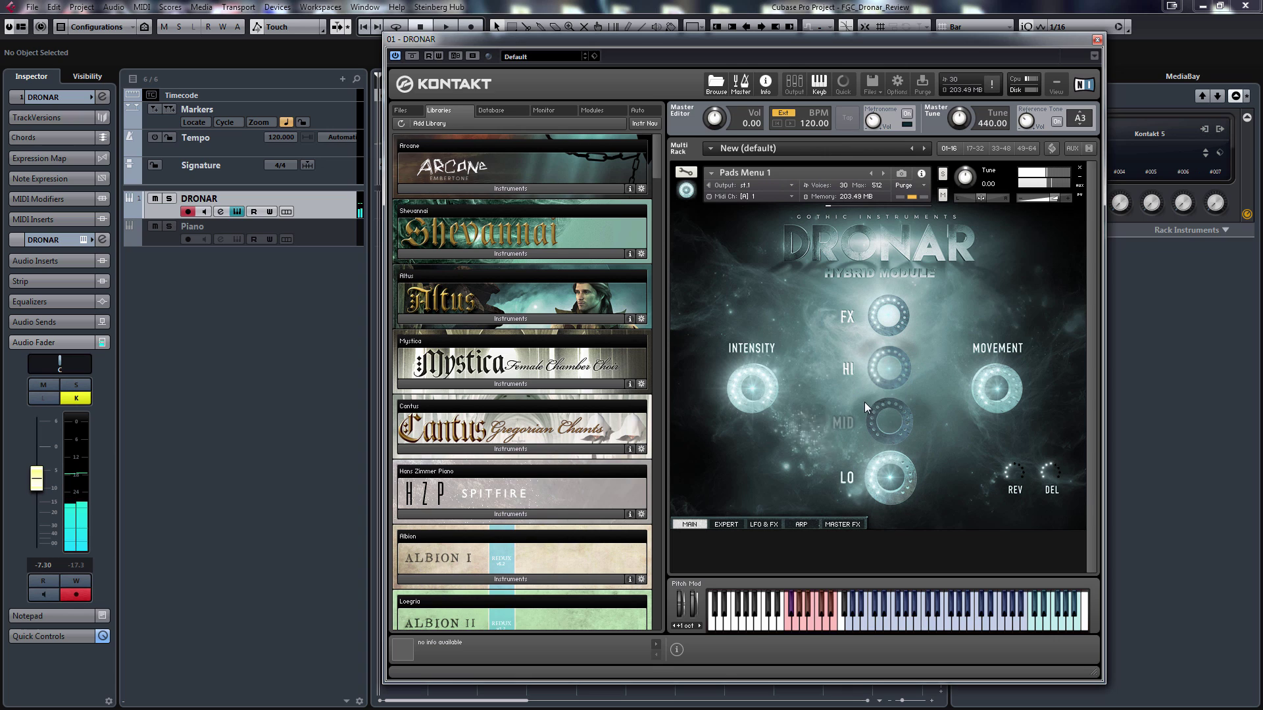
pyautogui.click(846, 418)
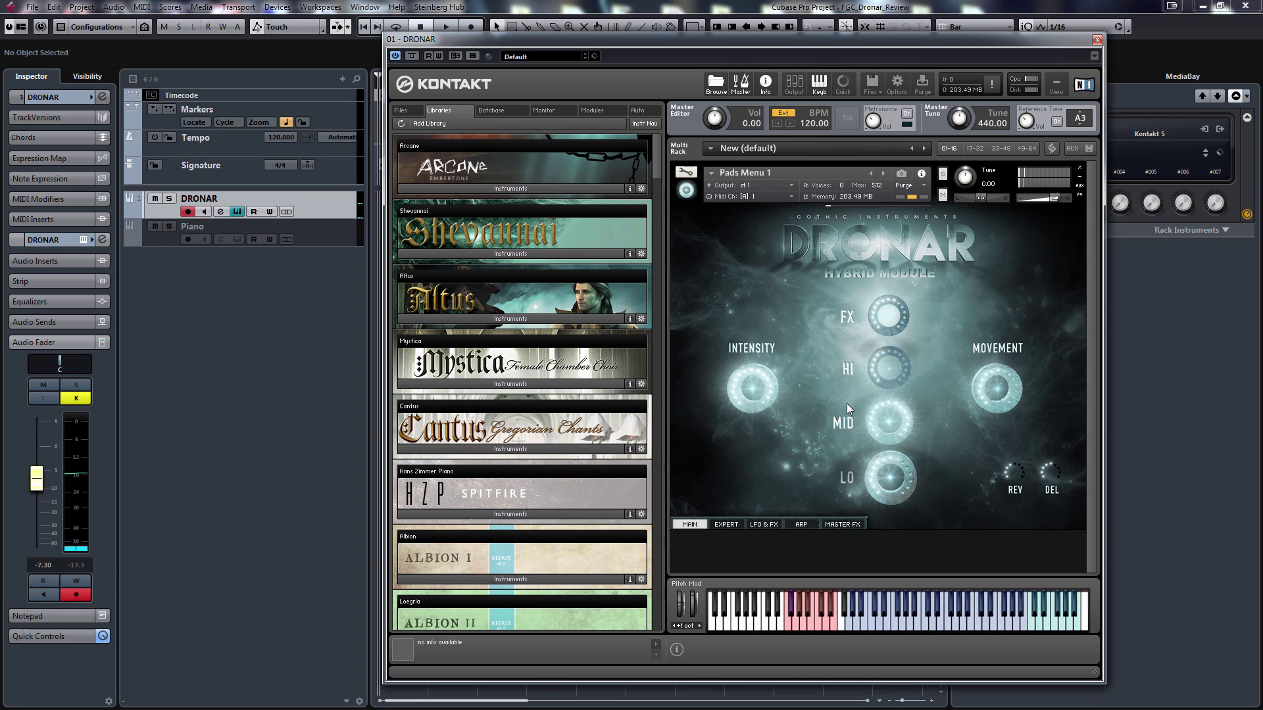
# Enable Thick for the MID layer on the Expert page and return to the Main page.
pyautogui.click(728, 525)
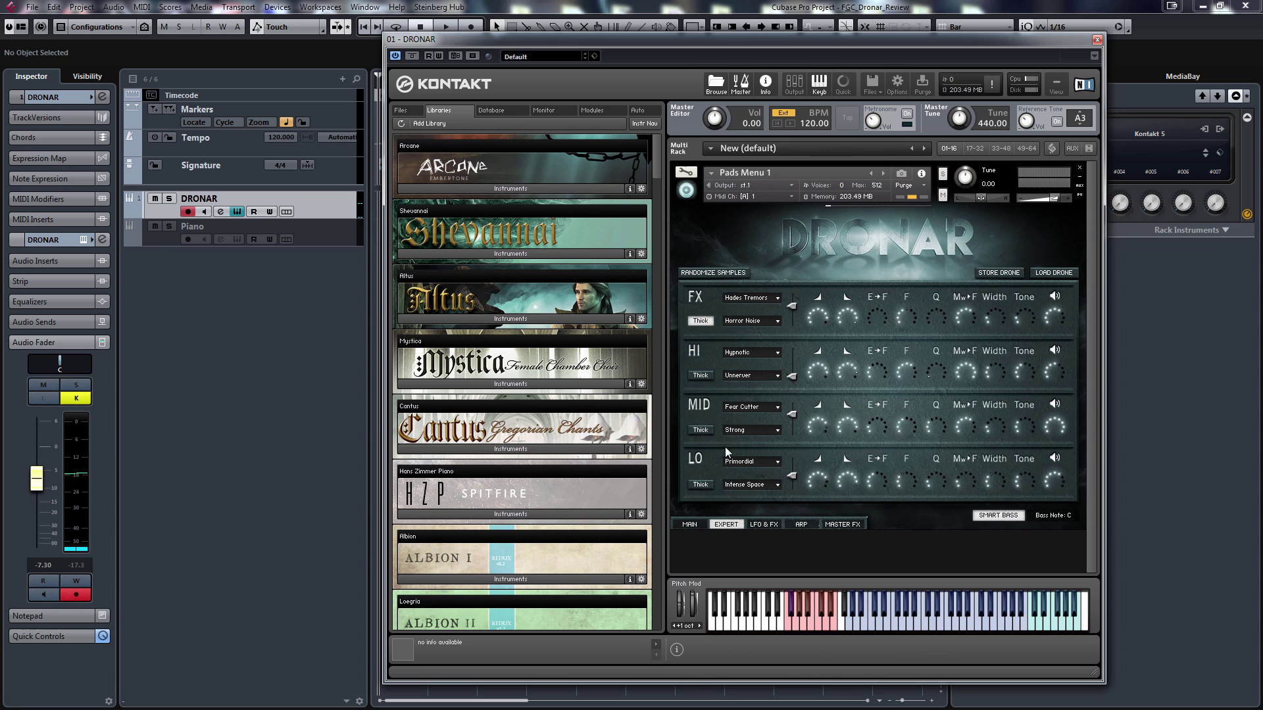
pyautogui.click(699, 430)
pyautogui.click(692, 524)
# Turn off the LO, HI and FX layers so only the MID layer plays.
pyautogui.click(850, 476)
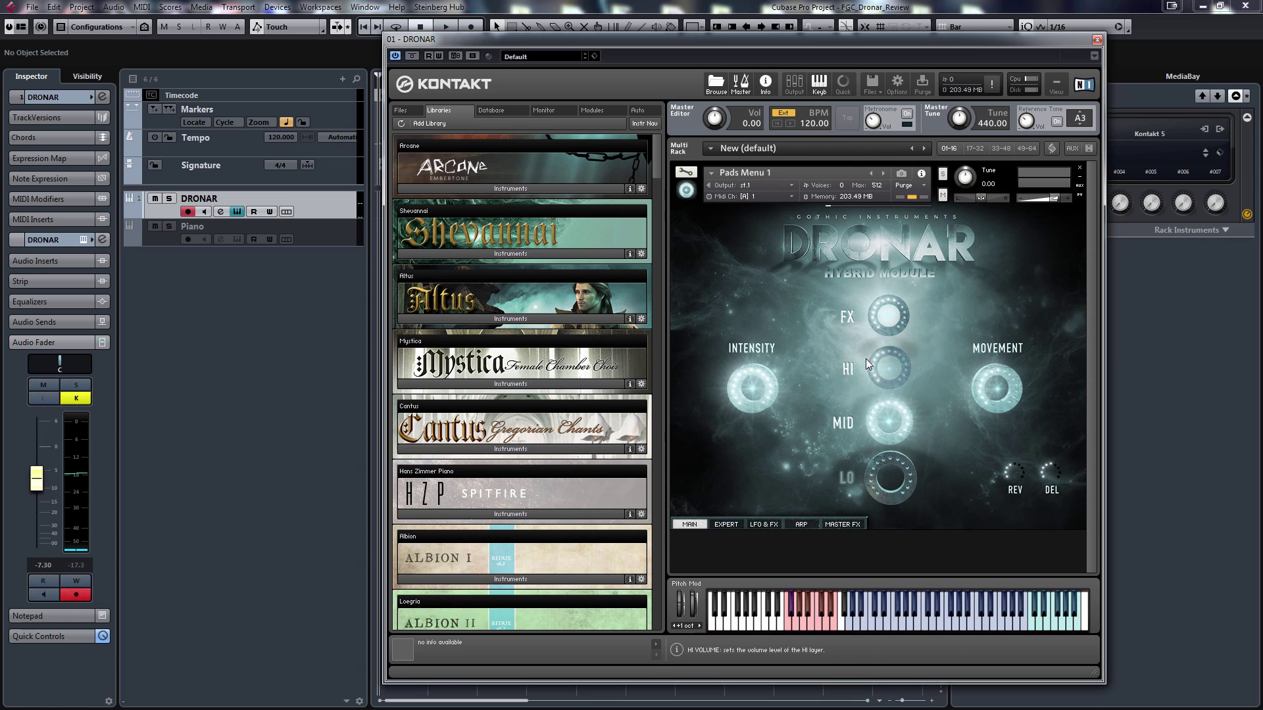
pyautogui.click(849, 367)
pyautogui.click(846, 318)
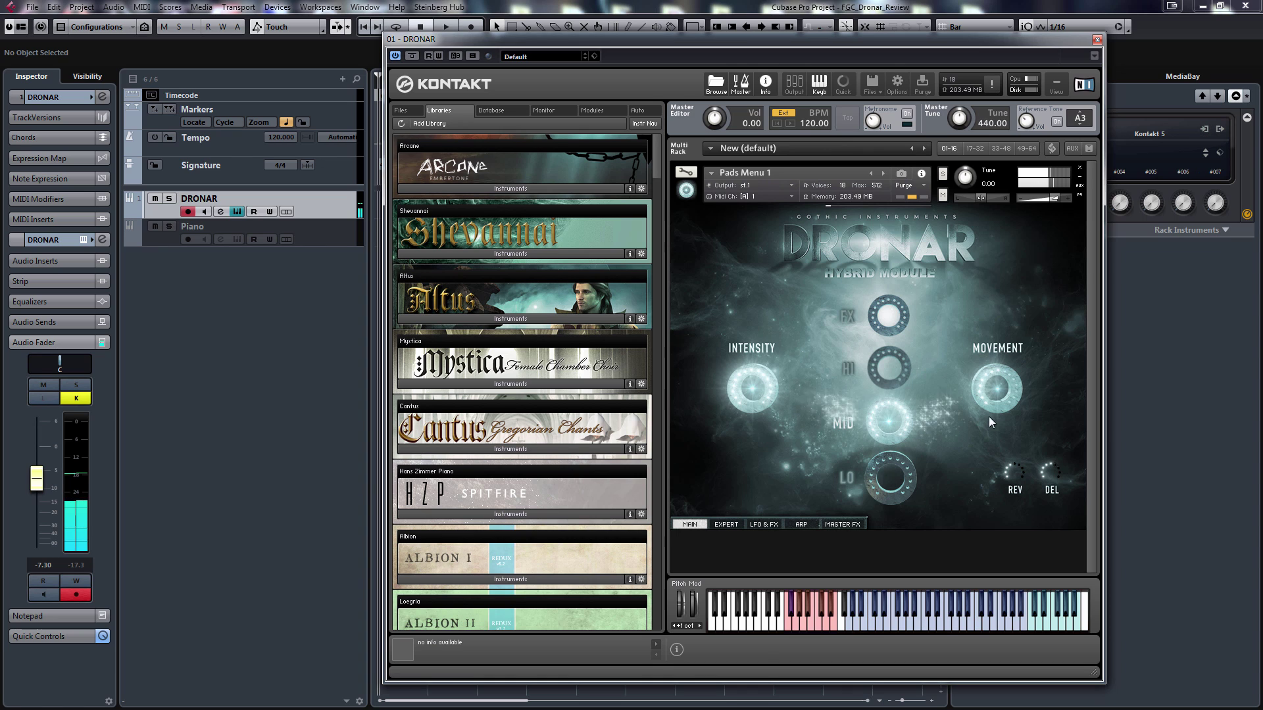
# Compare the MID layer with Thick switched off and back on, returning to the Main page.
pyautogui.click(732, 524)
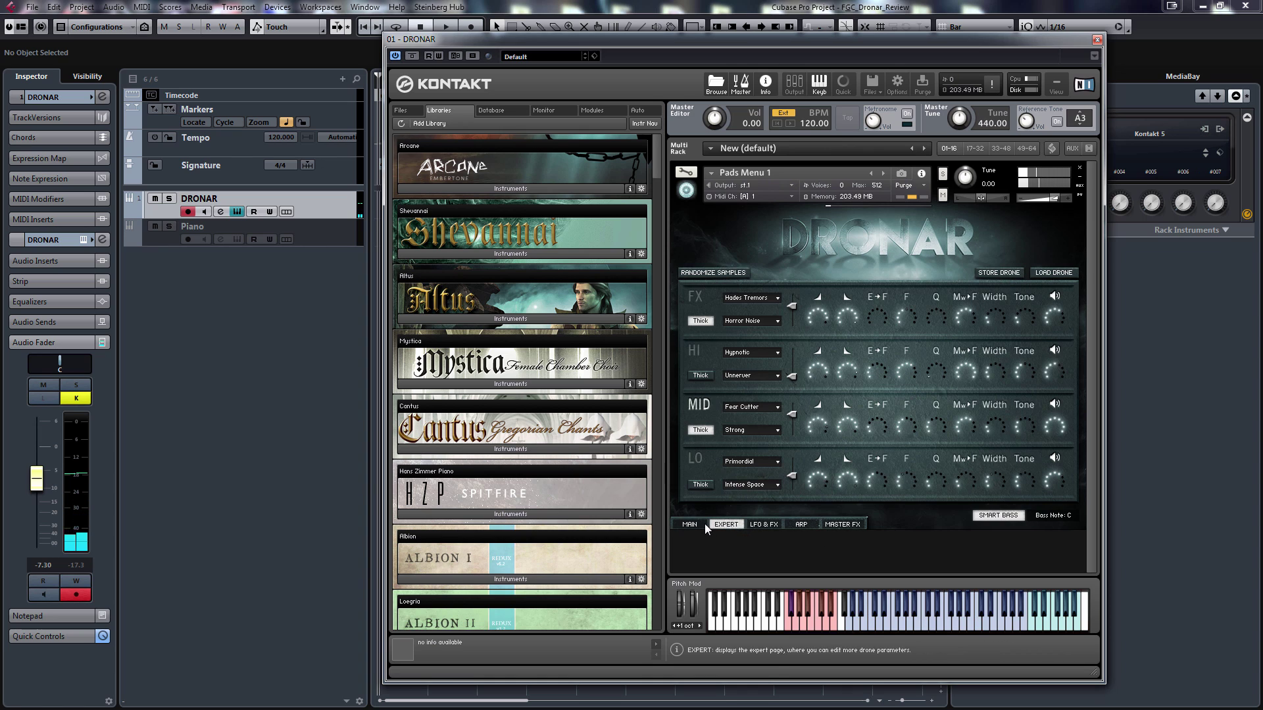
pyautogui.click(699, 524)
pyautogui.click(726, 525)
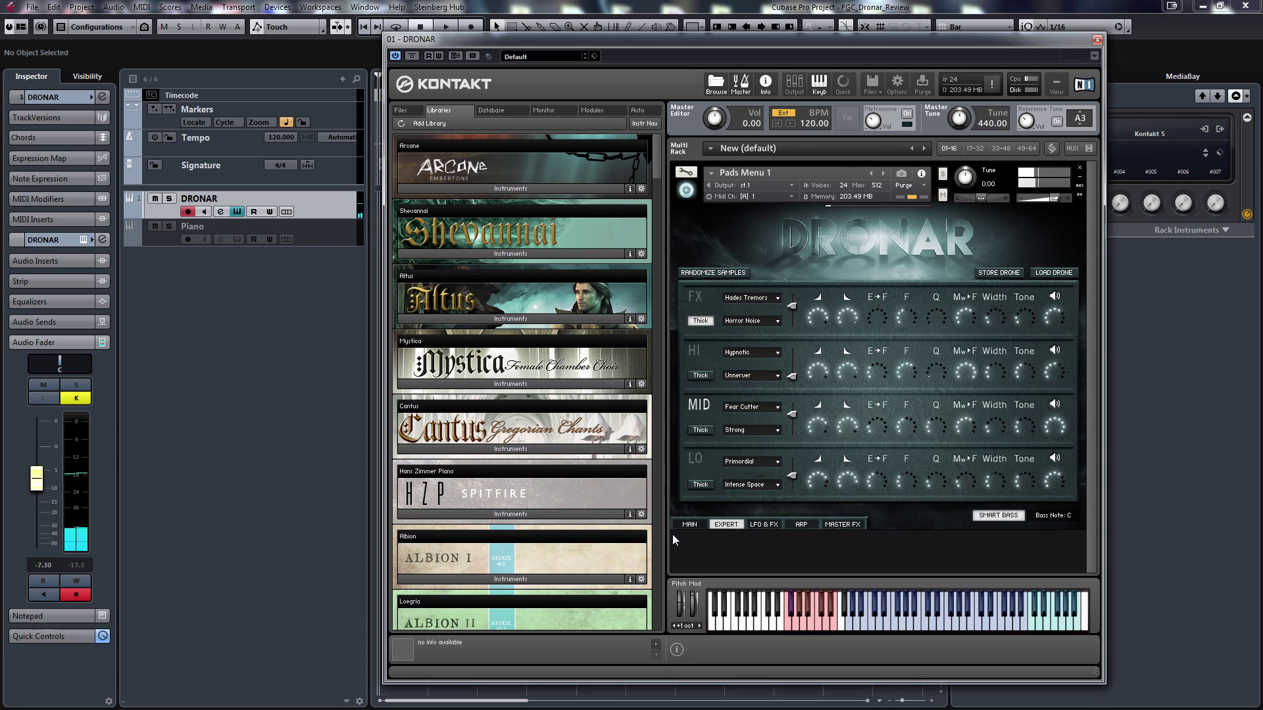
pyautogui.click(693, 524)
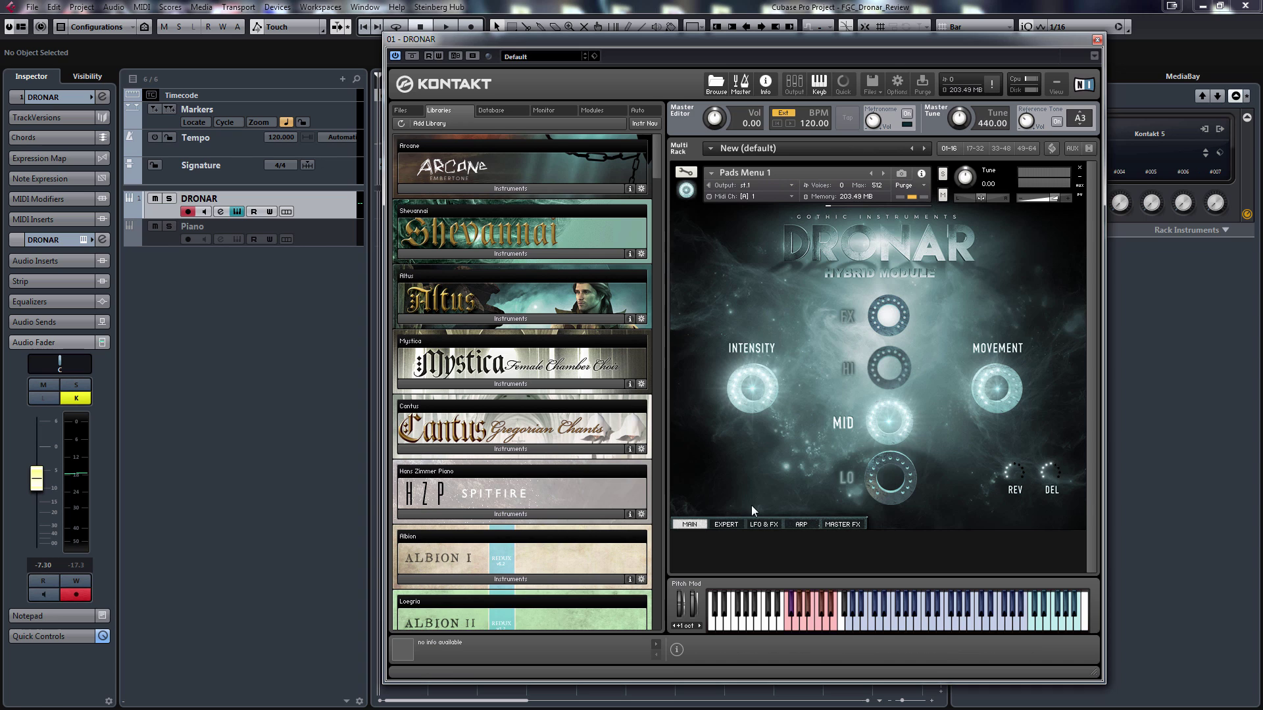
pyautogui.click(727, 524)
pyautogui.click(685, 527)
pyautogui.click(719, 523)
pyautogui.click(690, 525)
# Turn the LO, HI and FX layers back on alongside MID.
pyautogui.click(850, 492)
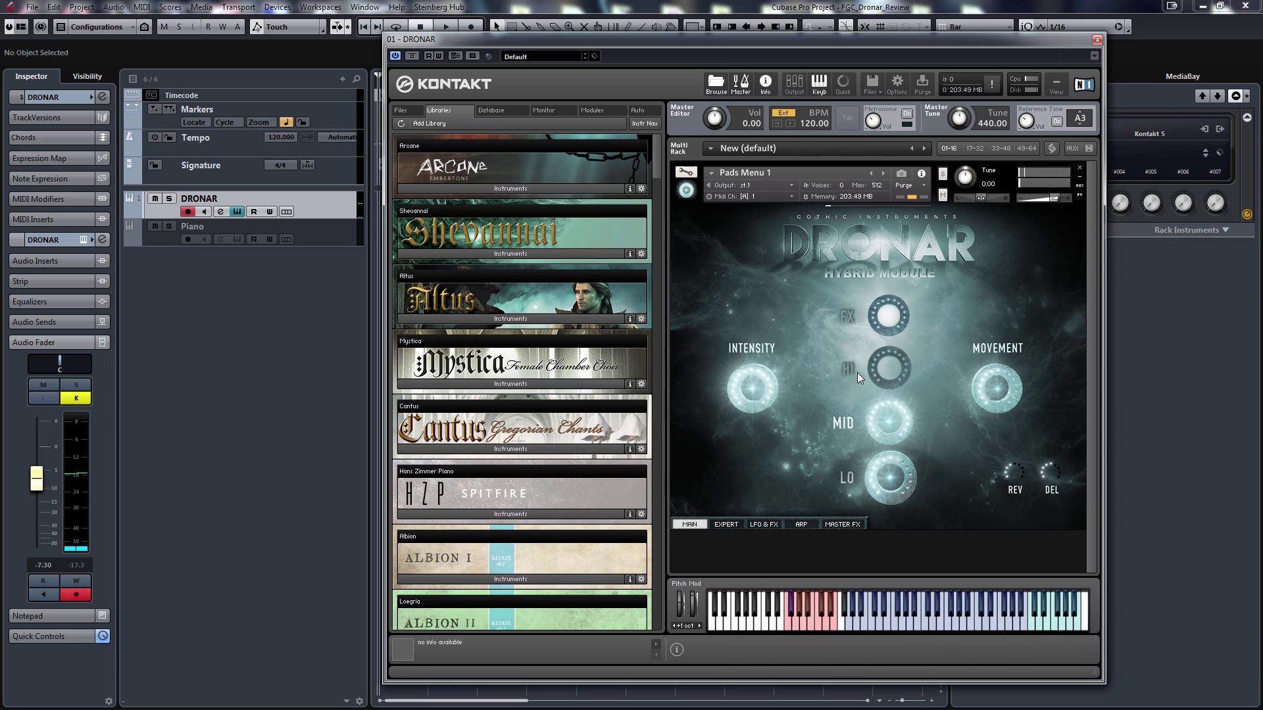
pyautogui.click(853, 314)
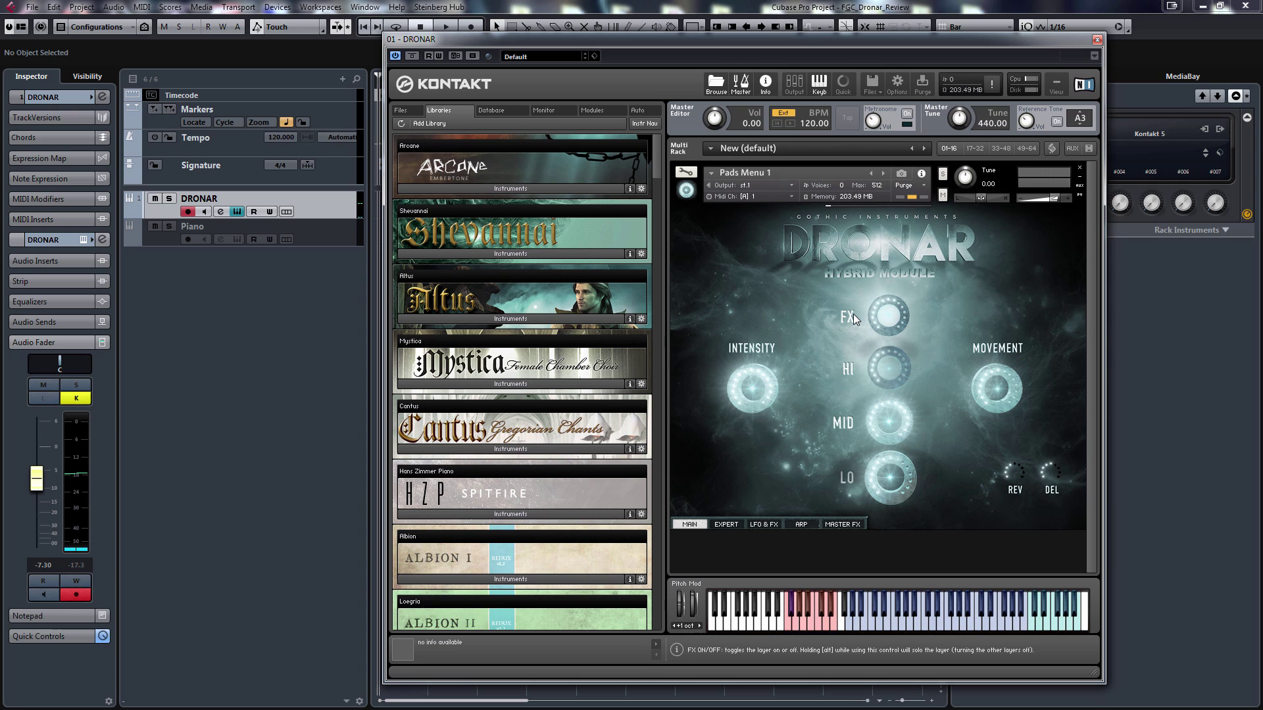
# Examine the sample and Smart Bass settings of the four layers on the Expert page.
pyautogui.click(735, 524)
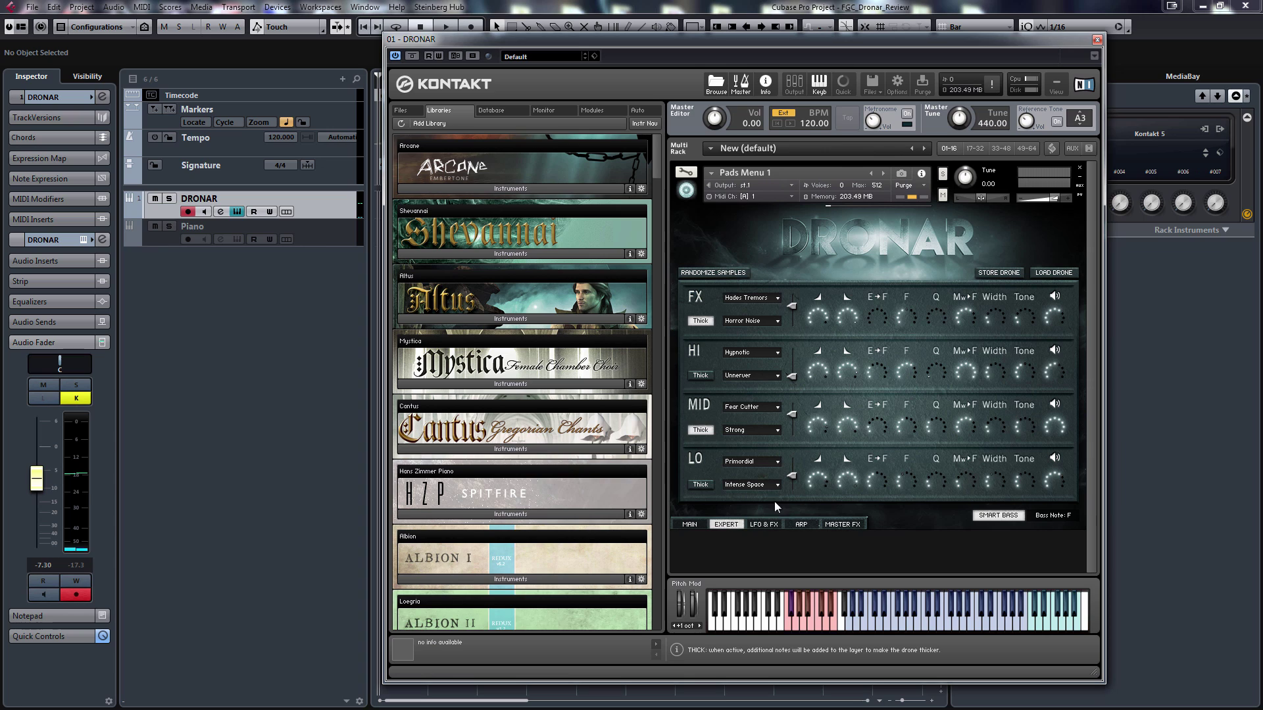
pyautogui.click(692, 523)
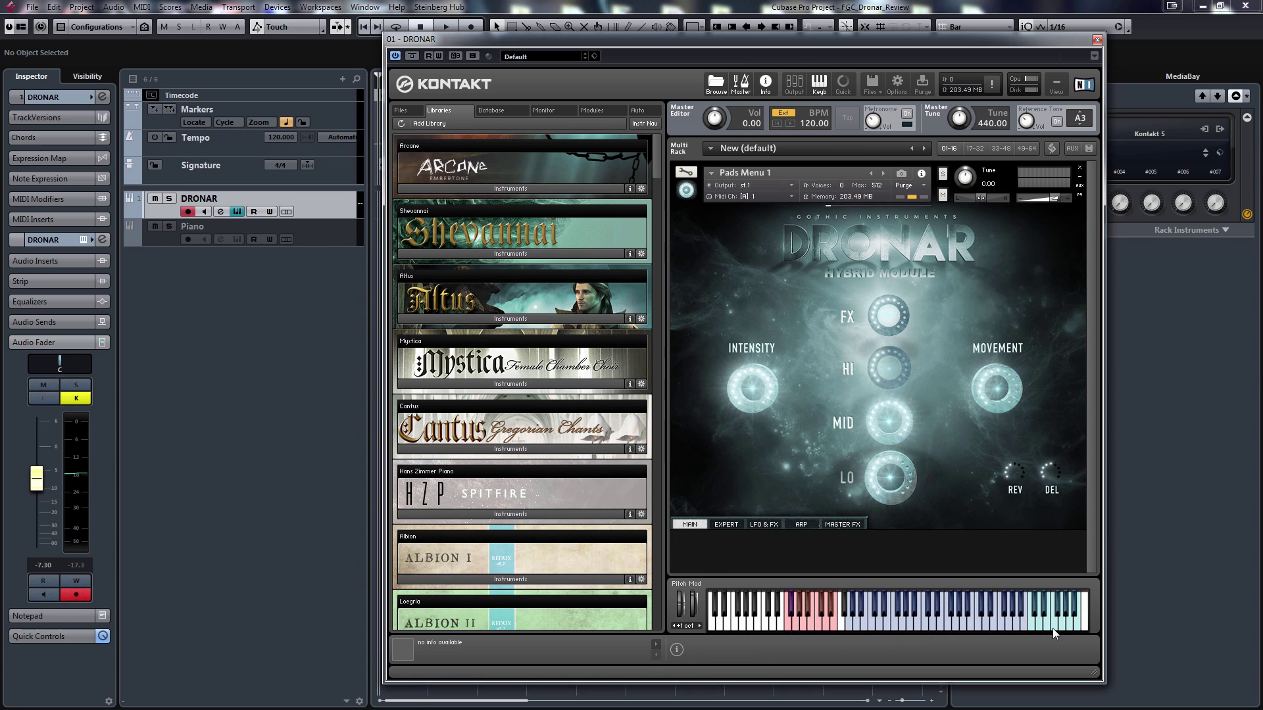
pyautogui.click(728, 525)
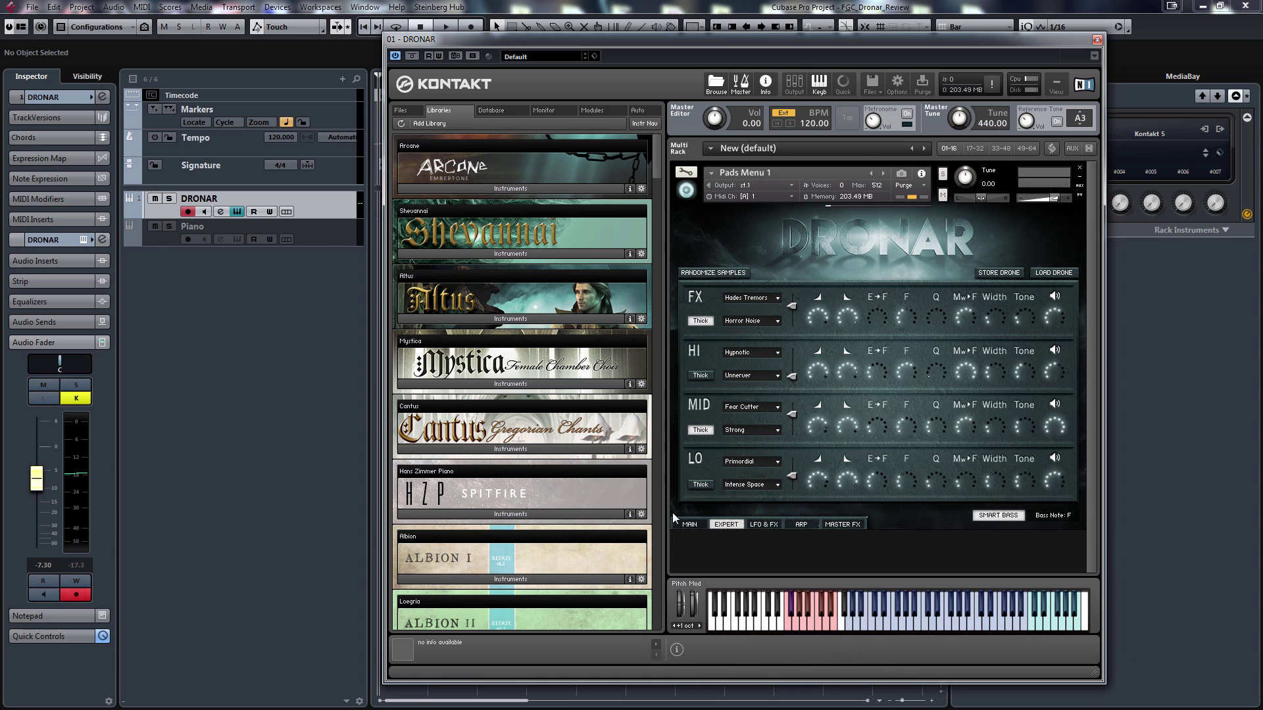
# Review the Expert page's layer and Smart Bass settings between auditions of the patch on the Main page.
pyautogui.click(692, 526)
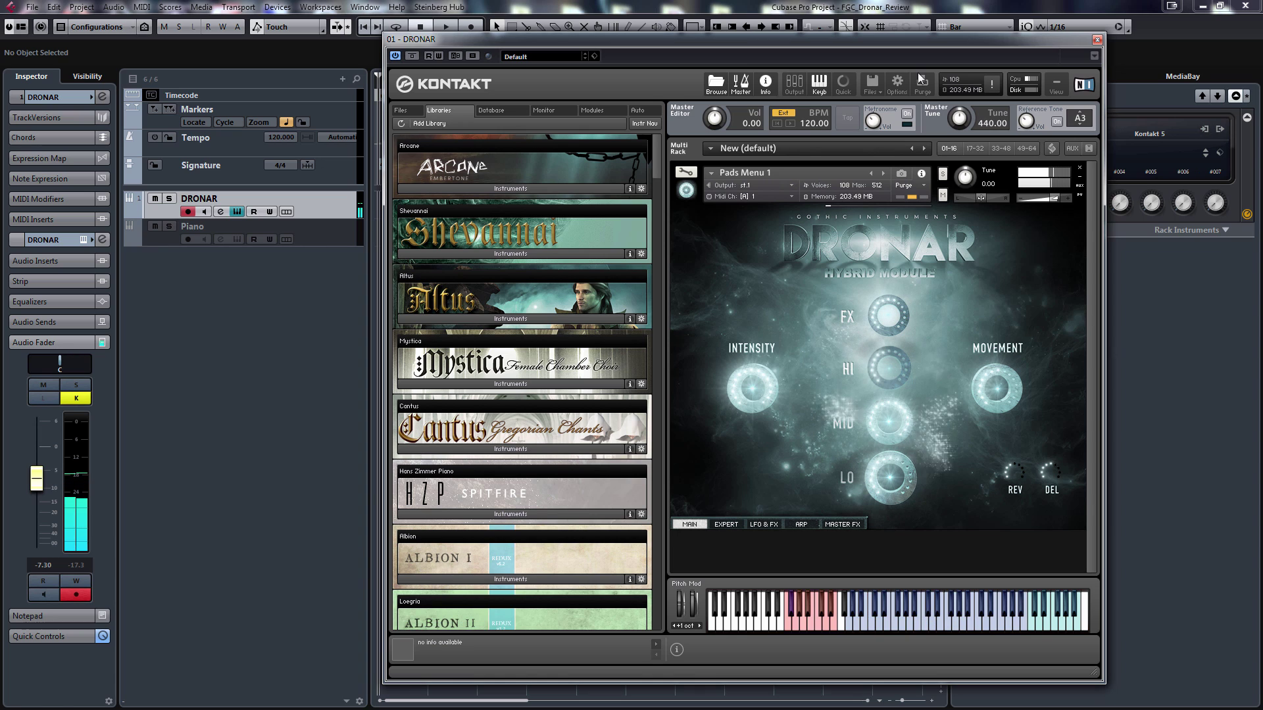
pyautogui.click(723, 524)
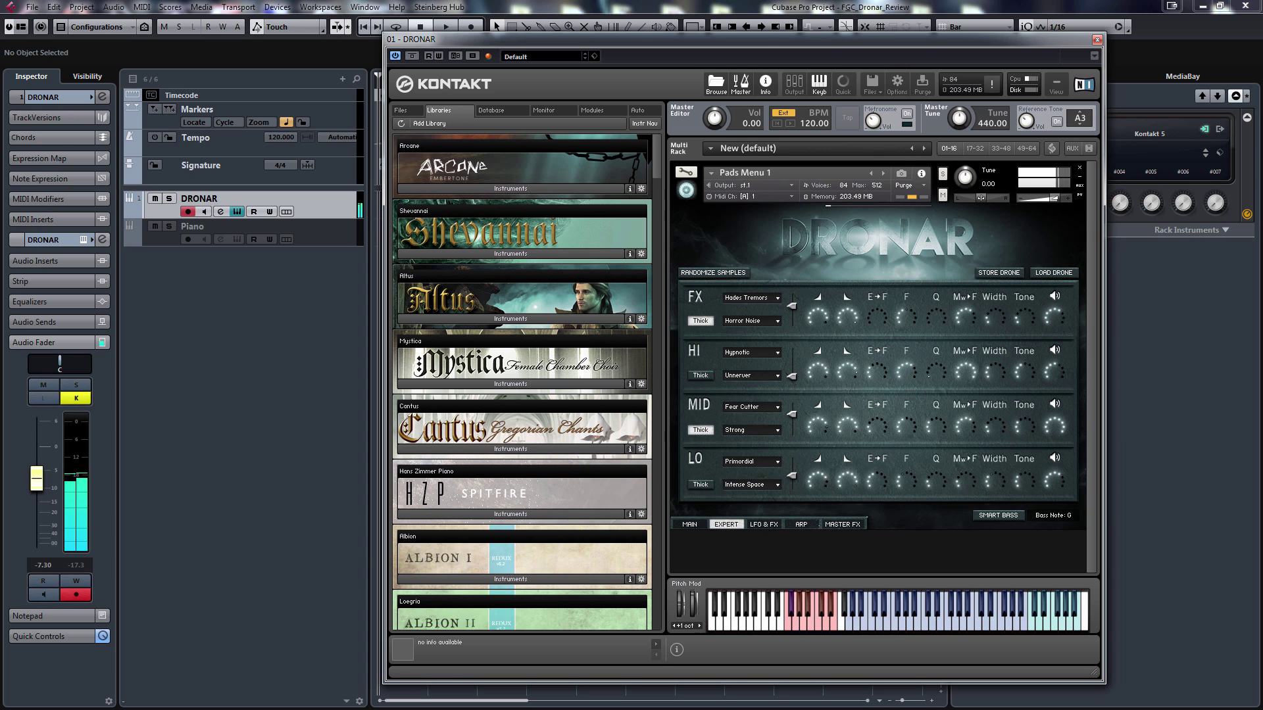
pyautogui.click(688, 525)
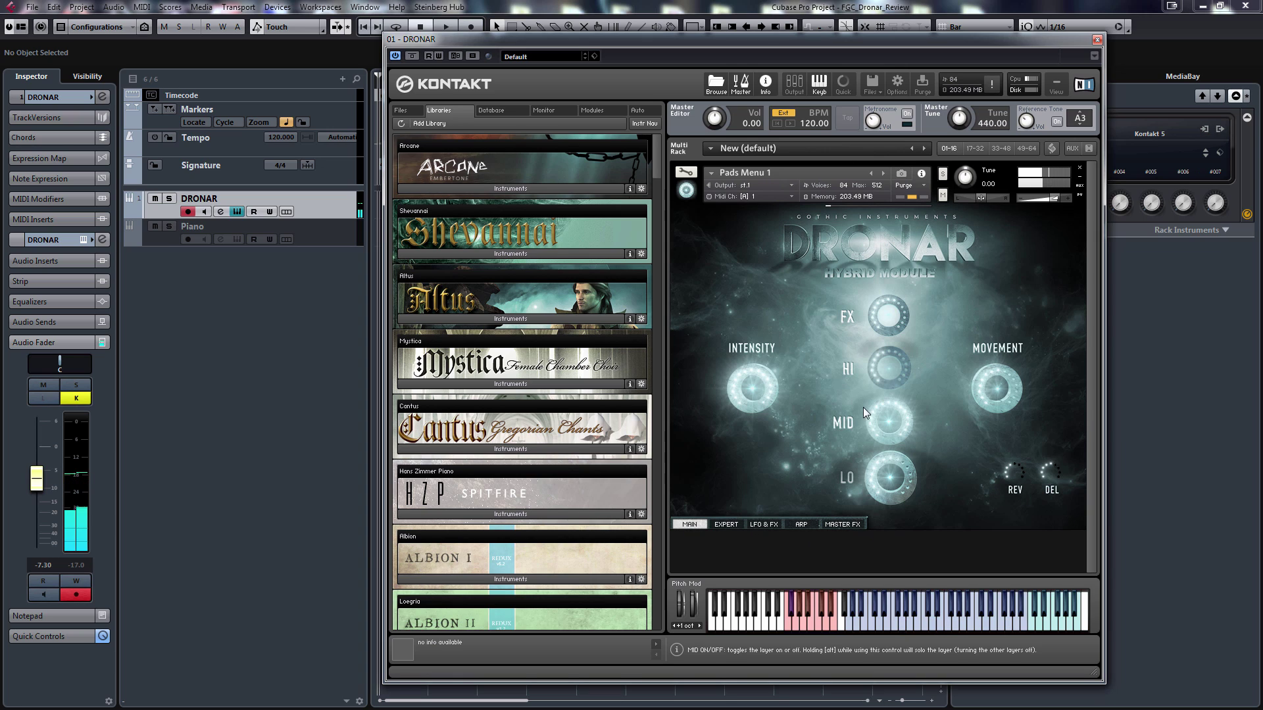
# Turn off the MID, HI and FX layers so only the LO layer plays.
pyautogui.click(845, 422)
pyautogui.click(851, 366)
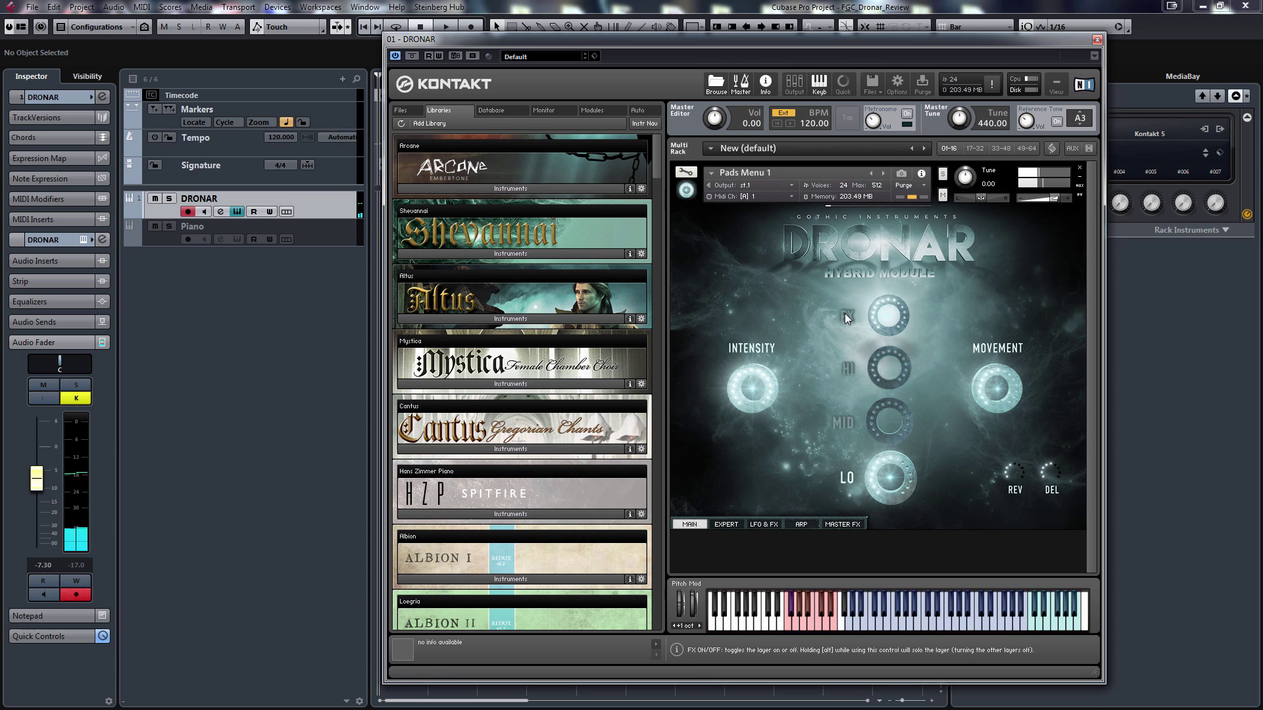
pyautogui.click(859, 308)
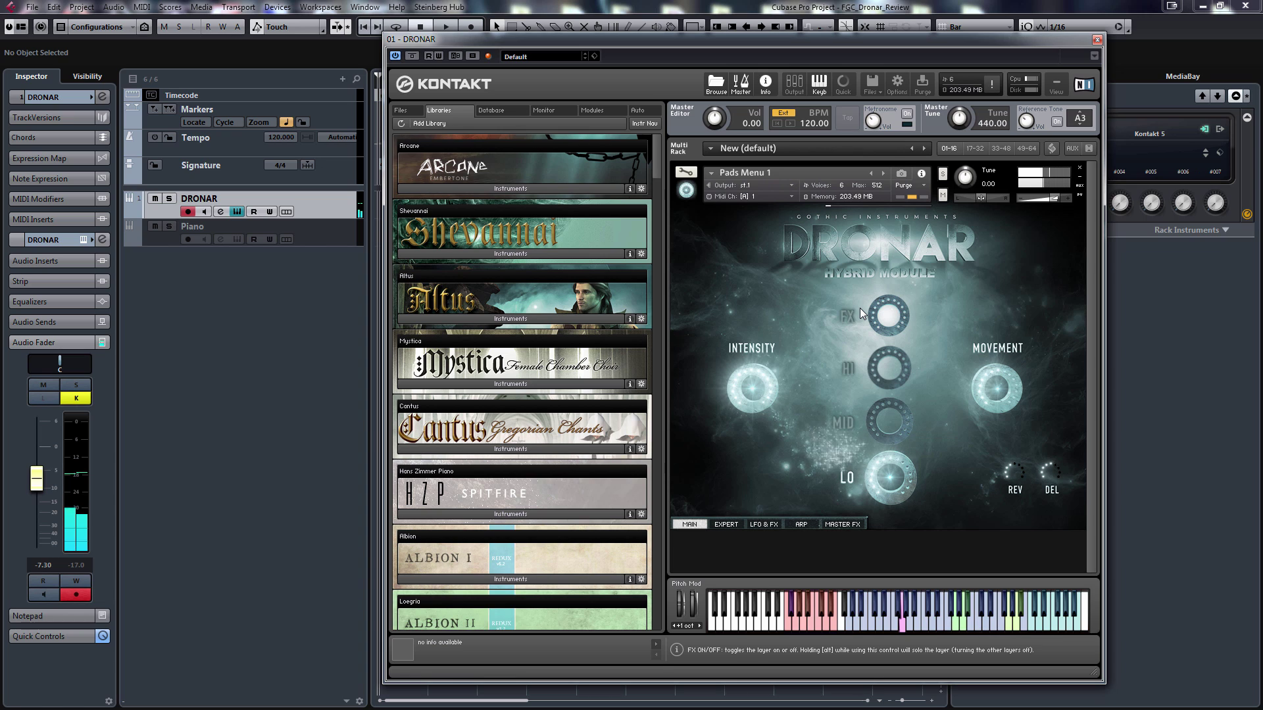
# Audition the HI layer alone, followed by the MID layer alone, switching the other layers off.
pyautogui.click(846, 368)
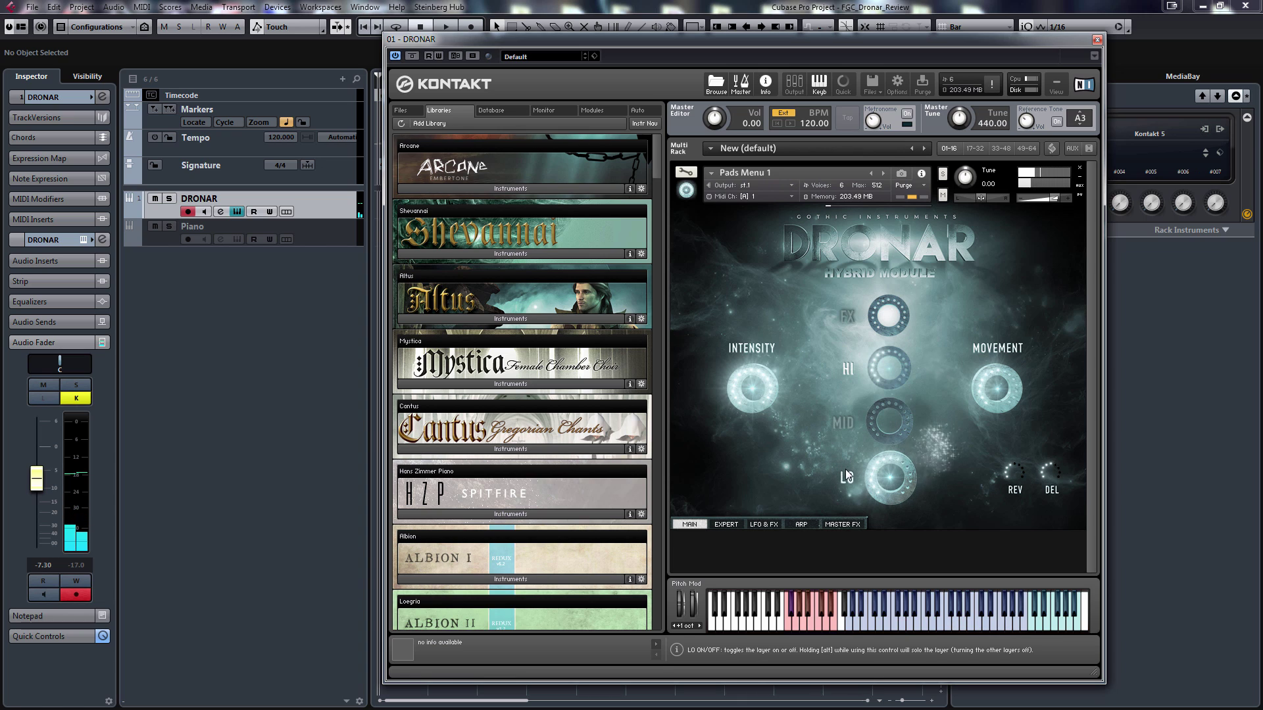
pyautogui.click(845, 469)
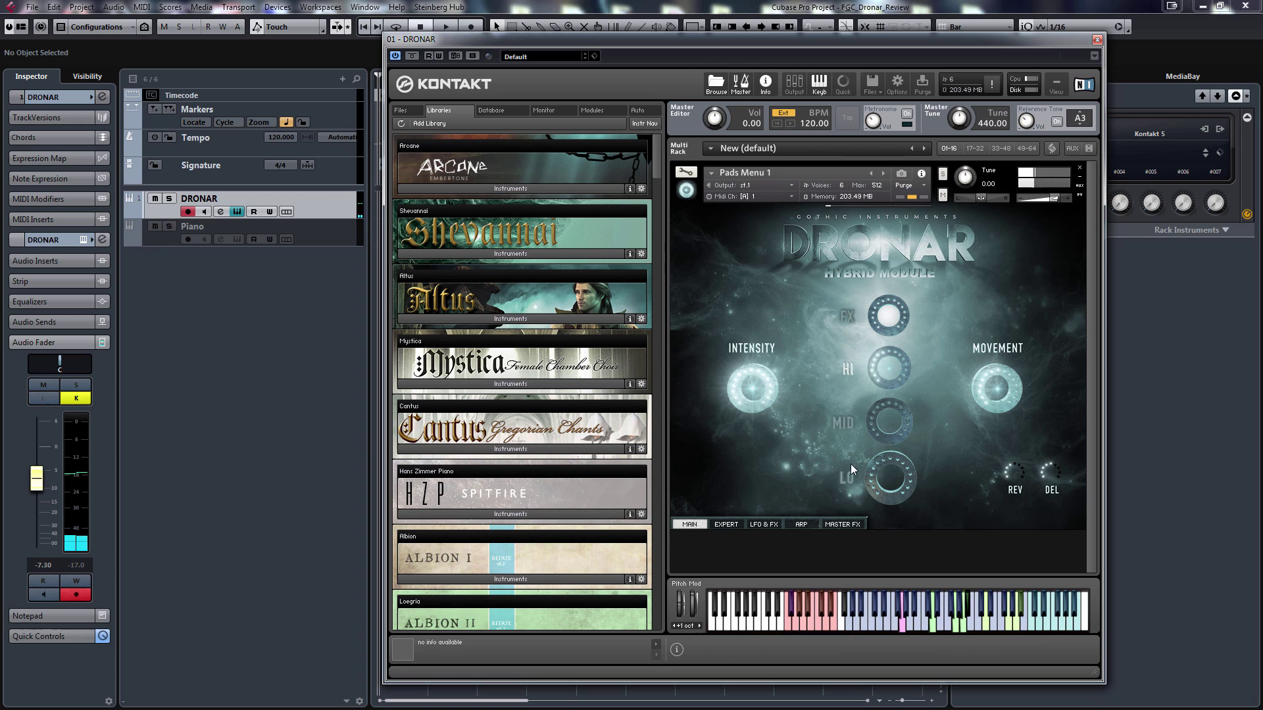
pyautogui.click(844, 424)
pyautogui.click(847, 373)
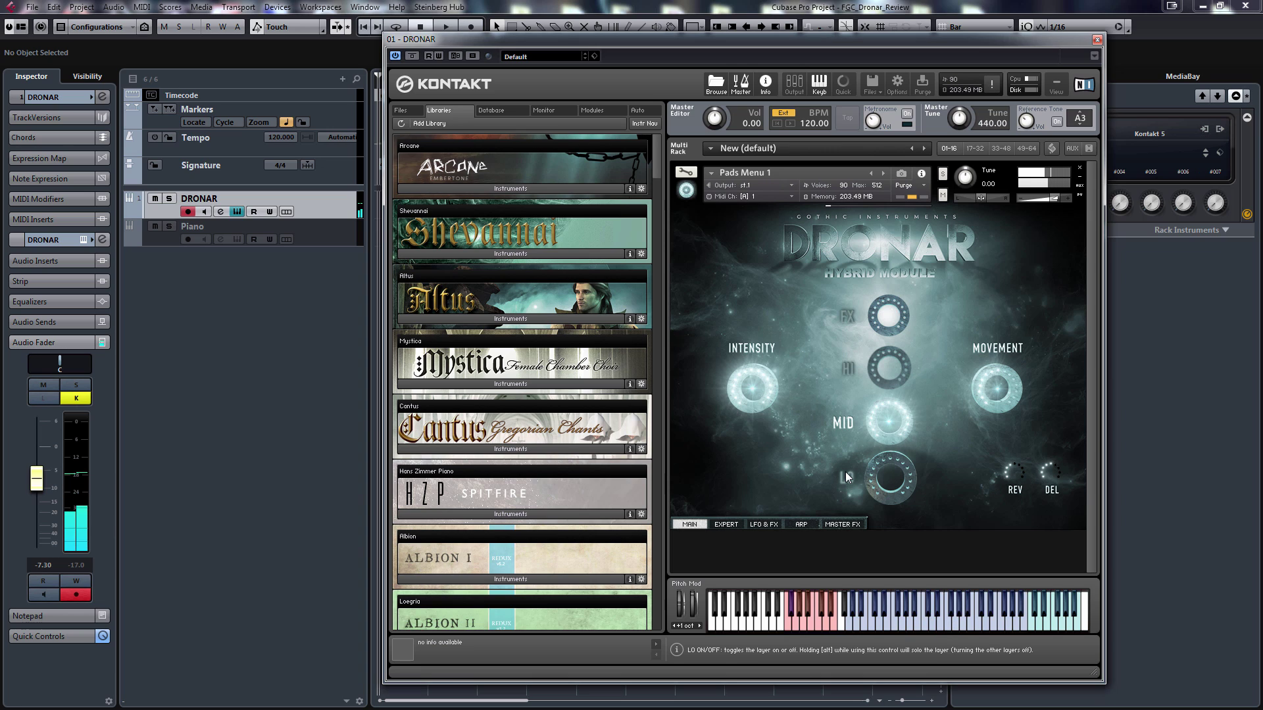
# Turn the LO, HI, FX and MID layers back on so all four play together.
pyautogui.click(846, 471)
pyautogui.click(843, 421)
pyautogui.click(848, 368)
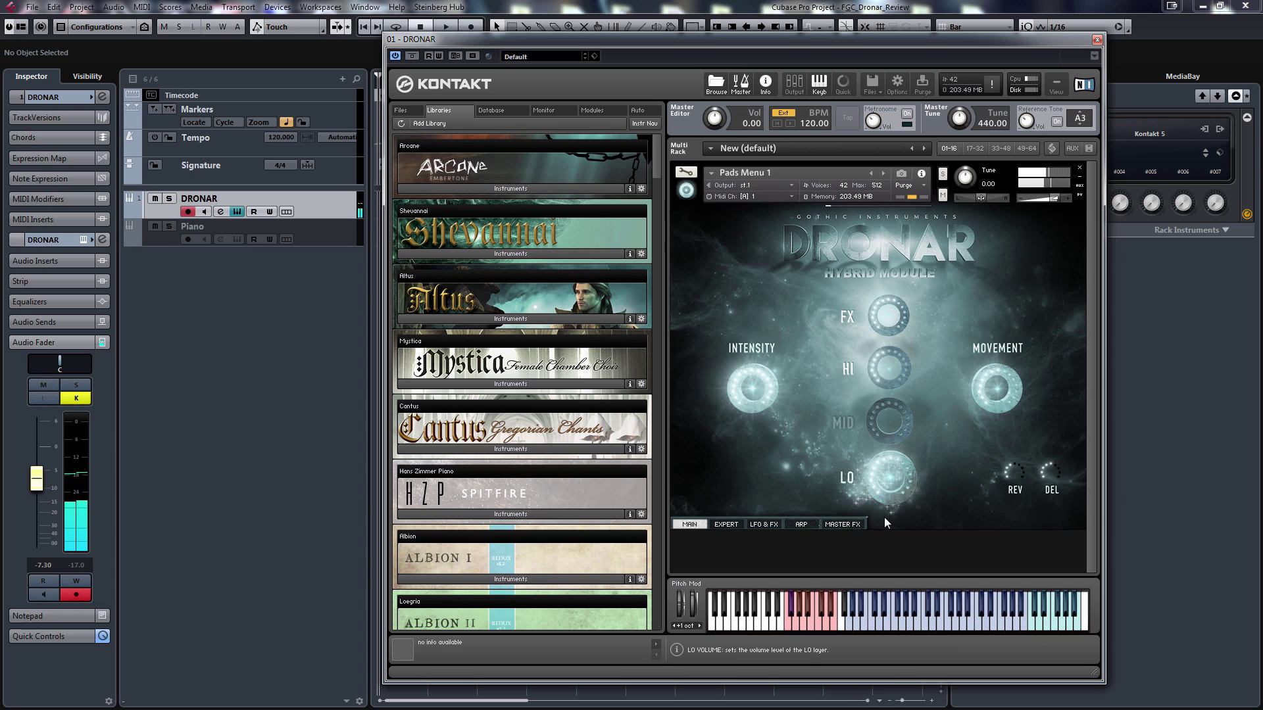
pyautogui.rightClick(839, 419)
pyautogui.rightClick(839, 420)
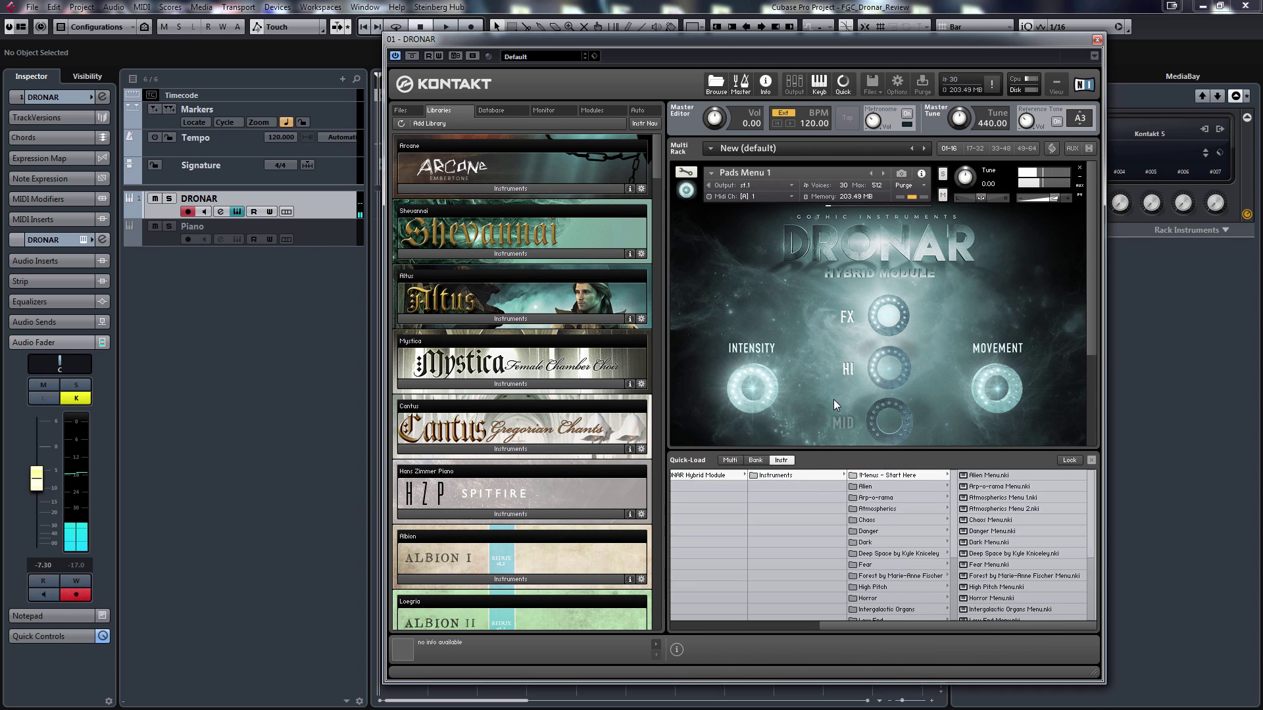
pyautogui.rightClick(836, 405)
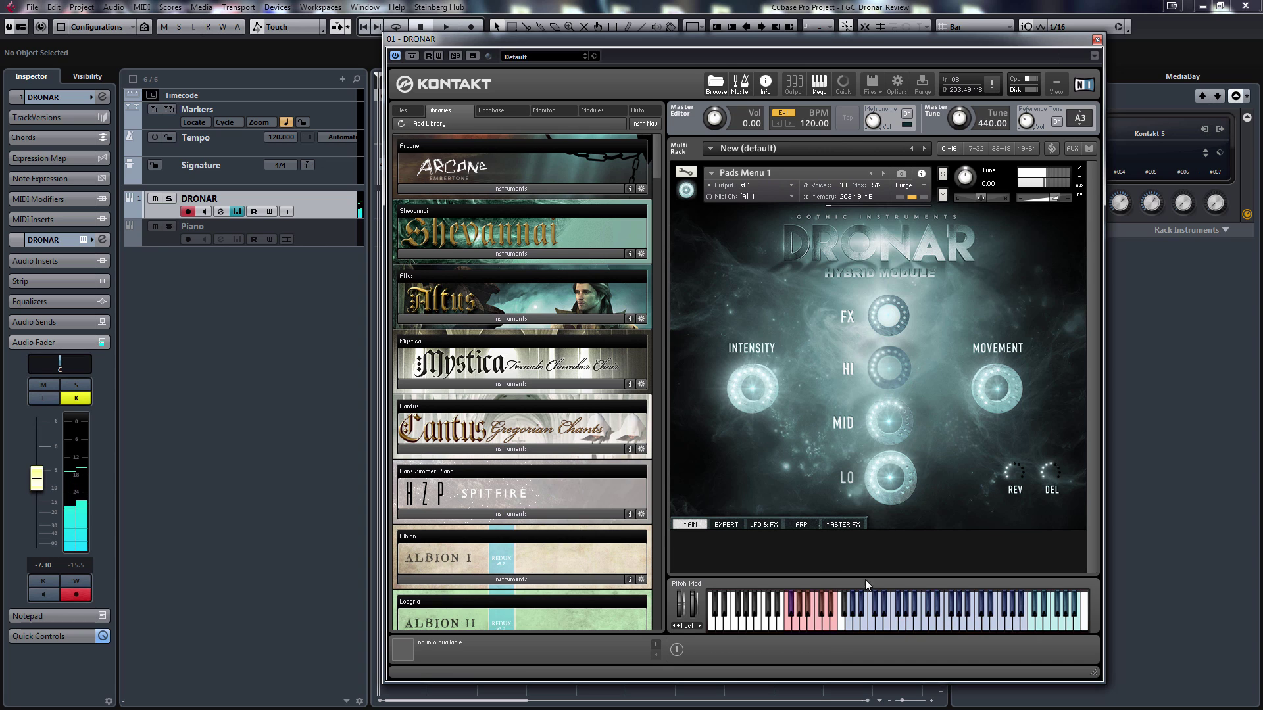
# Look through the menu patches of the Start Here folder in the Quick-Load browser and locate Pads Menu 1.nki.
pyautogui.click(740, 524)
pyautogui.click(704, 523)
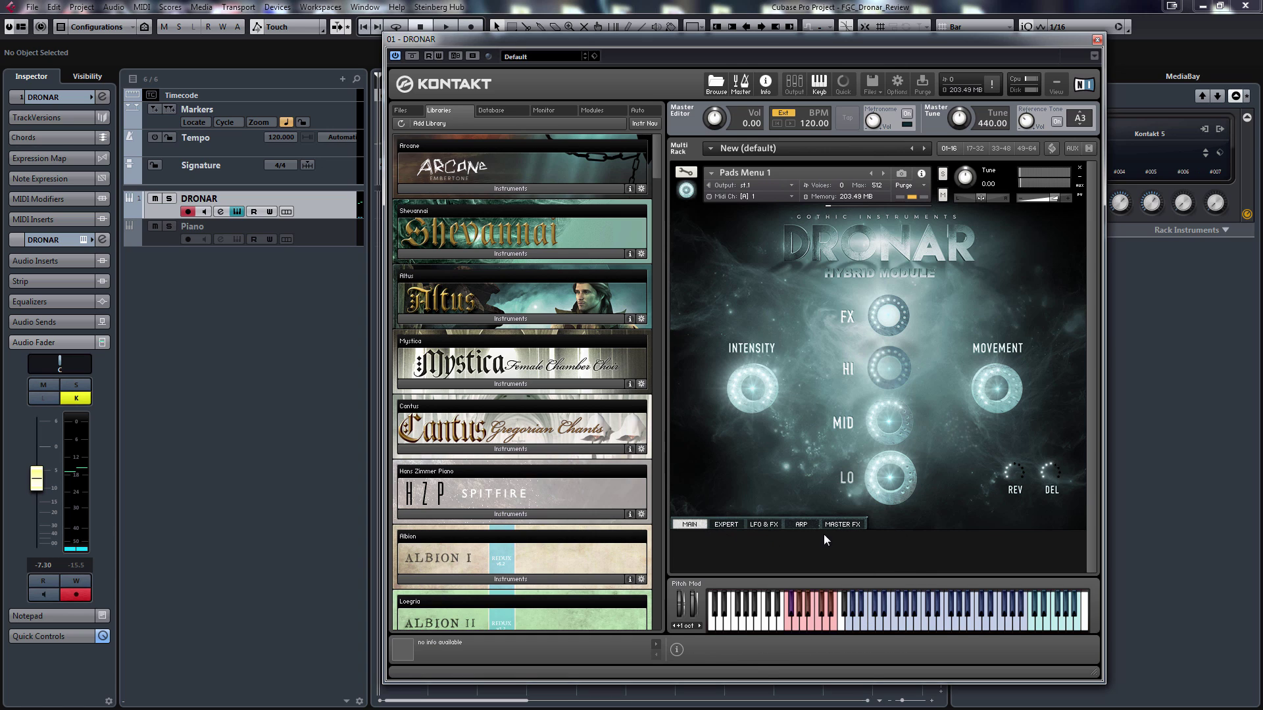
pyautogui.rightClick(948, 552)
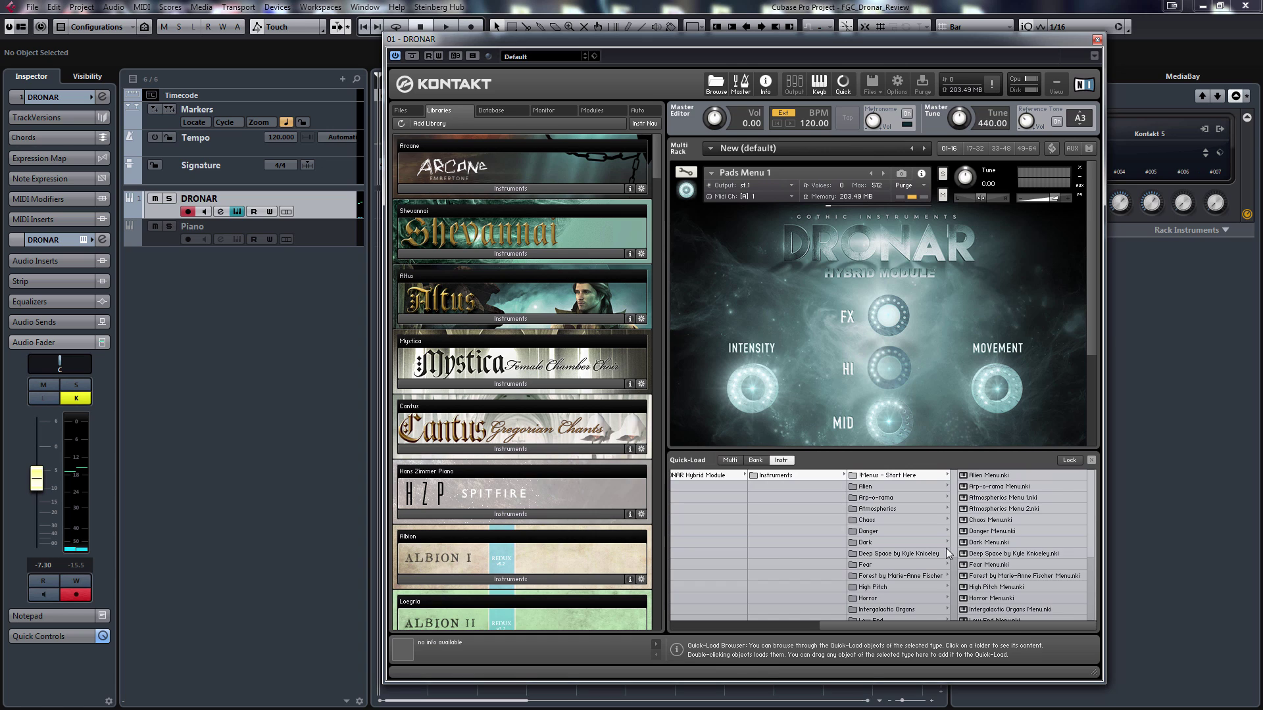
pyautogui.rightClick(745, 257)
pyautogui.rightClick(790, 247)
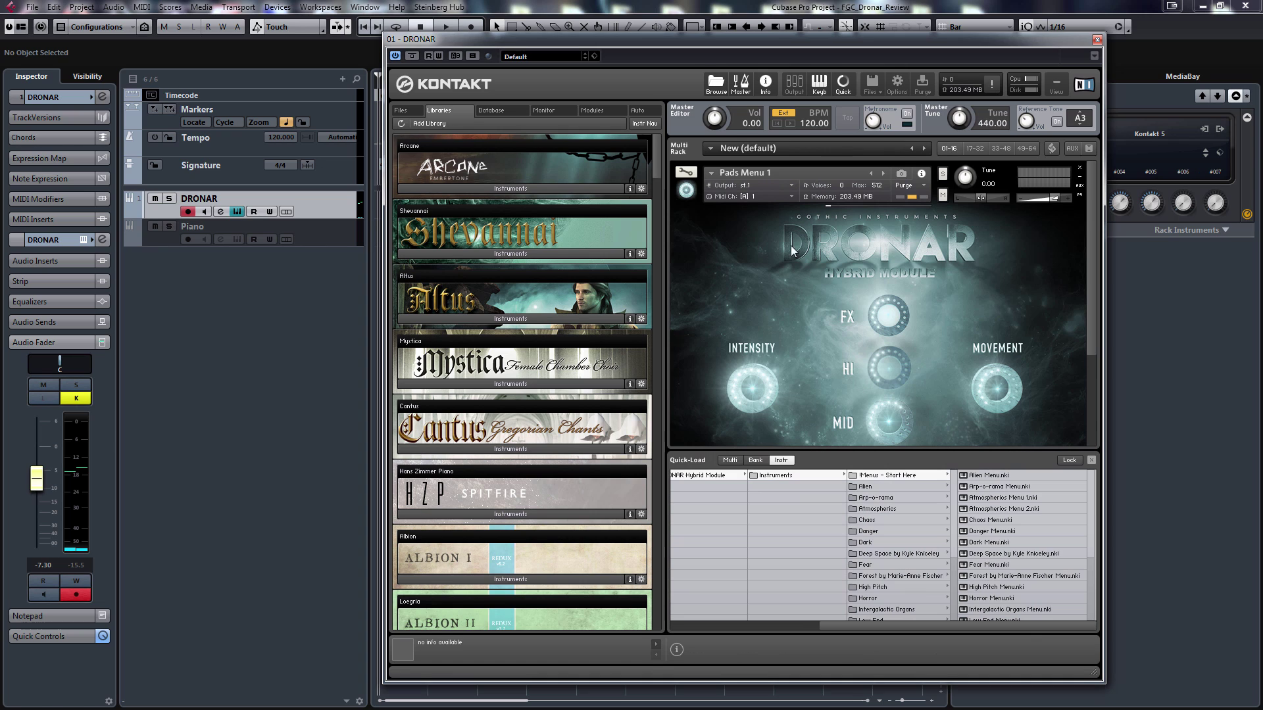
pyautogui.click(999, 477)
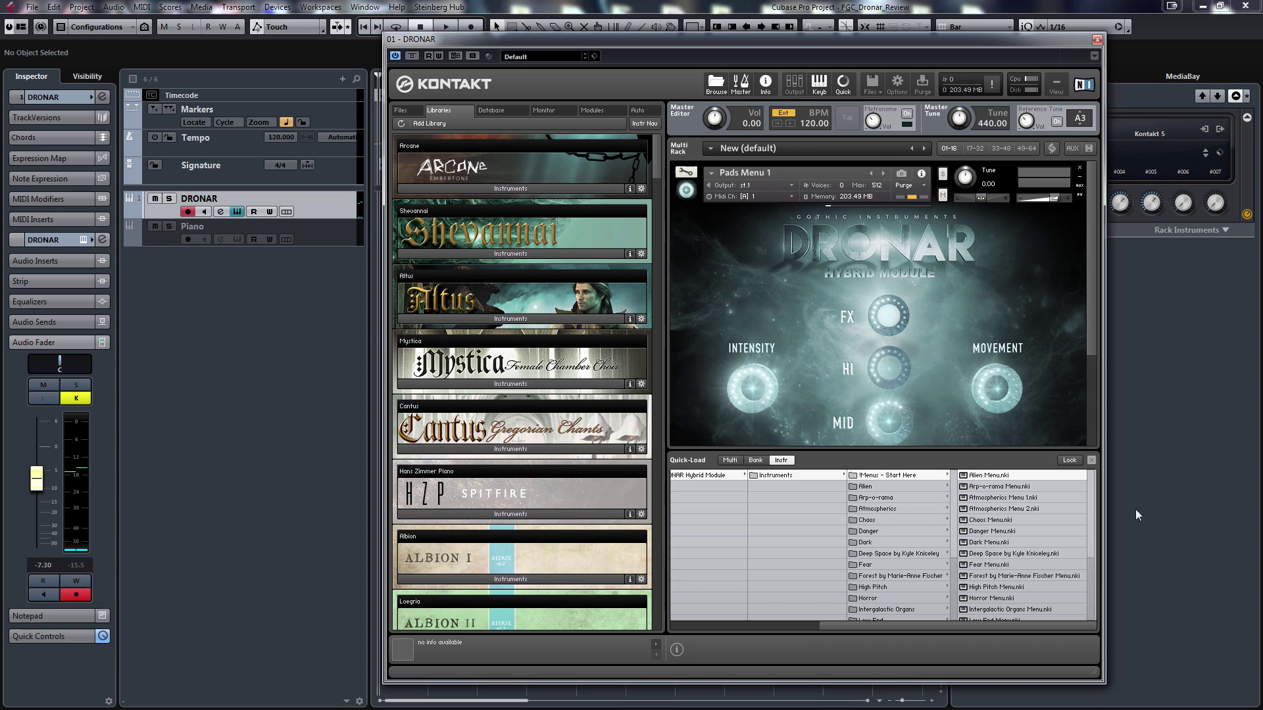
pyautogui.scroll(-3, 1099, 569)
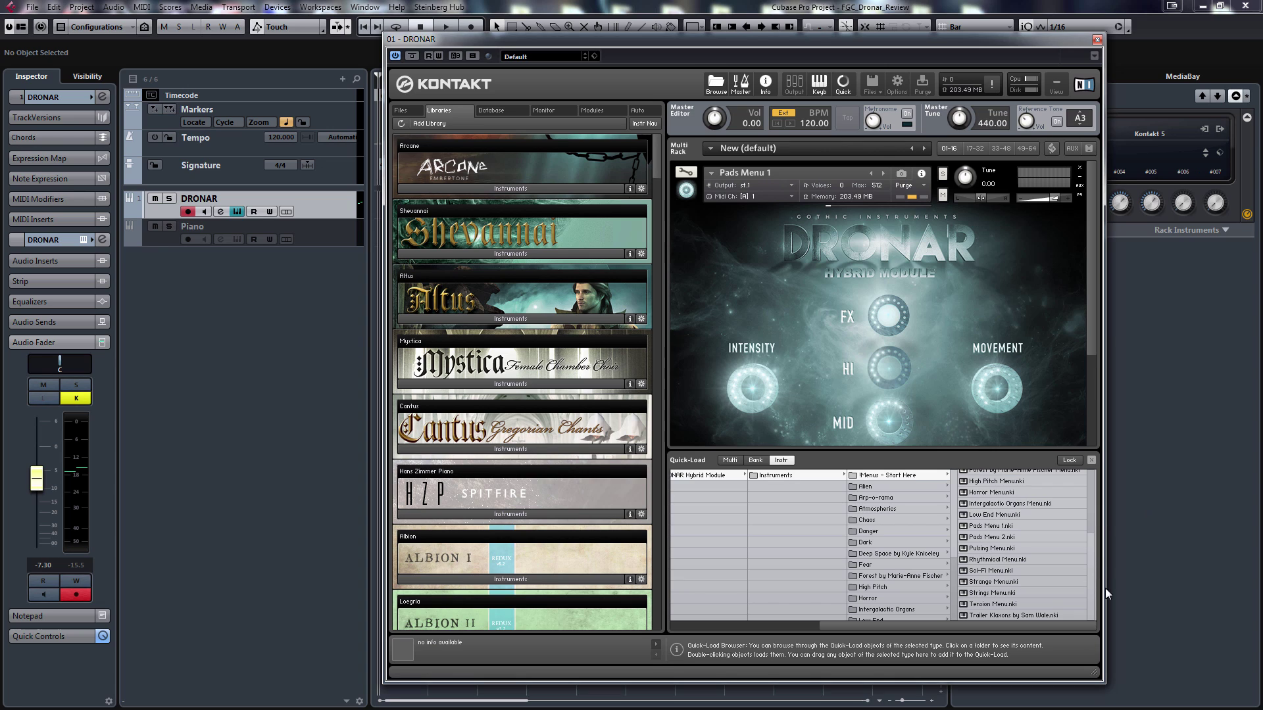
pyautogui.click(1008, 529)
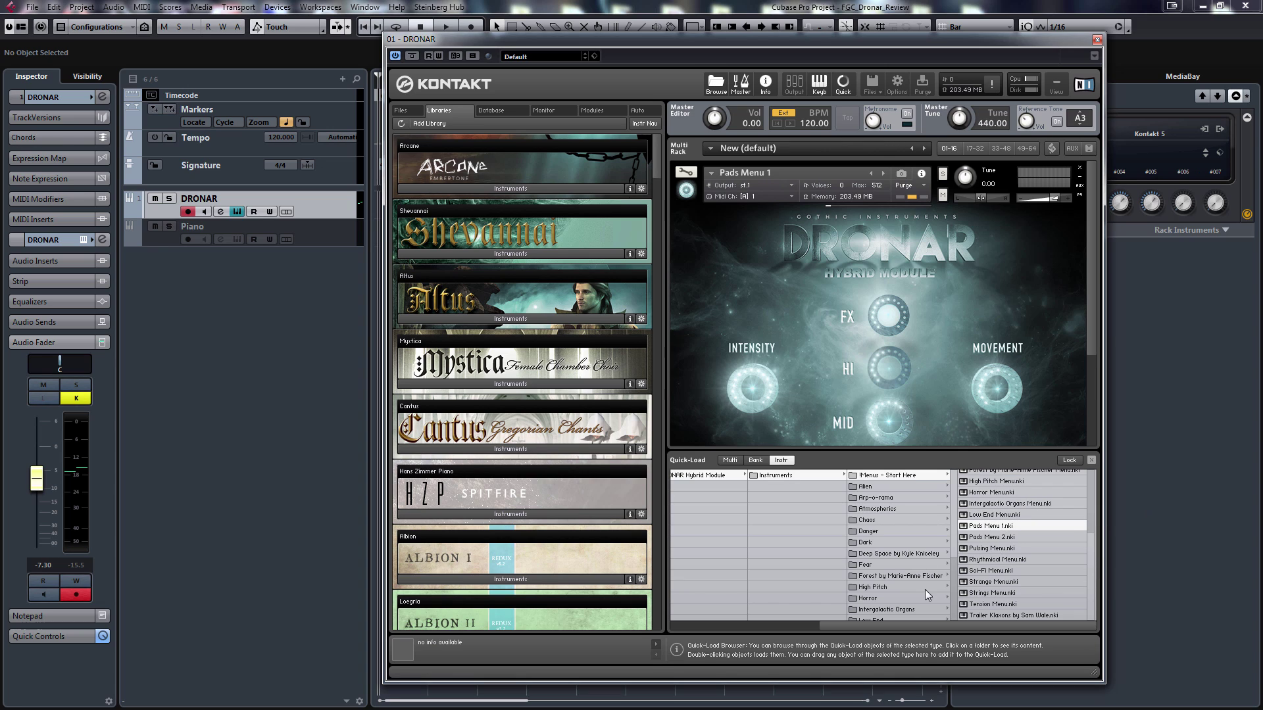
pyautogui.moveTo(1096, 343)
pyautogui.mouseDown()
pyautogui.moveTo(1095, 362)
pyautogui.moveTo(1085, 340)
pyautogui.mouseUp()
pyautogui.click(1091, 460)
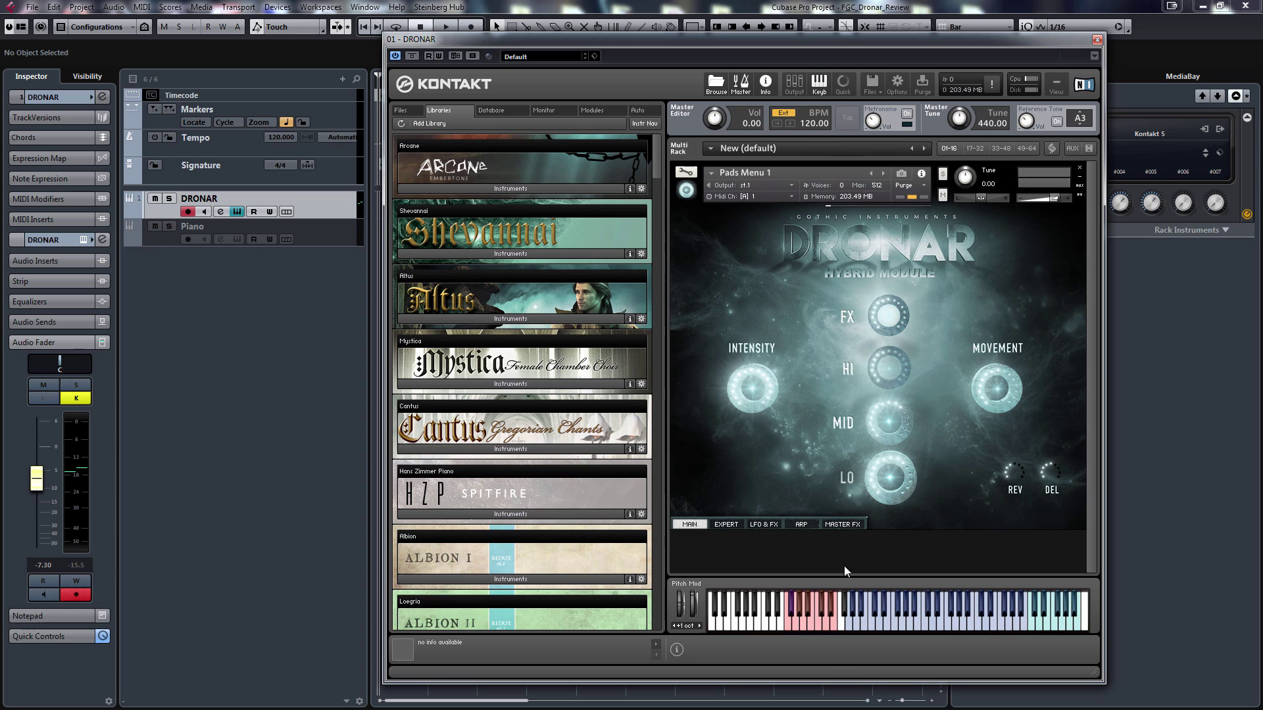
# Examine the individual patches in the Pads folder of the Quick-Load browser, return to the menus folder and close the browser.
pyautogui.click(842, 84)
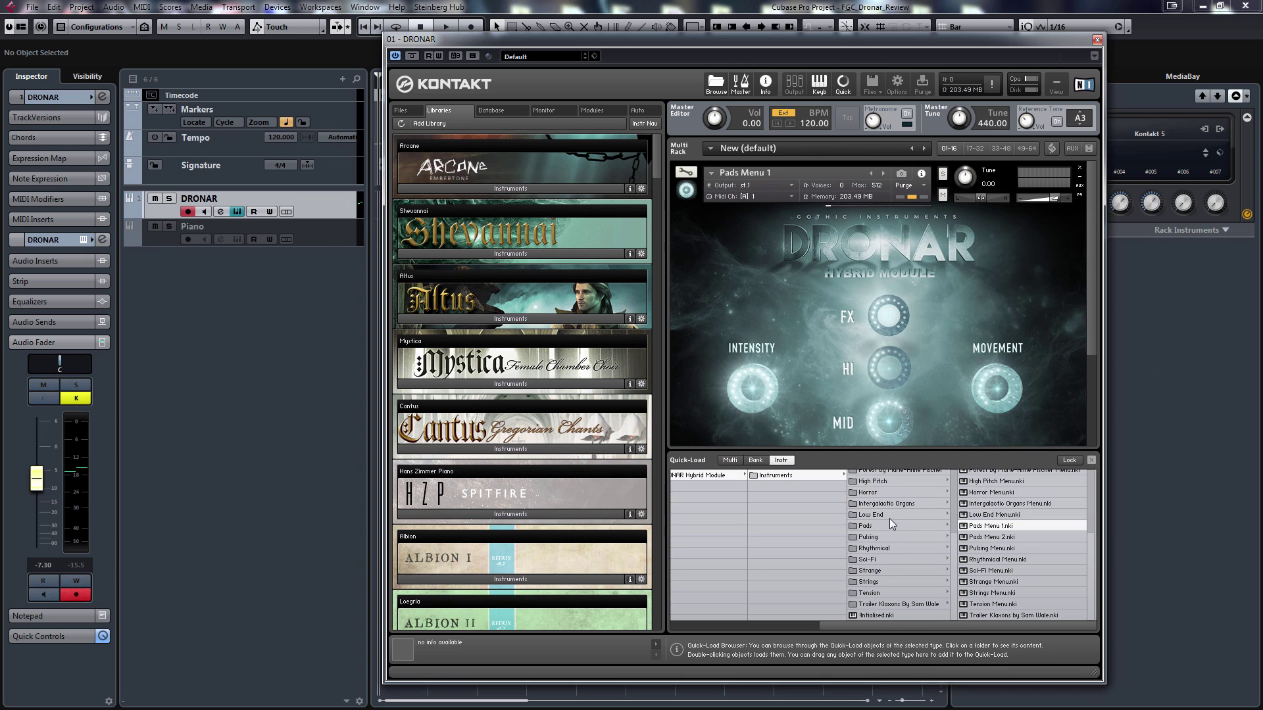
pyautogui.click(890, 523)
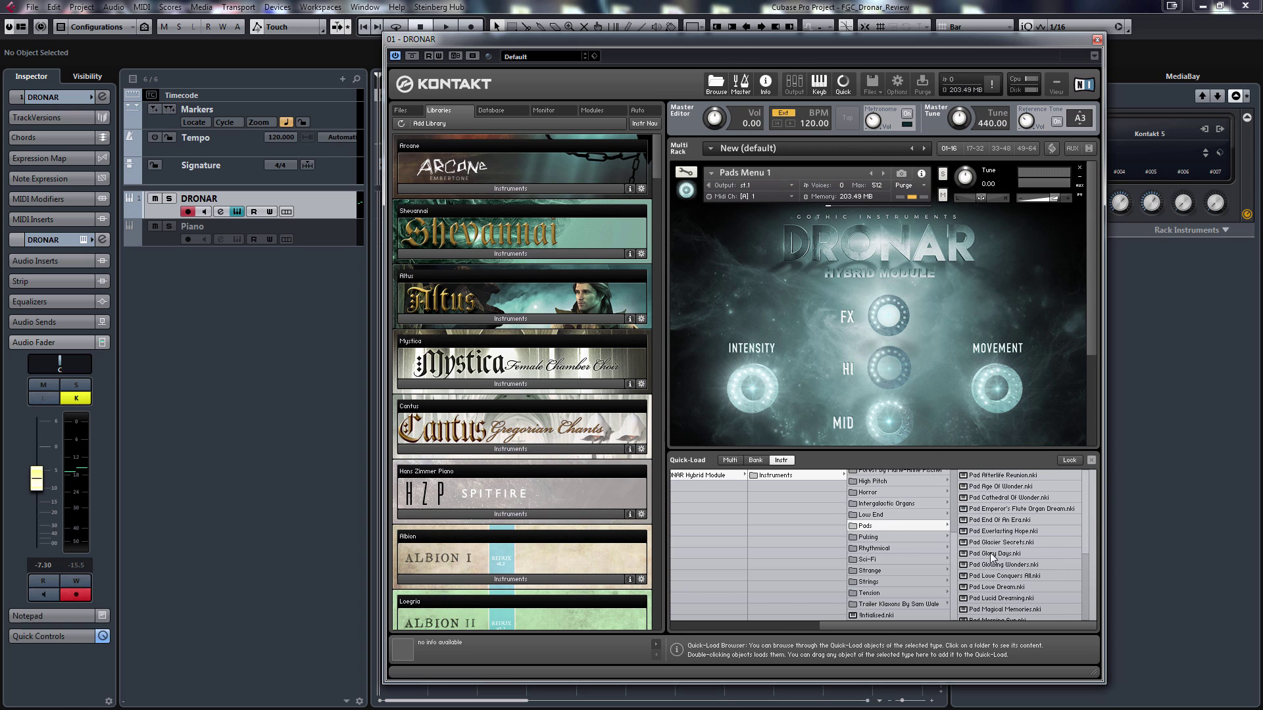
pyautogui.scroll(3, 953, 511)
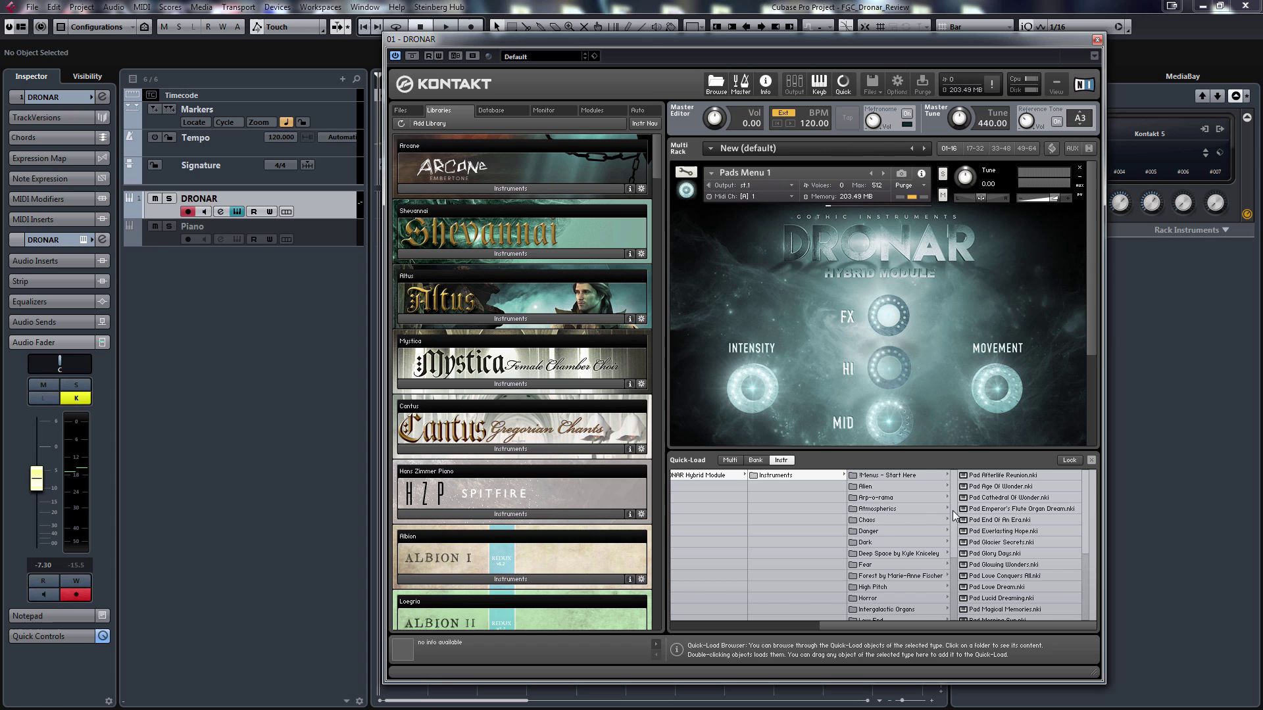
pyautogui.click(905, 475)
pyautogui.press('F7')
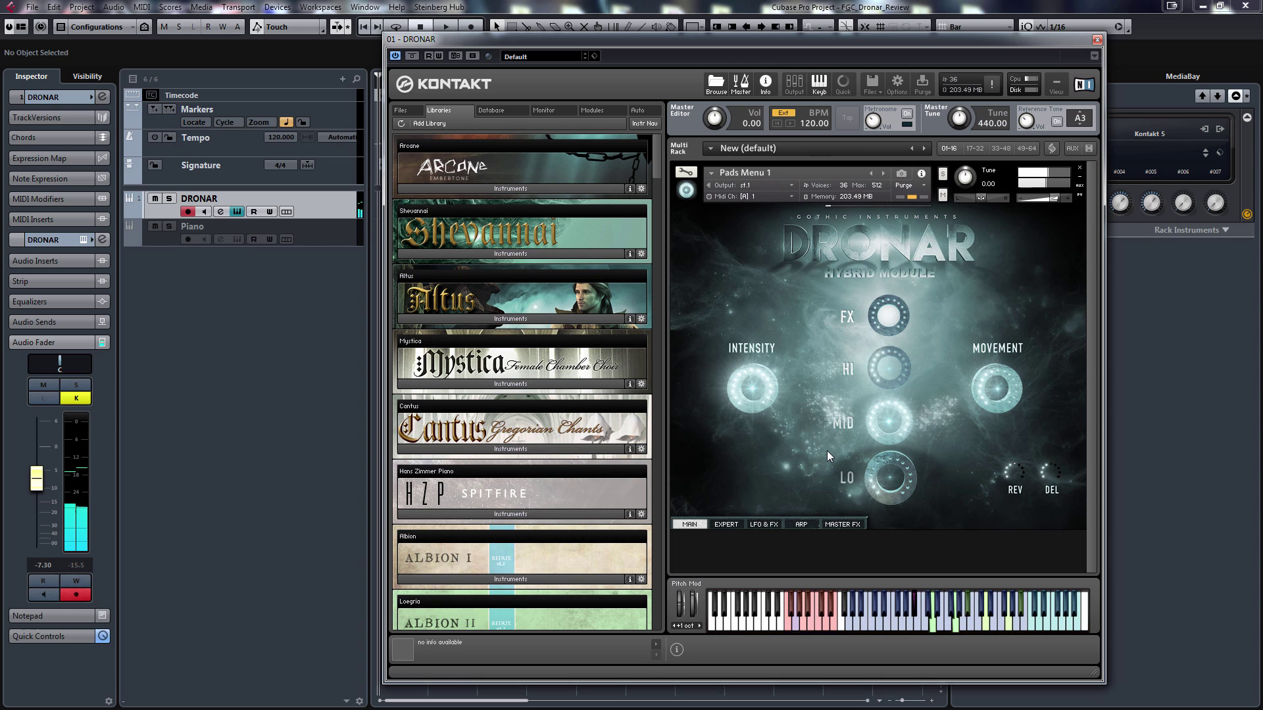
# Check the current drone's samples on the Expert page, and turn off FX, HI and LO on the Main page to isolate MID.
pyautogui.click(725, 525)
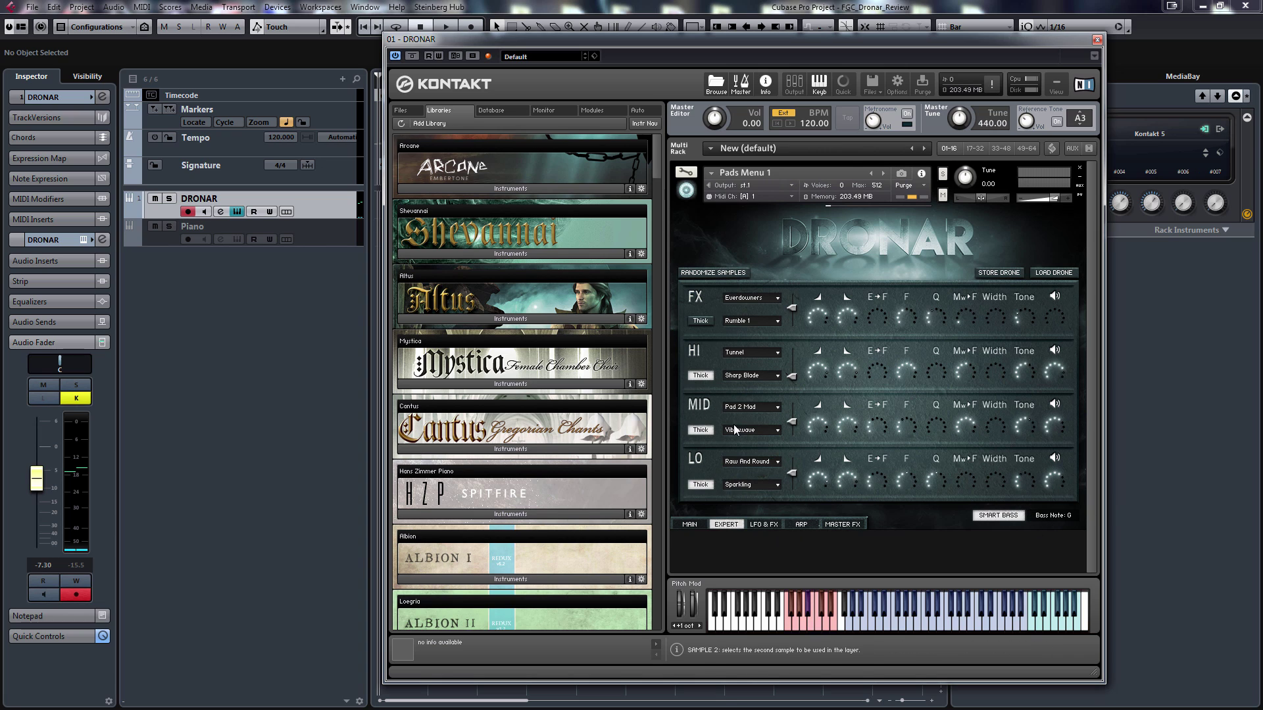
pyautogui.click(692, 524)
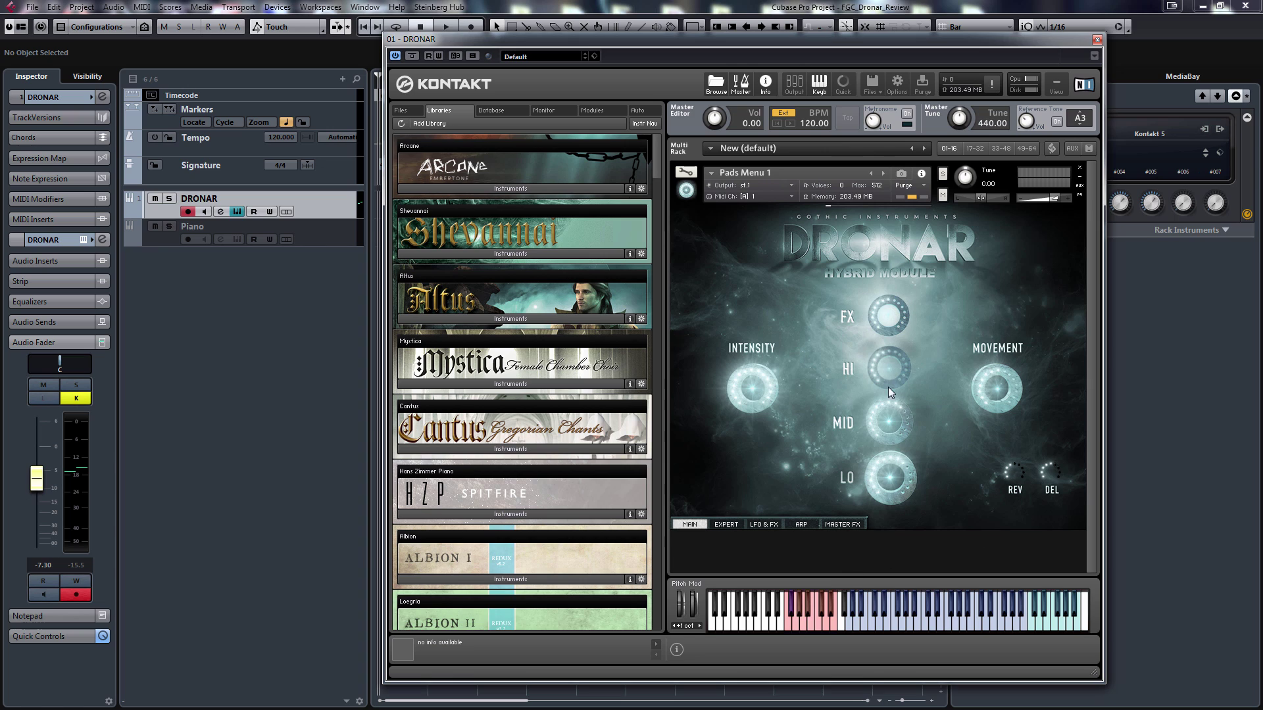
pyautogui.click(848, 317)
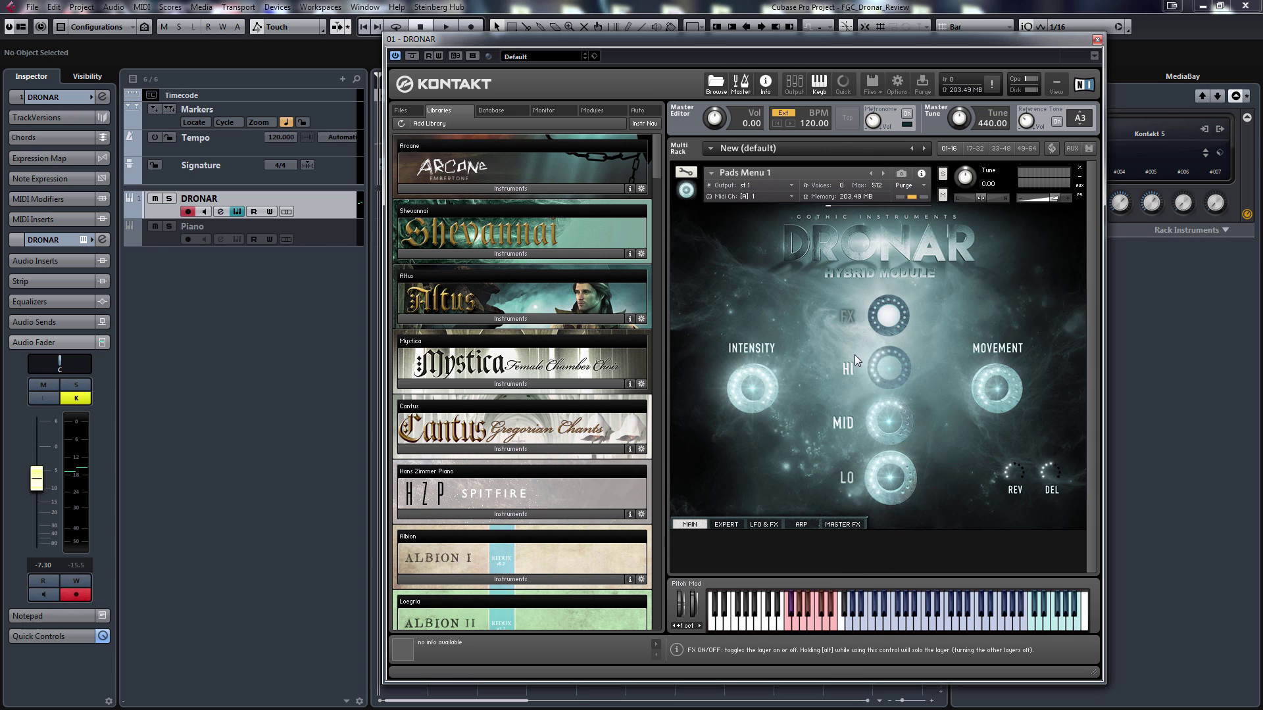
pyautogui.click(848, 369)
pyautogui.click(847, 478)
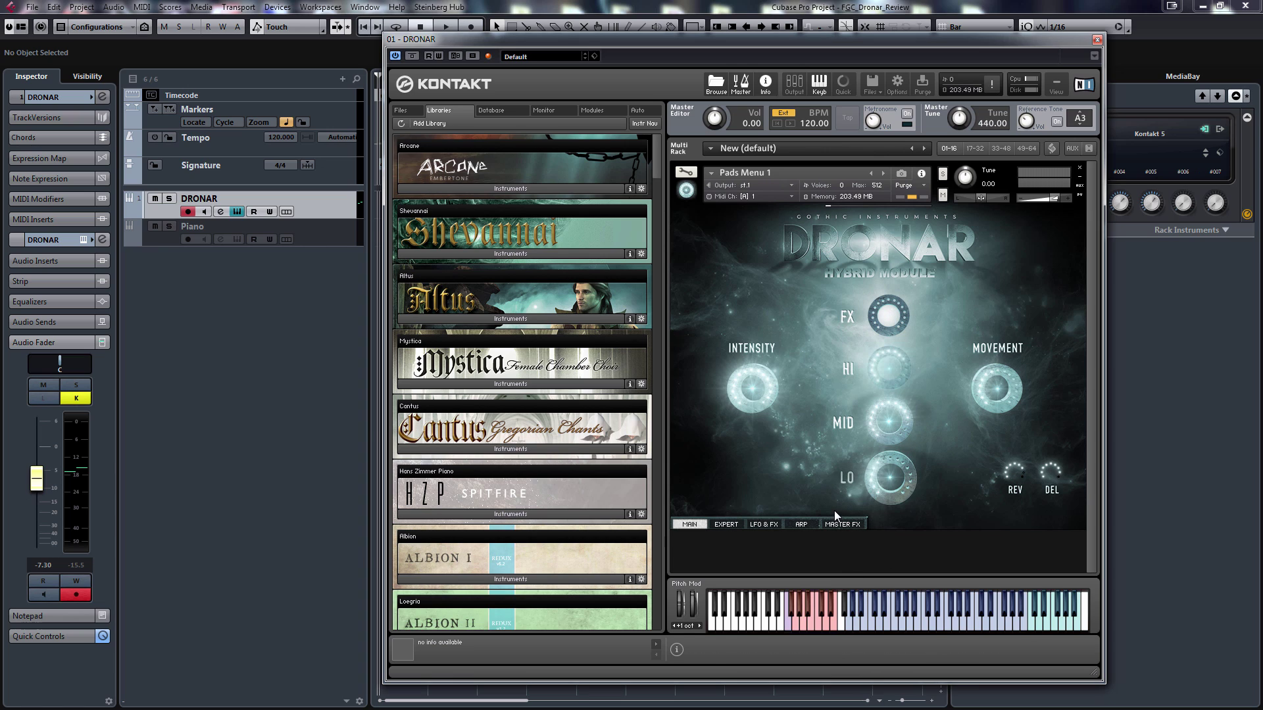
# Turn the HI, FX and LO layers back on alongside MID.
pyautogui.click(848, 369)
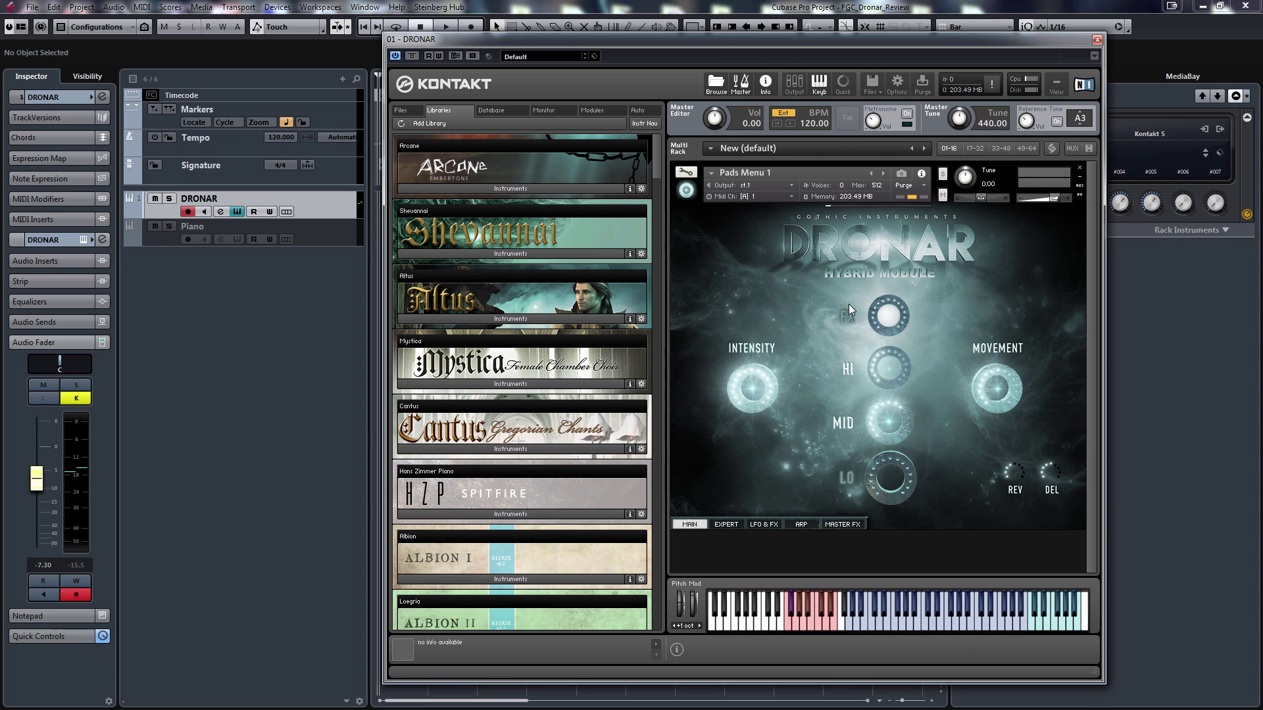
pyautogui.click(848, 316)
pyautogui.click(845, 480)
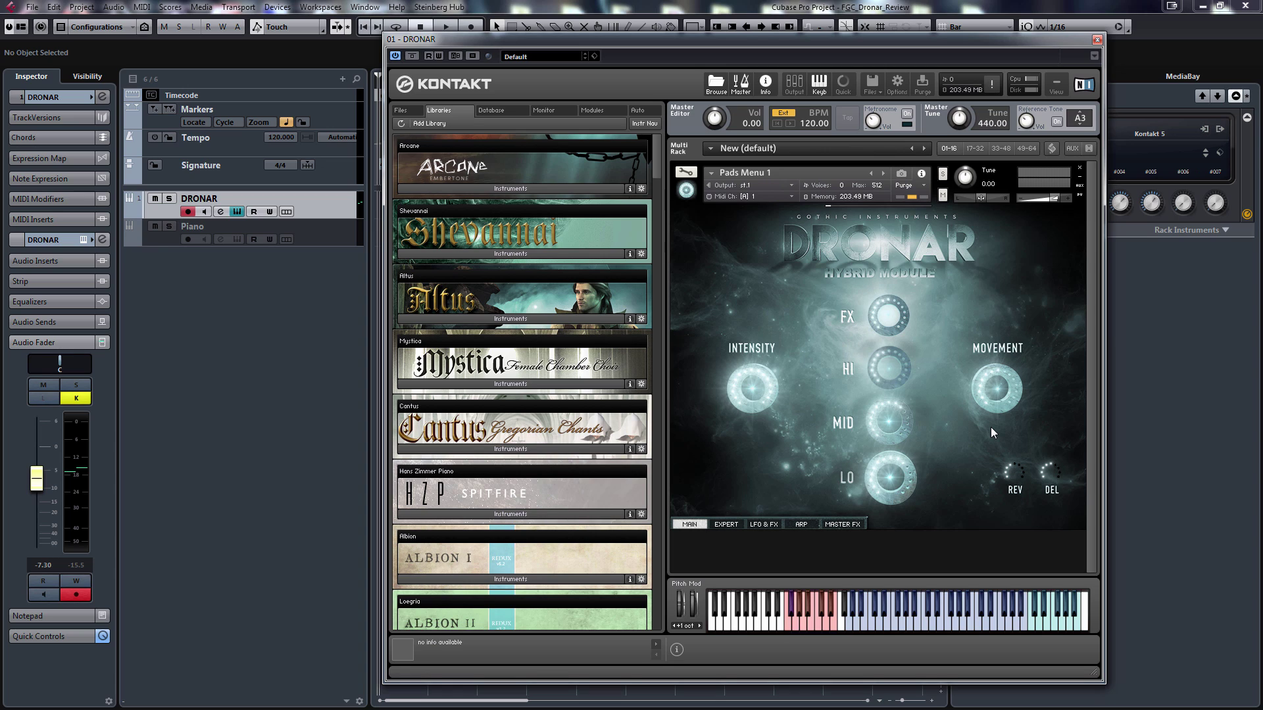
# Compare the layer samples of two drones on the Expert page, returning to the Main page.
pyautogui.click(722, 526)
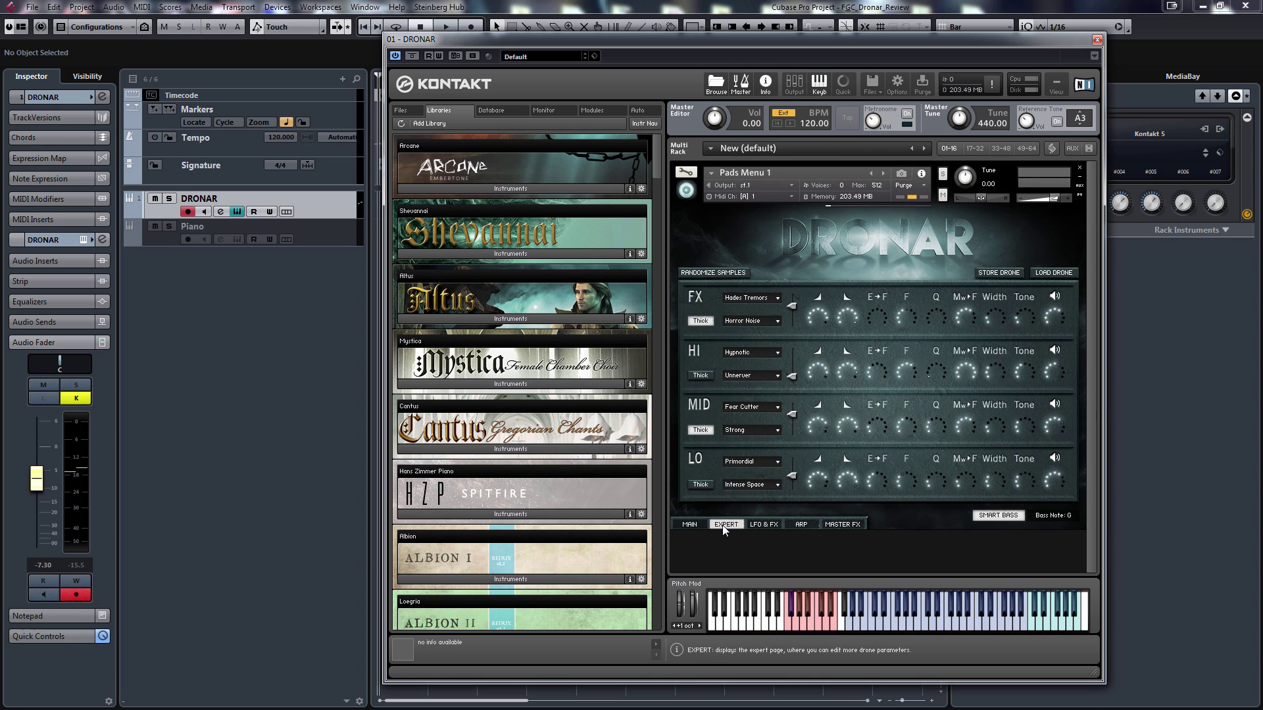
pyautogui.click(694, 527)
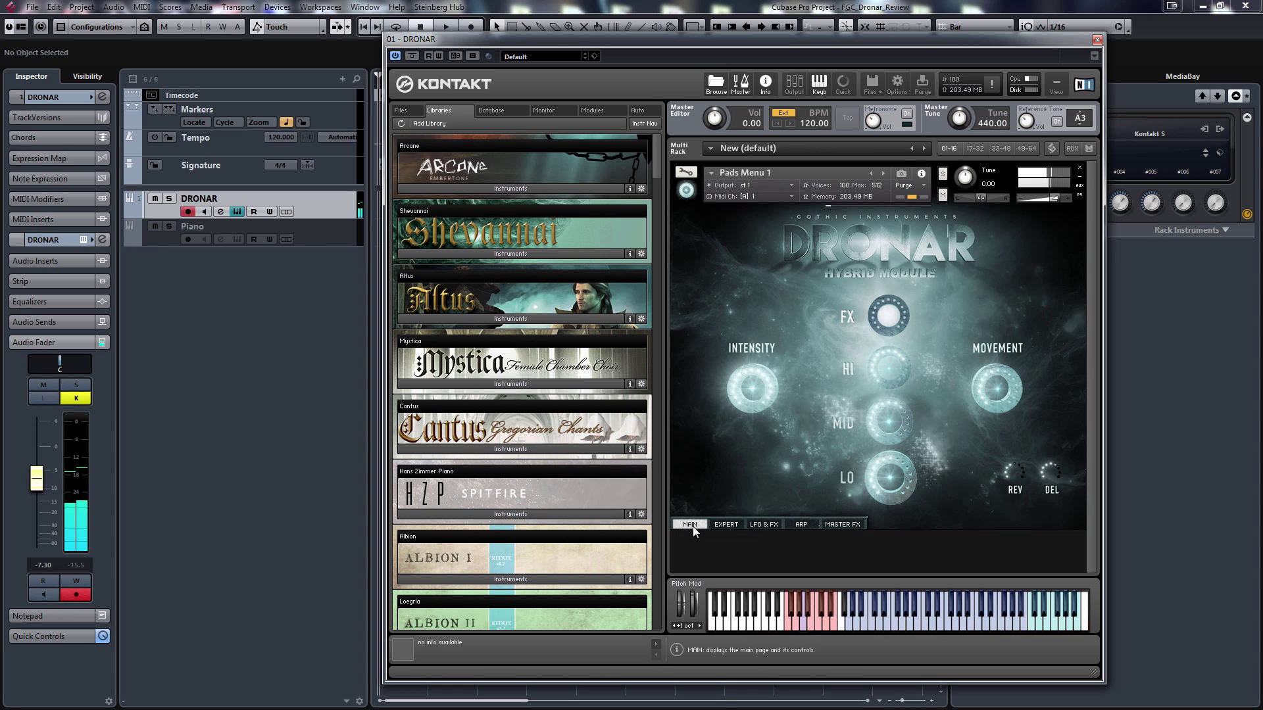
pyautogui.click(726, 525)
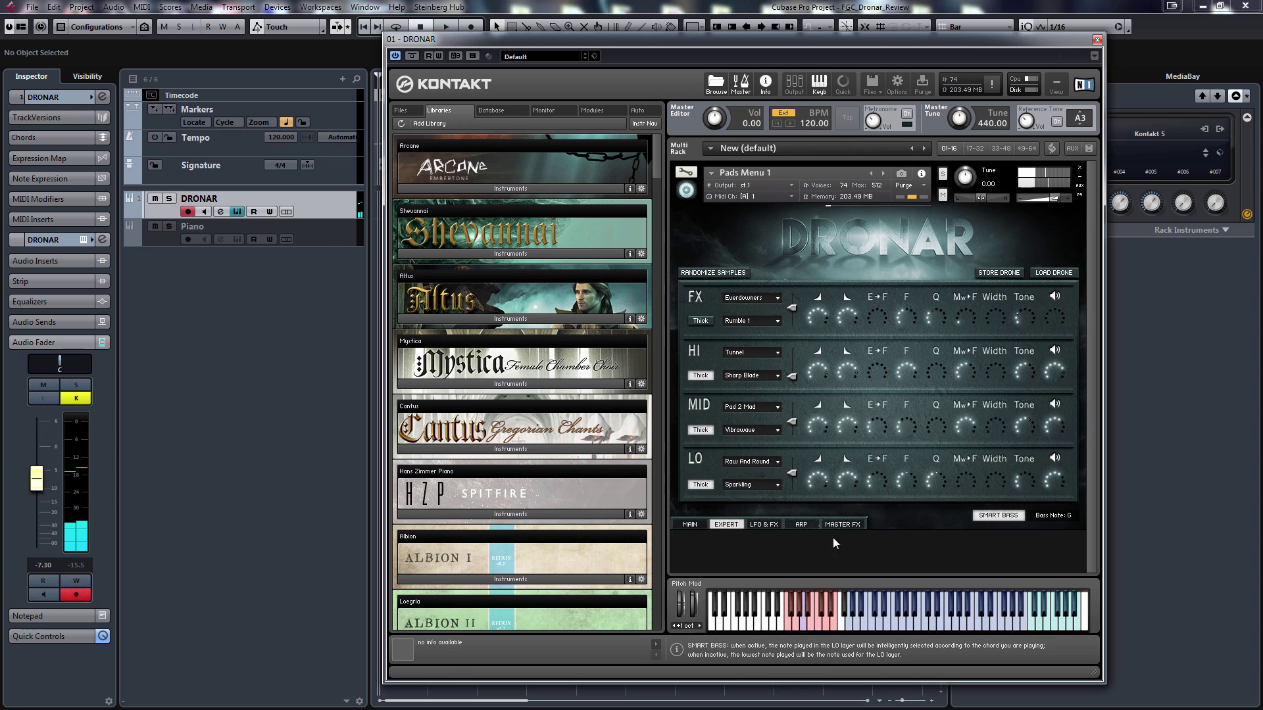
pyautogui.click(691, 525)
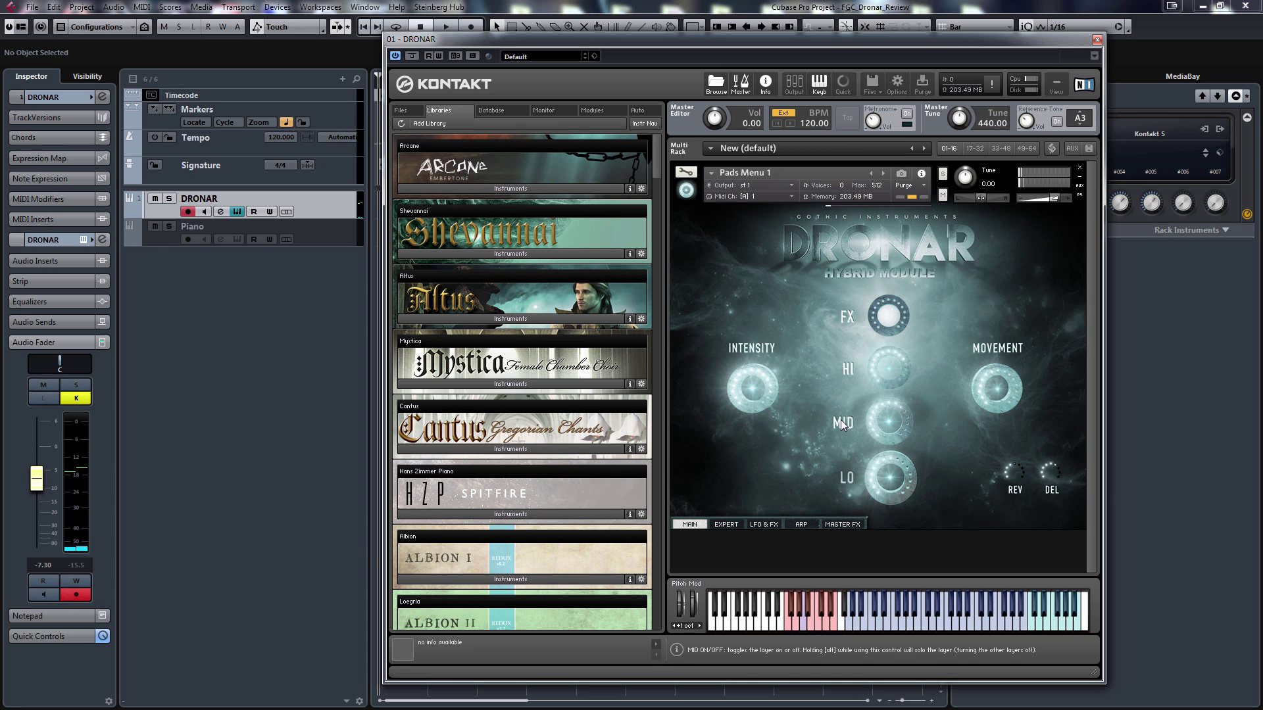
# Turn off the LO, HI and FX layers, check the remaining MID layer on the Expert page and return to the Main page.
pyautogui.click(845, 480)
pyautogui.click(847, 365)
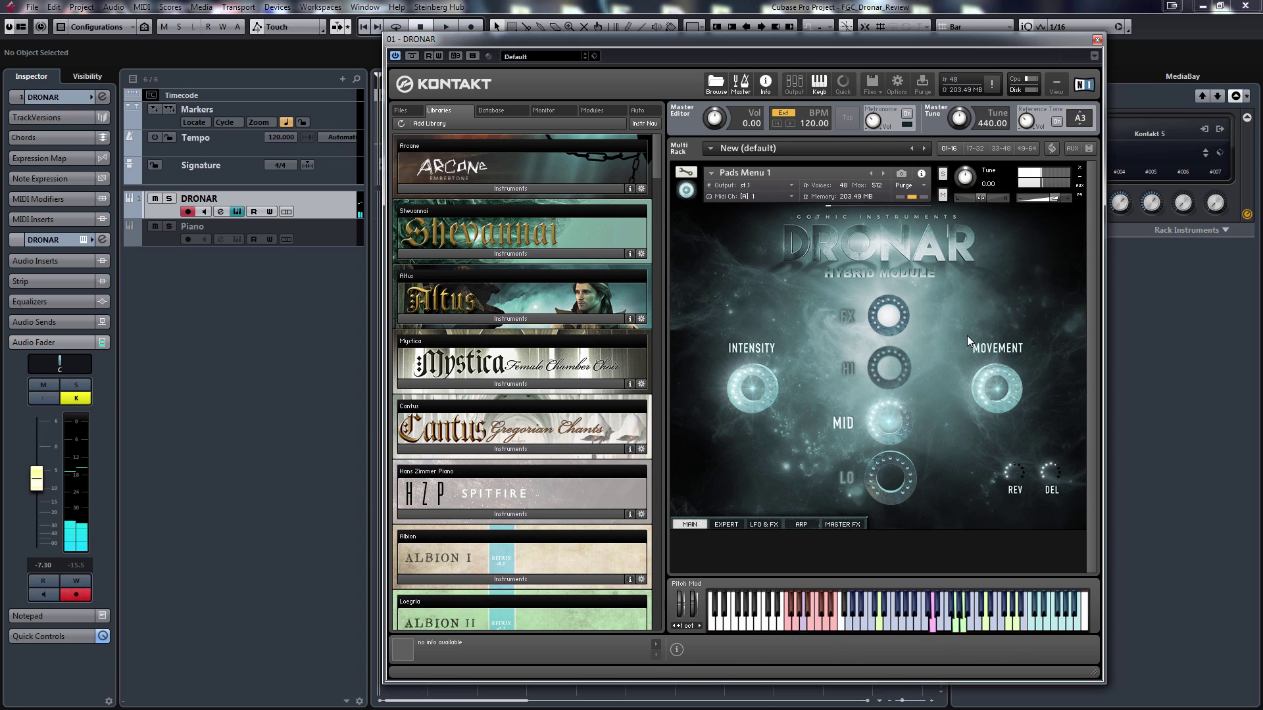
pyautogui.click(728, 525)
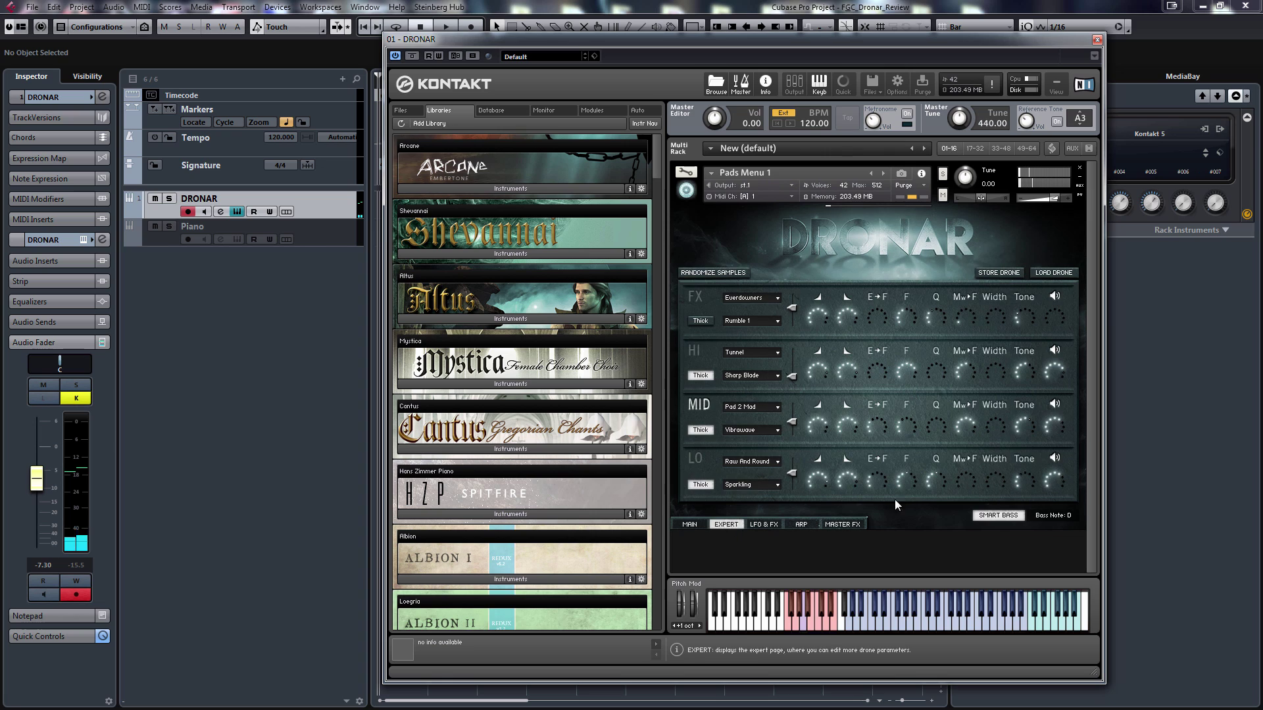
pyautogui.click(700, 523)
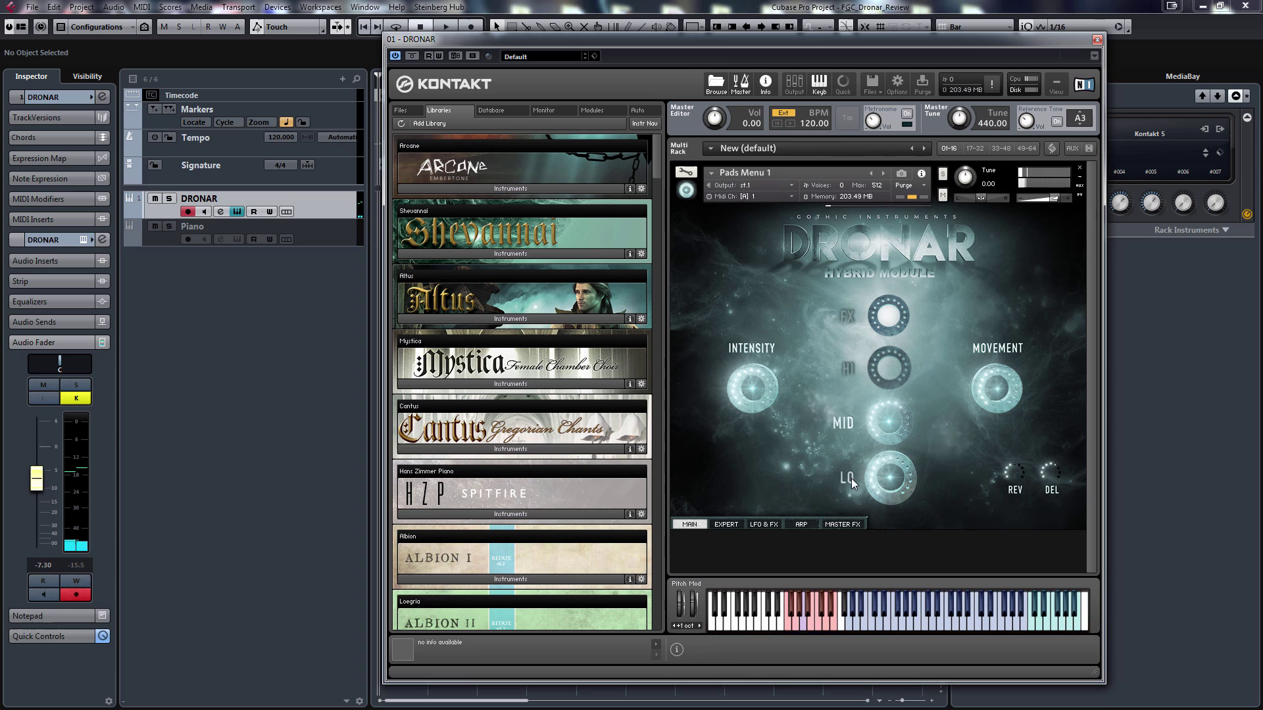
# Toggle MID, HI and FX on the Main page to audition layer combinations with LO, leaving only MID and LO on.
pyautogui.click(841, 421)
pyautogui.click(849, 366)
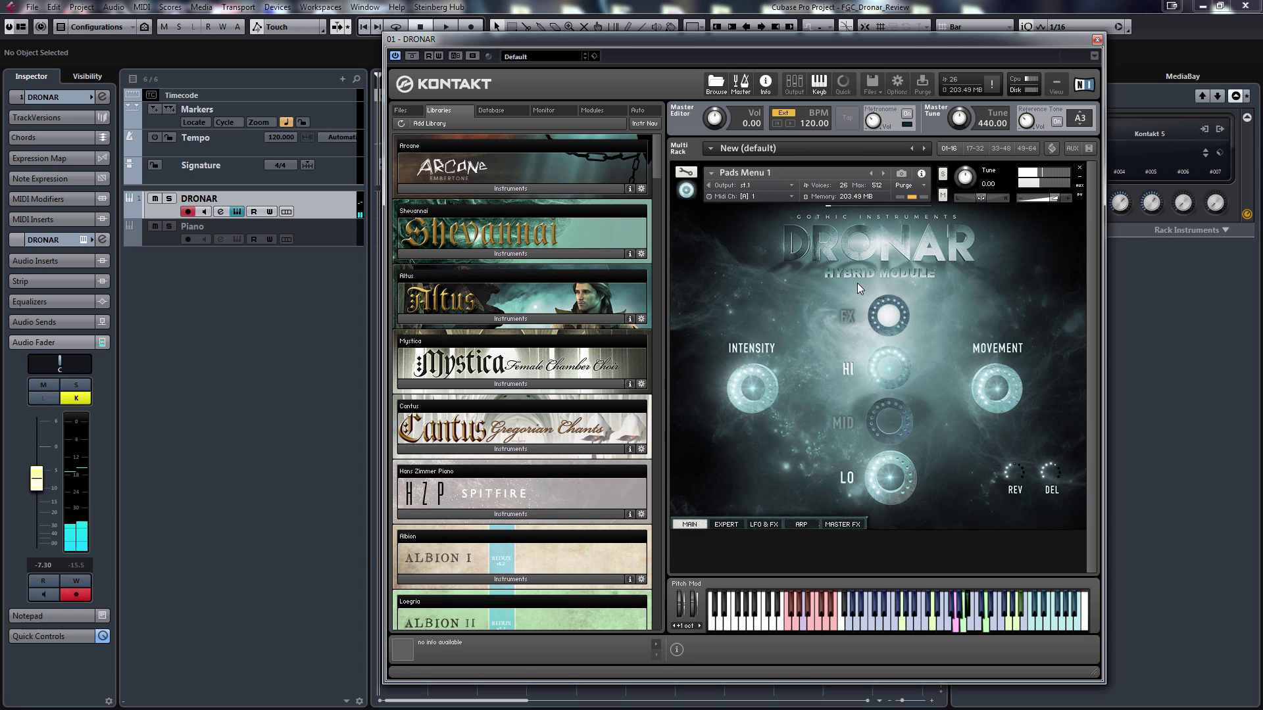
pyautogui.click(845, 375)
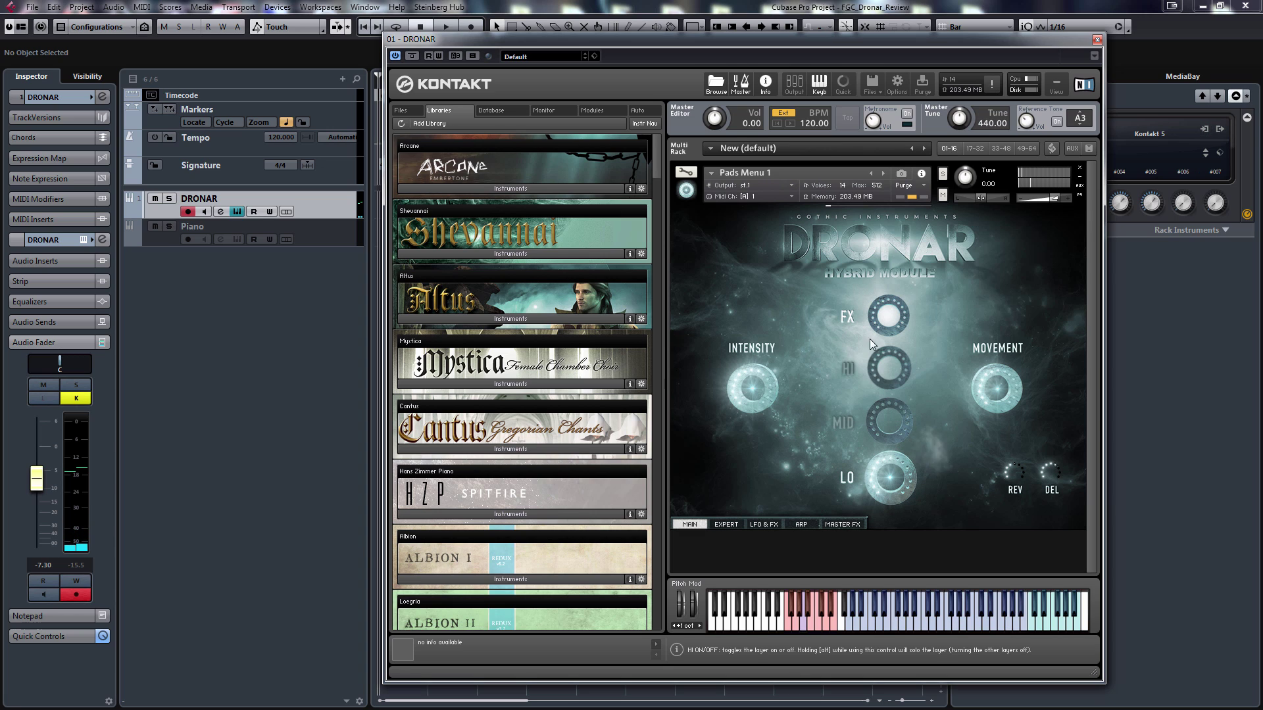
pyautogui.click(844, 316)
pyautogui.click(849, 380)
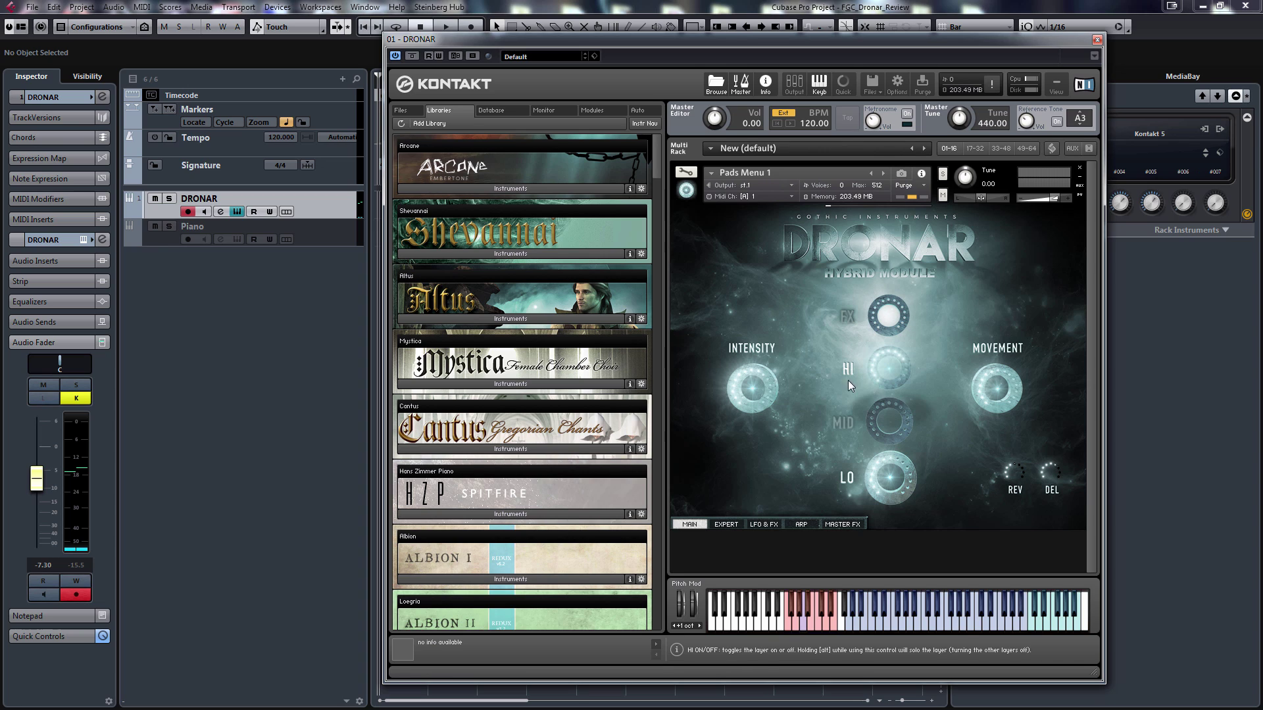
pyautogui.click(850, 419)
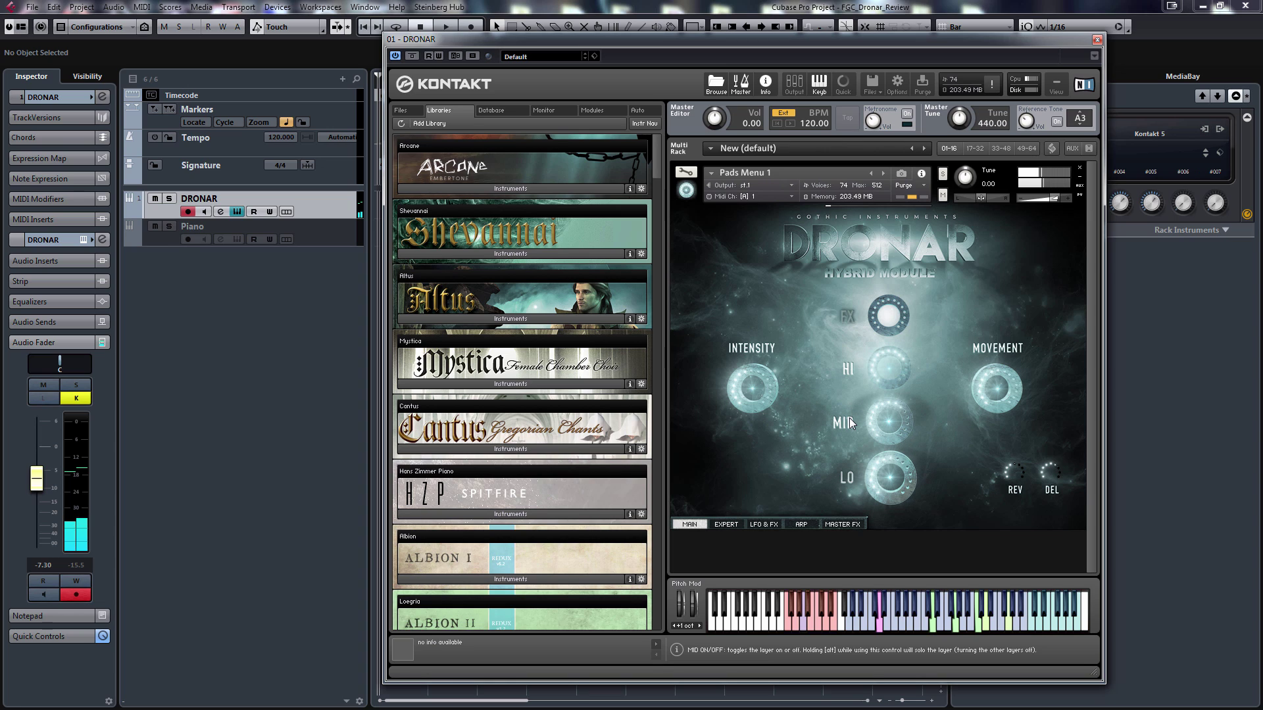
pyautogui.click(852, 363)
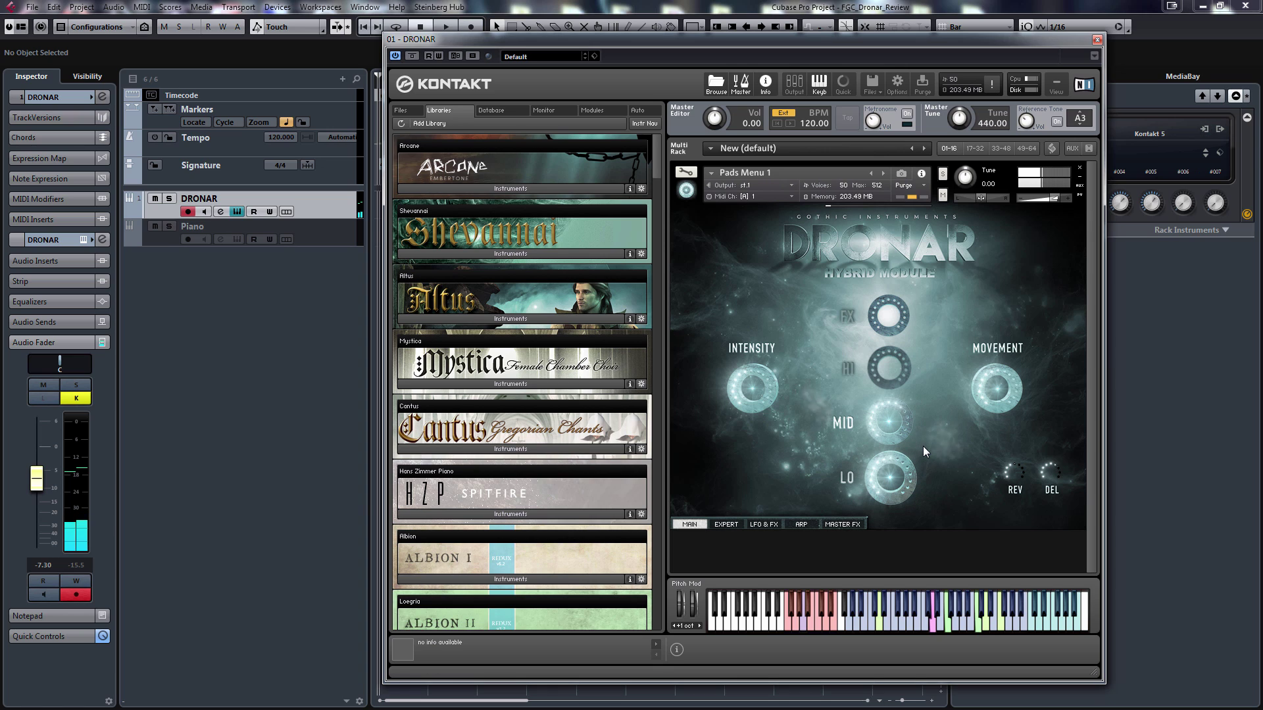
# Browse the second-sample lists of the HI and LO layers on the Expert page without changing them, and return to the Main page.
pyautogui.click(724, 523)
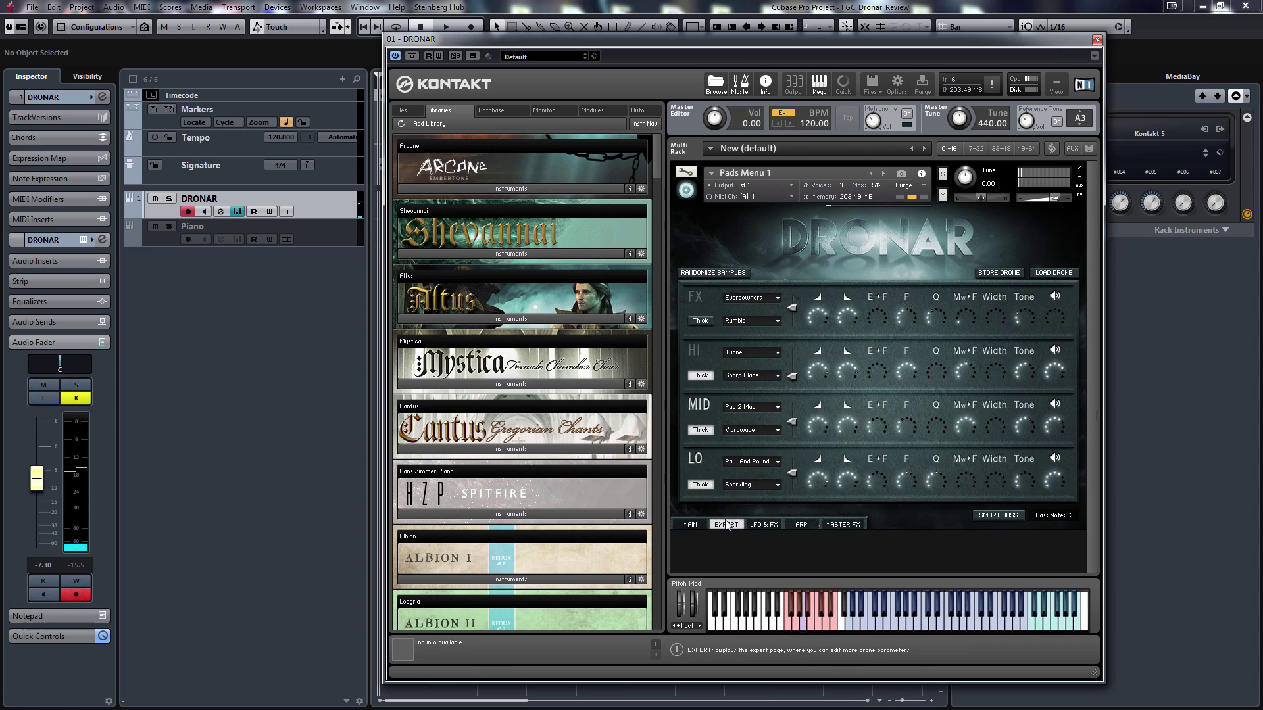
pyautogui.click(761, 374)
pyautogui.click(822, 242)
pyautogui.click(762, 484)
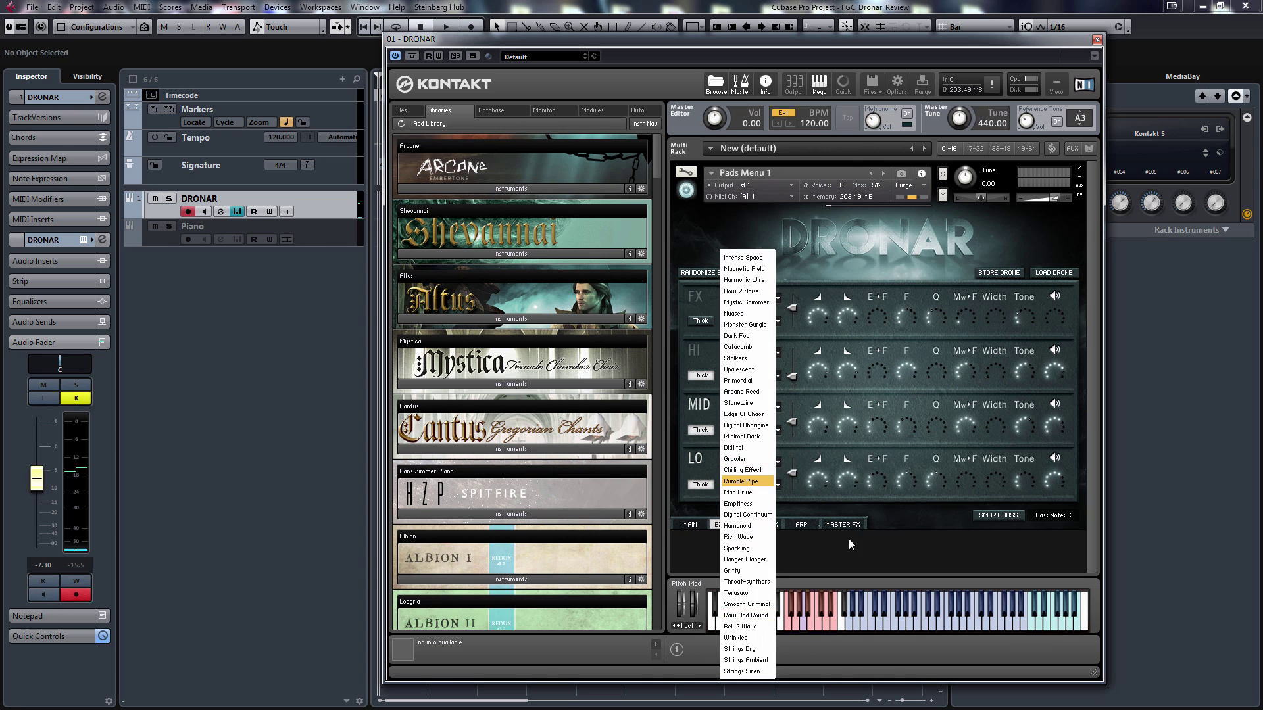
pyautogui.click(761, 463)
pyautogui.click(699, 524)
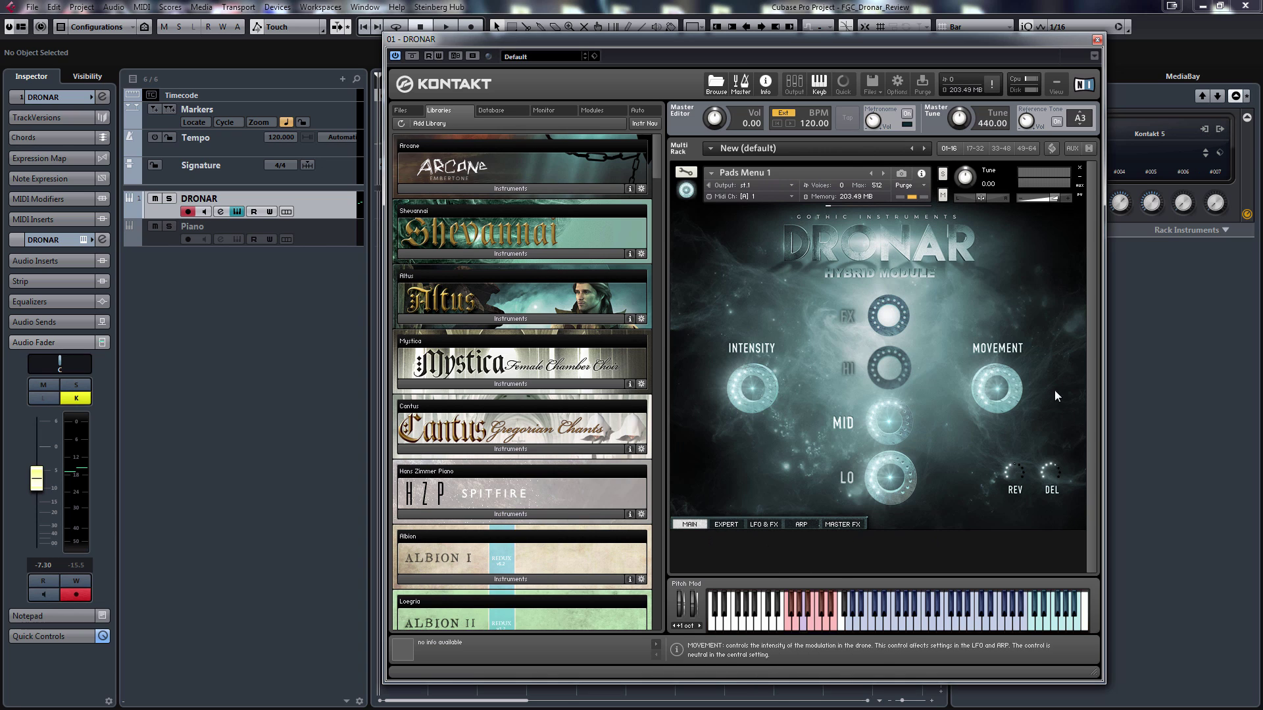
# Compare the samples available for the LO, MID and HI layers on the Expert page.
pyautogui.click(724, 524)
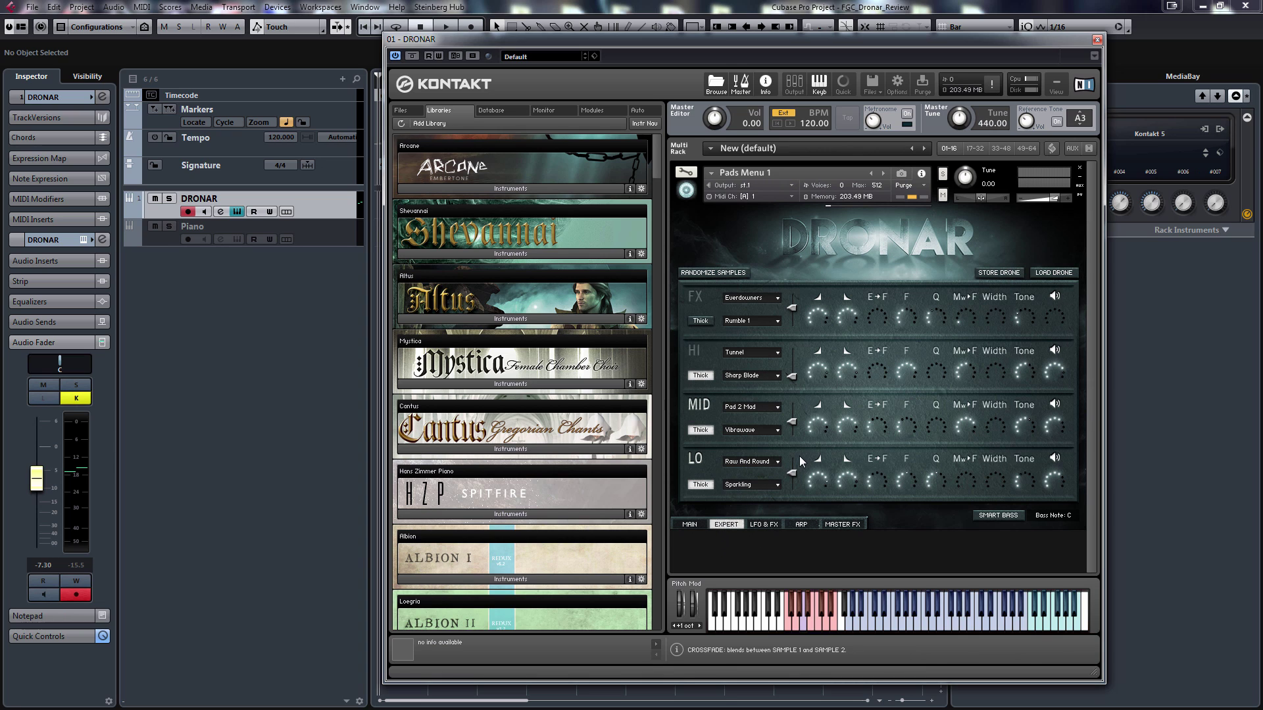
pyautogui.click(774, 485)
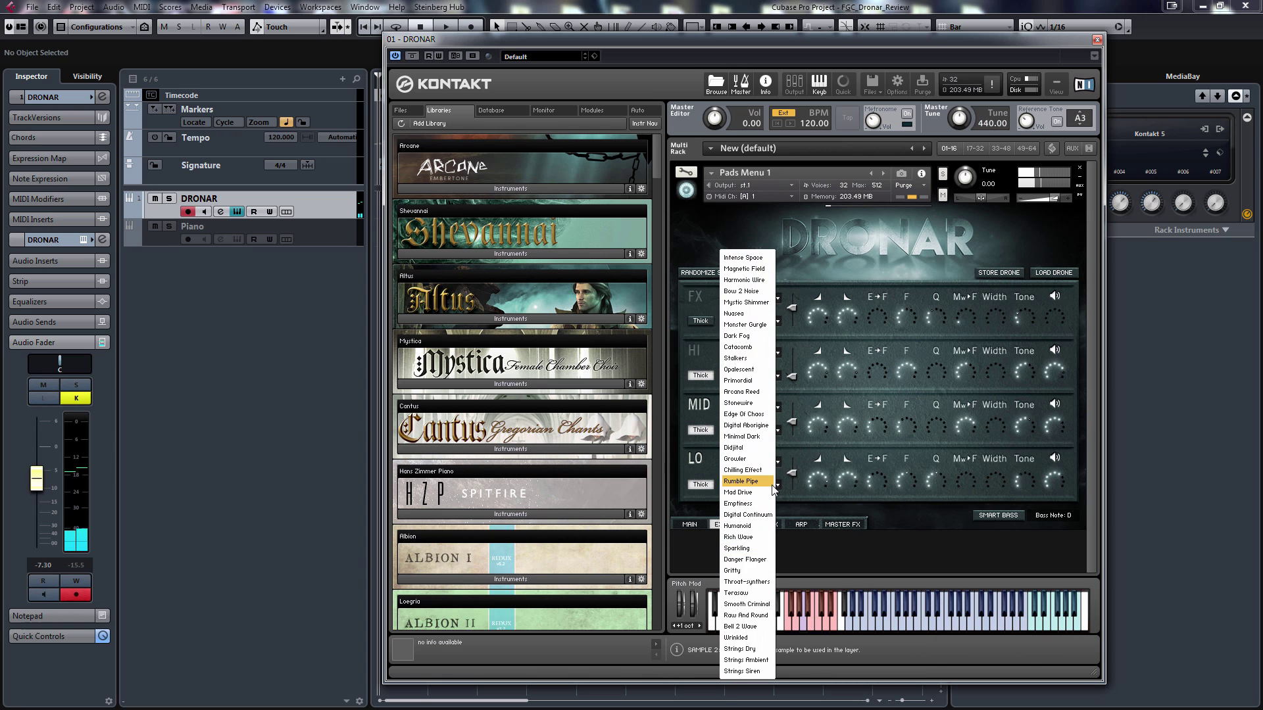
pyautogui.click(752, 430)
pyautogui.click(753, 430)
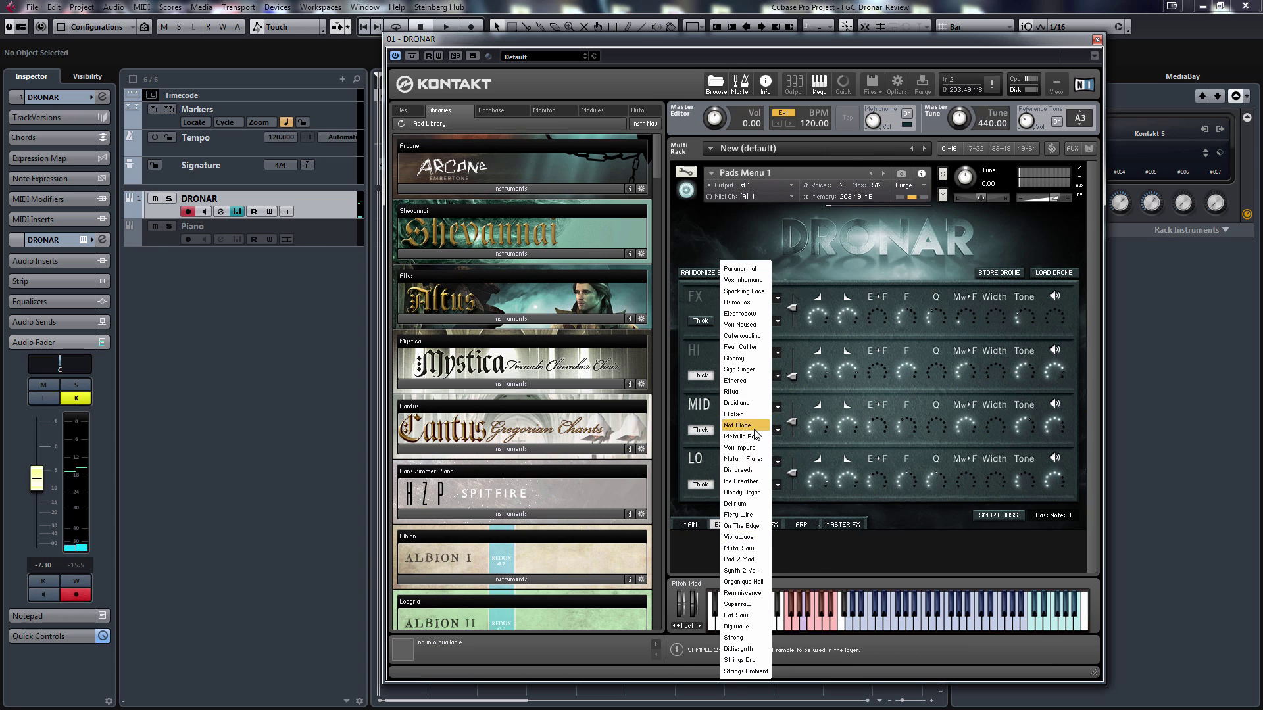
pyautogui.click(742, 234)
pyautogui.click(763, 378)
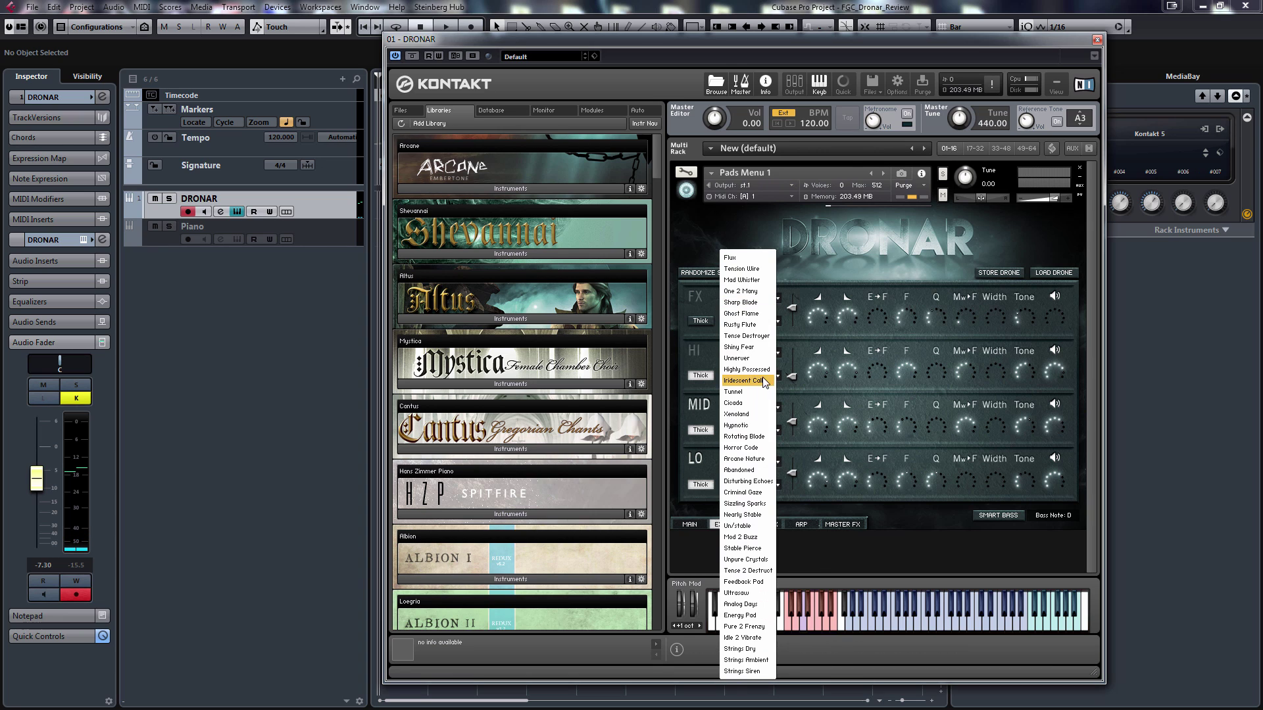
pyautogui.click(801, 242)
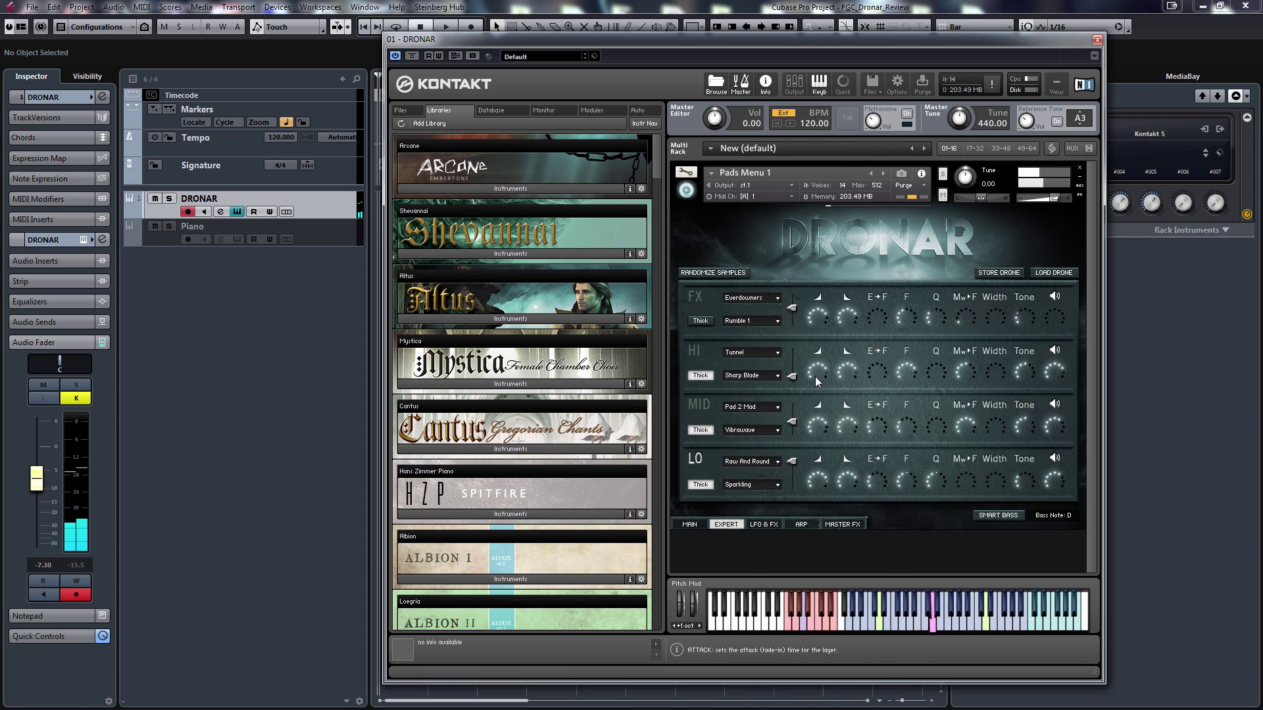
# Try Edge Of Chaos, Dark Fog and Rumble Pipe in turn as the LO layer's first sample.
pyautogui.click(768, 460)
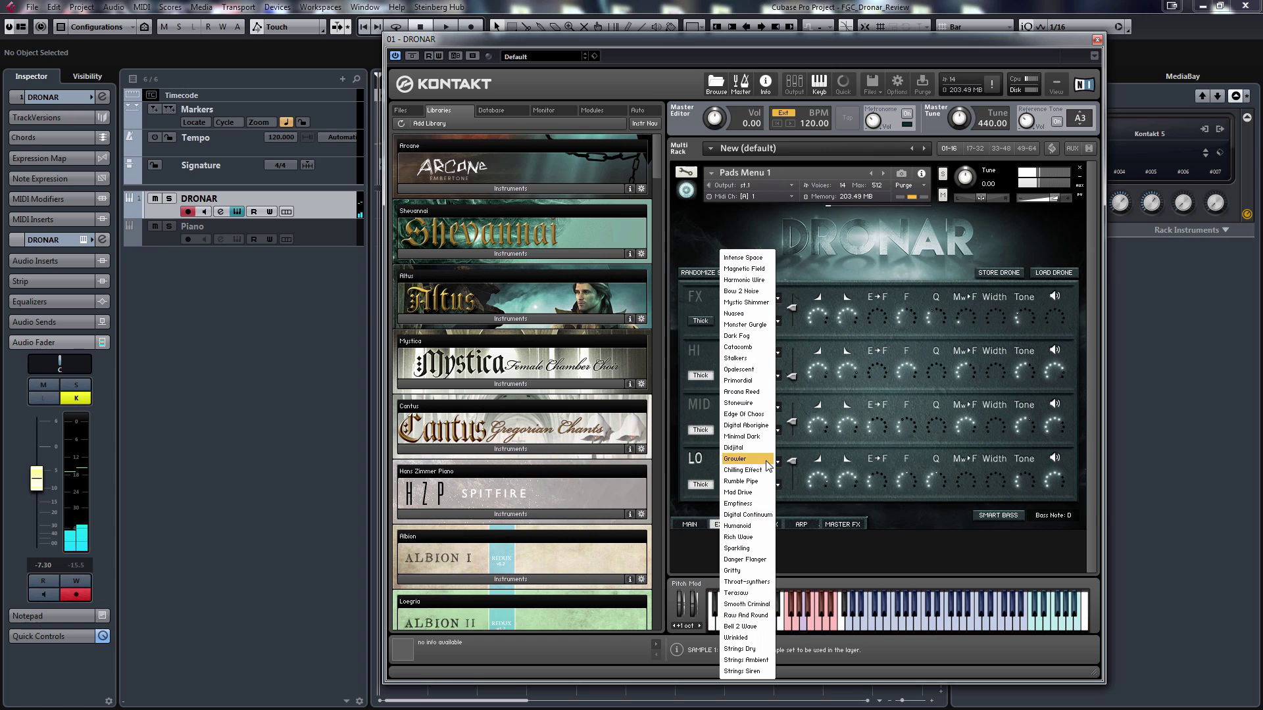
pyautogui.click(768, 415)
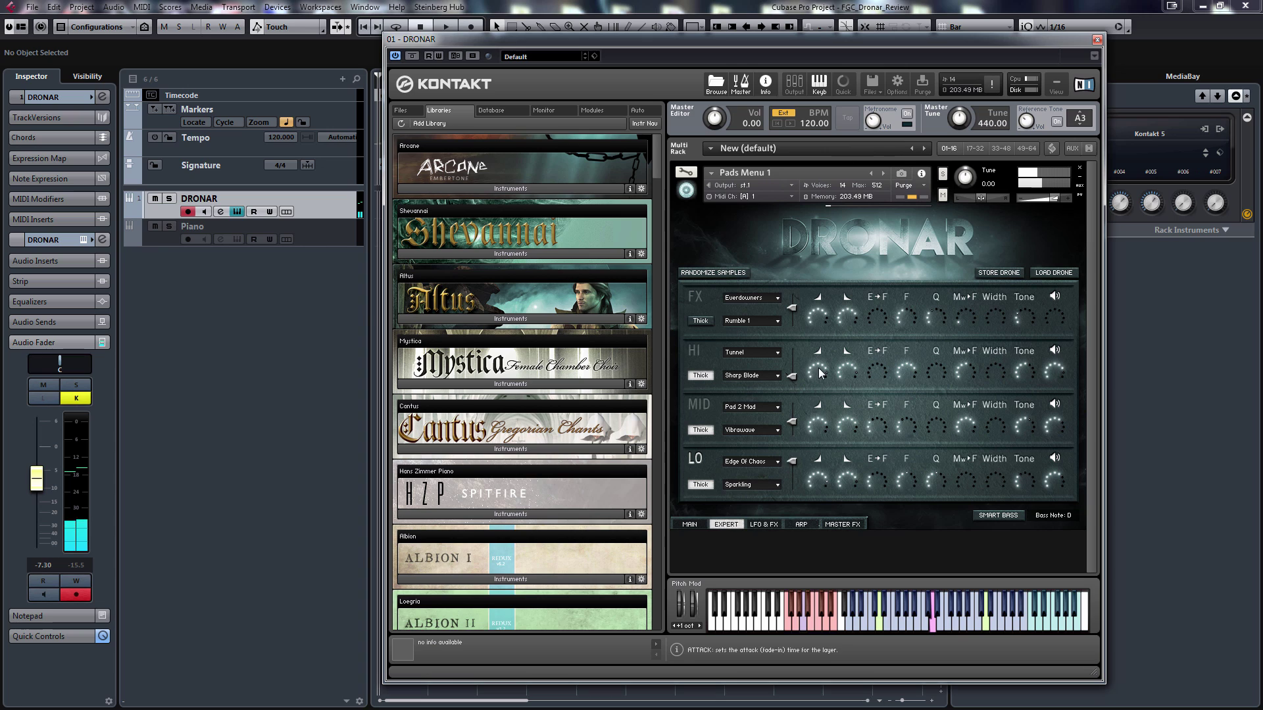
pyautogui.click(760, 461)
pyautogui.click(740, 336)
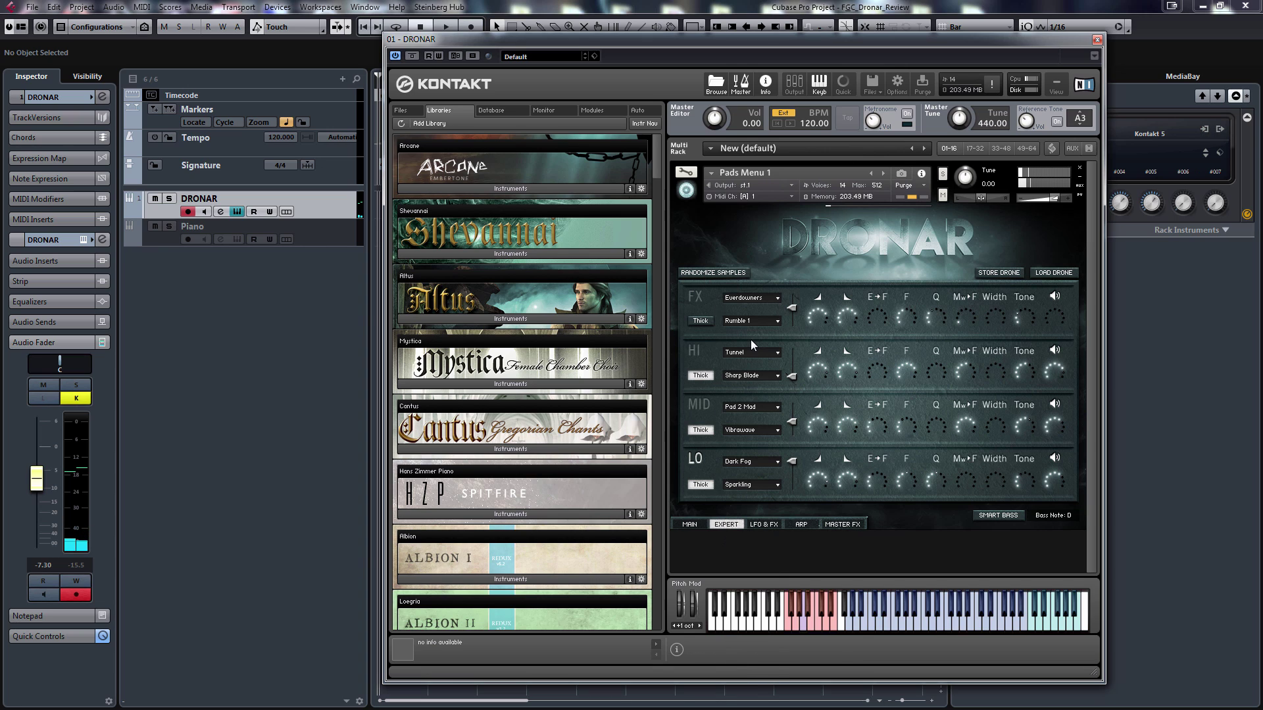
pyautogui.click(776, 463)
pyautogui.click(840, 554)
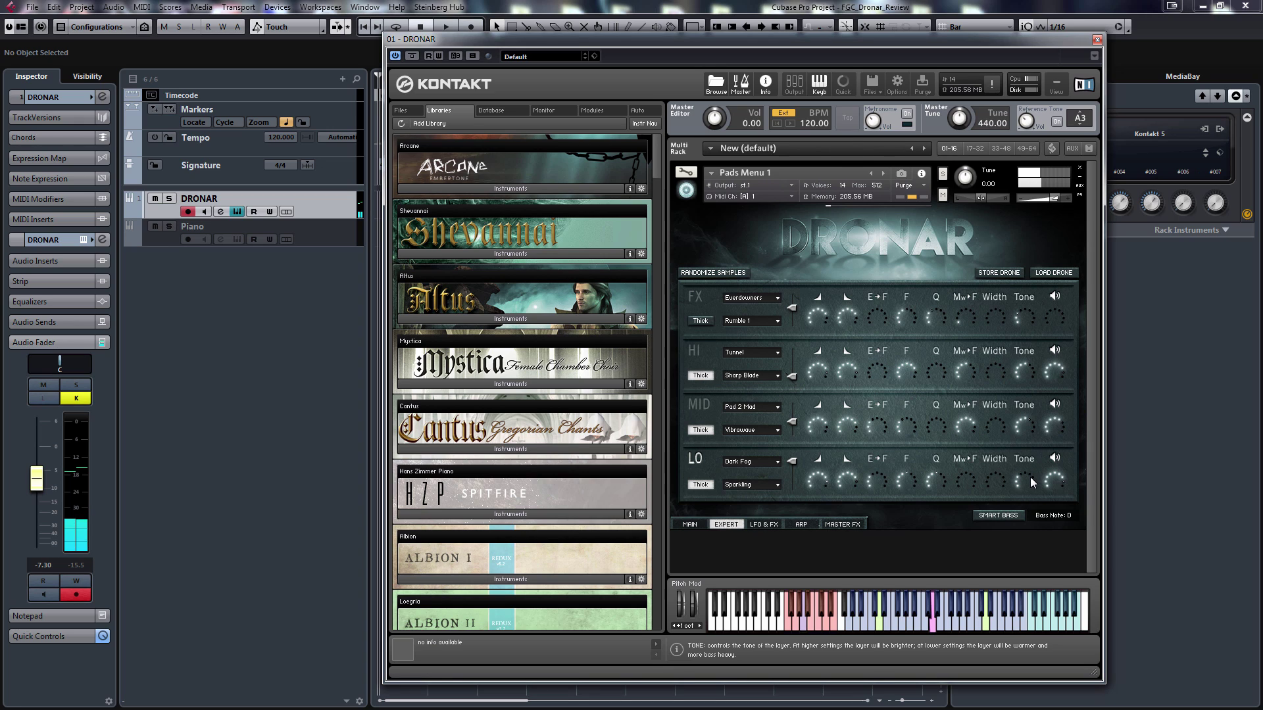
pyautogui.click(772, 461)
pyautogui.click(765, 481)
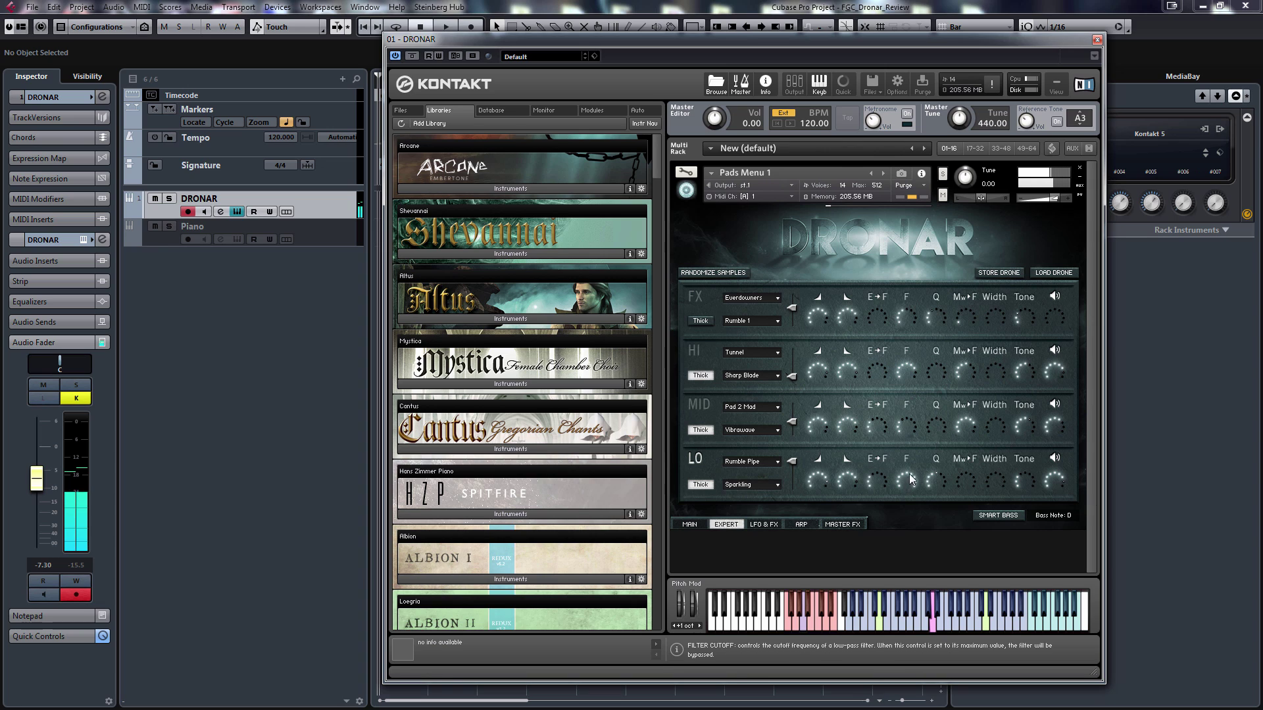
# Set the LO layer's first sample to Edge Of Chaos and raise how much the mod wheel modulates its filter cutoff.
pyautogui.click(767, 461)
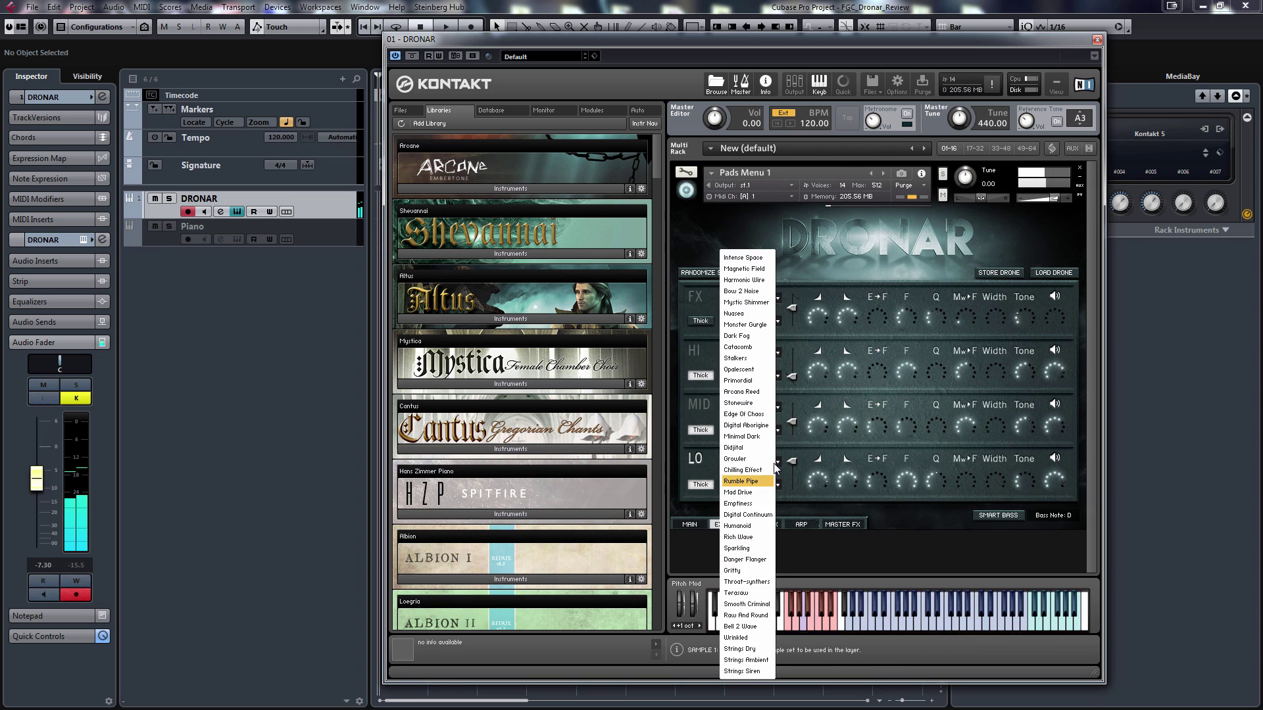
pyautogui.click(761, 420)
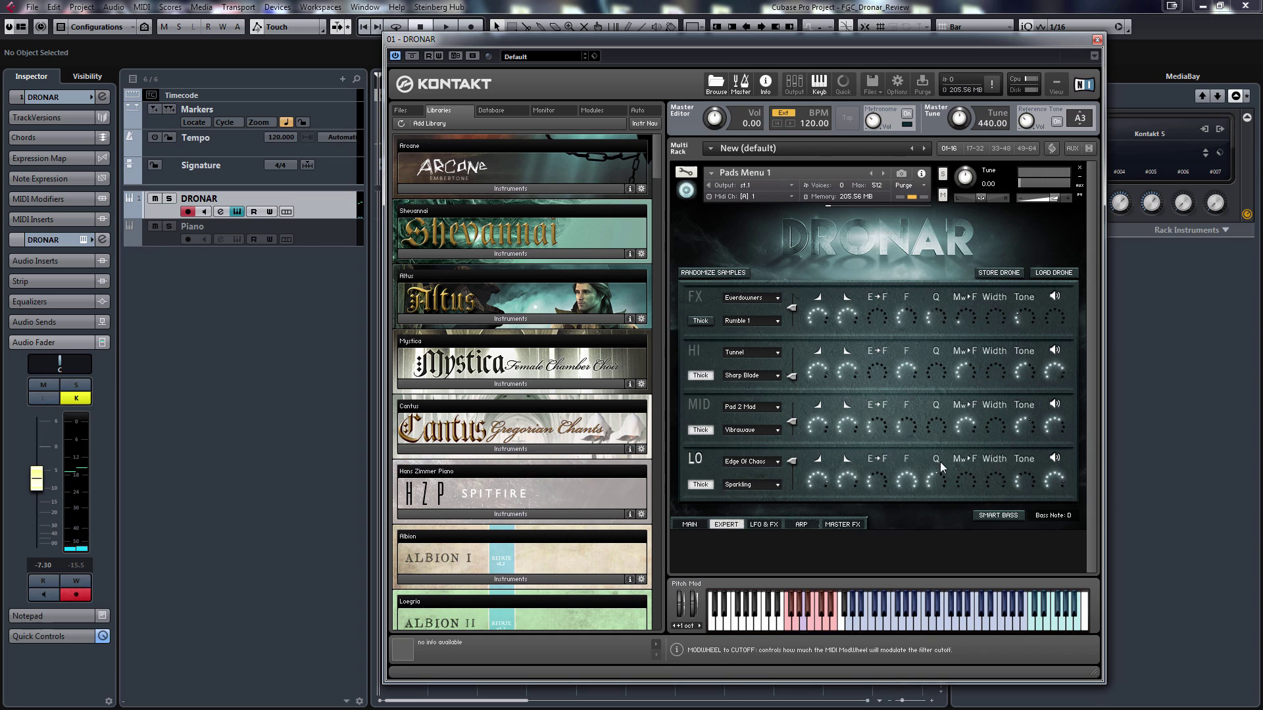
pyautogui.moveTo(957, 484); pyautogui.dragTo(983, 438)
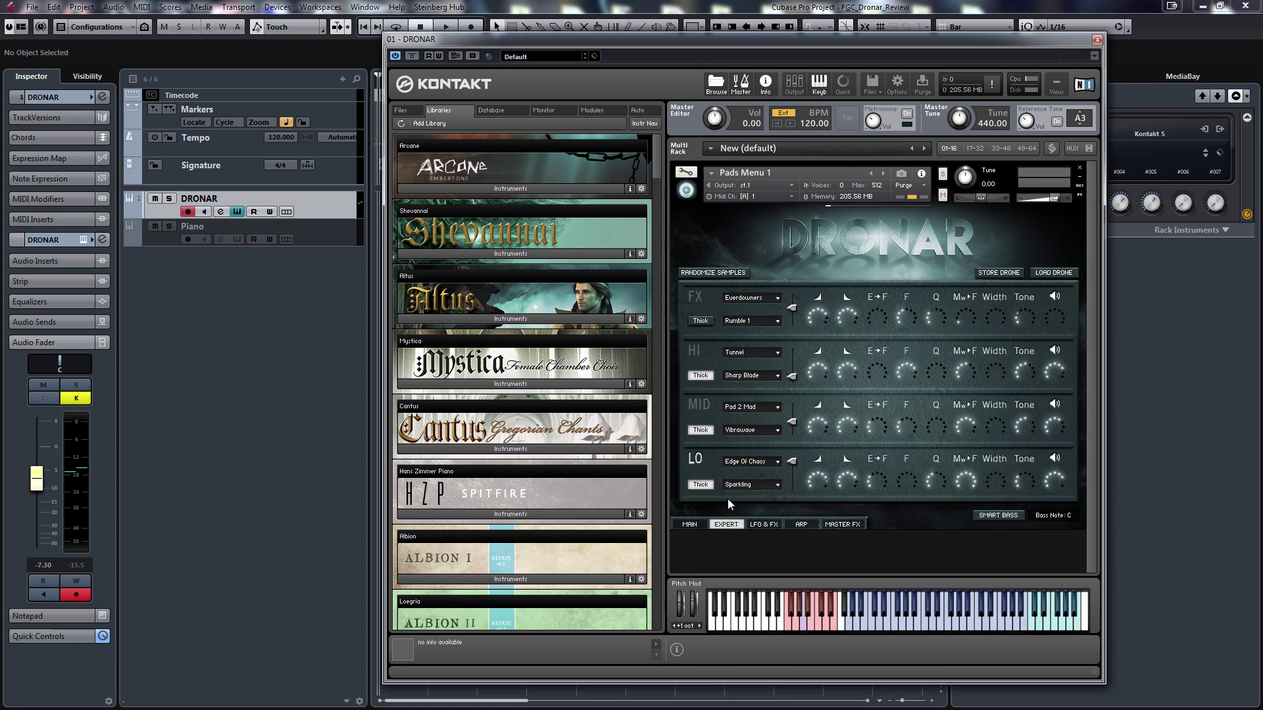
pyautogui.click(701, 375)
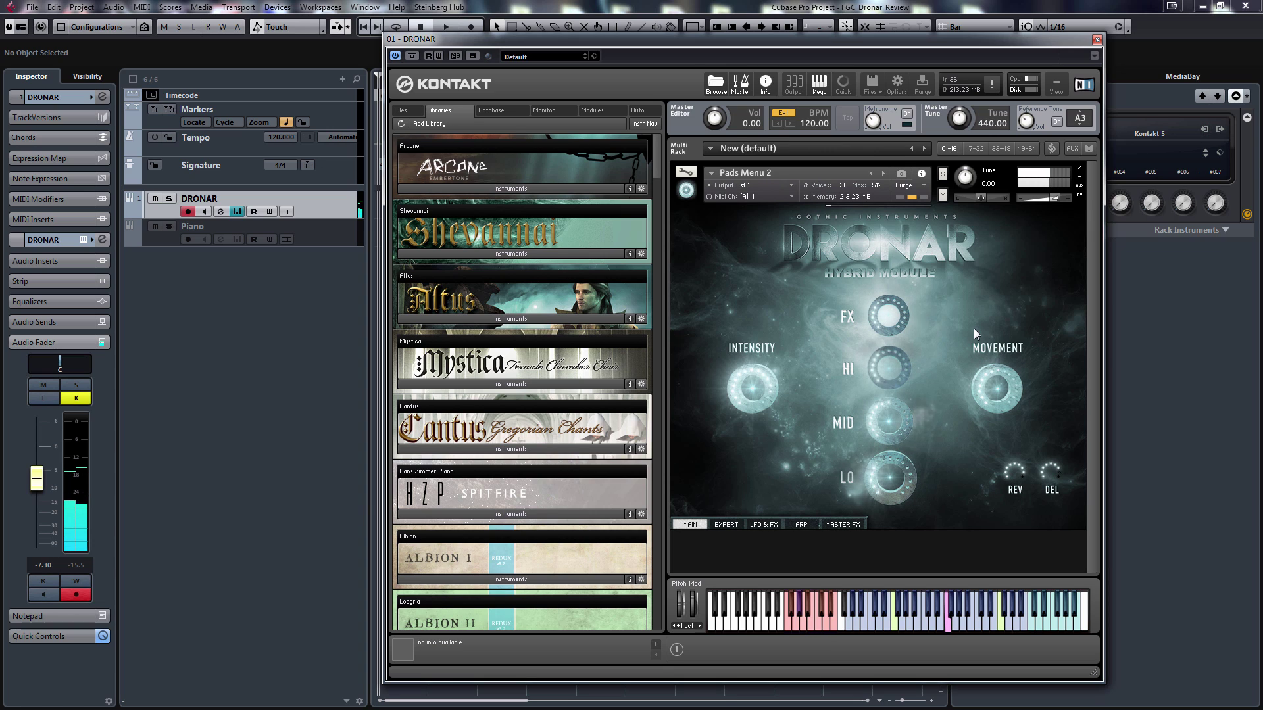
# Open the Expert page of Pads Menu 2 and audition the LO layer with Thick on and off.
pyautogui.click(726, 525)
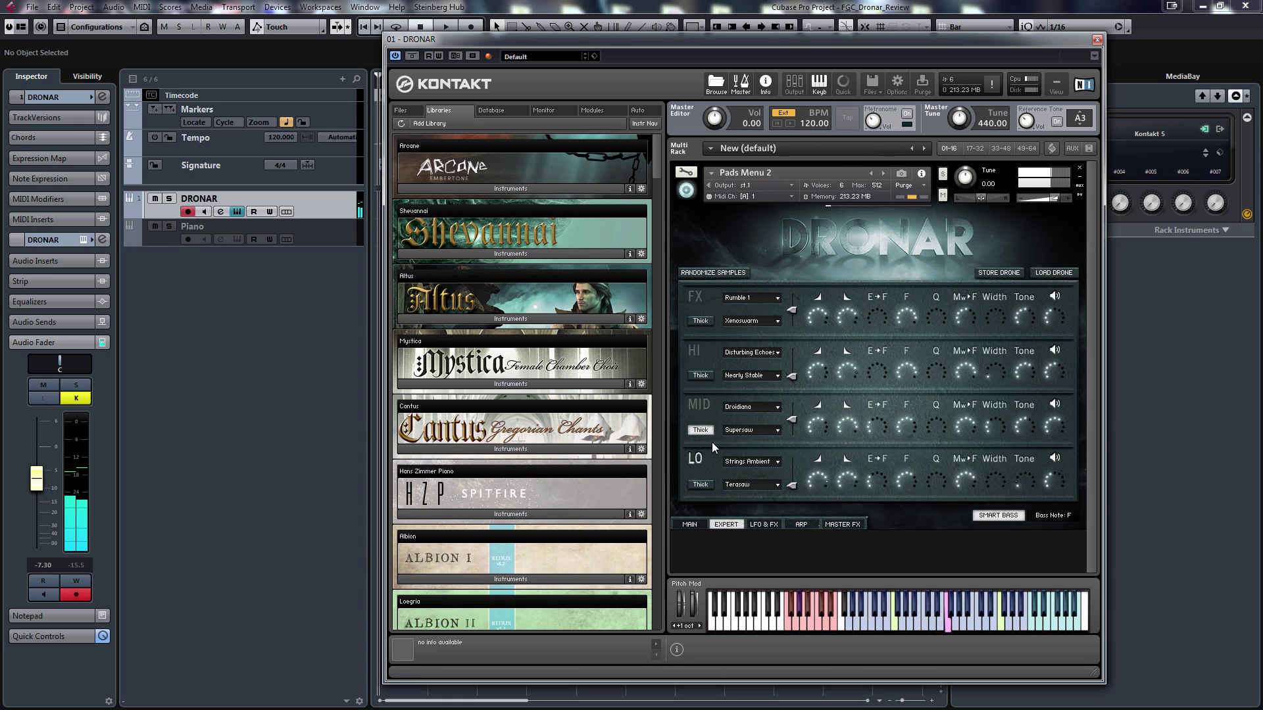
pyautogui.click(701, 485)
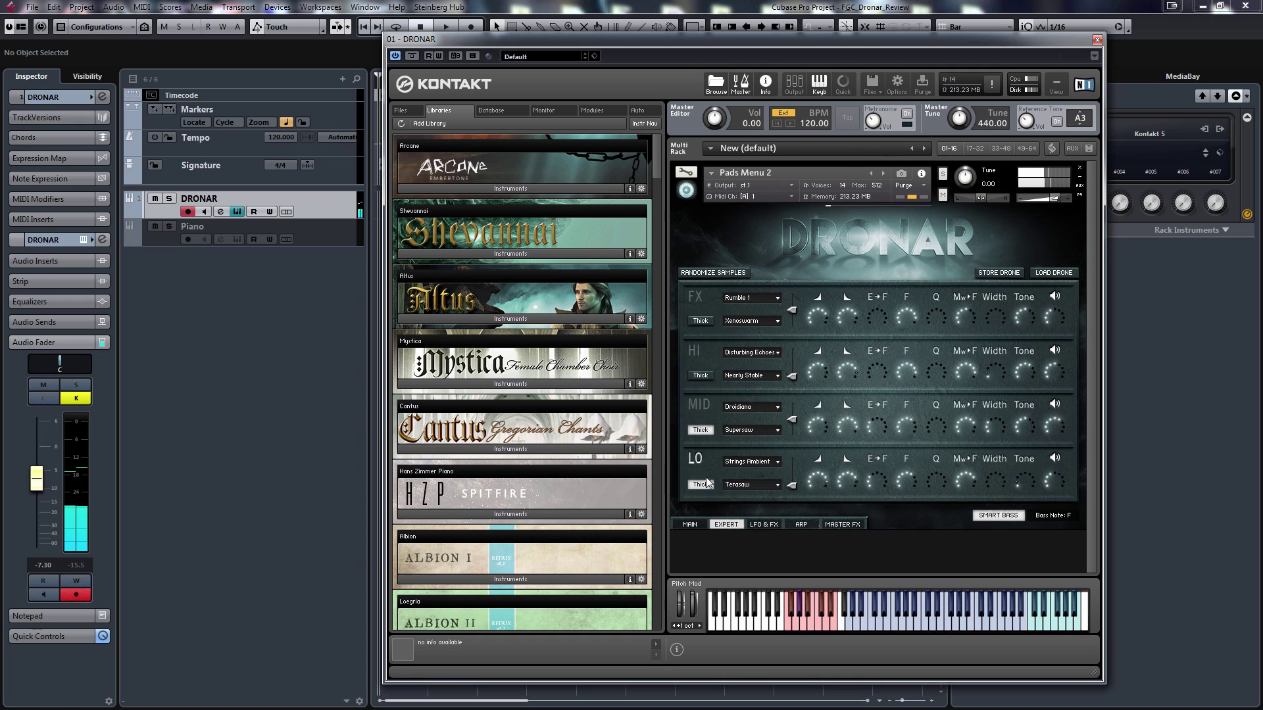
pyautogui.click(705, 480)
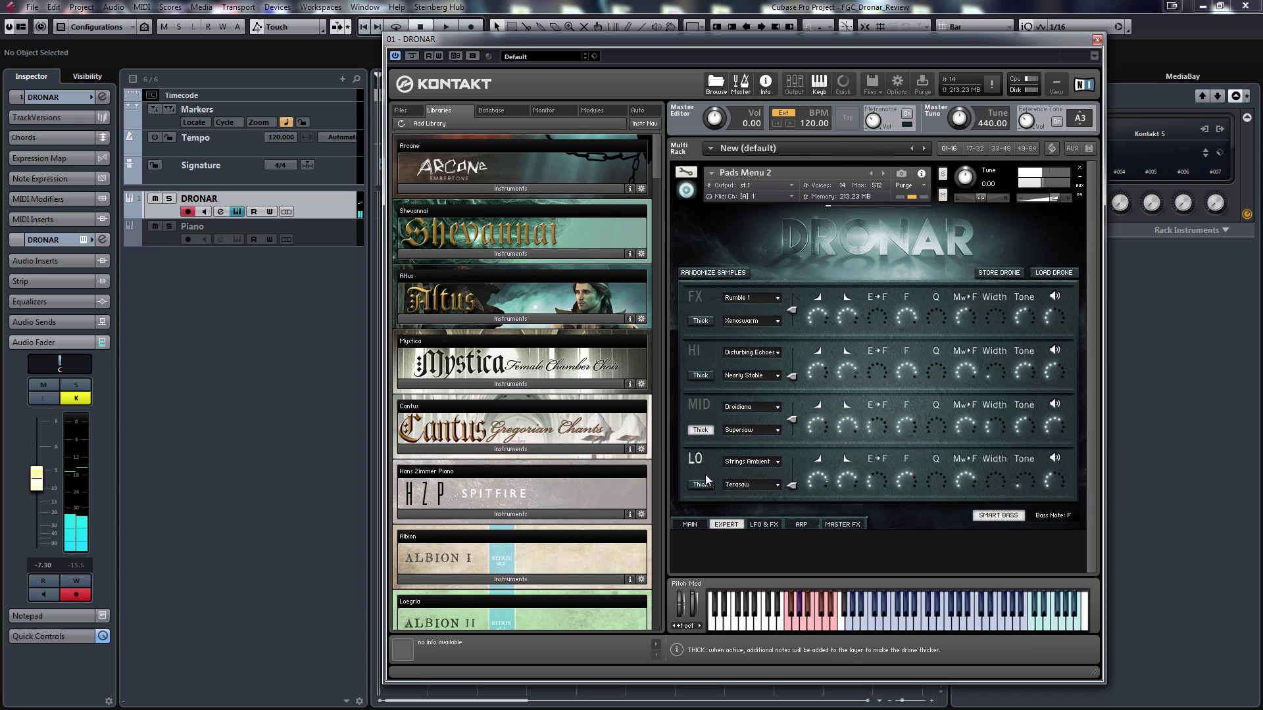
# Switch from the LO layer to HI and MID, and compare MID with Thick off and on, leaving it on.
pyautogui.click(698, 376)
pyautogui.click(703, 407)
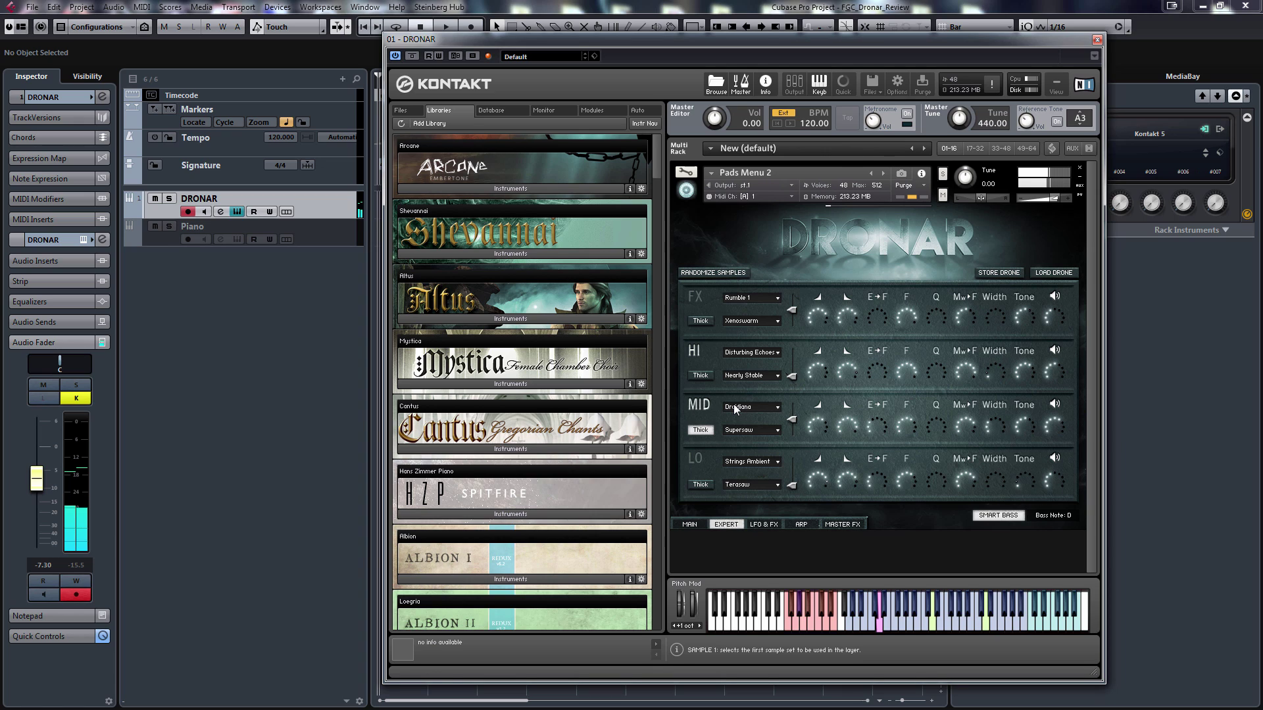
pyautogui.click(701, 430)
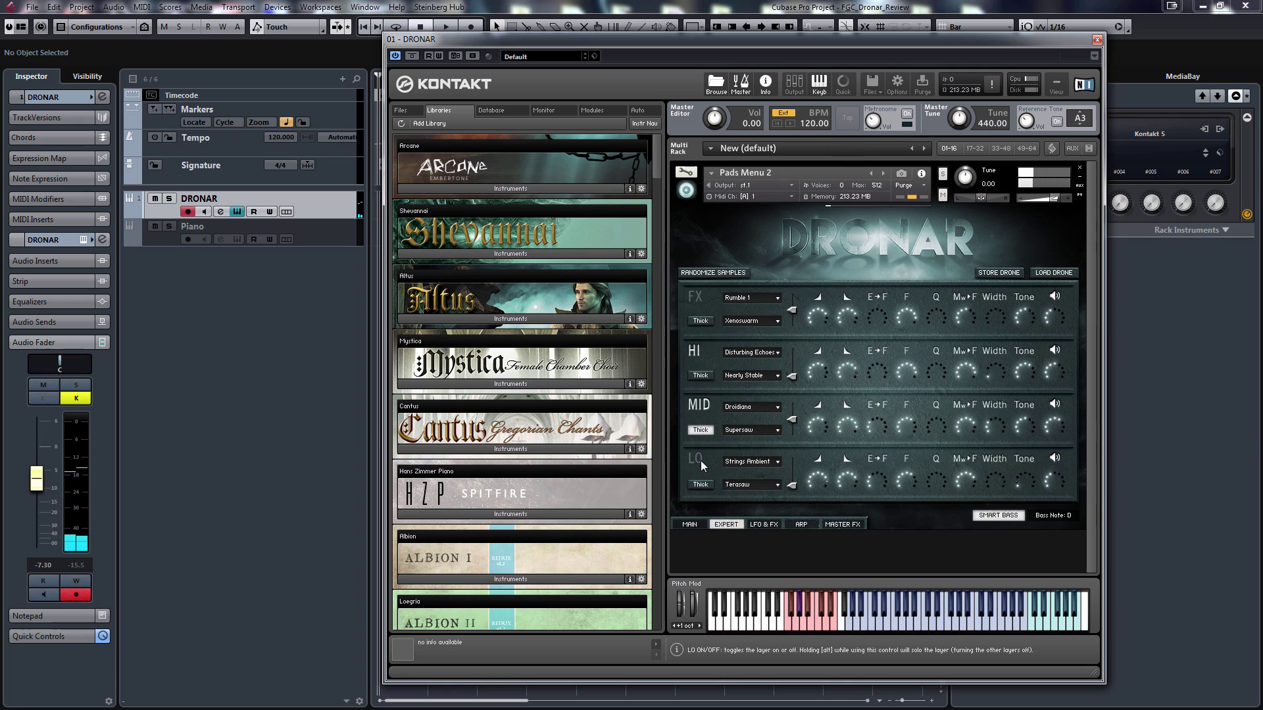
pyautogui.click(704, 432)
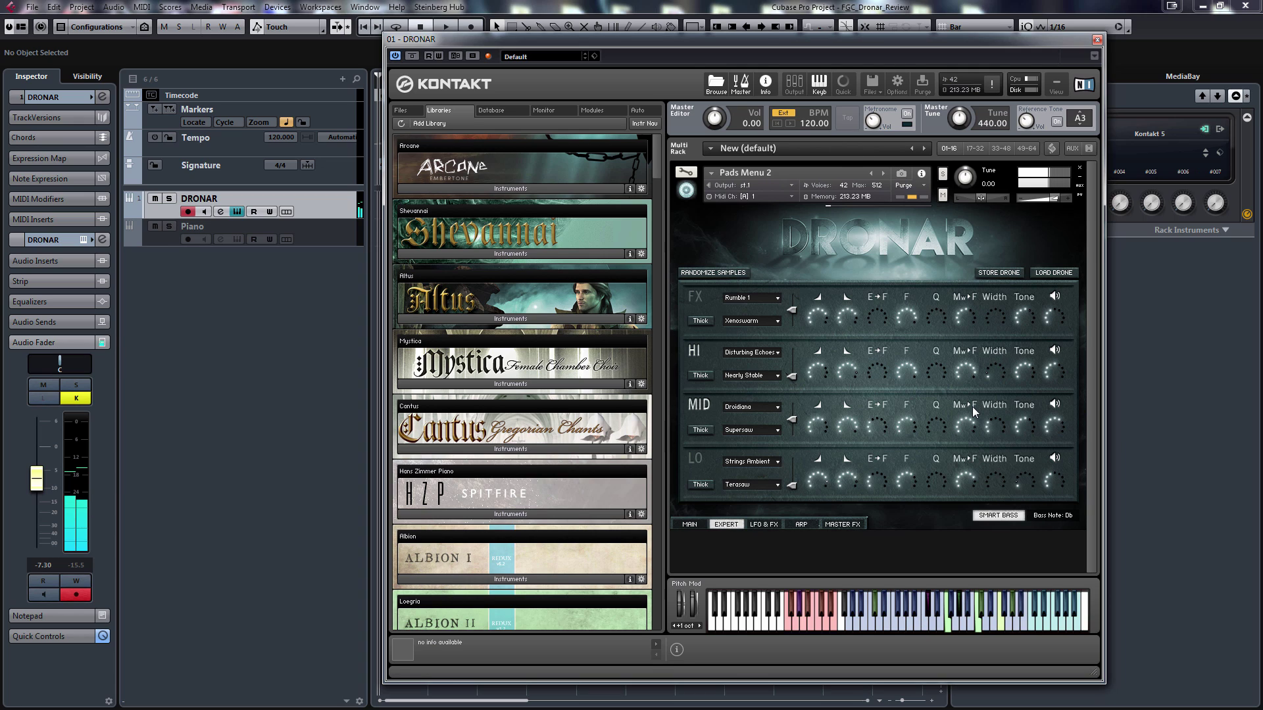
pyautogui.click(700, 431)
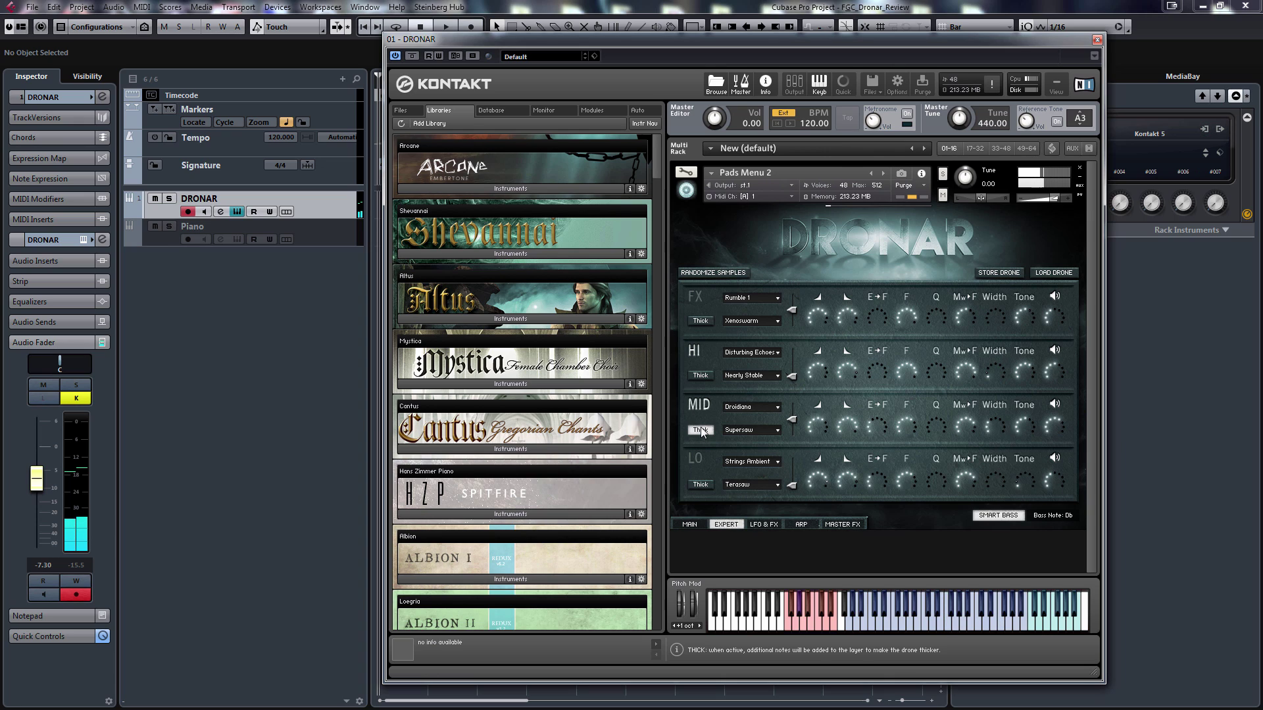
# Turn off the HI layer to isolate MID and review the samples available for MID's second slot.
pyautogui.click(708, 354)
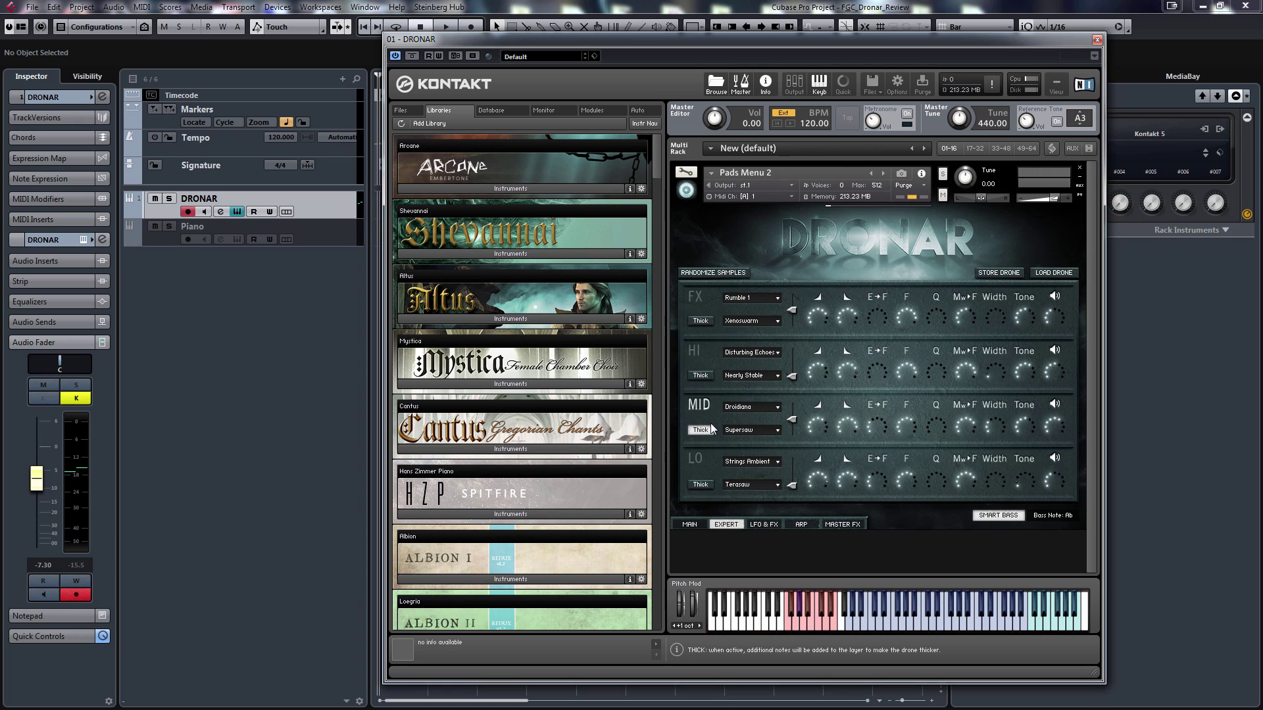
pyautogui.click(757, 429)
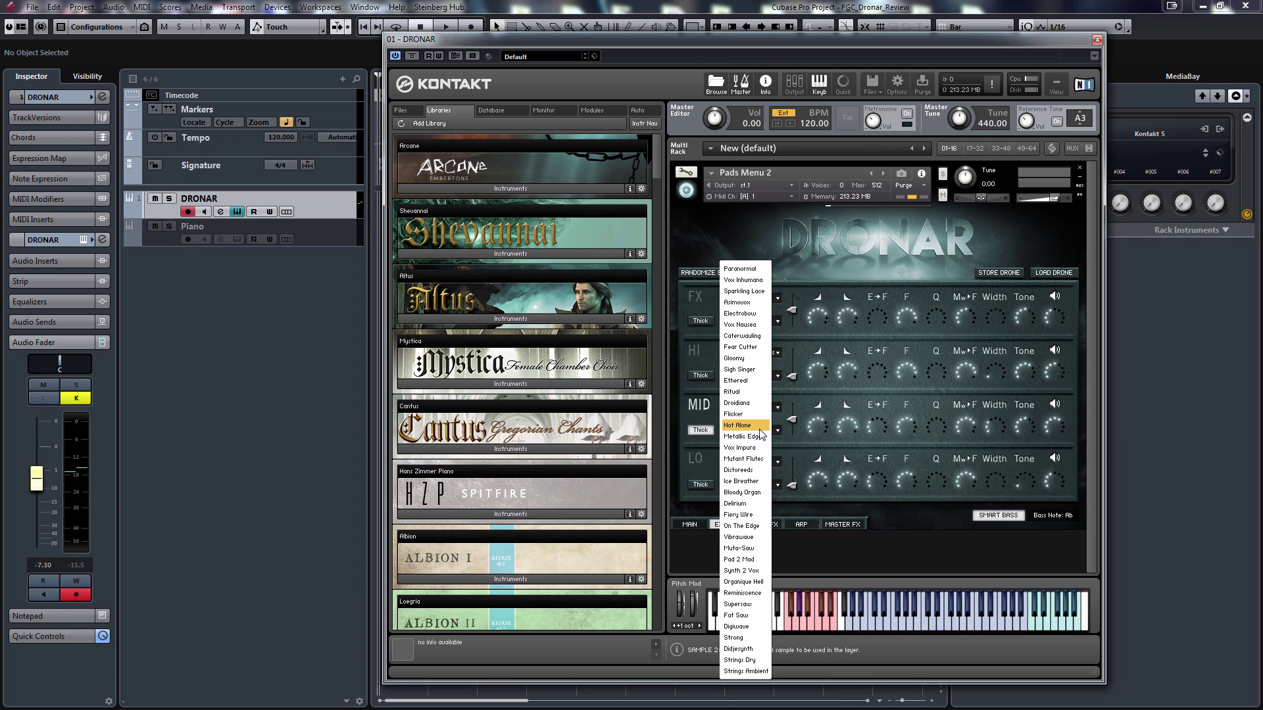
pyautogui.click(817, 246)
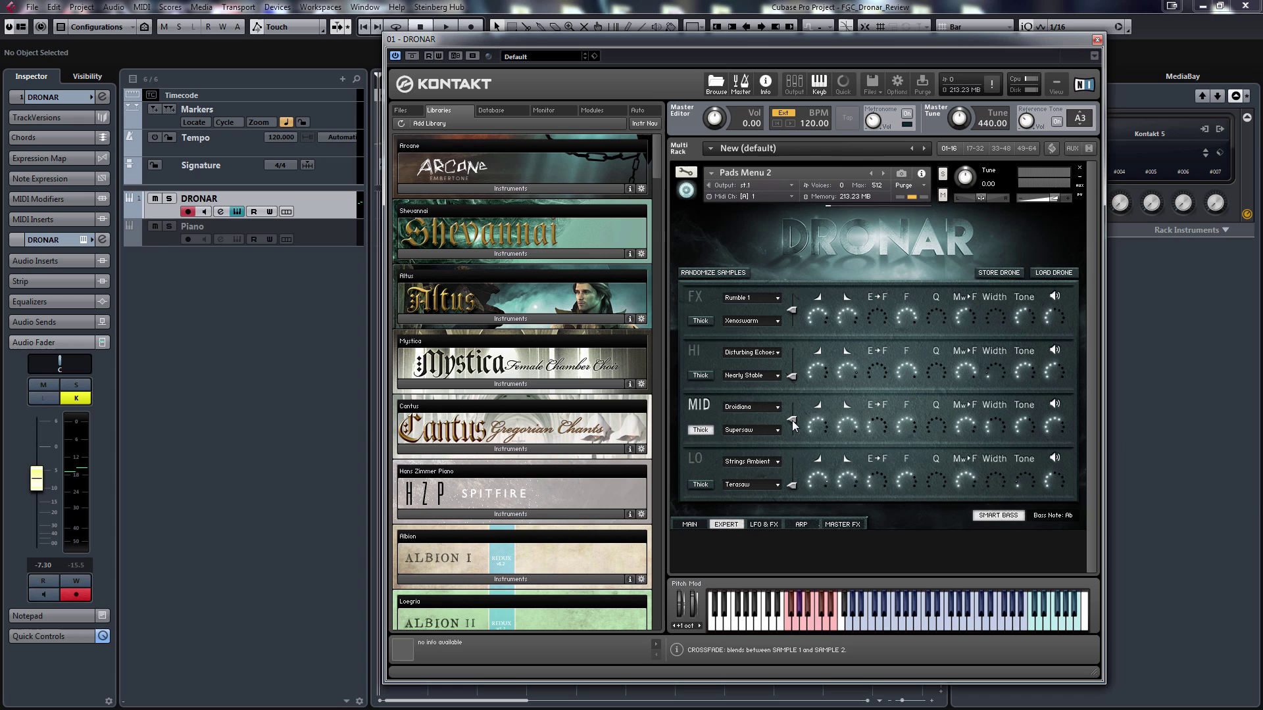
# Move the MID crossfade fully to its first sample and back to the middle, and open the LFO & FX page.
pyautogui.moveTo(792, 421)
pyautogui.mouseDown()
pyautogui.moveTo(793, 431)
pyautogui.moveTo(792, 406)
pyautogui.mouseUp()
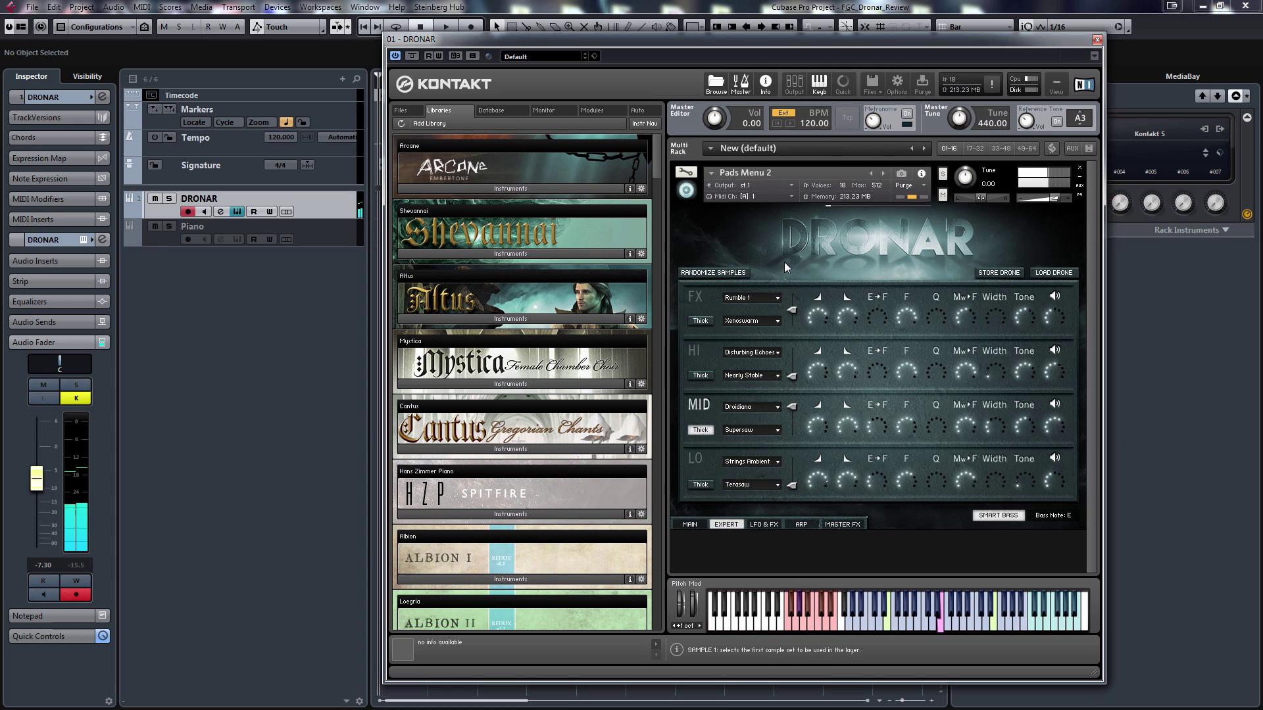
pyautogui.click(799, 423)
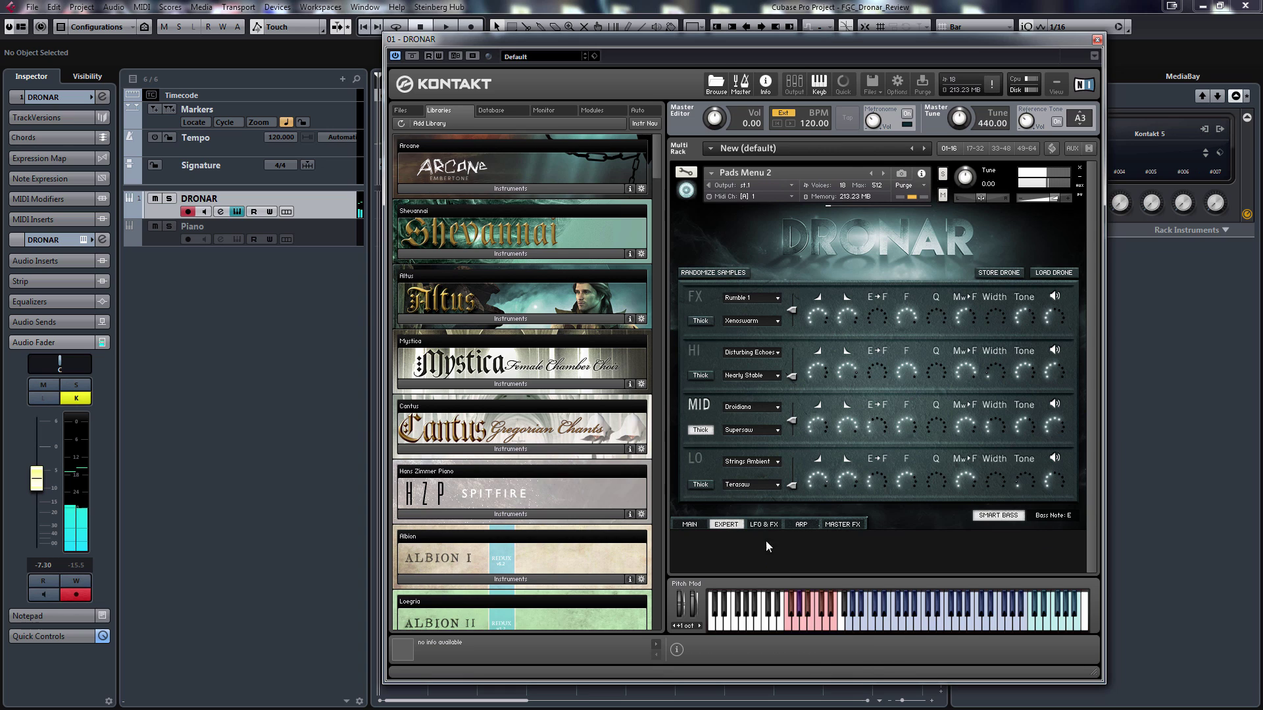
pyautogui.click(774, 524)
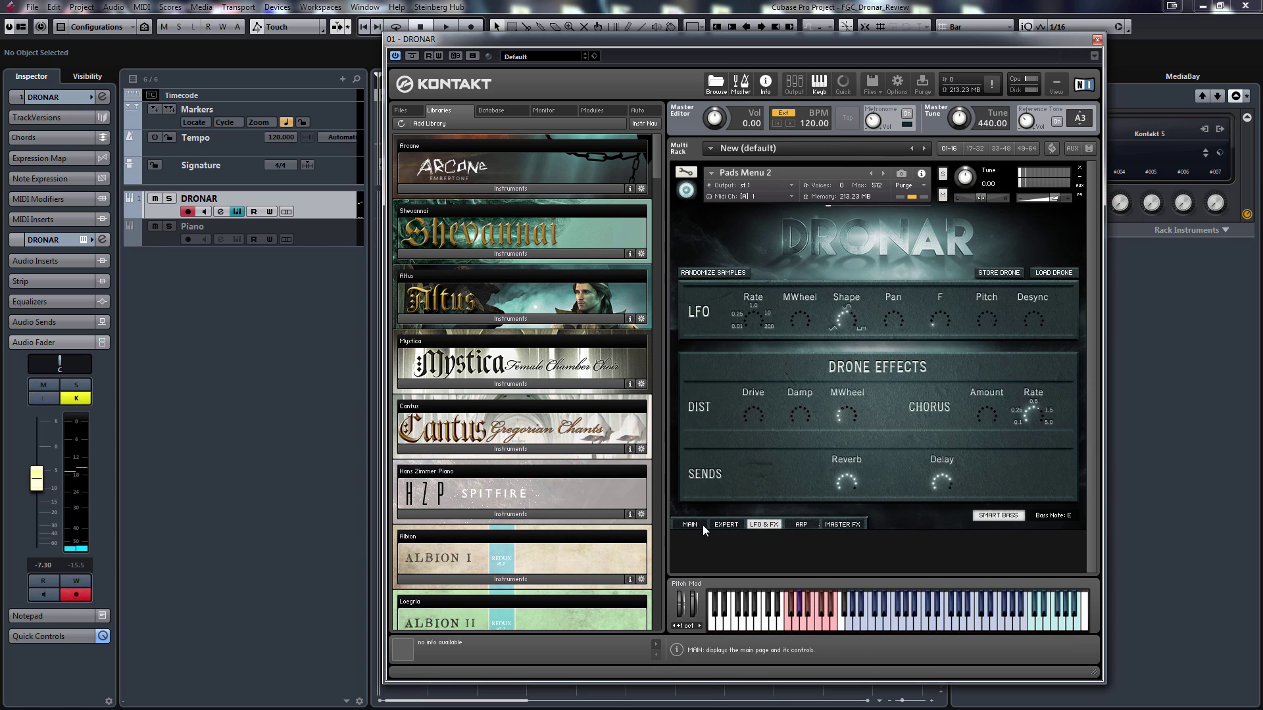
# Raise the LFO rate, move its shape to the middle, and increase its pan and filter modulation.
pyautogui.click(725, 523)
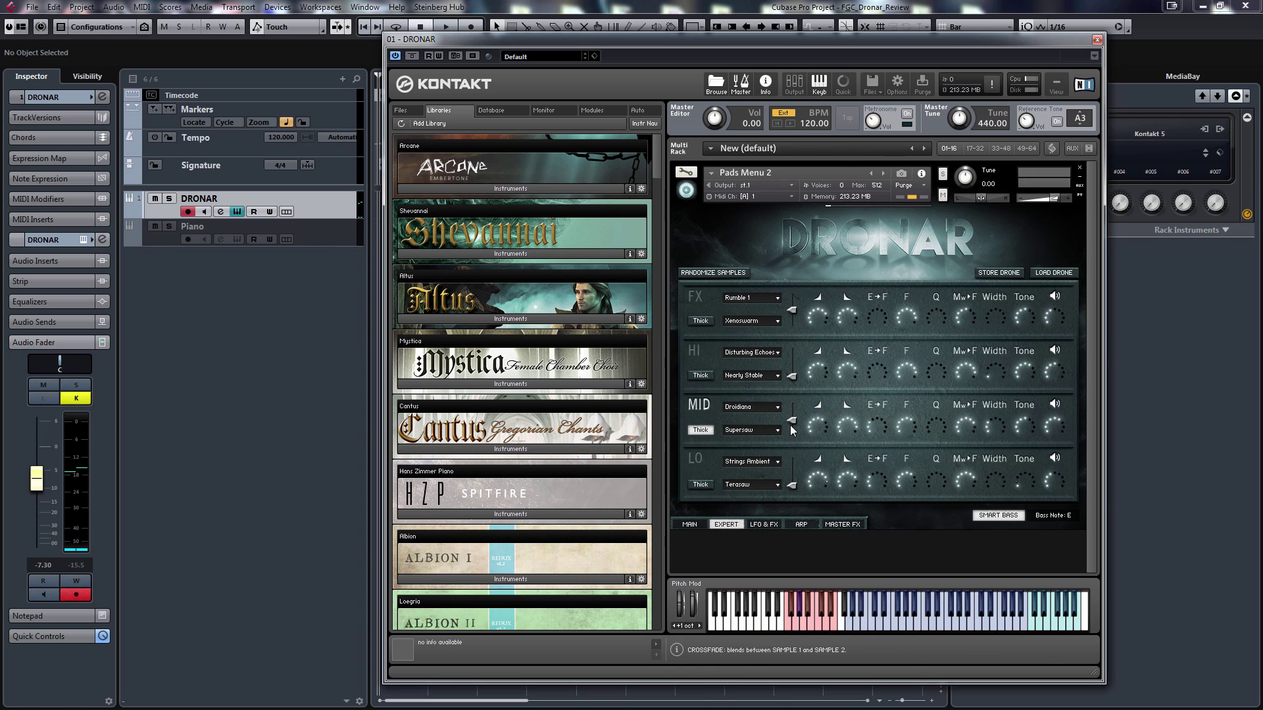
pyautogui.click(765, 524)
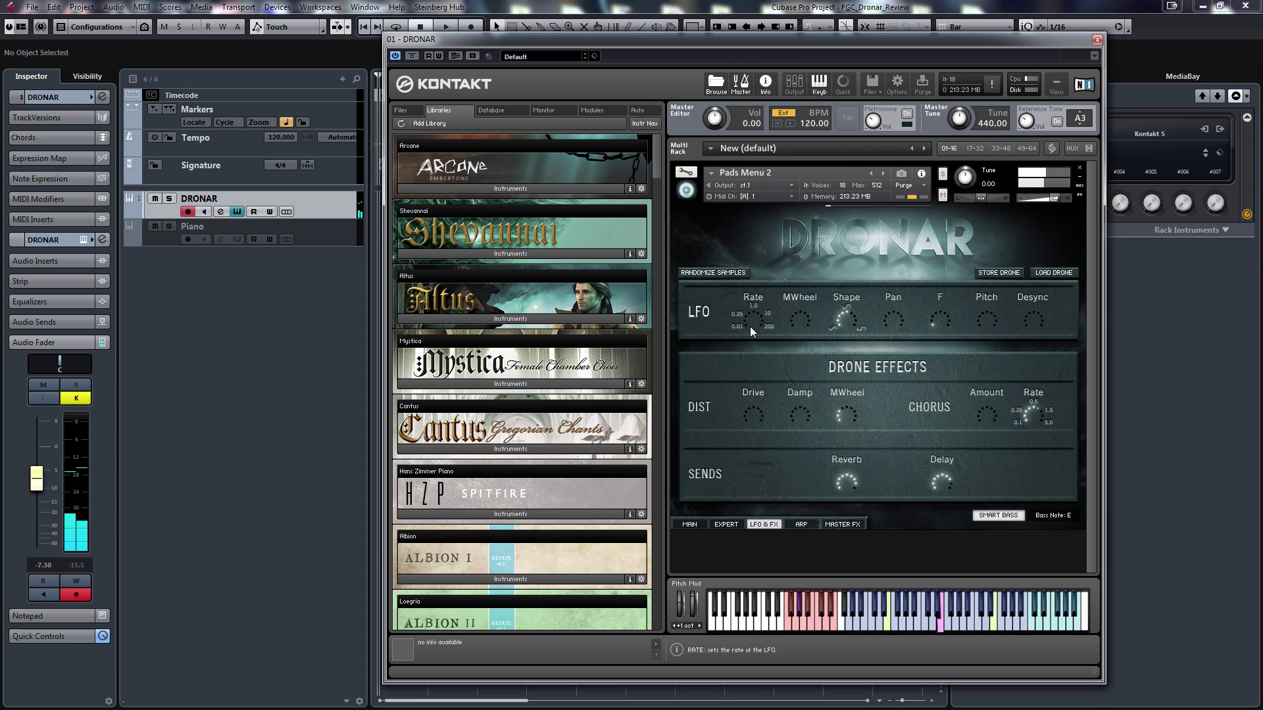
pyautogui.click(736, 526)
pyautogui.click(756, 525)
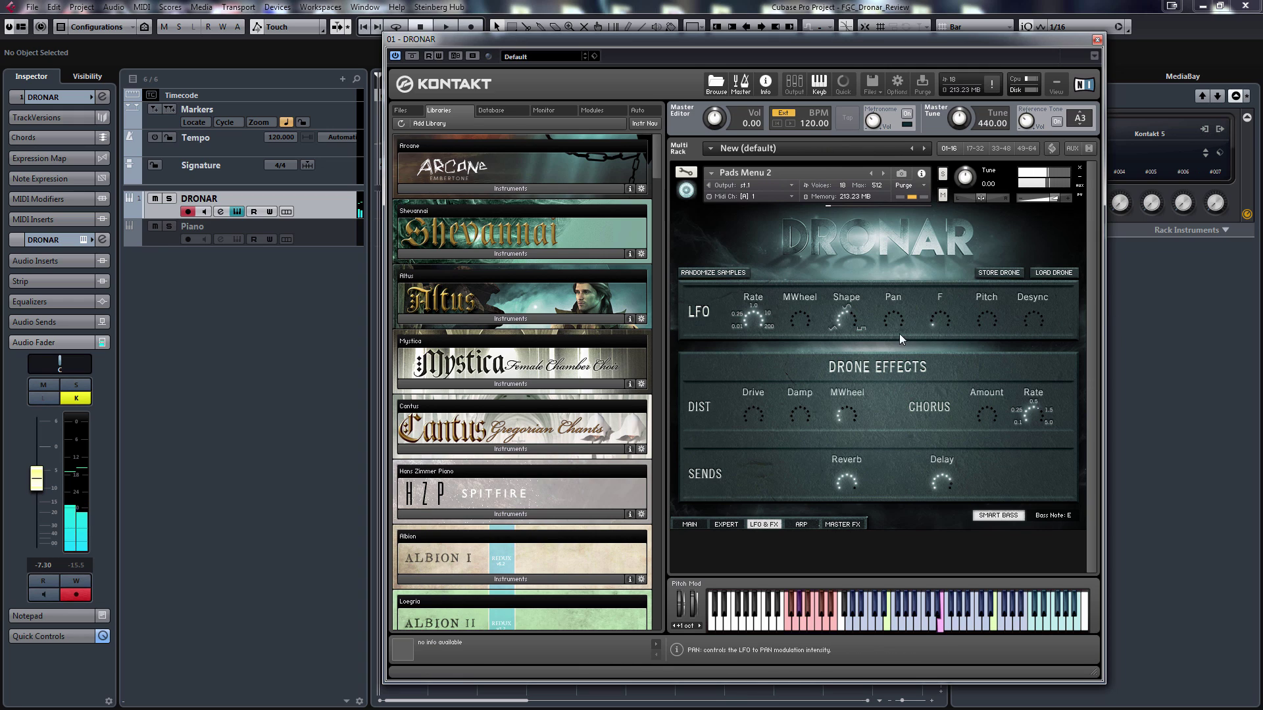
pyautogui.moveTo(898, 333); pyautogui.dragTo(885, 321)
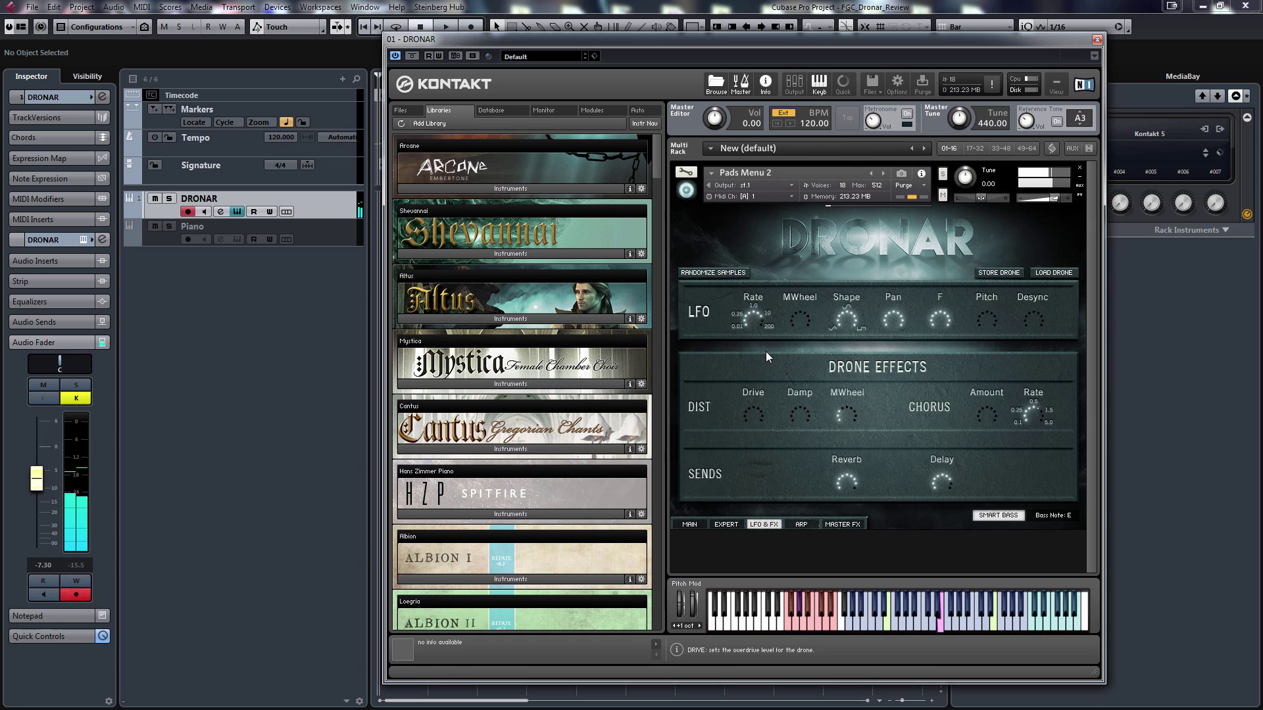
# Move the MID crossfade fully to its first sample, then compare low and full Movement against the LFO & FX settings.
pyautogui.click(725, 524)
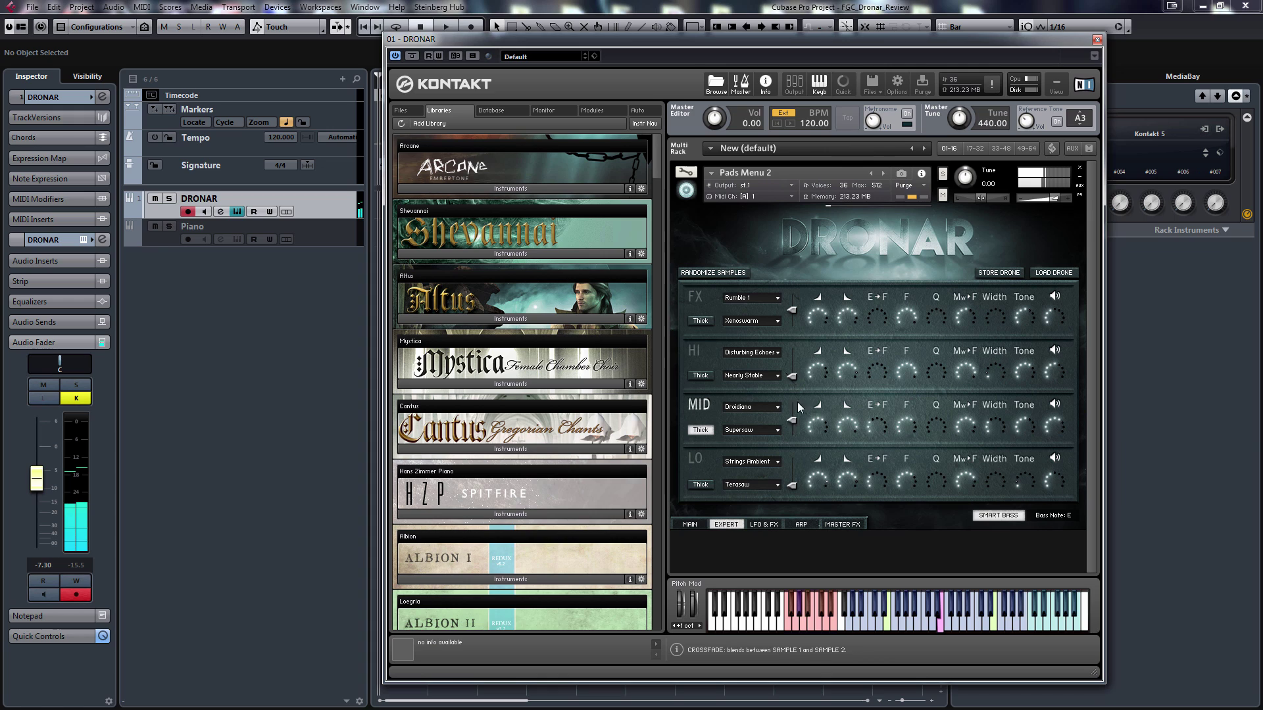
pyautogui.moveTo(798, 401); pyautogui.dragTo(840, 608)
pyautogui.click(691, 525)
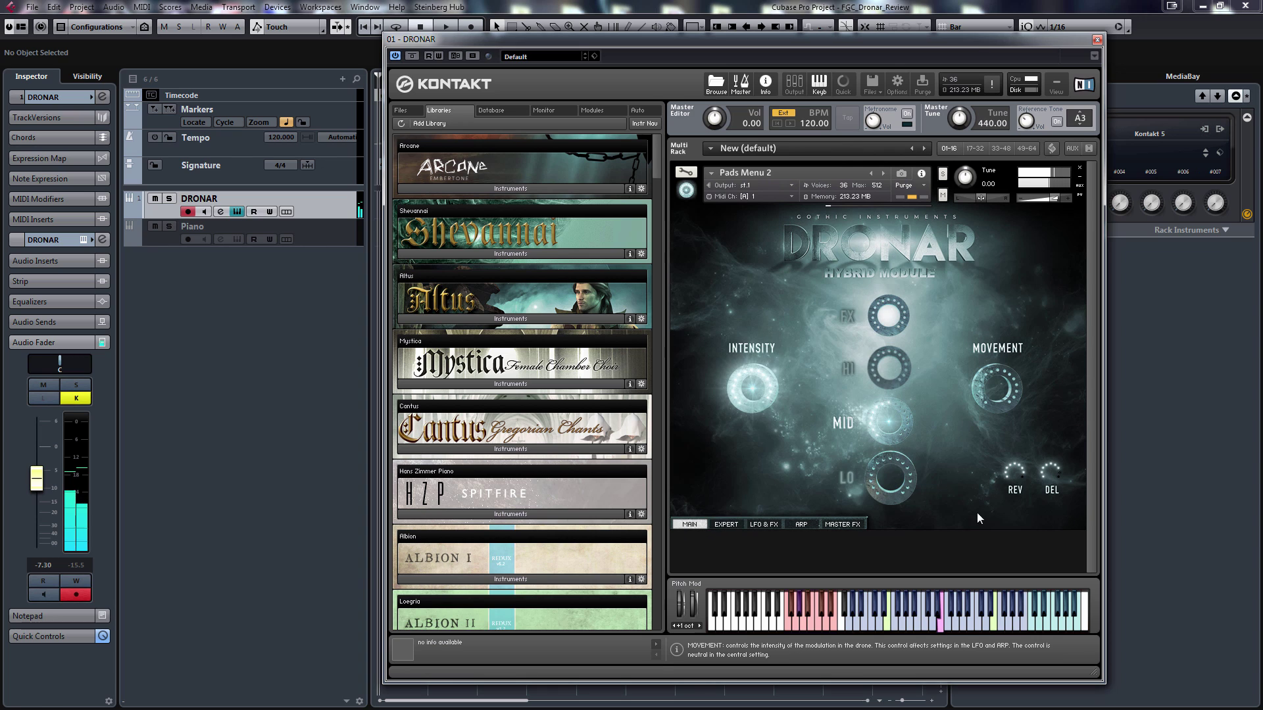
pyautogui.click(753, 525)
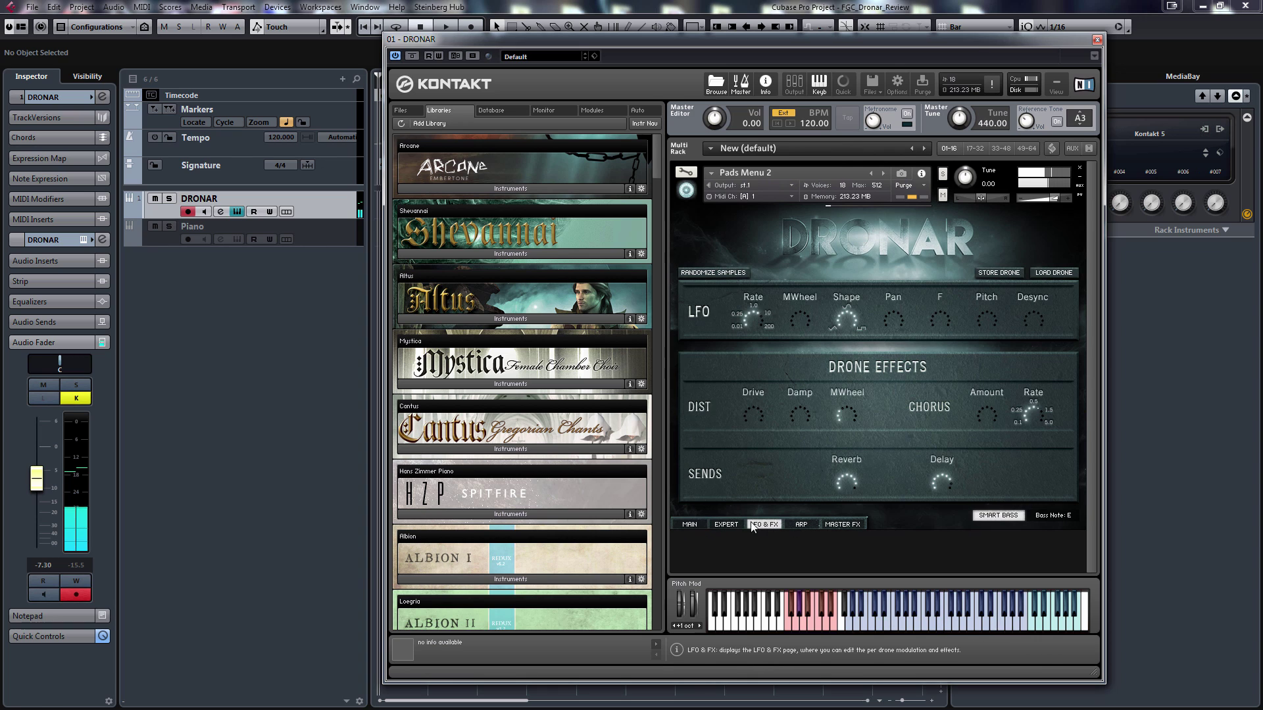
pyautogui.click(691, 525)
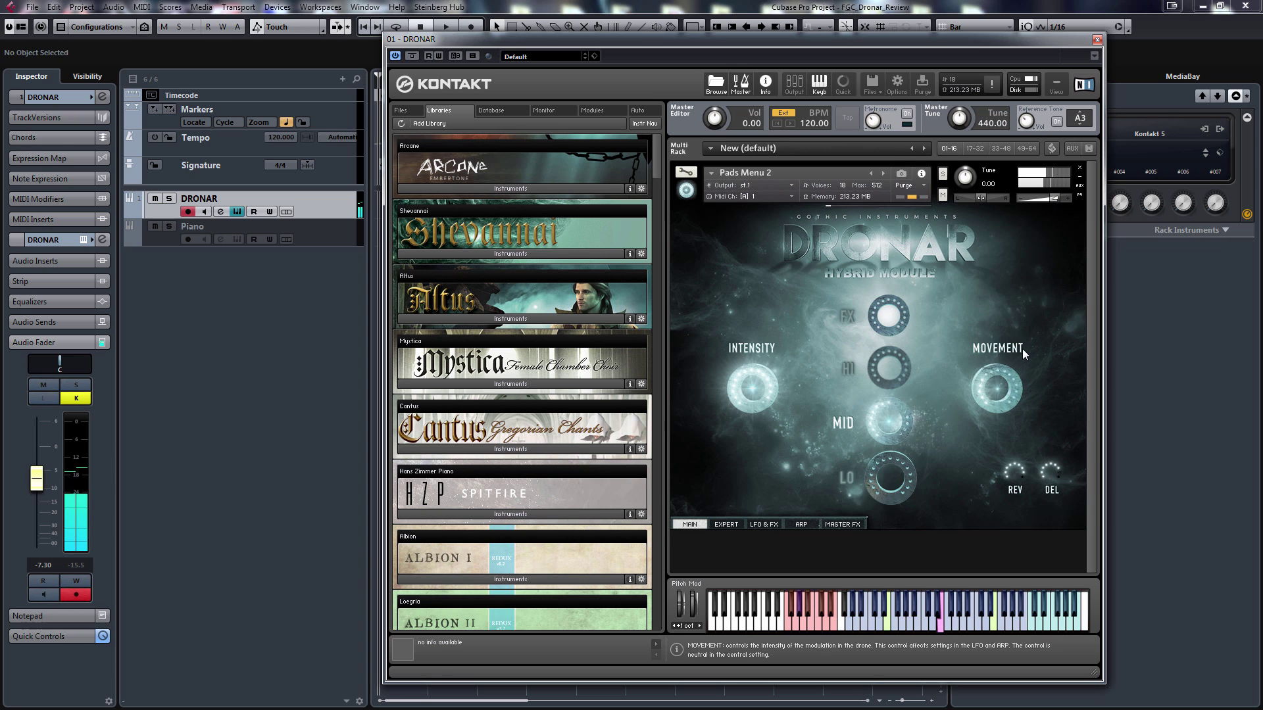
# Adjust the LFO's pan modulation intensity and reduce its filter modulation on the LFO & FX page.
pyautogui.click(772, 523)
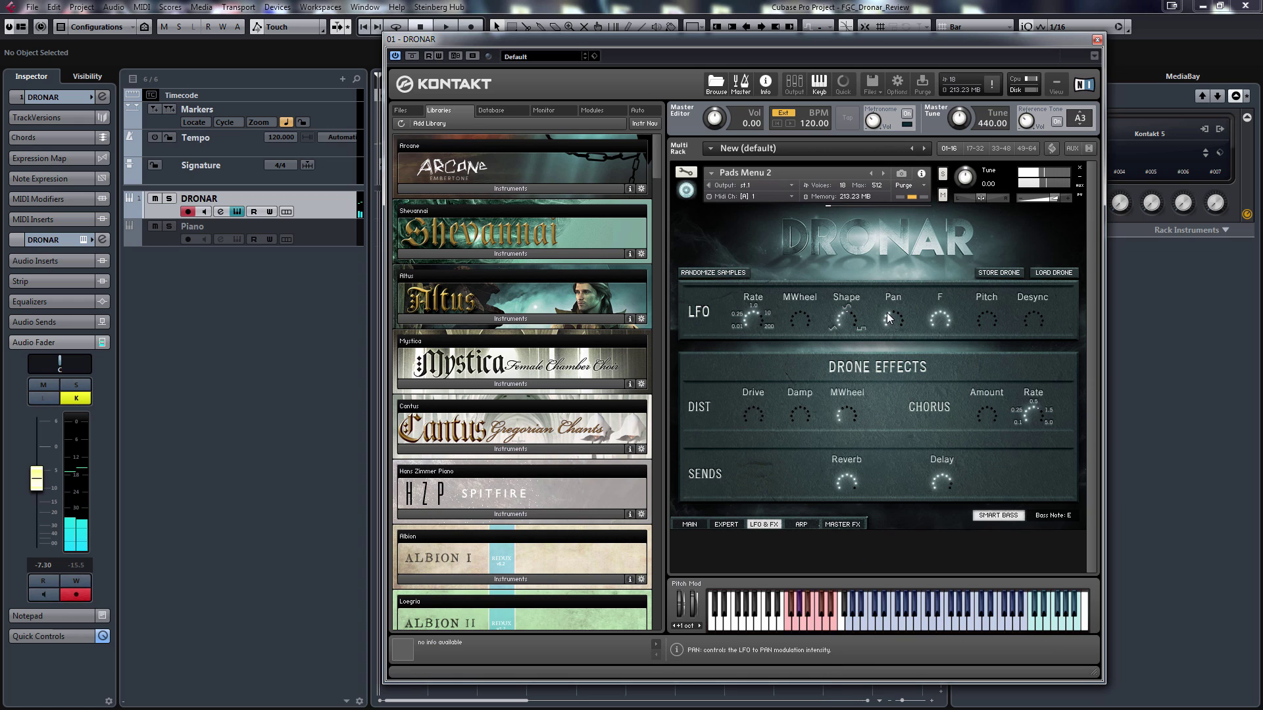
pyautogui.moveTo(883, 317); pyautogui.dragTo(834, 531)
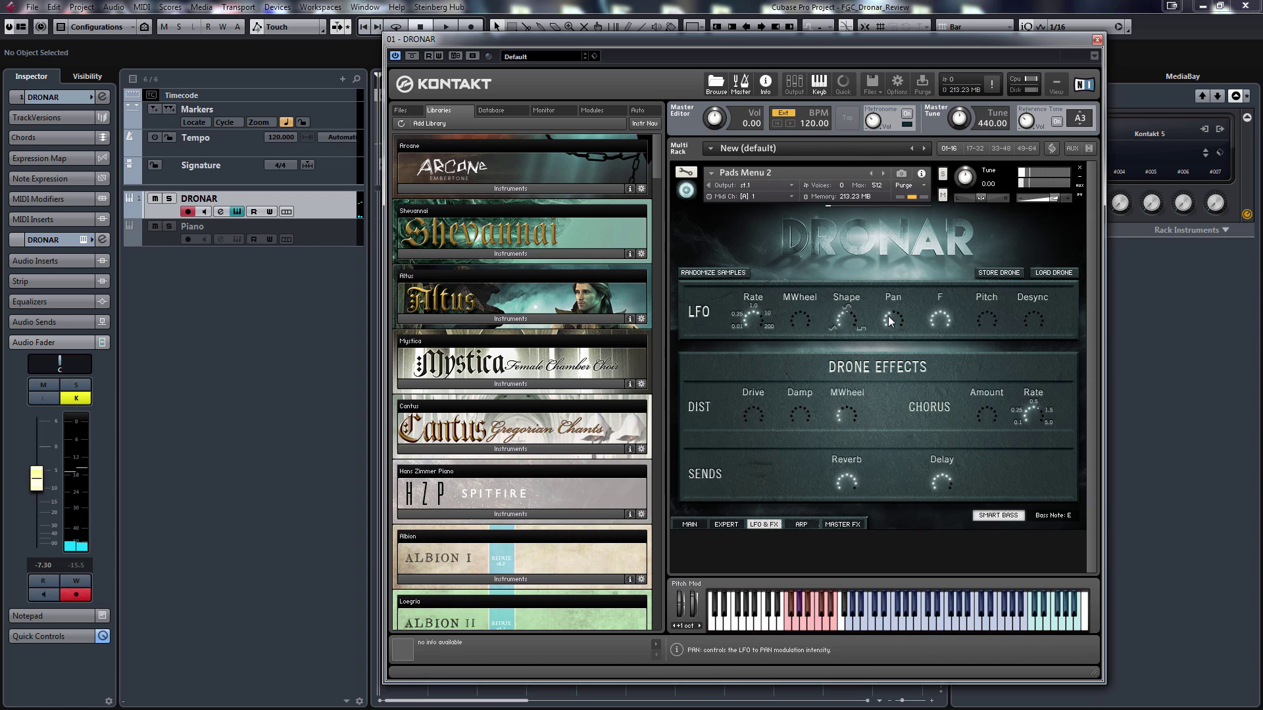
pyautogui.moveTo(894, 314); pyautogui.dragTo(694, 544)
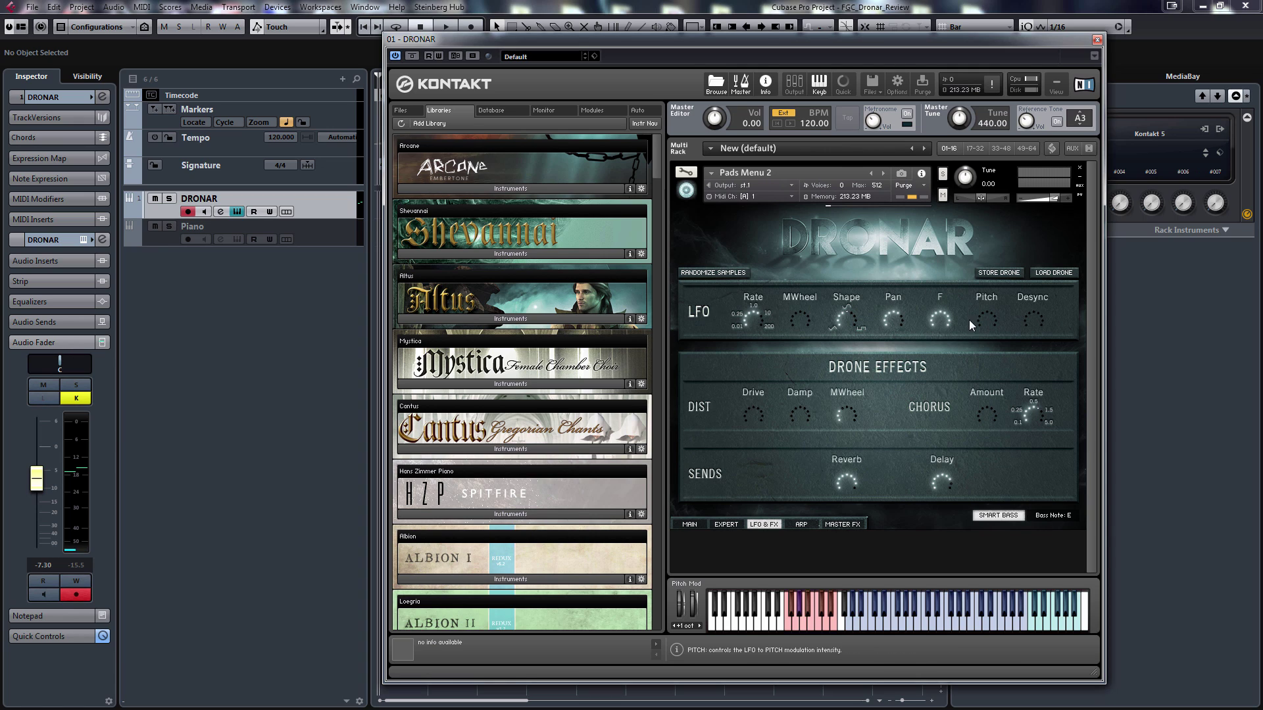
pyautogui.moveTo(947, 314); pyautogui.dragTo(911, 638)
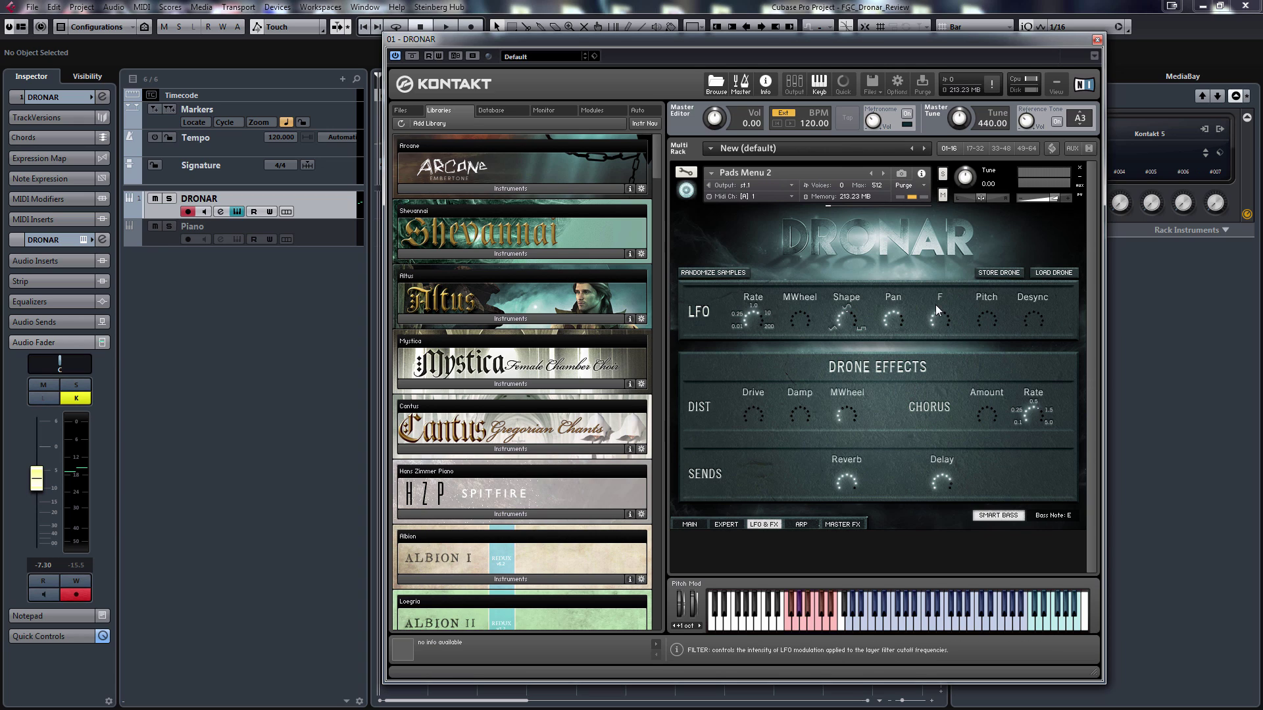
pyautogui.moveTo(936, 305); pyautogui.dragTo(977, 276)
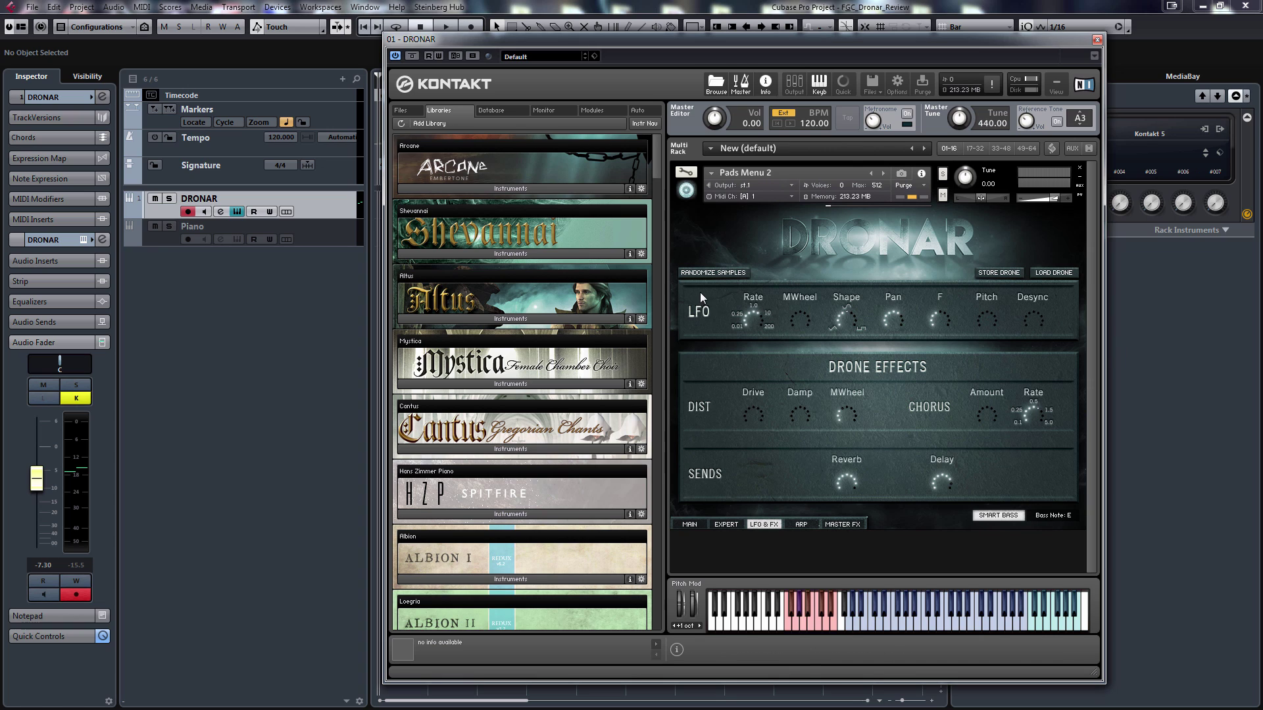
# Check the Expert page and audition the drone with the Movement control on the Main page.
pyautogui.click(726, 524)
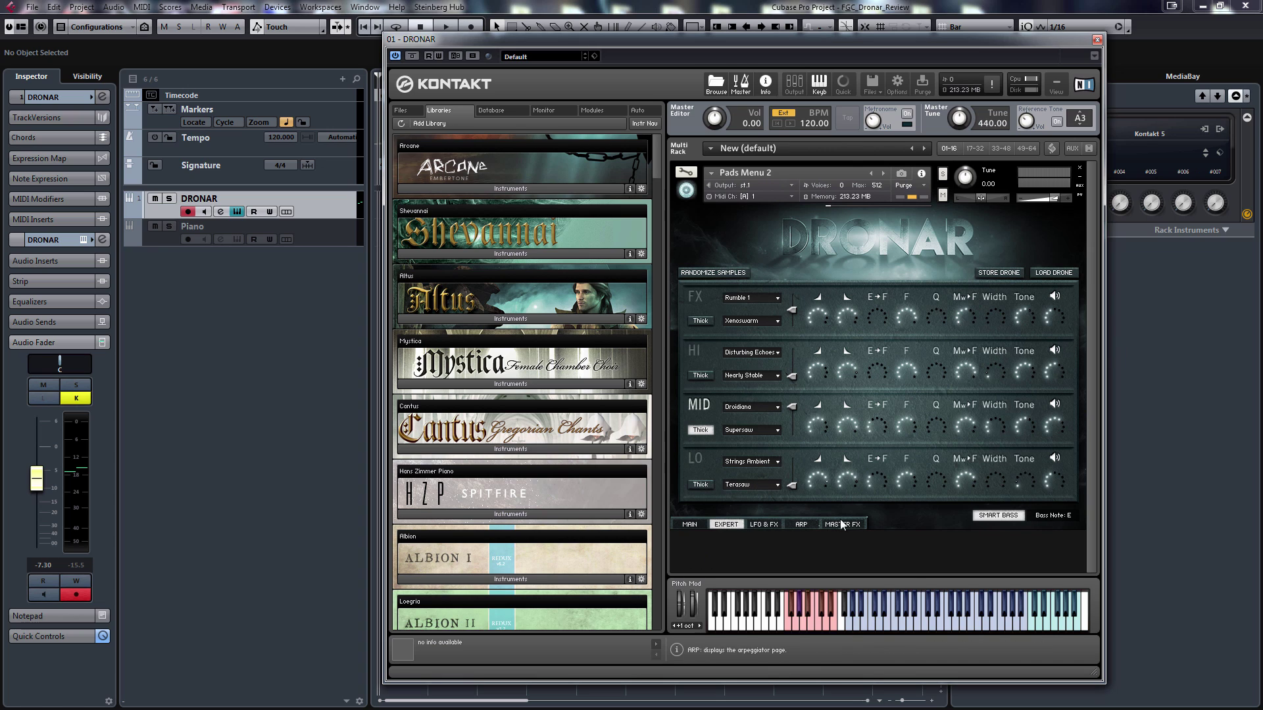
pyautogui.click(708, 523)
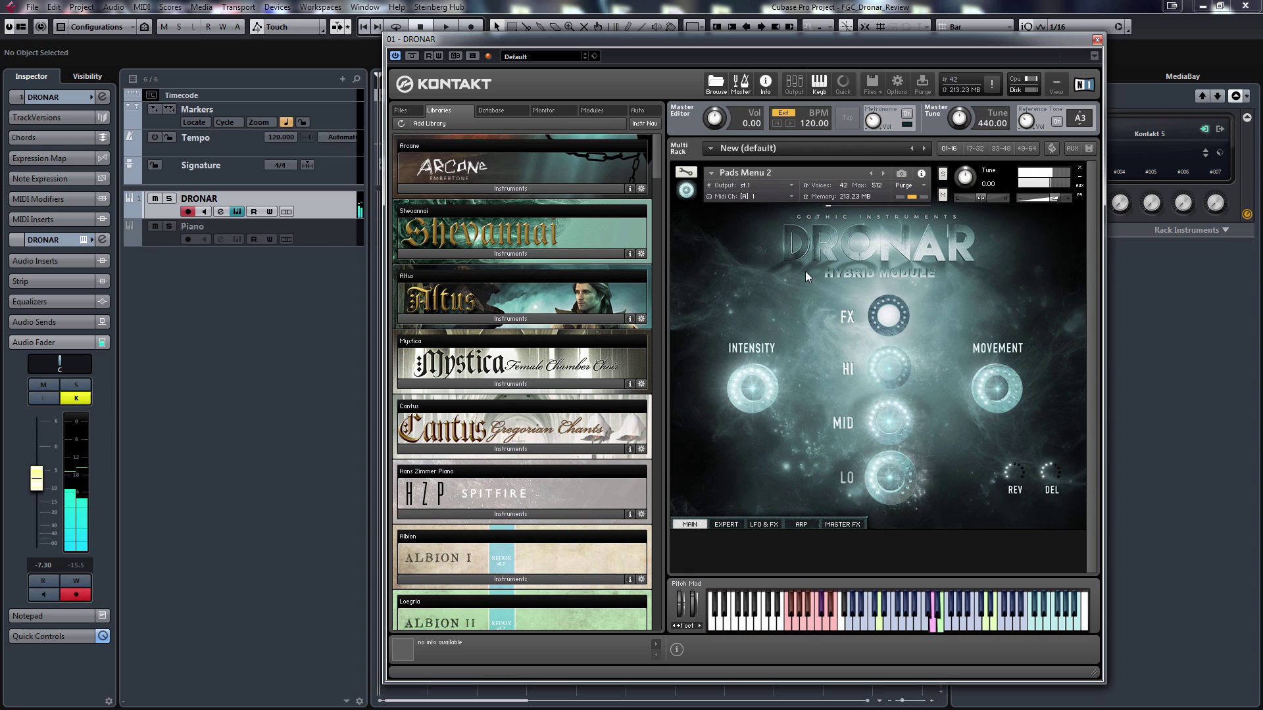
pyautogui.moveTo(1001, 368)
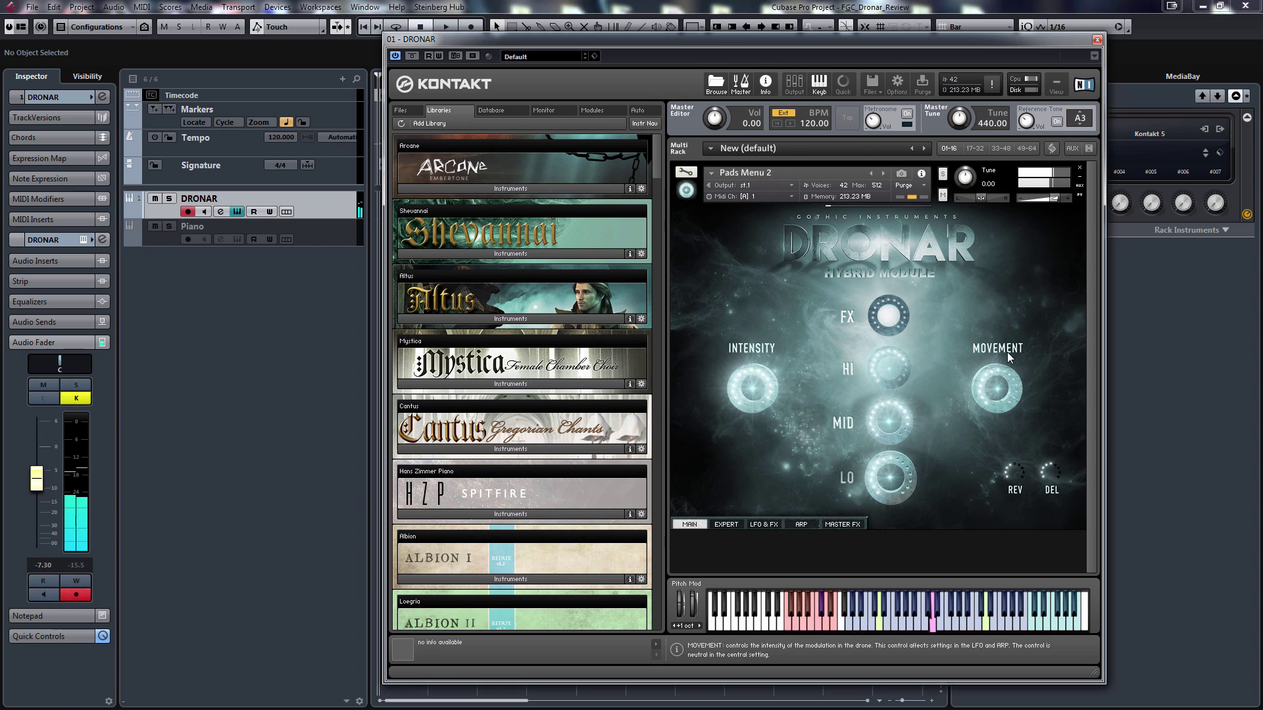
# Move the LFO shape to the middle, raise its filter modulation, and review the Pitch and Desync controls.
pyautogui.click(765, 525)
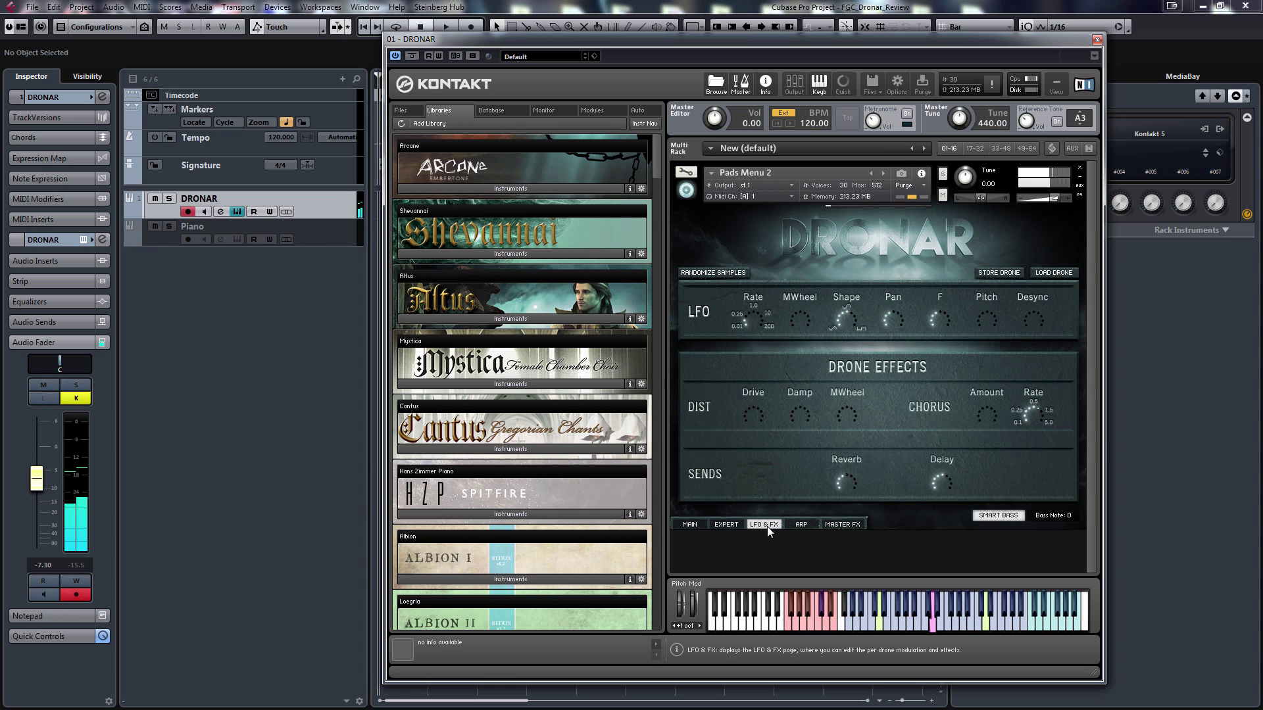
pyautogui.moveTo(843, 329)
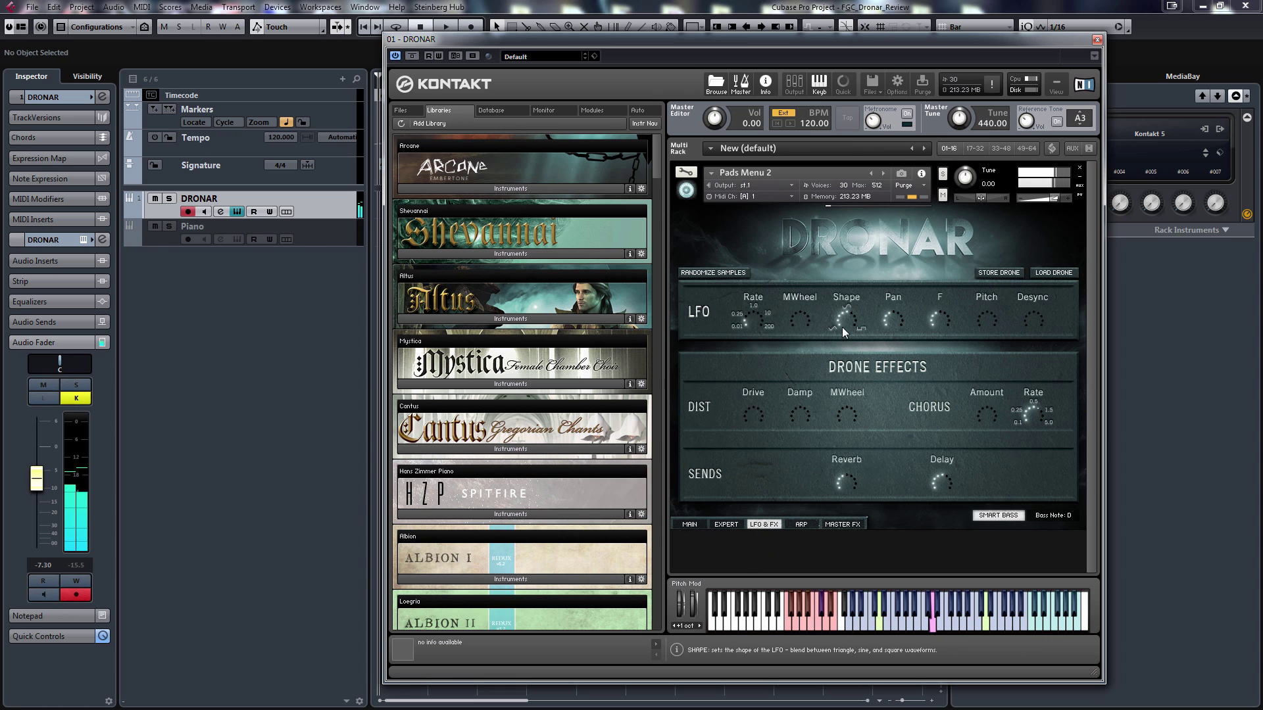
pyautogui.moveTo(827, 397)
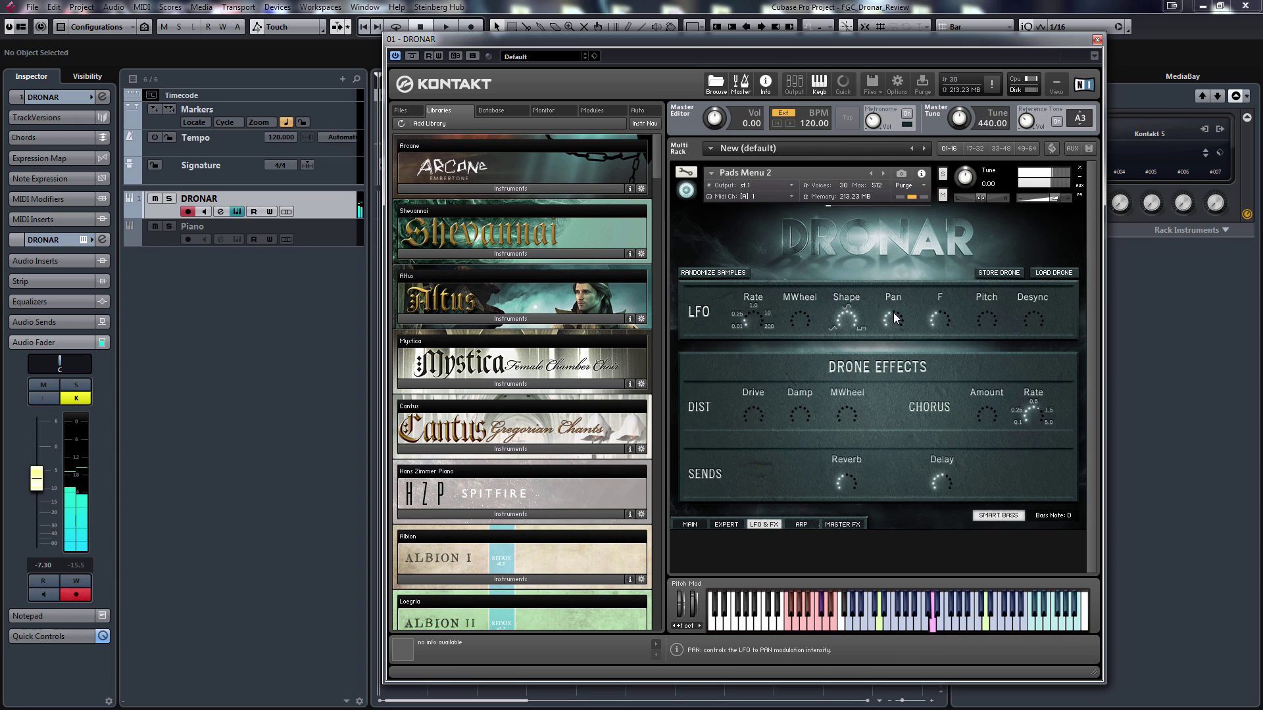
pyautogui.moveTo(930, 322)
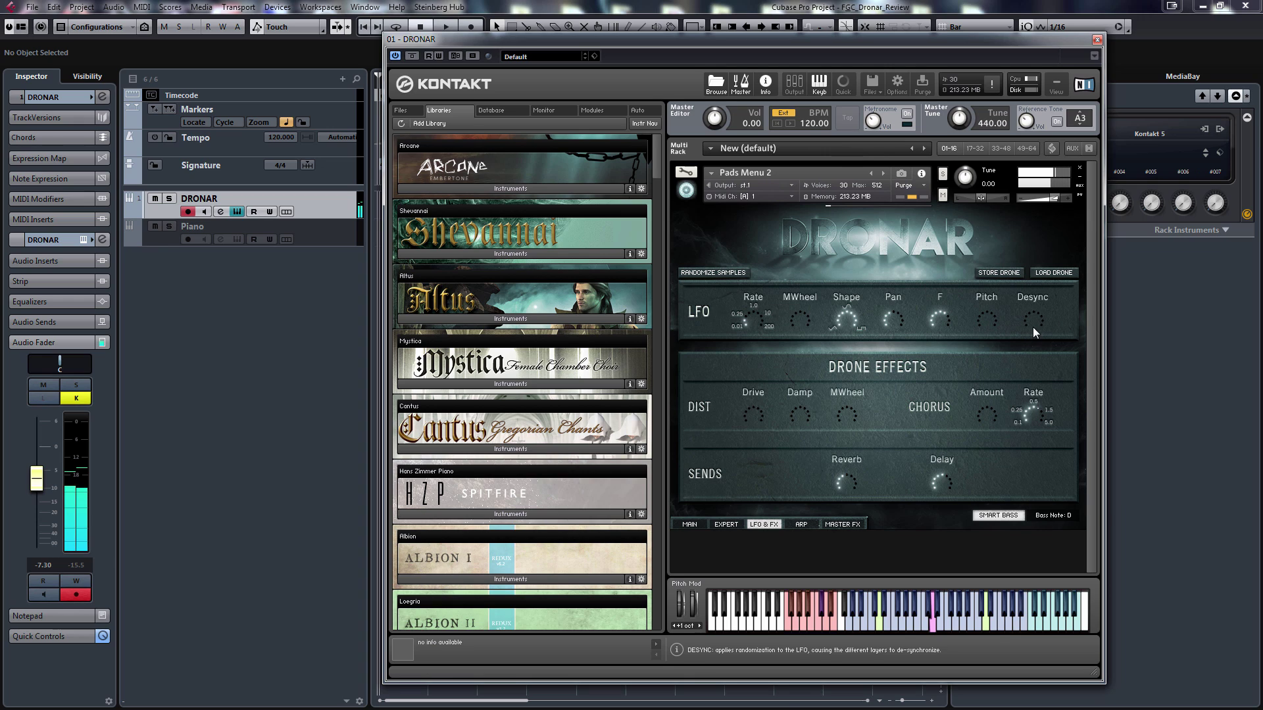
pyautogui.moveTo(1048, 269)
pyautogui.moveTo(973, 321)
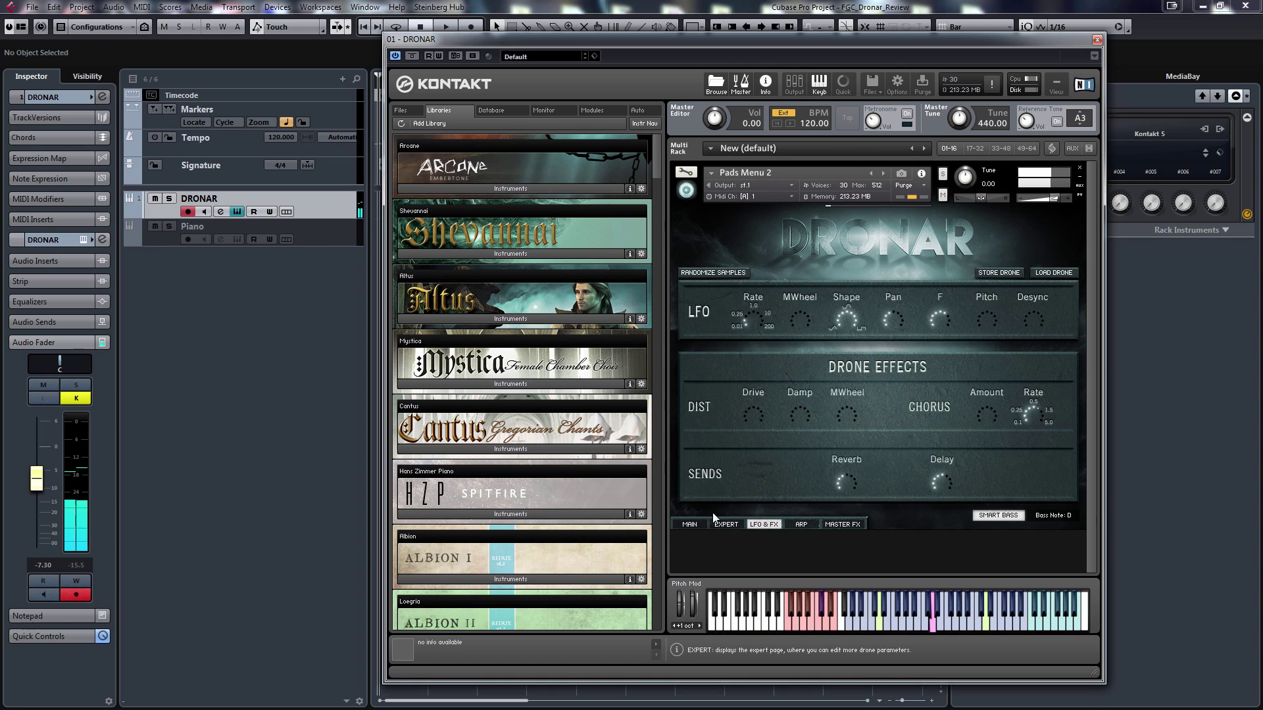
# Audition the drone on the Main page and view the arpeggiator patterns of its individual layers.
pyautogui.click(700, 527)
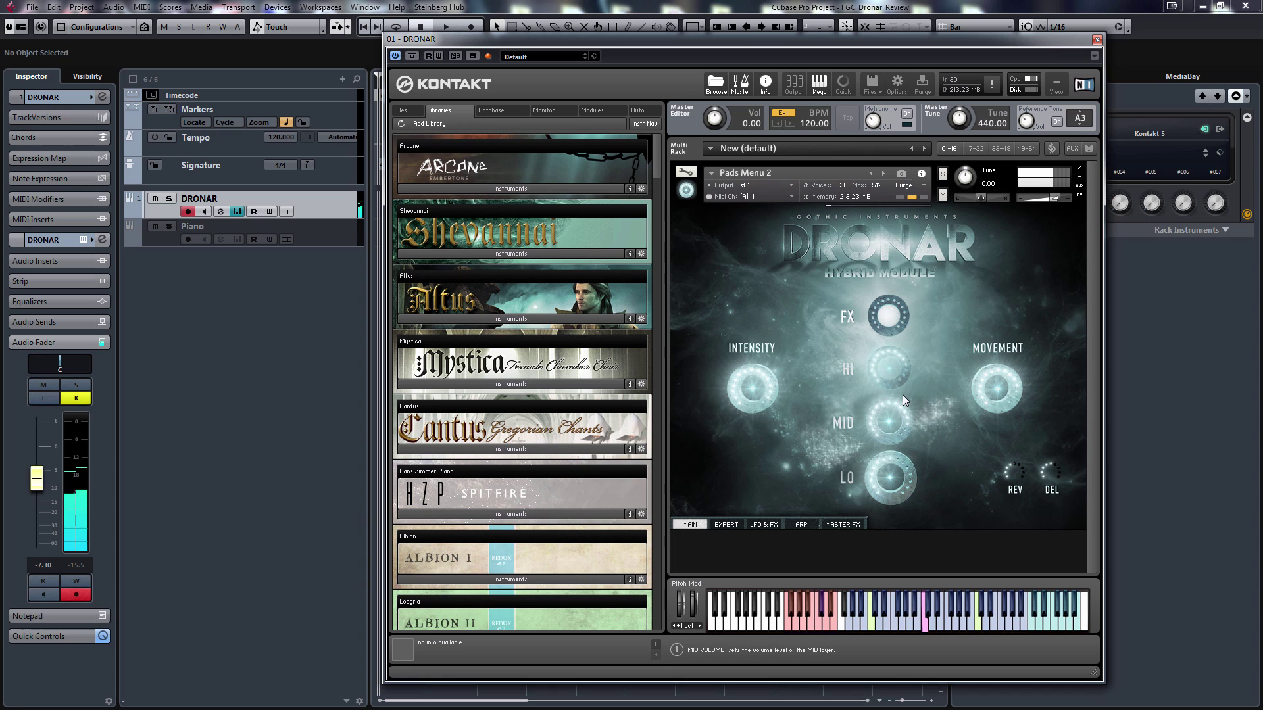
pyautogui.click(801, 526)
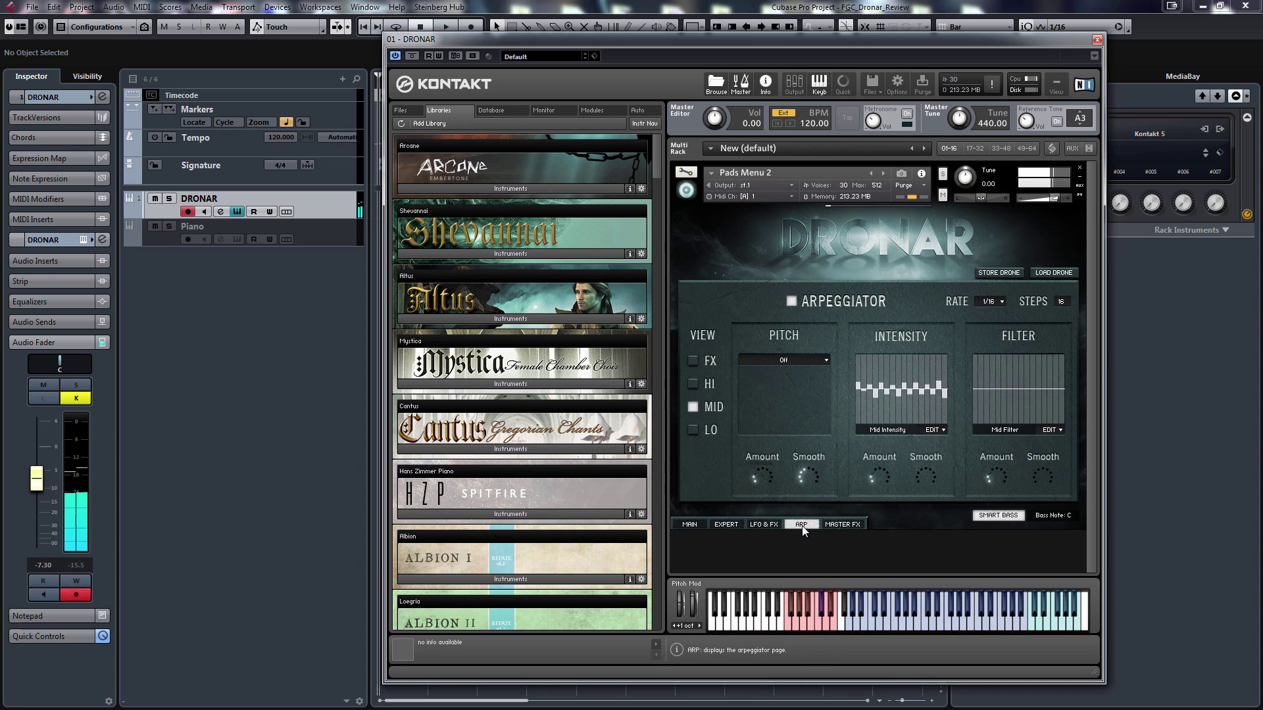
pyautogui.click(694, 385)
pyautogui.click(691, 360)
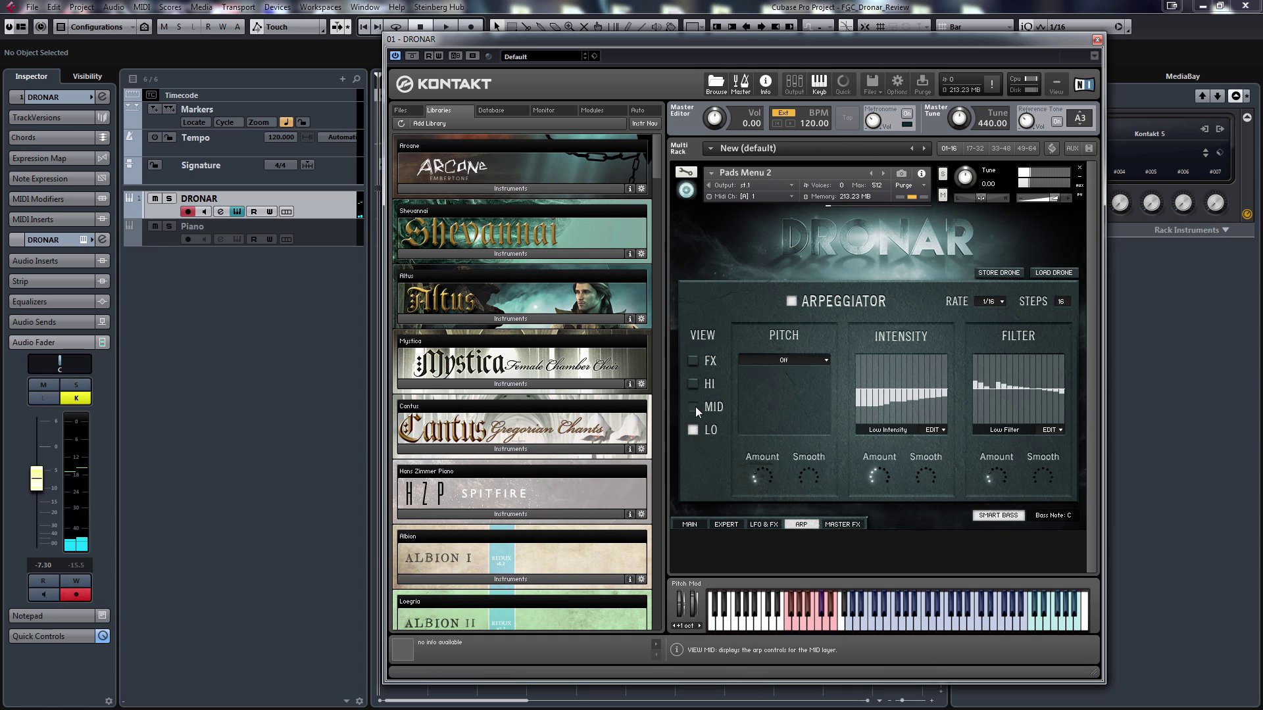
# Look back and forth through the Main, Expert and Arpeggiator pages of Pads Menu 2.
pyautogui.click(725, 524)
pyautogui.click(690, 524)
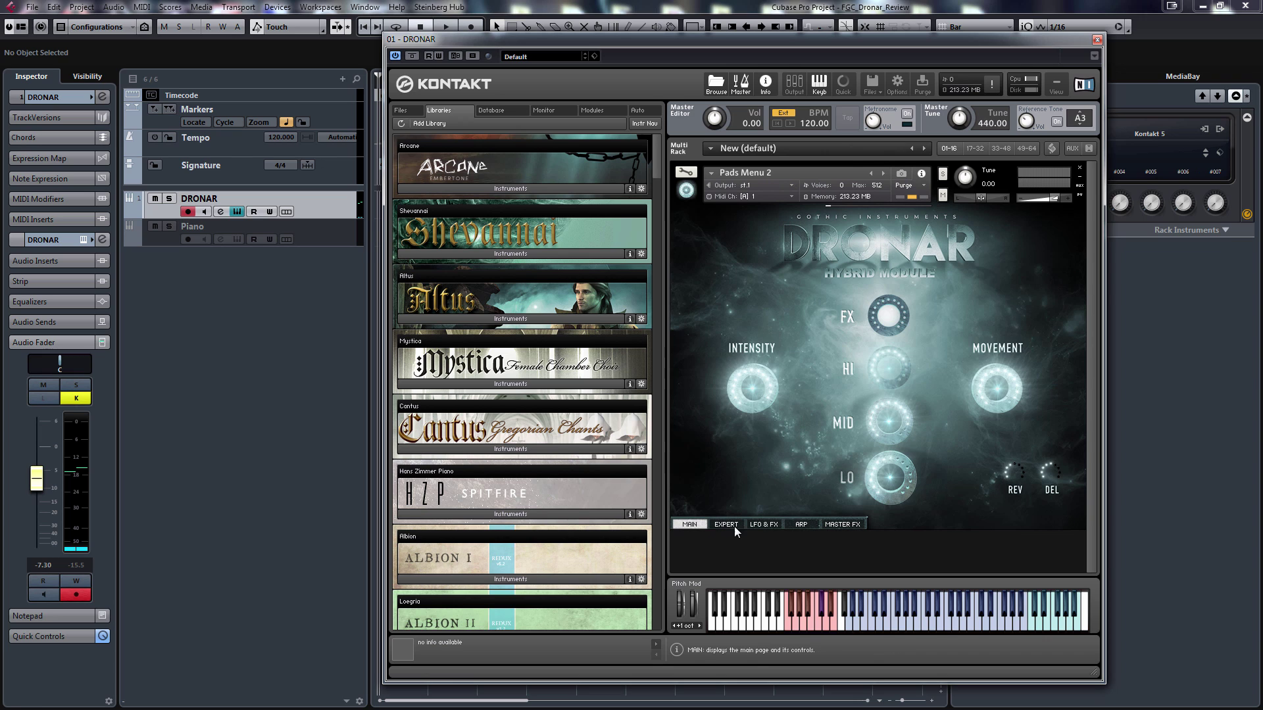
pyautogui.click(801, 524)
pyautogui.click(725, 524)
pyautogui.click(689, 525)
pyautogui.click(789, 524)
pyautogui.click(696, 524)
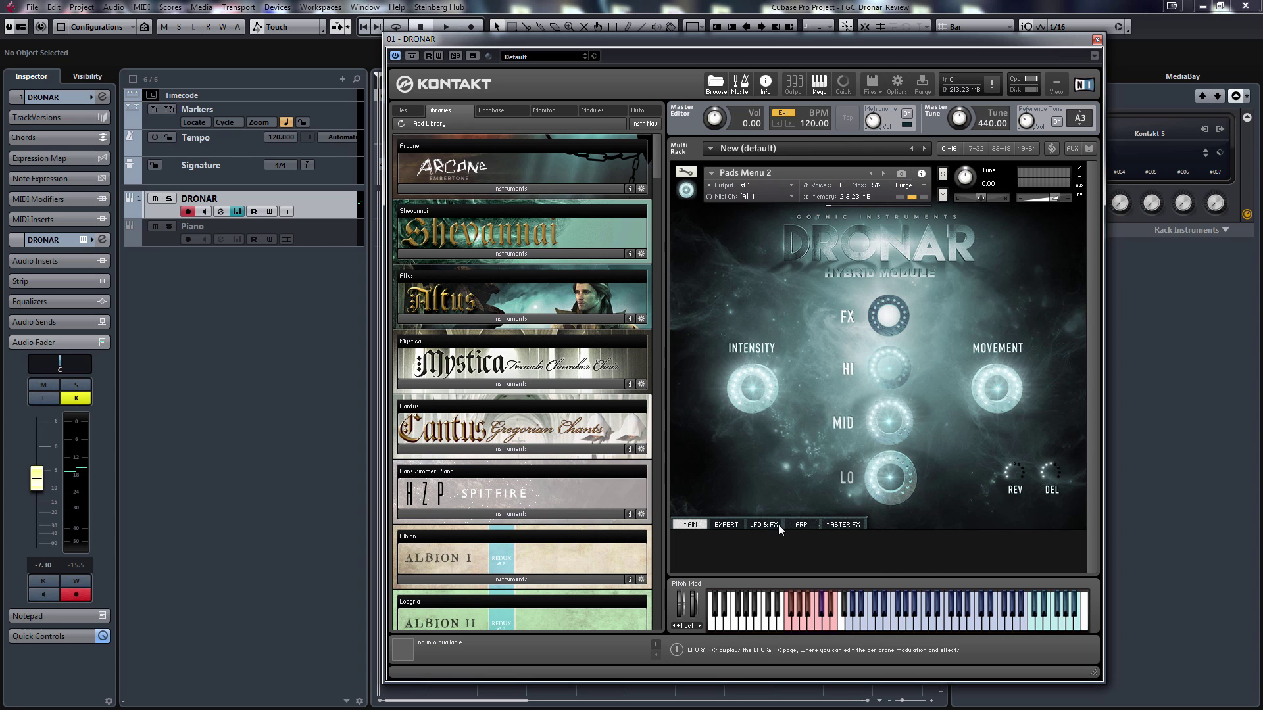
pyautogui.click(727, 524)
pyautogui.click(799, 524)
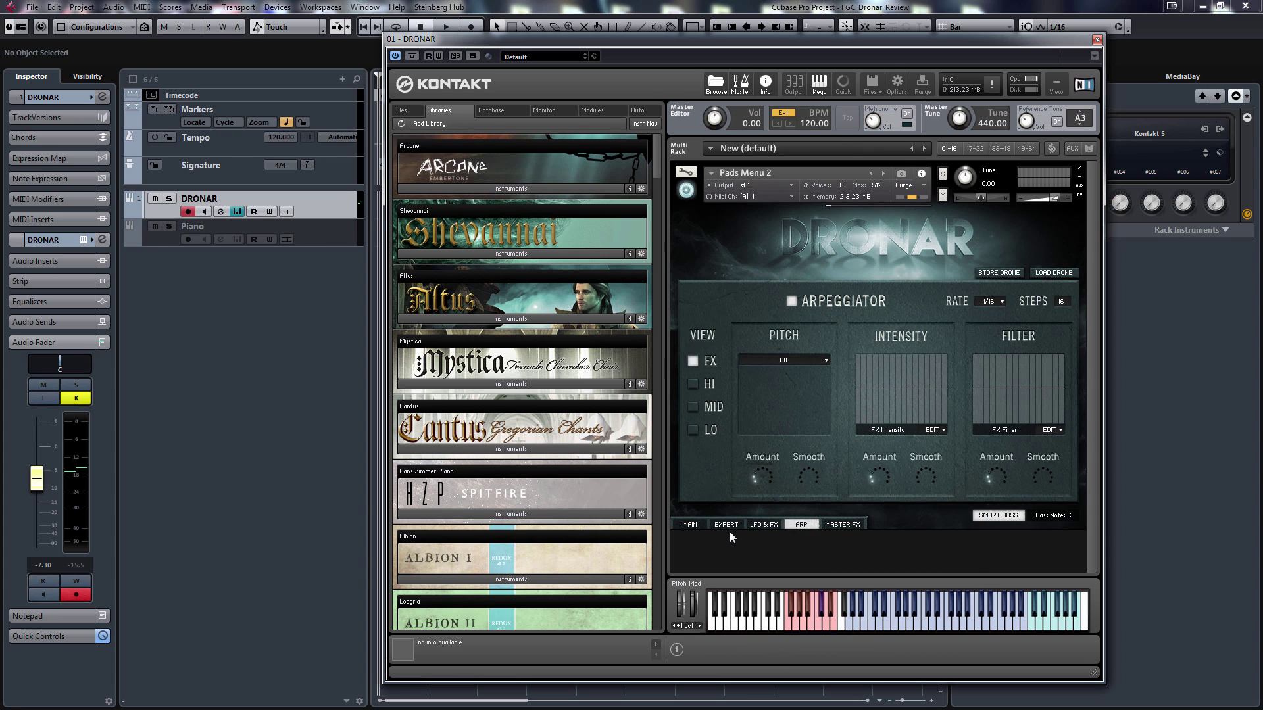
# Check the LFO & FX and Expert pages and randomize the sample selections of Pads Menu 2.
pyautogui.click(764, 524)
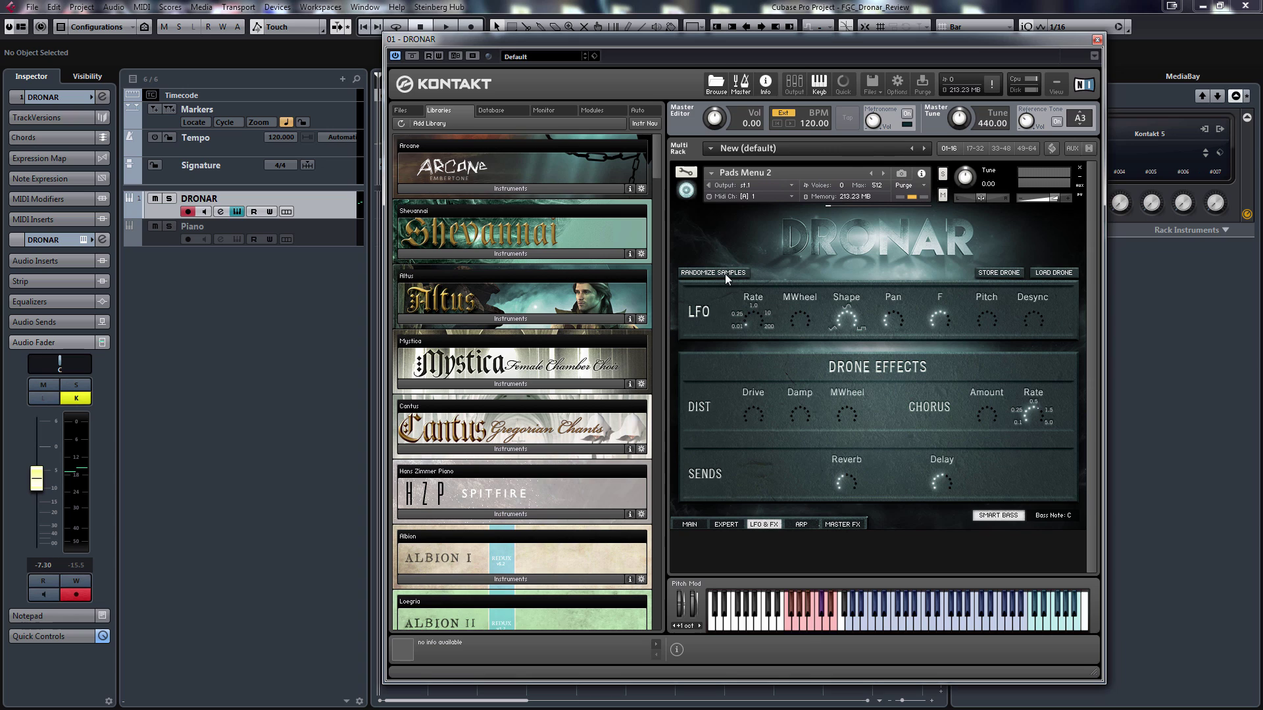
pyautogui.click(726, 525)
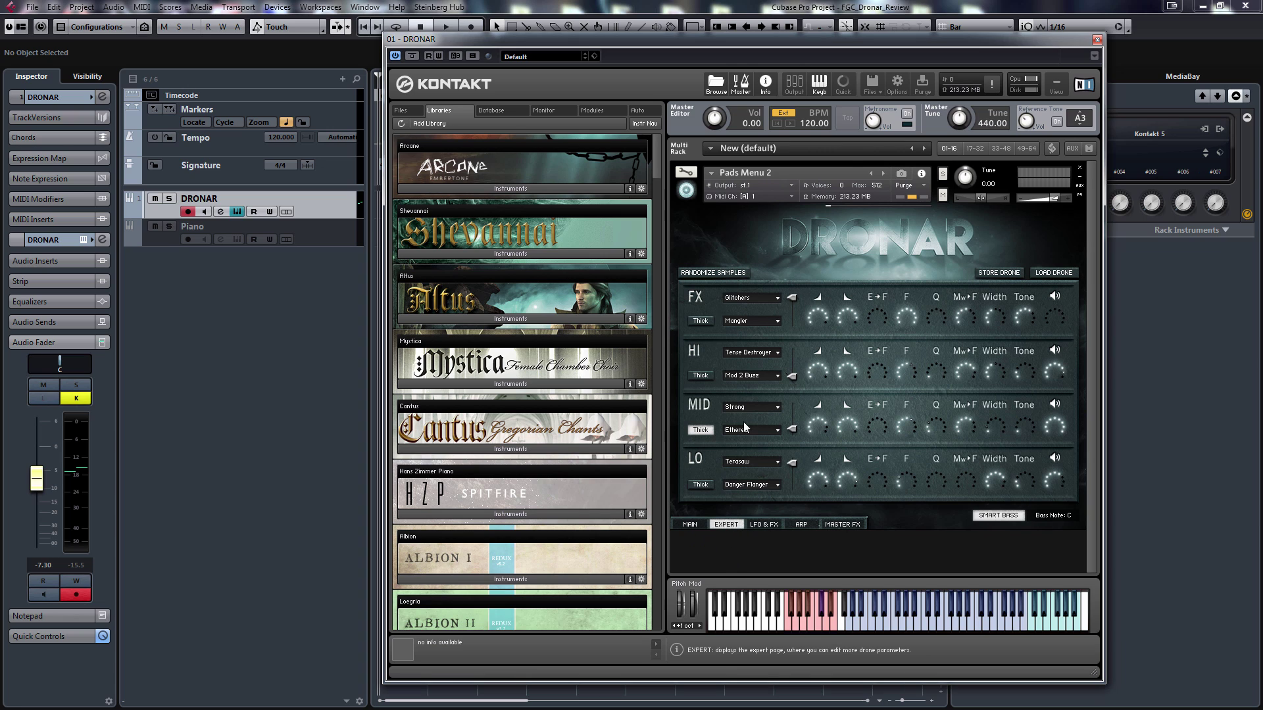
pyautogui.click(726, 297)
pyautogui.click(733, 272)
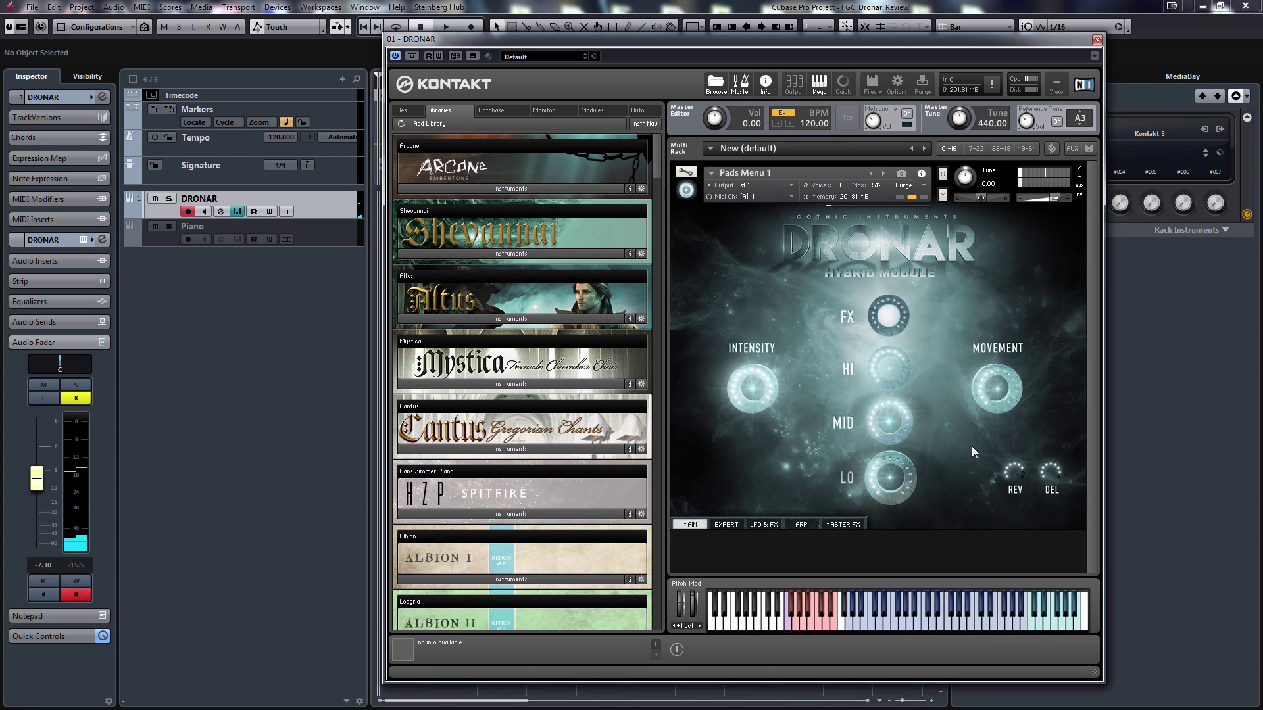
# Open the Expert page of Pads Menu 1 and randomize its layer samples four times while auditioning the drone.
pyautogui.click(721, 524)
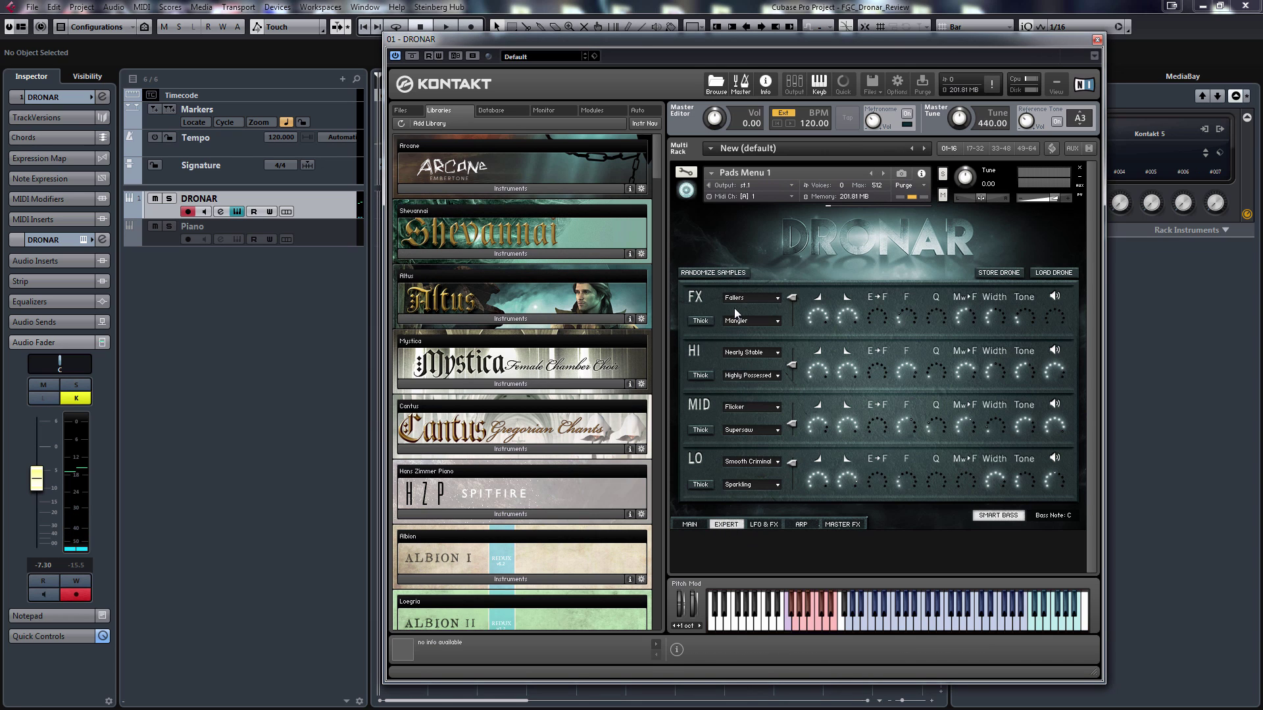
pyautogui.click(734, 273)
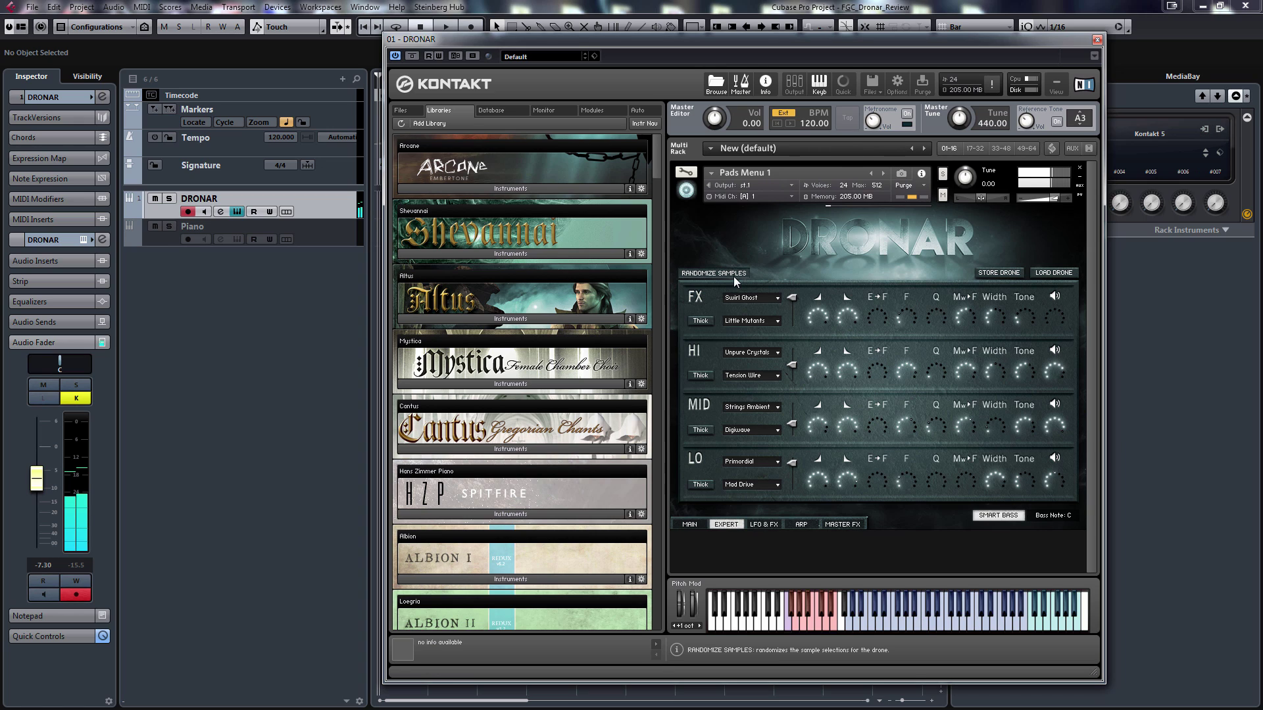
pyautogui.click(732, 275)
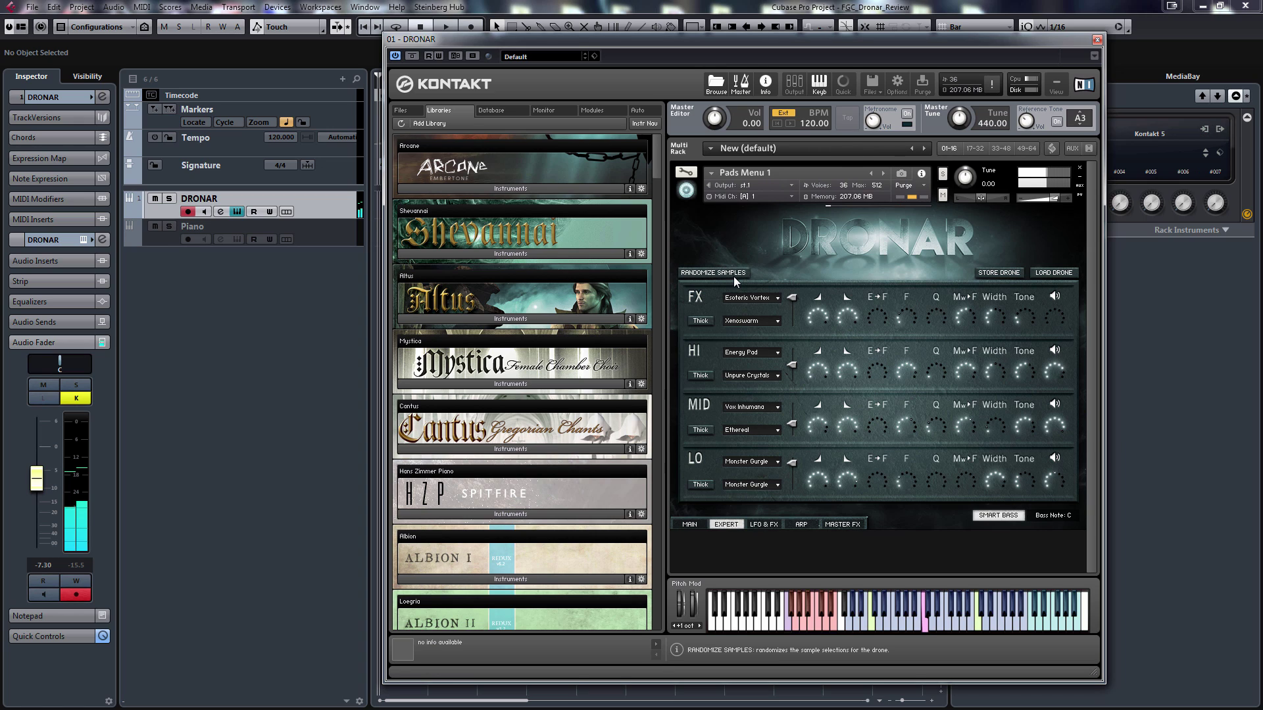
pyautogui.click(733, 275)
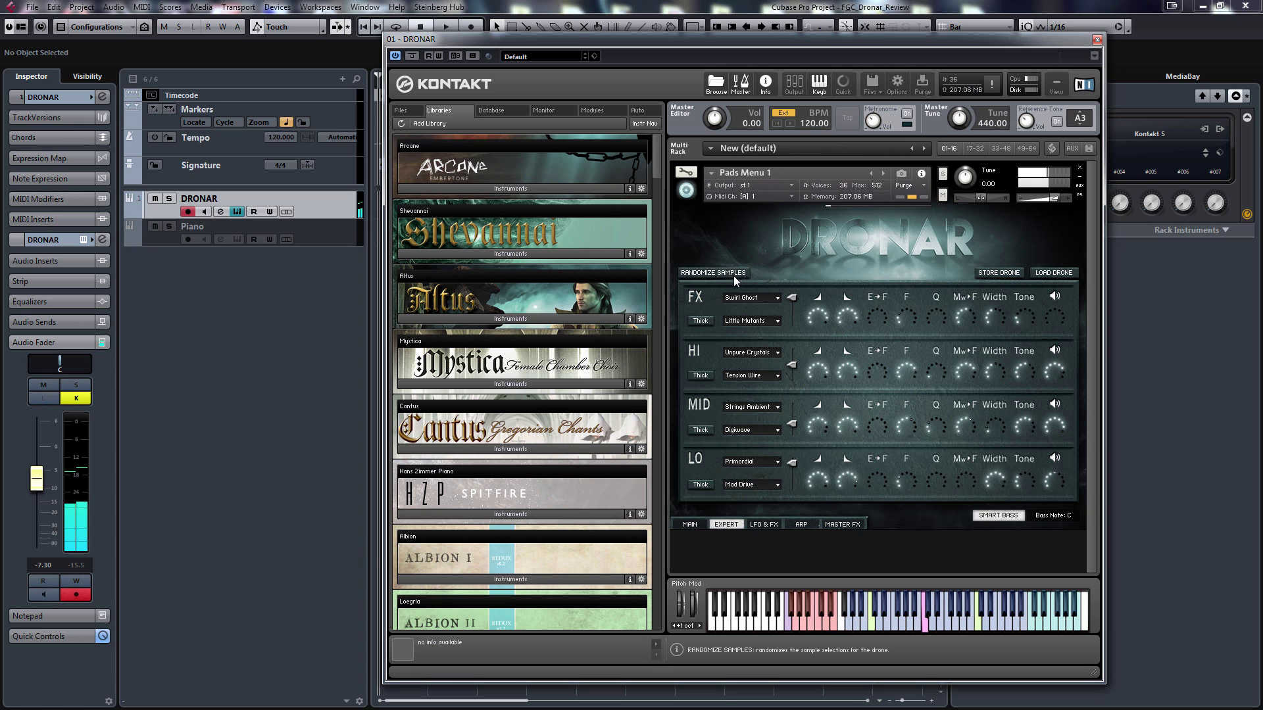
pyautogui.click(733, 275)
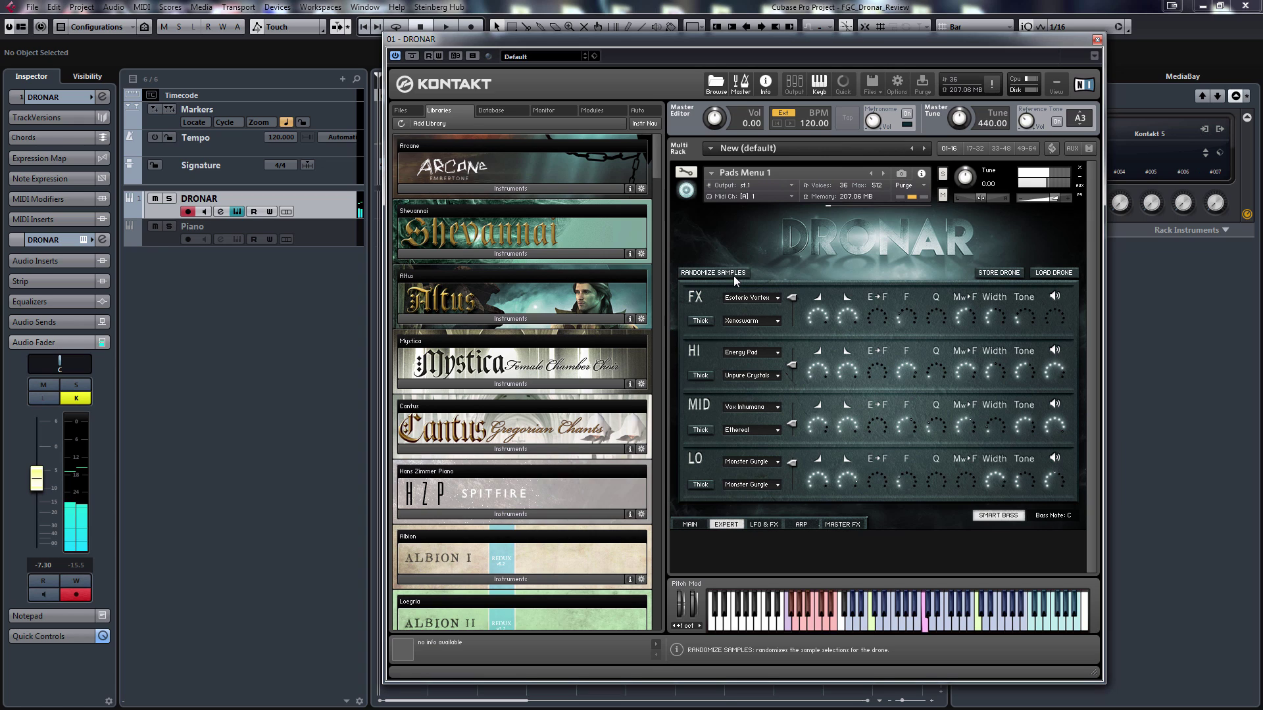
# Randomize the layer samples of Pads Menu 1 two more times while auditioning the drone.
pyautogui.click(711, 273)
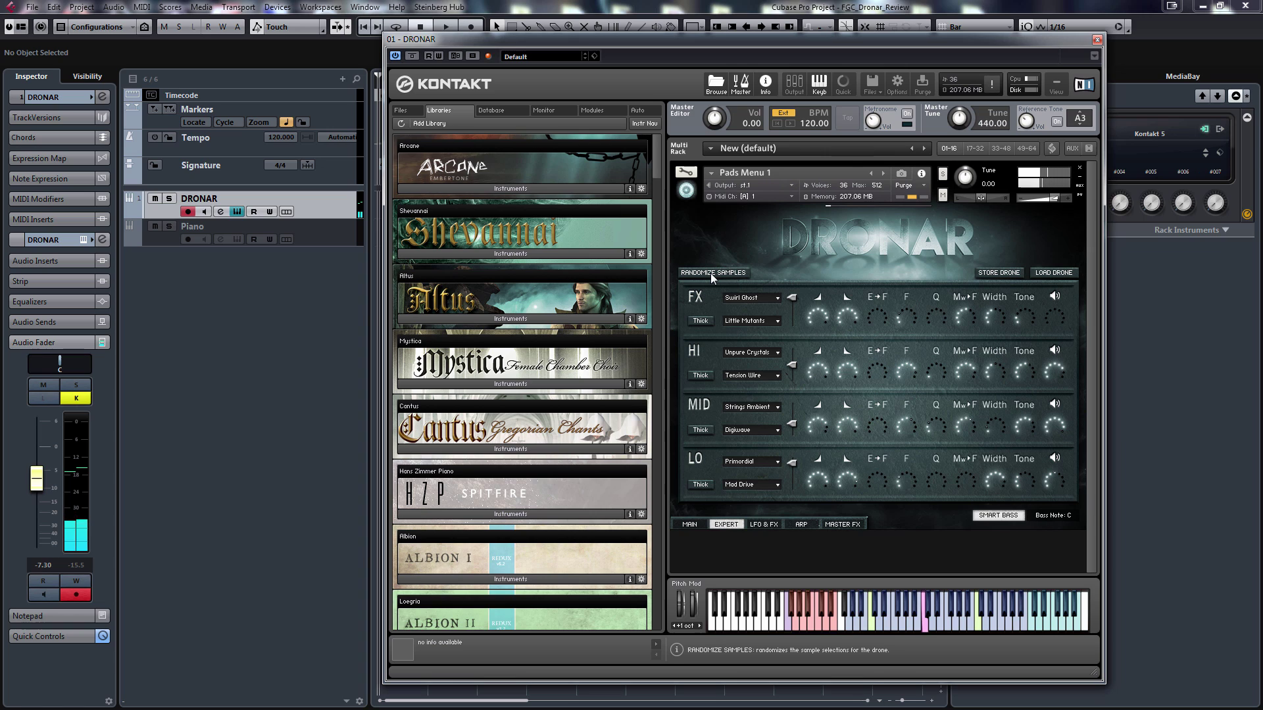
pyautogui.click(710, 274)
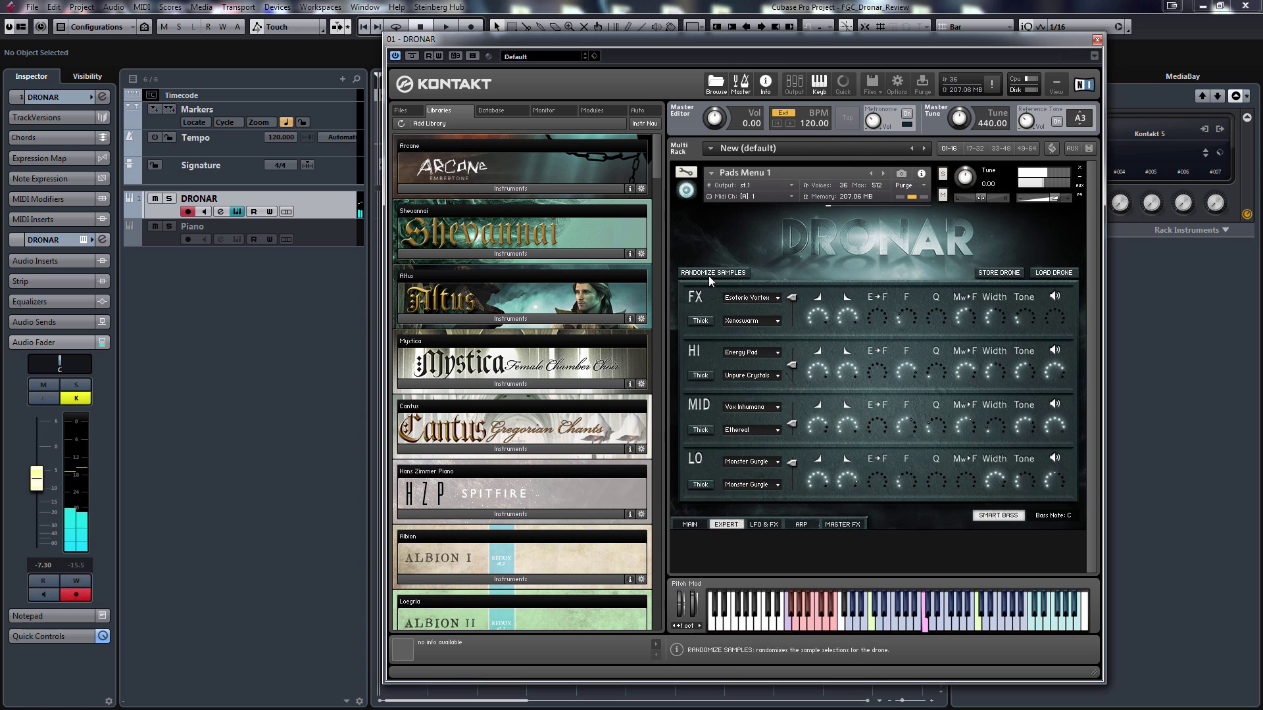
pyautogui.rightClick(859, 230)
pyautogui.rightClick(859, 231)
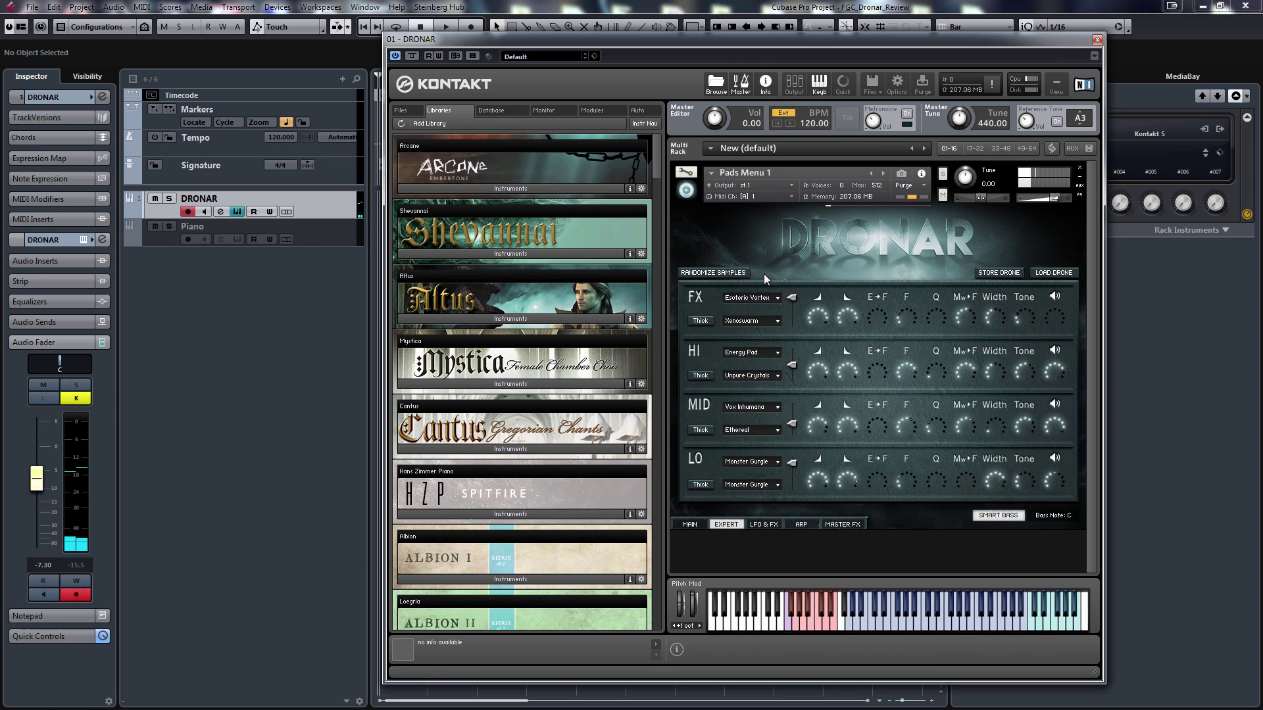
# Look through the Main, LFO & FX and Arpeggiator pages of Pads Menu 1, viewing the arpeggiator settings of individual layers.
pyautogui.click(688, 524)
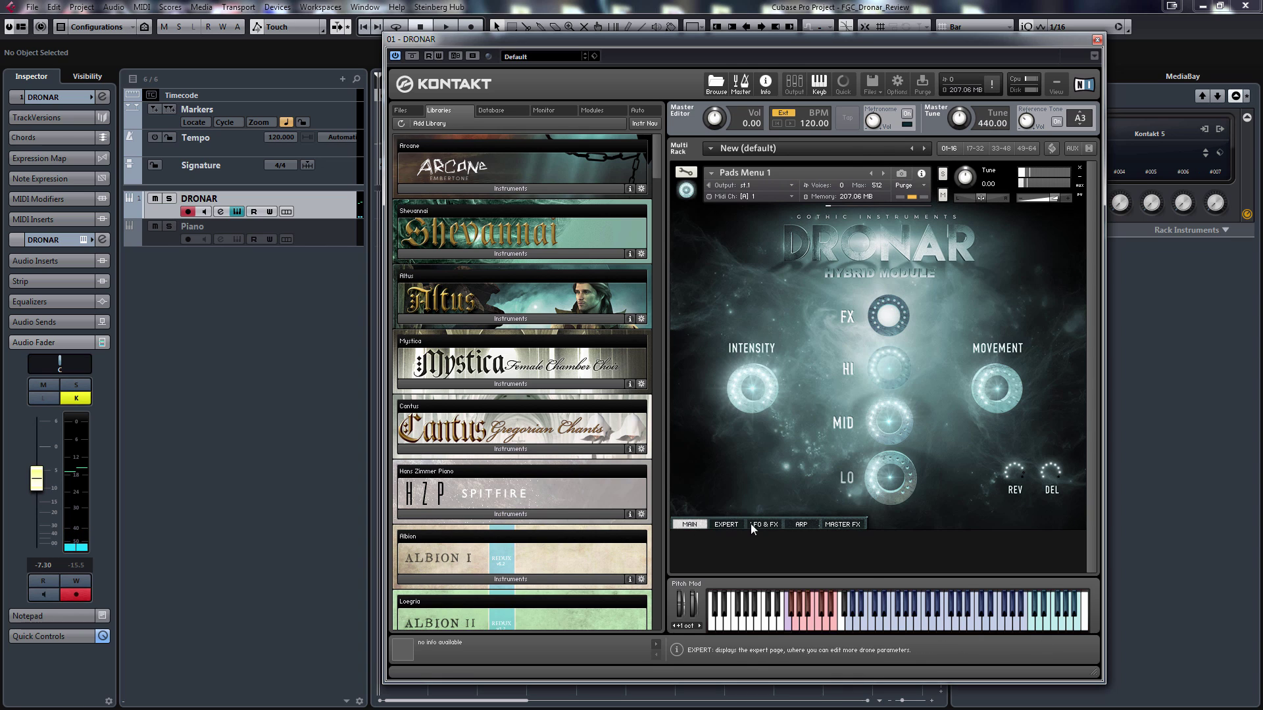
pyautogui.click(762, 525)
pyautogui.click(800, 525)
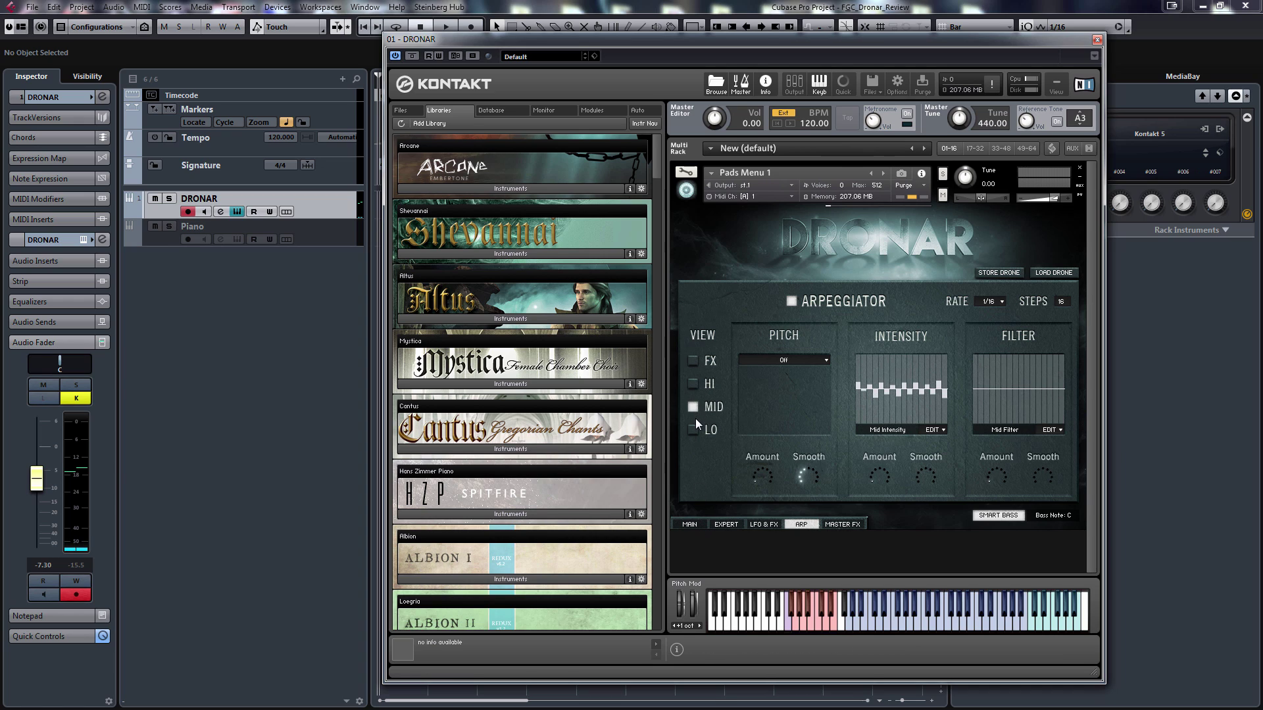
pyautogui.click(692, 360)
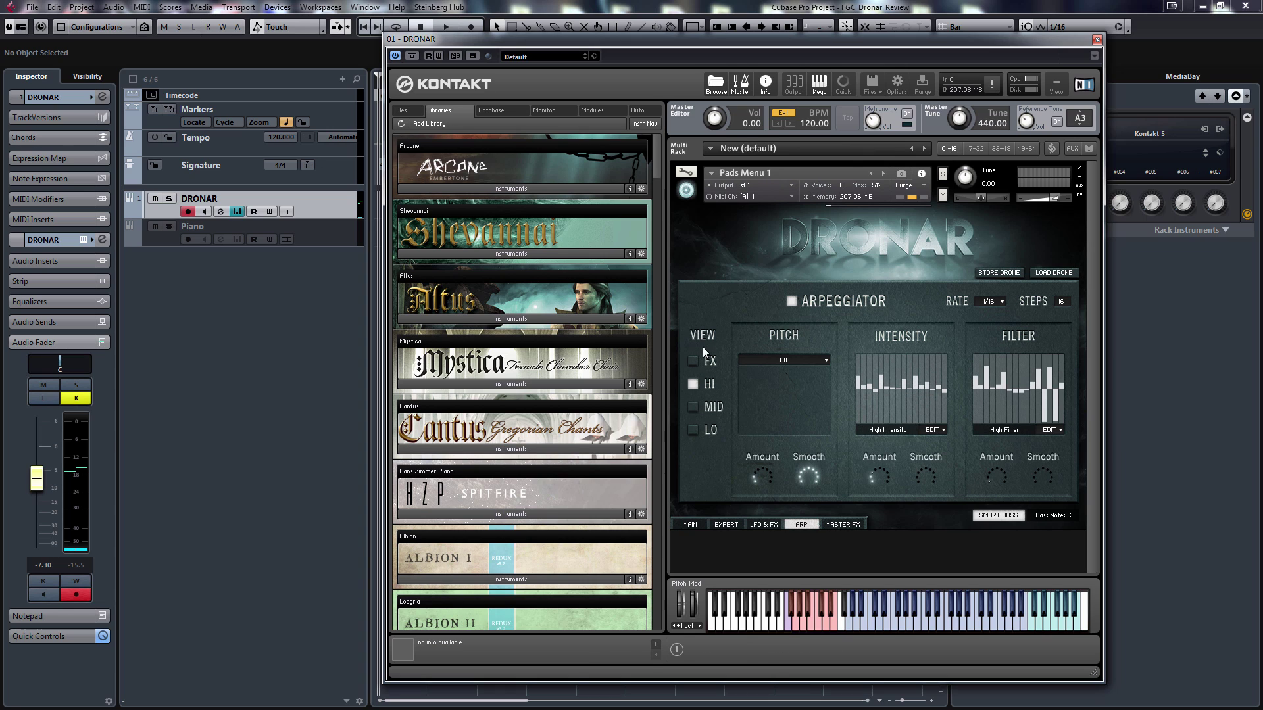
pyautogui.click(761, 524)
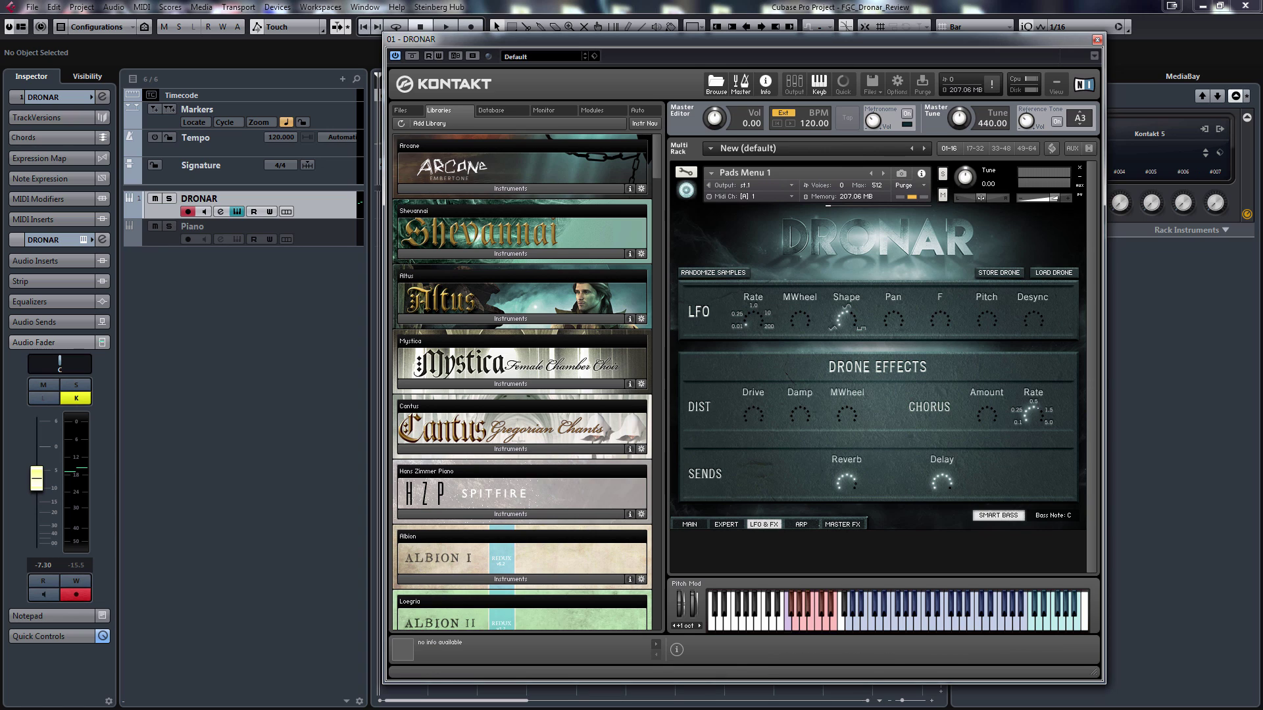
pyautogui.click(802, 524)
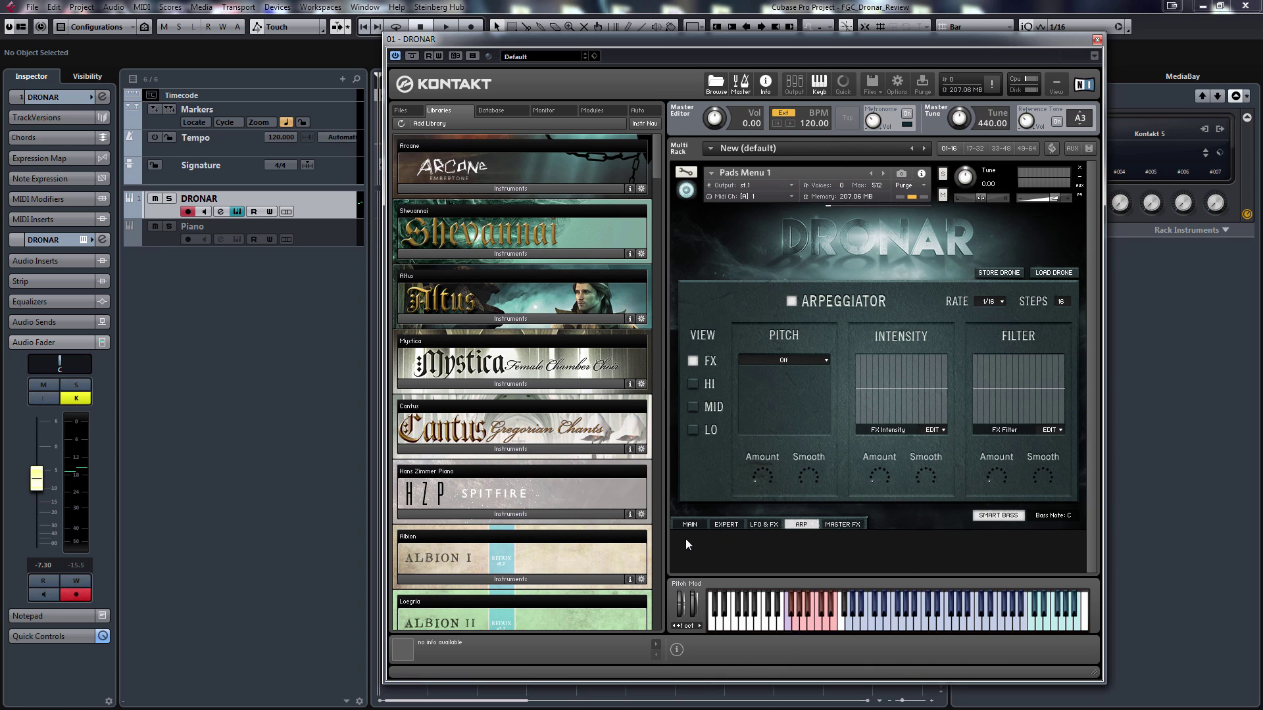
# Replace Pads Menu 1 with the Arp-o-rama Menu instrument from the Quick-Load browser.
pyautogui.rightClick(928, 539)
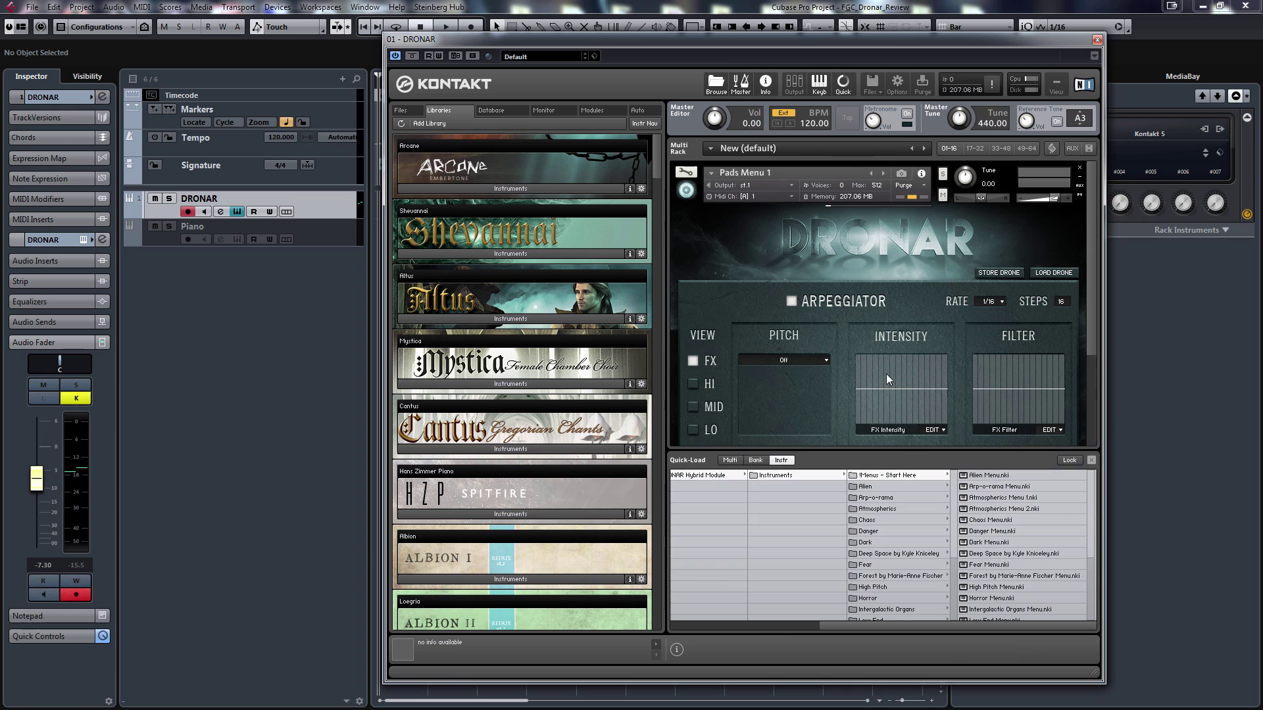
pyautogui.click(881, 503)
pyautogui.click(898, 476)
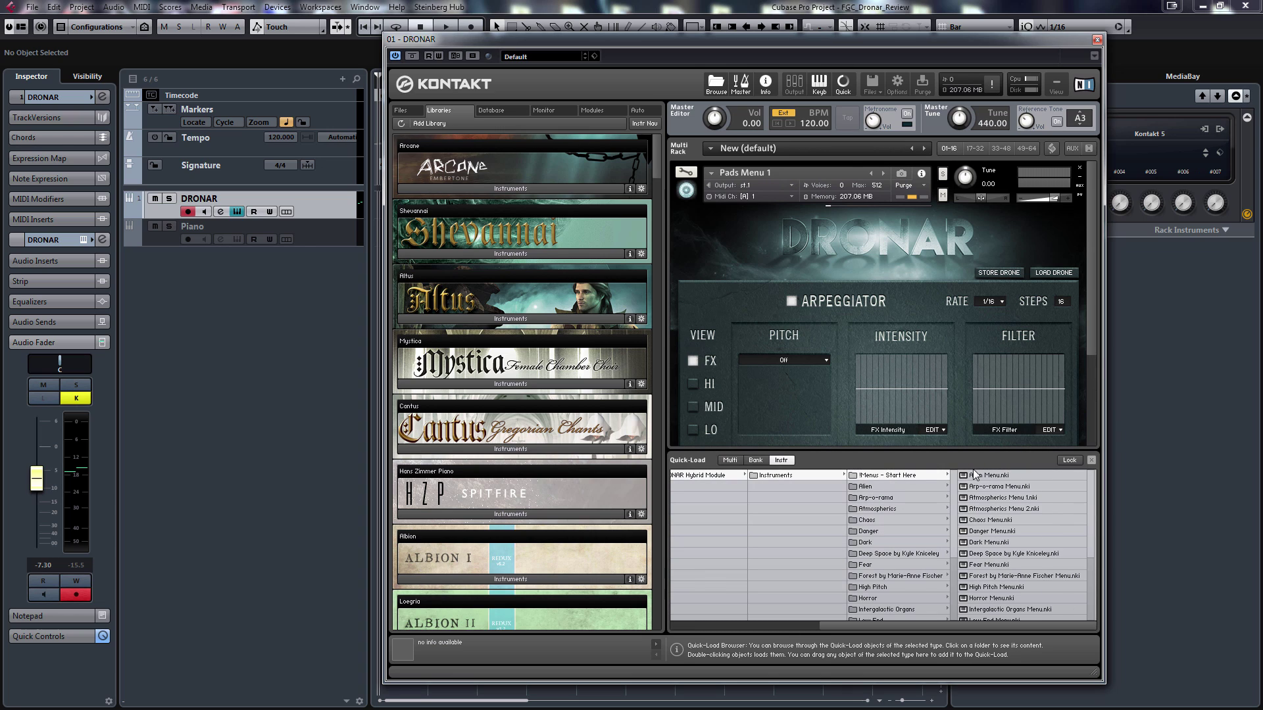
pyautogui.click(1033, 491)
pyautogui.moveTo(1033, 492); pyautogui.dragTo(916, 387)
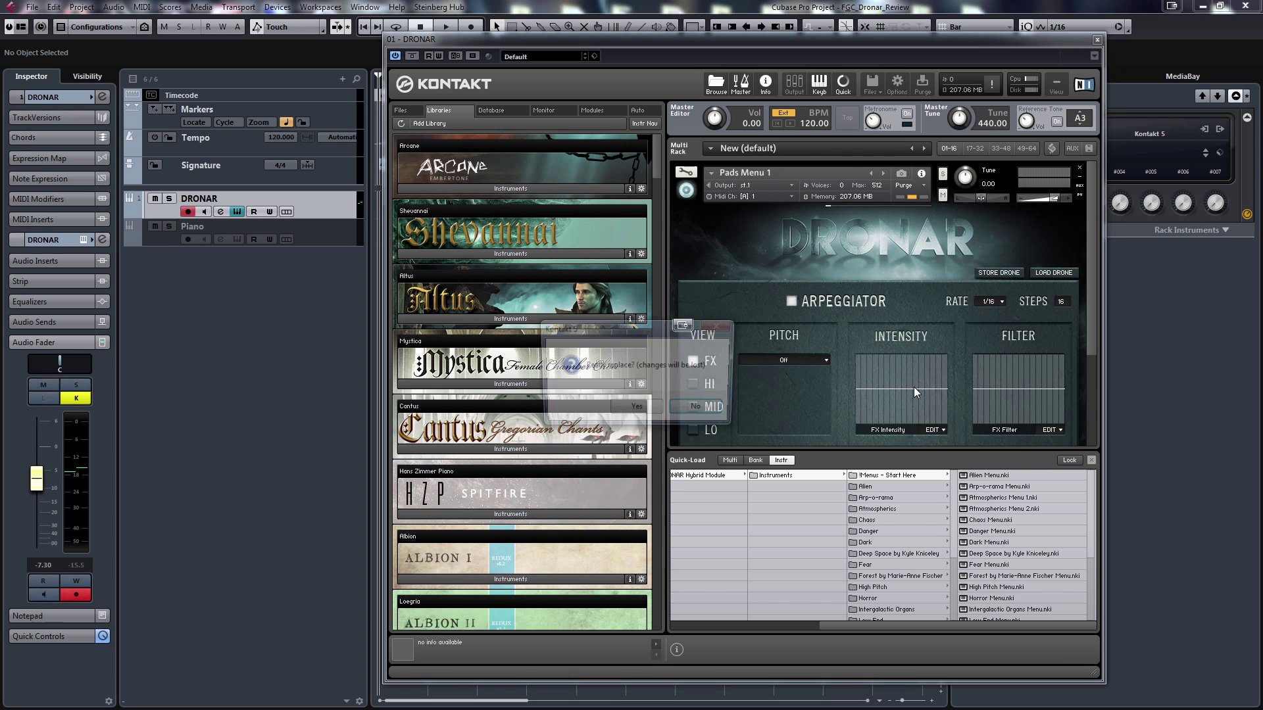
pyautogui.click(666, 424)
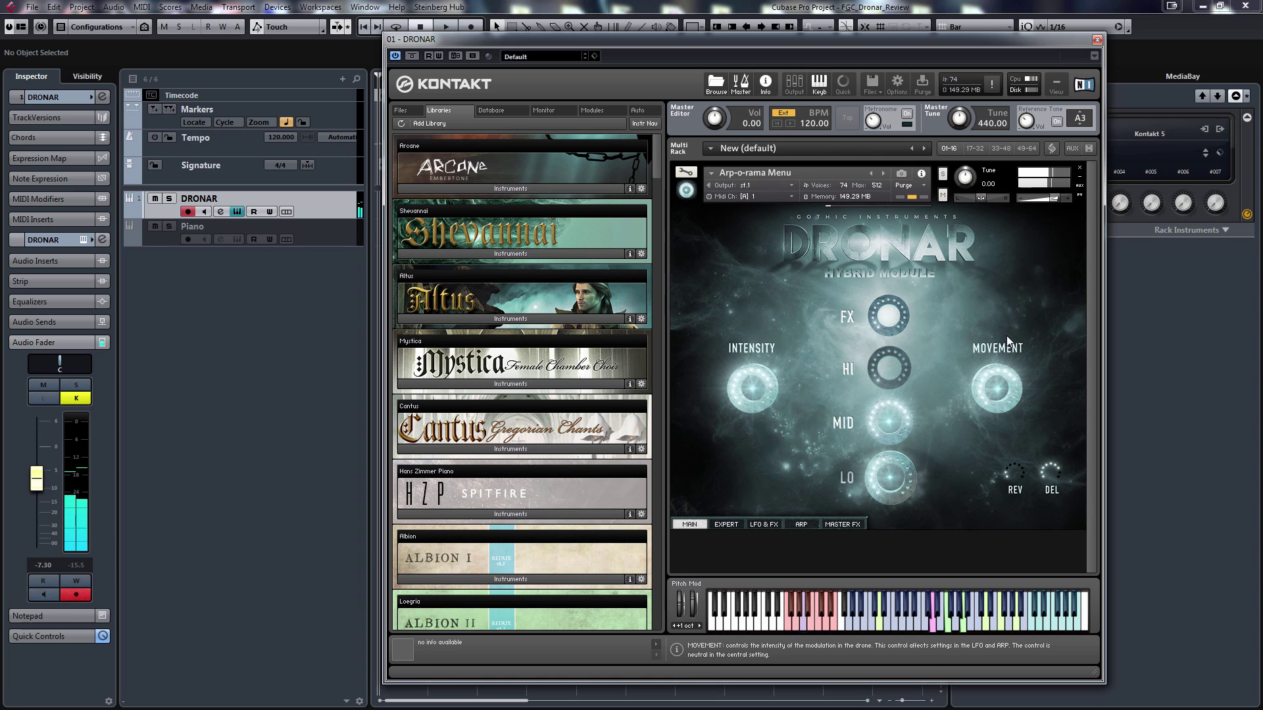
# Compare the arpeggiator settings of the HI, LO and MID layers of the Arp-o-rama Menu.
pyautogui.click(802, 526)
pyautogui.click(693, 383)
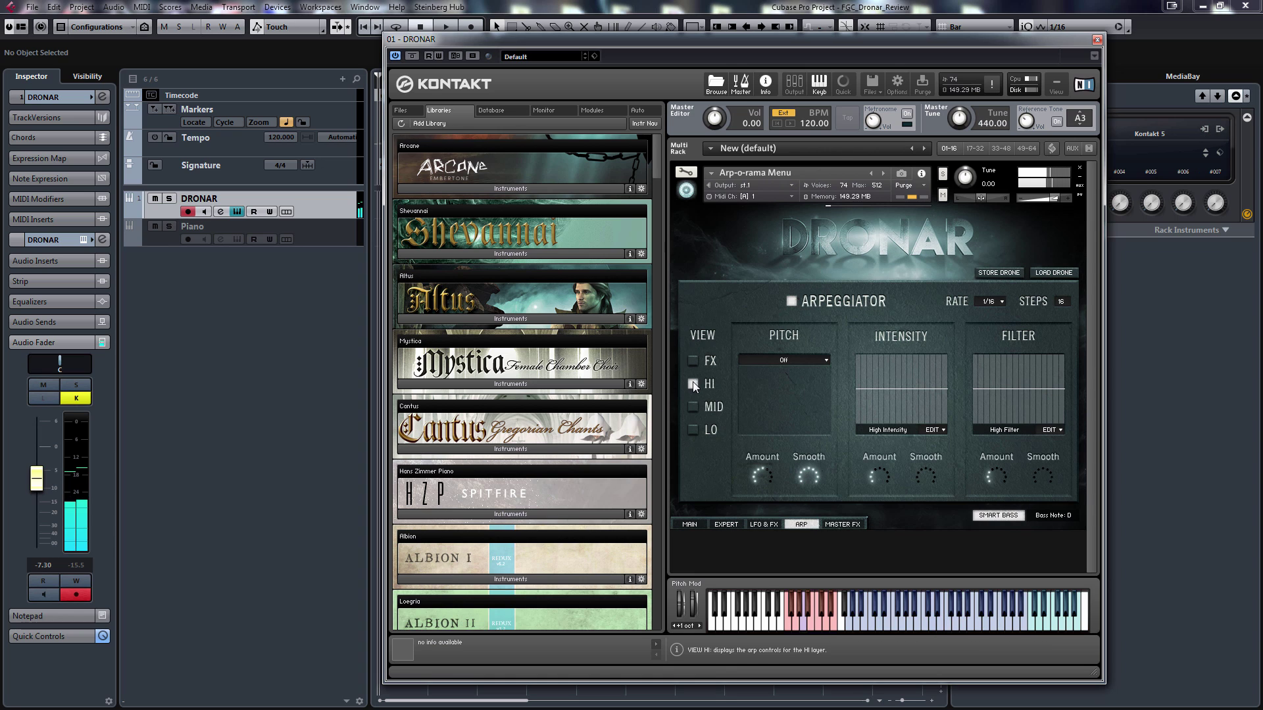
pyautogui.click(692, 430)
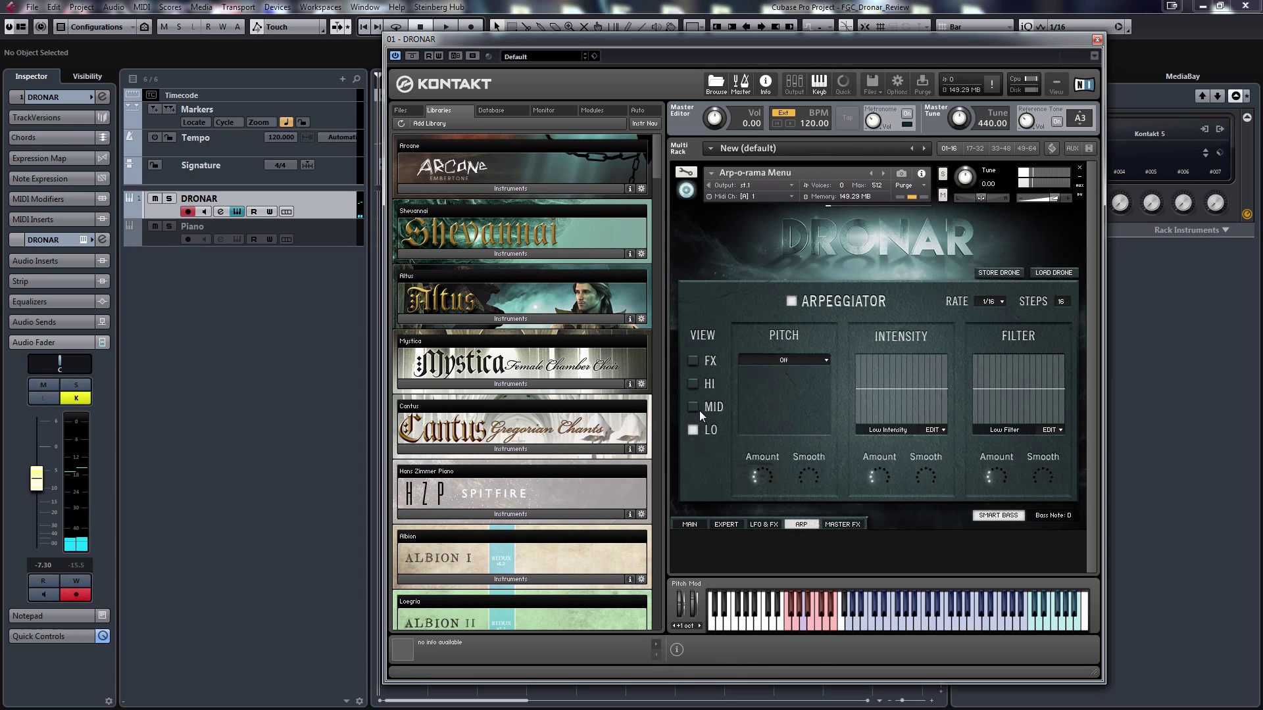
pyautogui.click(698, 408)
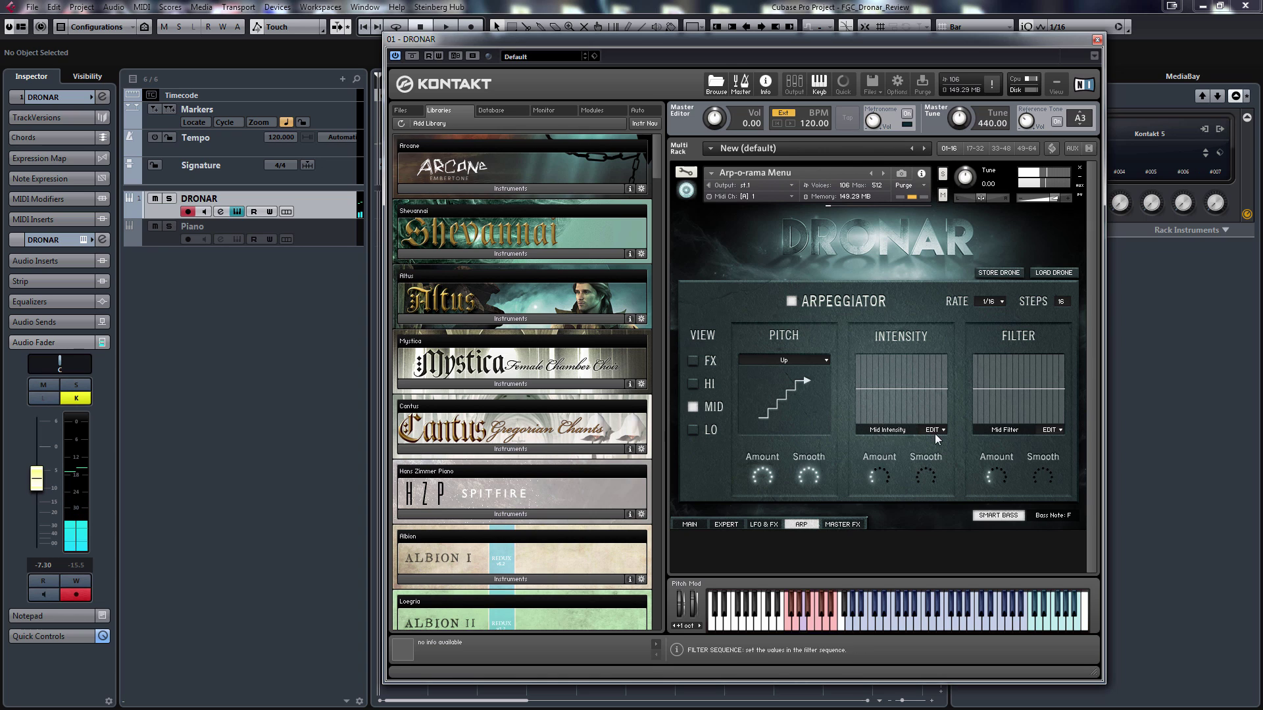
# Turn off the Thick option of the MID layer and check that layer's arpeggiator settings.
pyautogui.click(726, 525)
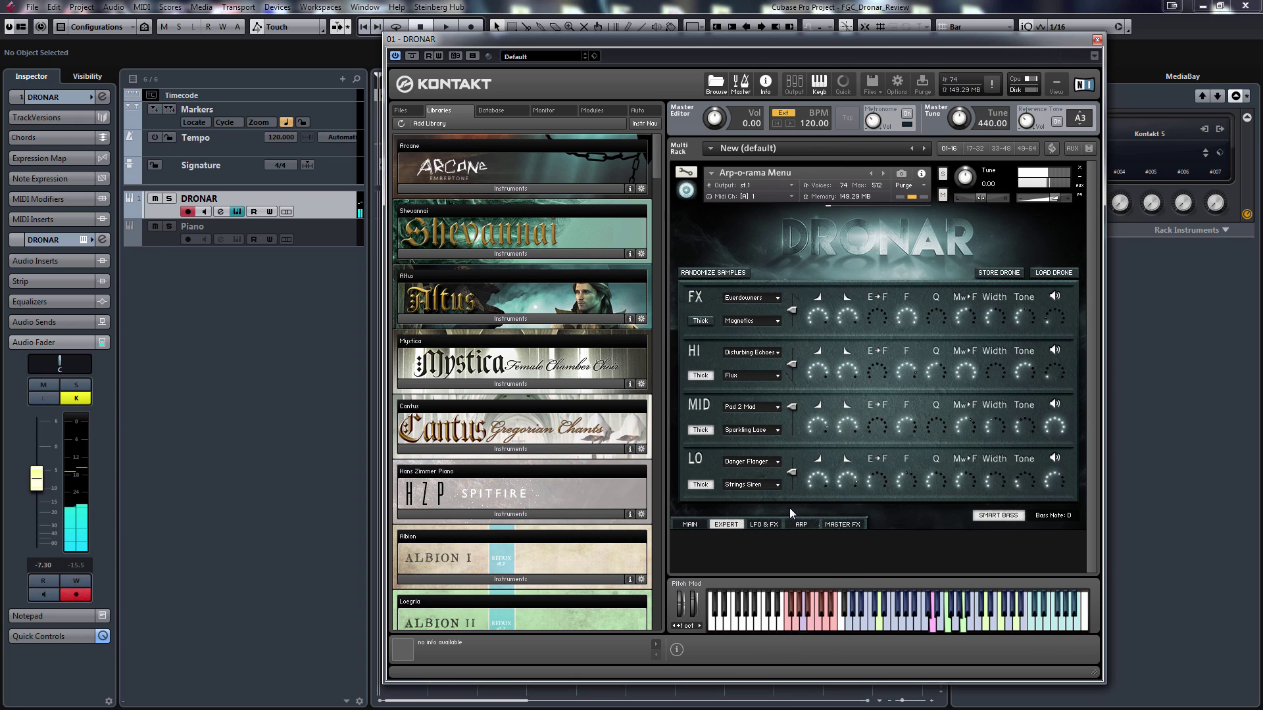
pyautogui.click(805, 525)
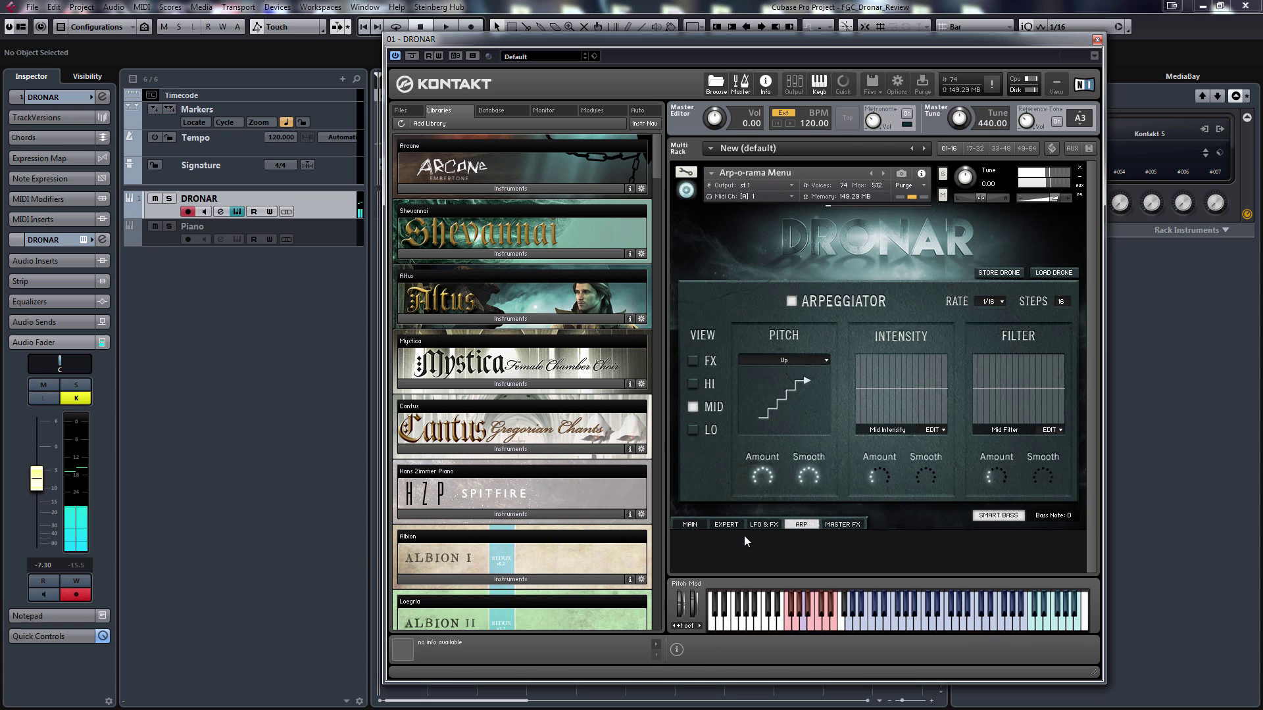
pyautogui.click(728, 525)
pyautogui.click(701, 430)
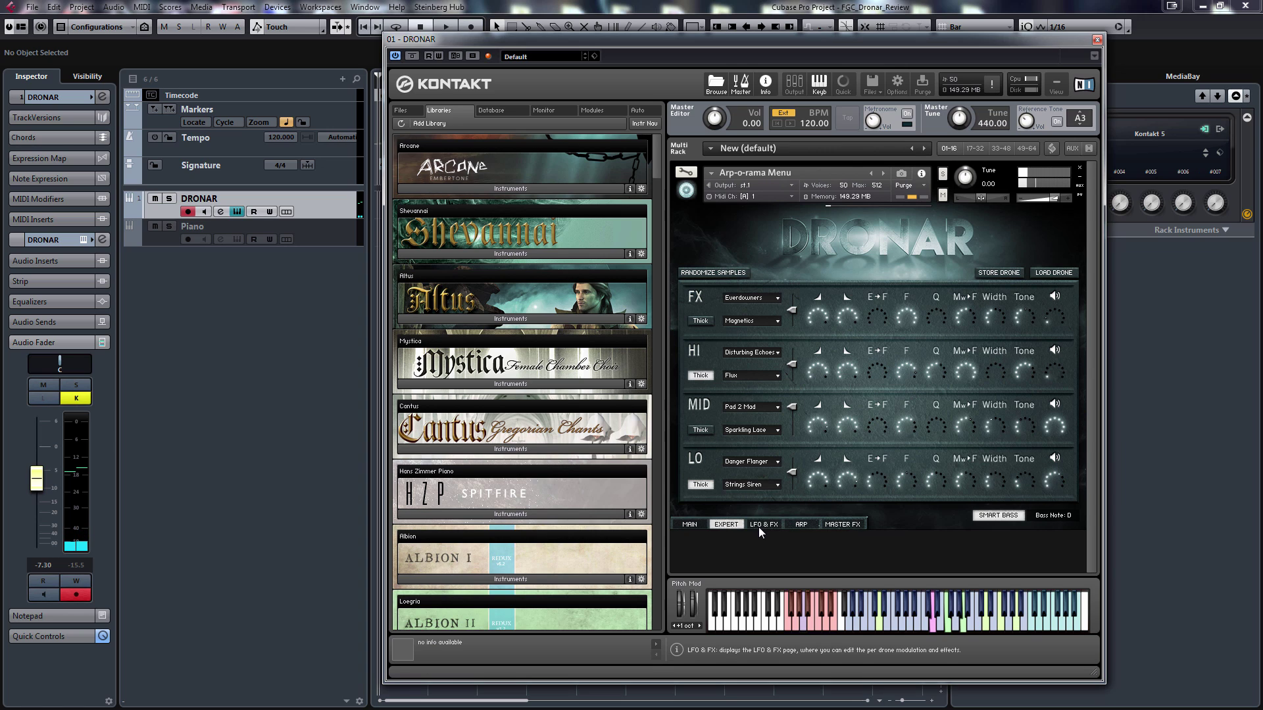
pyautogui.click(802, 525)
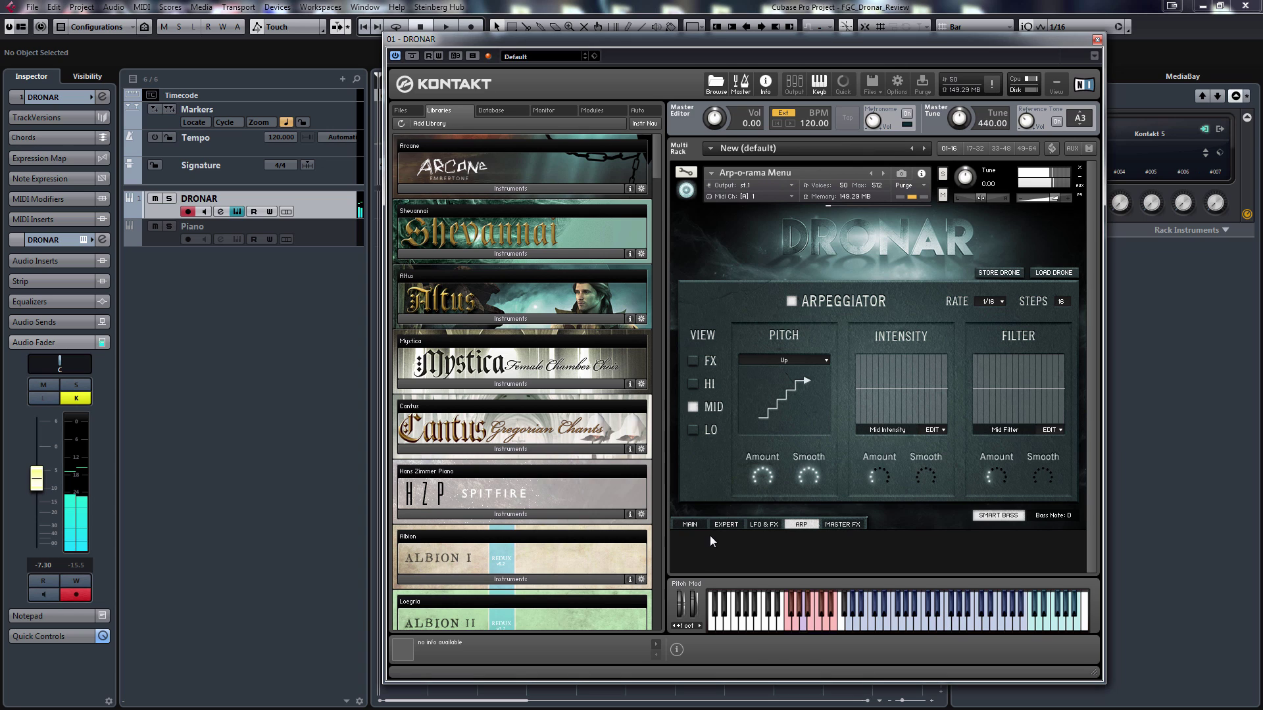
# Solo the drone layers one after another on the Expert page, finishing with MID, and check the MID arpeggiator settings.
pyautogui.click(726, 524)
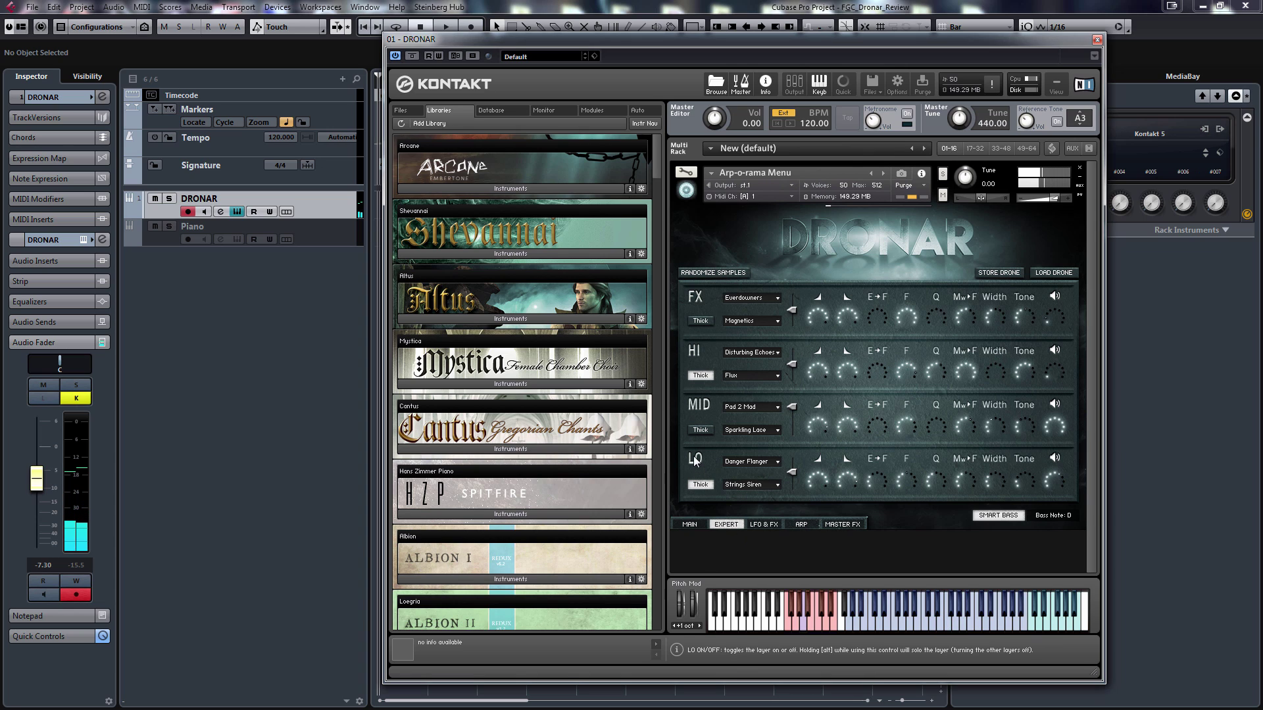
pyautogui.keyDown('alt'); pyautogui.click(698, 405); pyautogui.keyUp('alt')
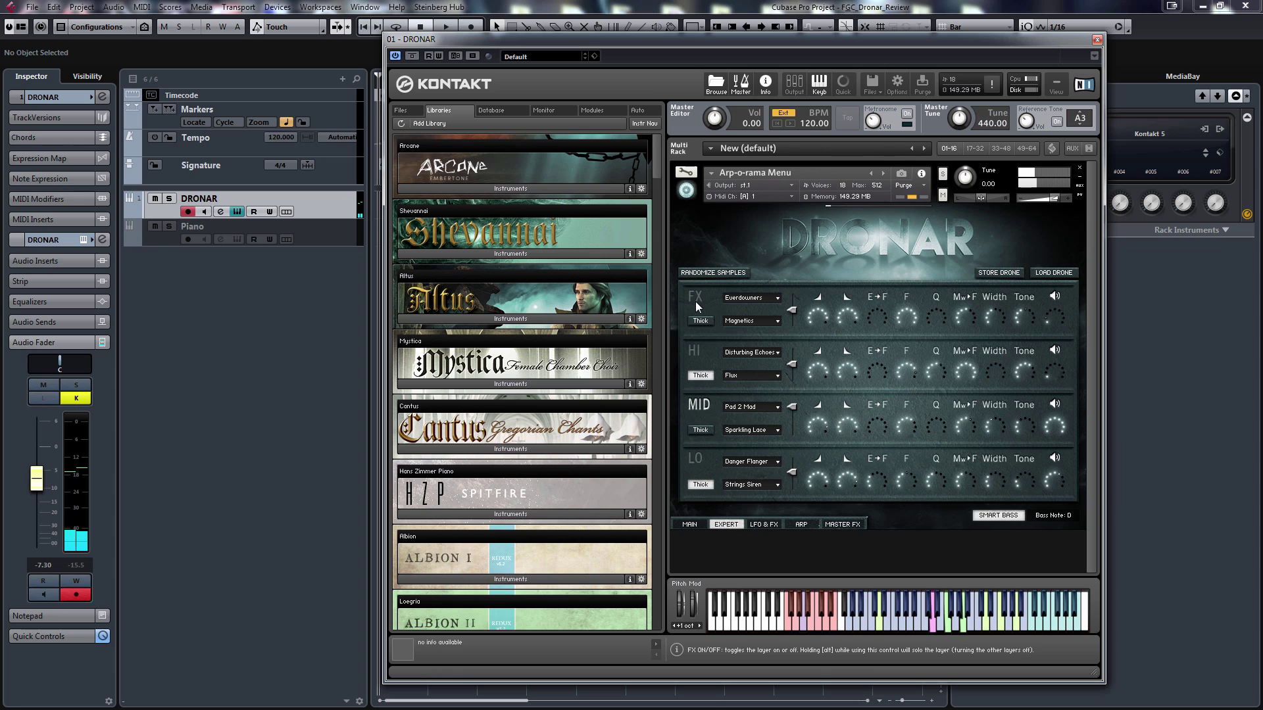
pyautogui.keyDown('alt'); pyautogui.click(702, 463); pyautogui.keyUp('alt')
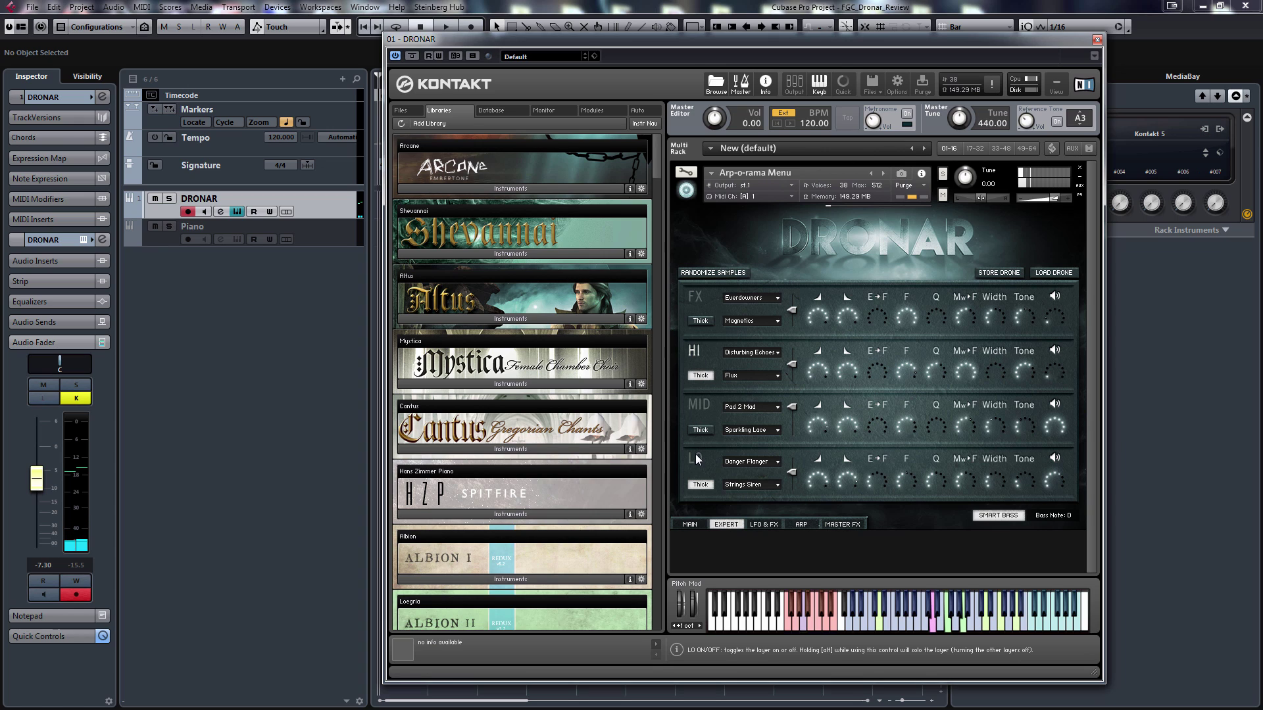
pyautogui.click(797, 524)
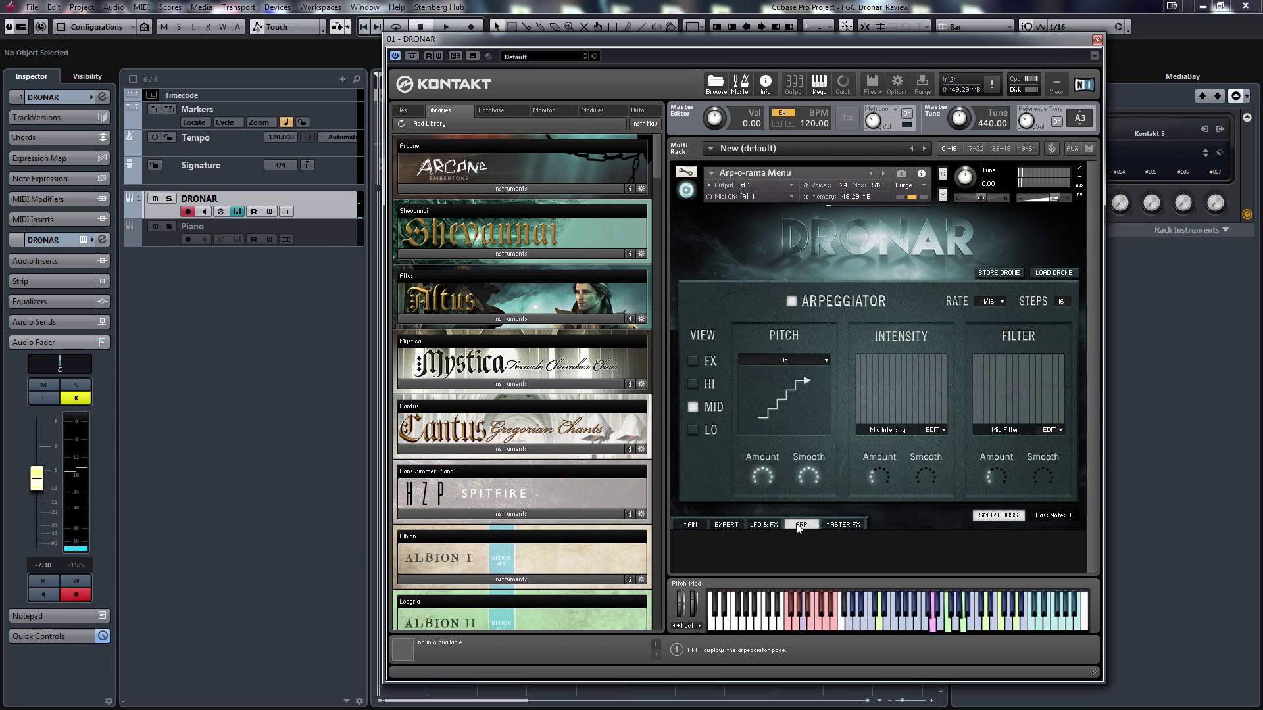
pyautogui.click(698, 407)
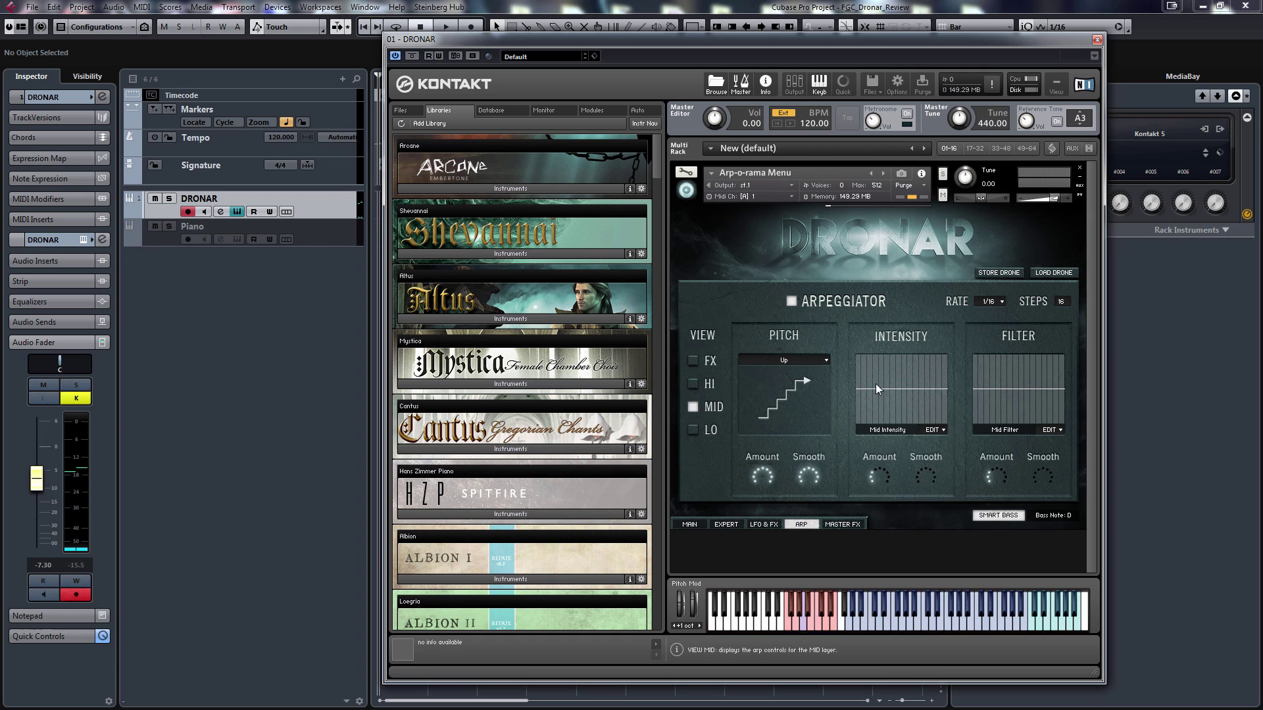
pyautogui.click(729, 525)
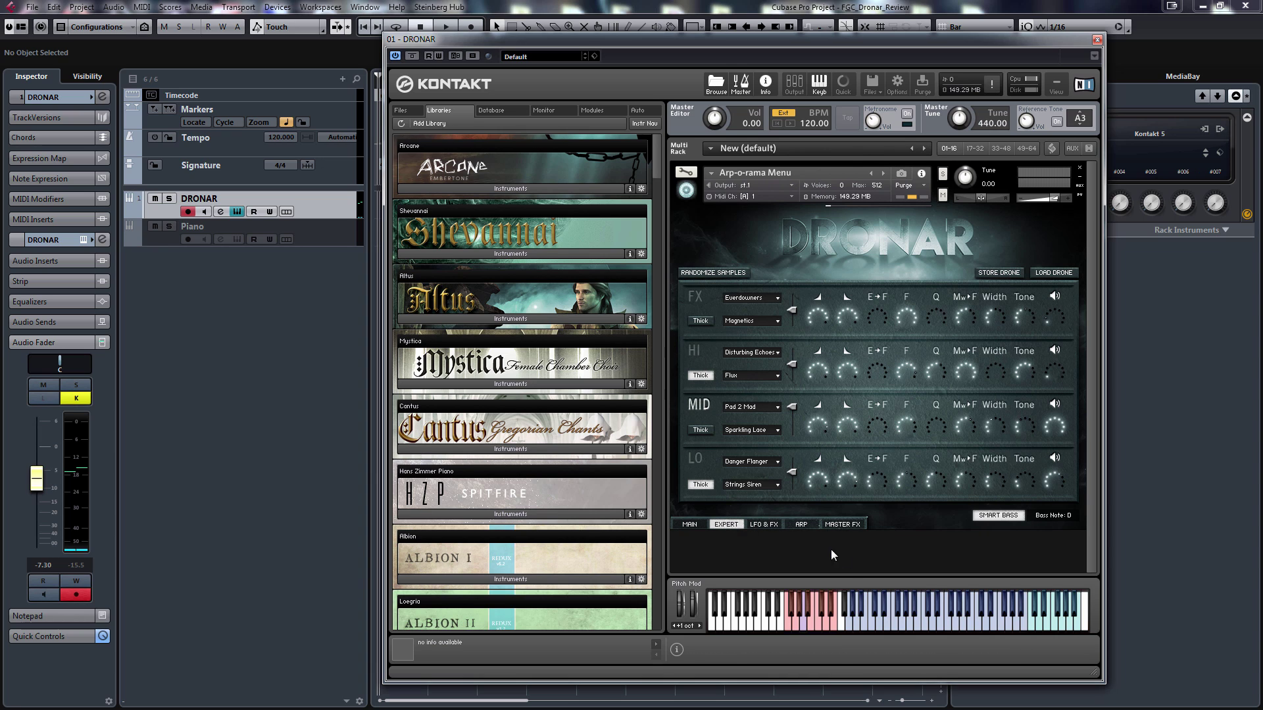
# Try the Down and Random pitch modes on the MID layer's arpeggiator while auditioning it.
pyautogui.click(802, 524)
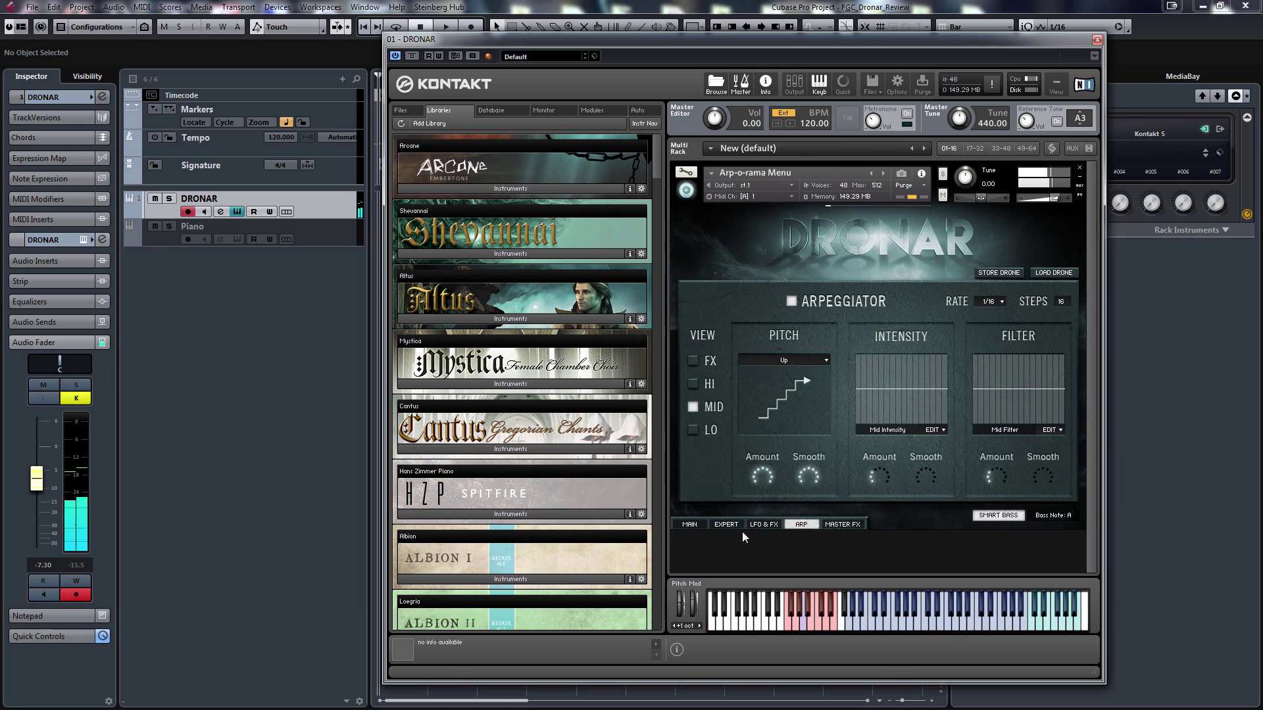
pyautogui.click(799, 359)
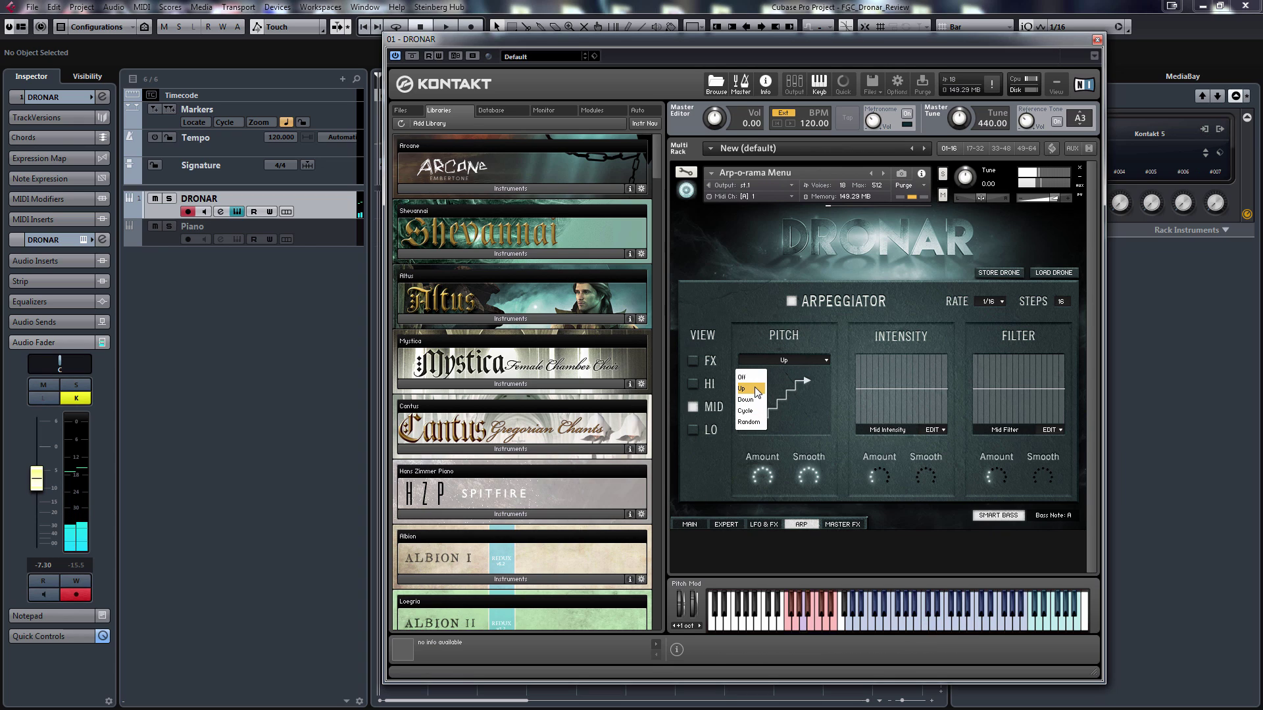
pyautogui.click(755, 400)
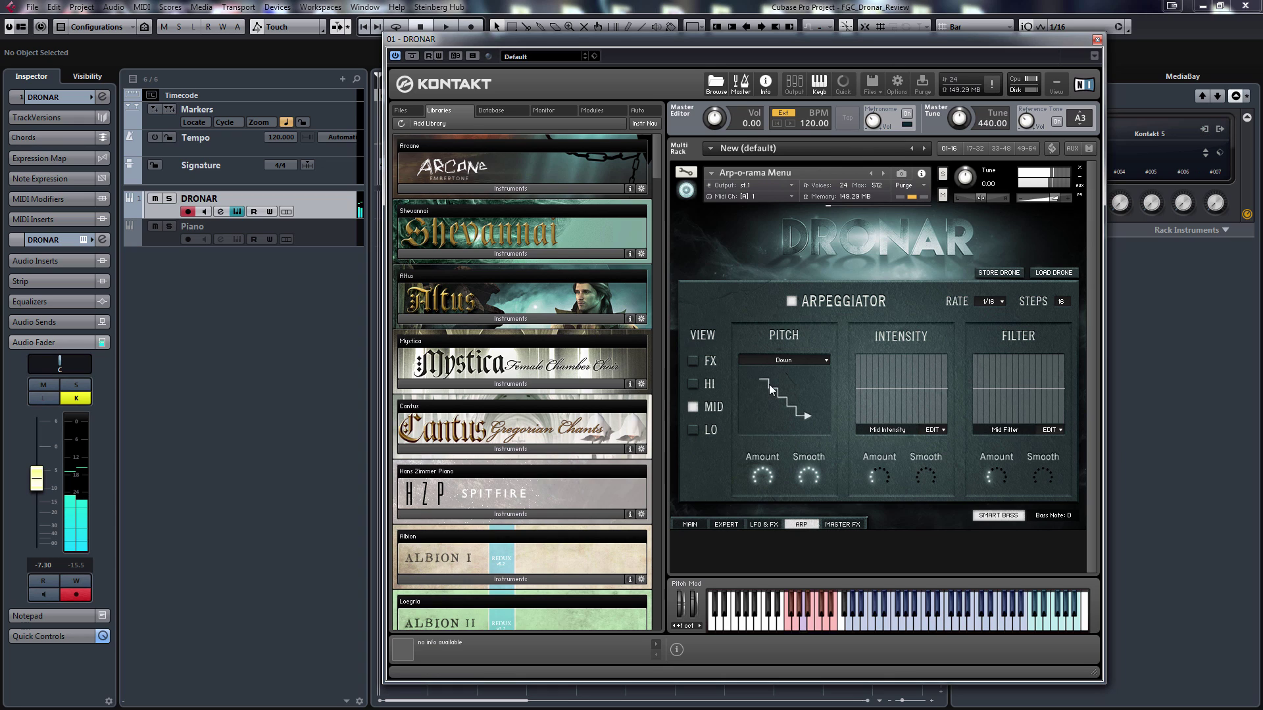
pyautogui.click(806, 360)
pyautogui.click(750, 423)
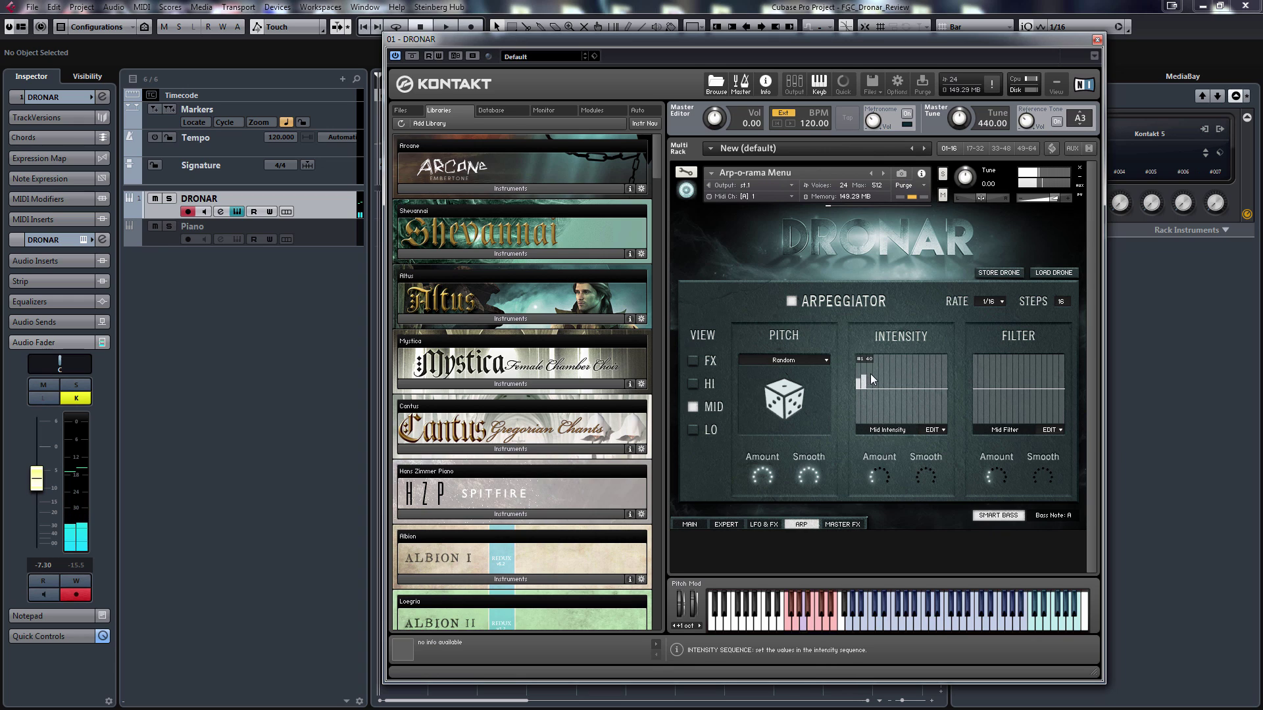
# Draw curved step sequences for the MID layer's intensity and filter, reshaping the intensity curve to dip below the centre line.
pyautogui.moveTo(925, 380); pyautogui.dragTo(947, 383)
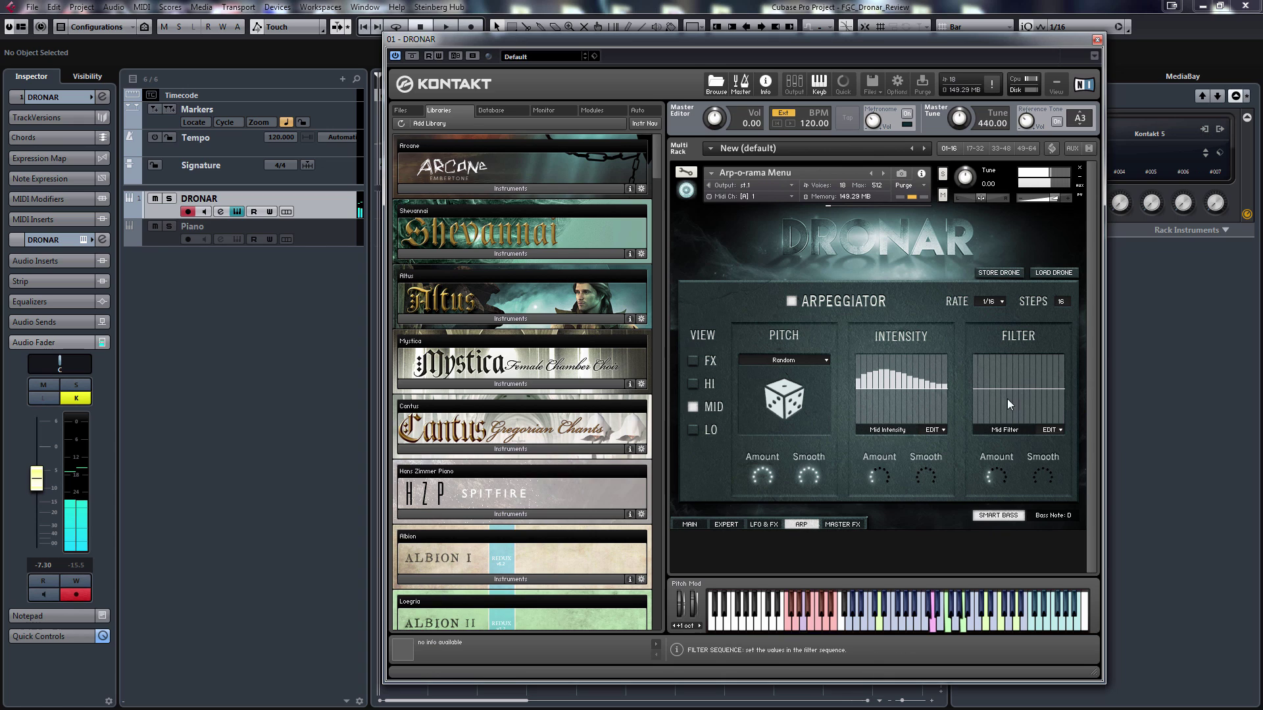
pyautogui.moveTo(975, 388)
pyautogui.mouseDown()
pyautogui.moveTo(990, 405)
pyautogui.moveTo(1052, 417)
pyautogui.moveTo(1061, 403)
pyautogui.moveTo(1013, 416)
pyautogui.moveTo(974, 400)
pyautogui.mouseUp()
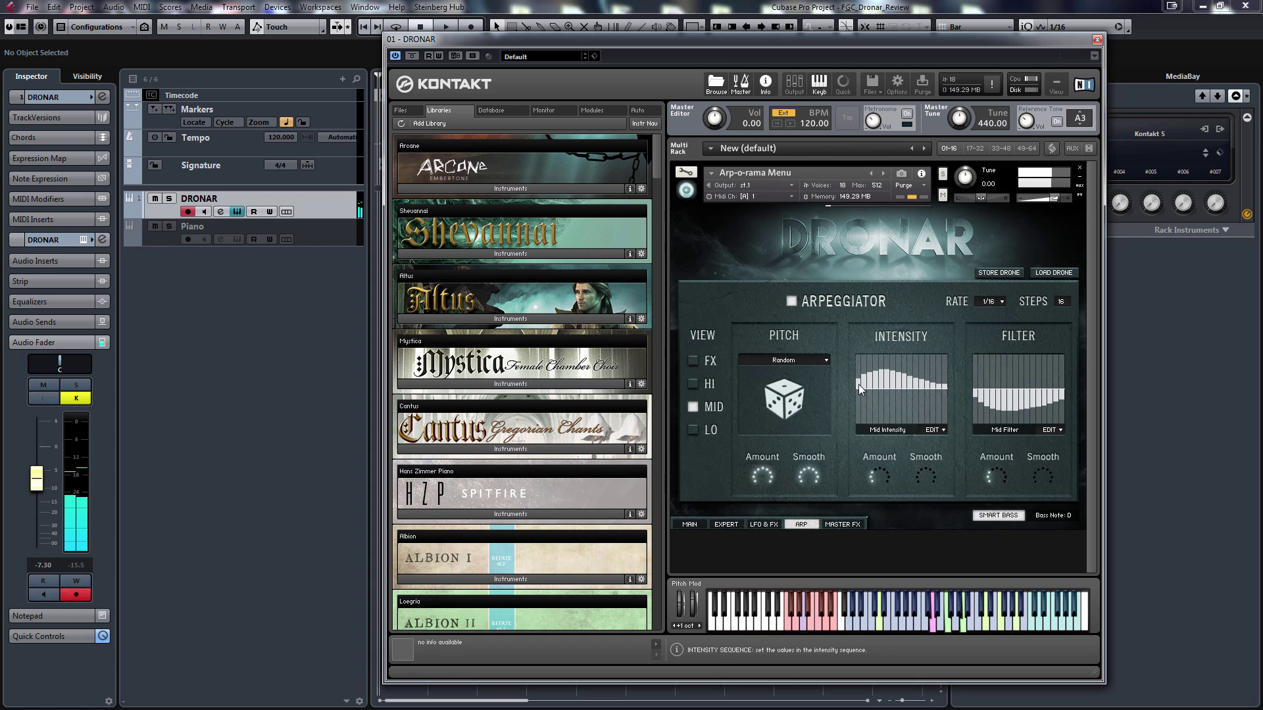
pyautogui.moveTo(858, 387)
pyautogui.mouseDown()
pyautogui.moveTo(909, 409)
pyautogui.moveTo(948, 385)
pyautogui.mouseUp()
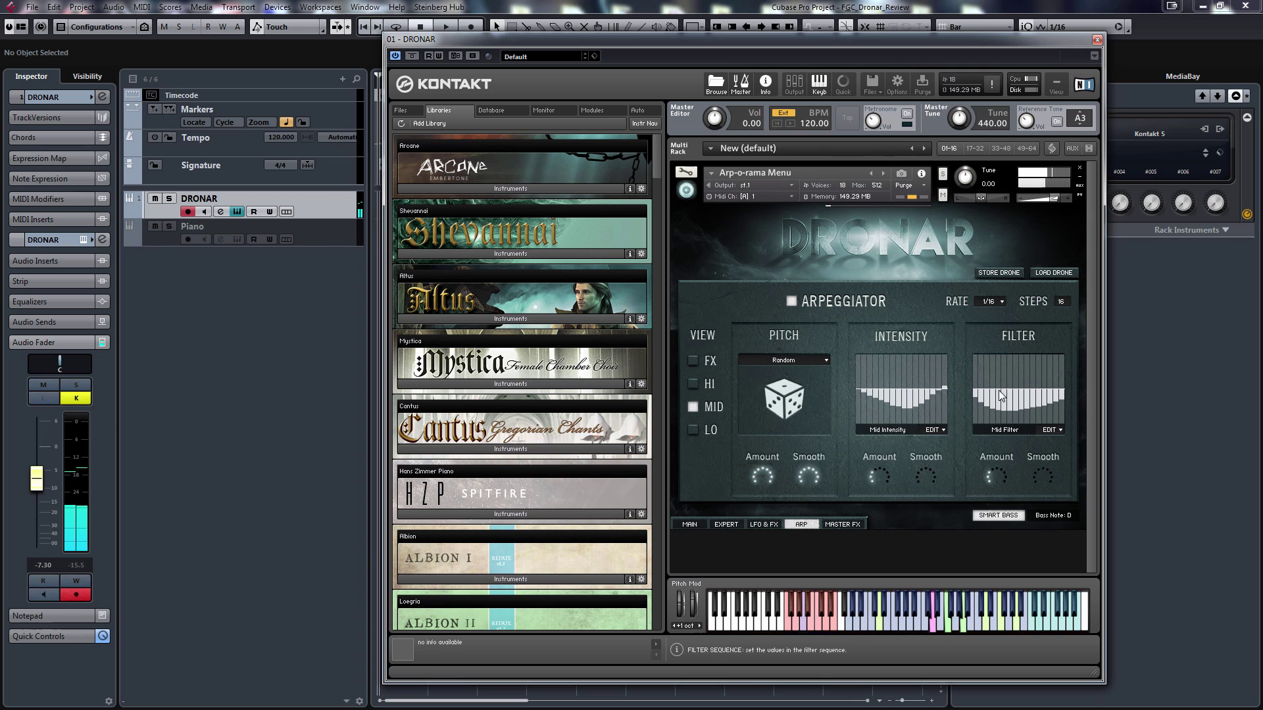
# Set the MID layer's arpeggiator pitch mode to Cycle and return to the Expert page.
pyautogui.click(784, 359)
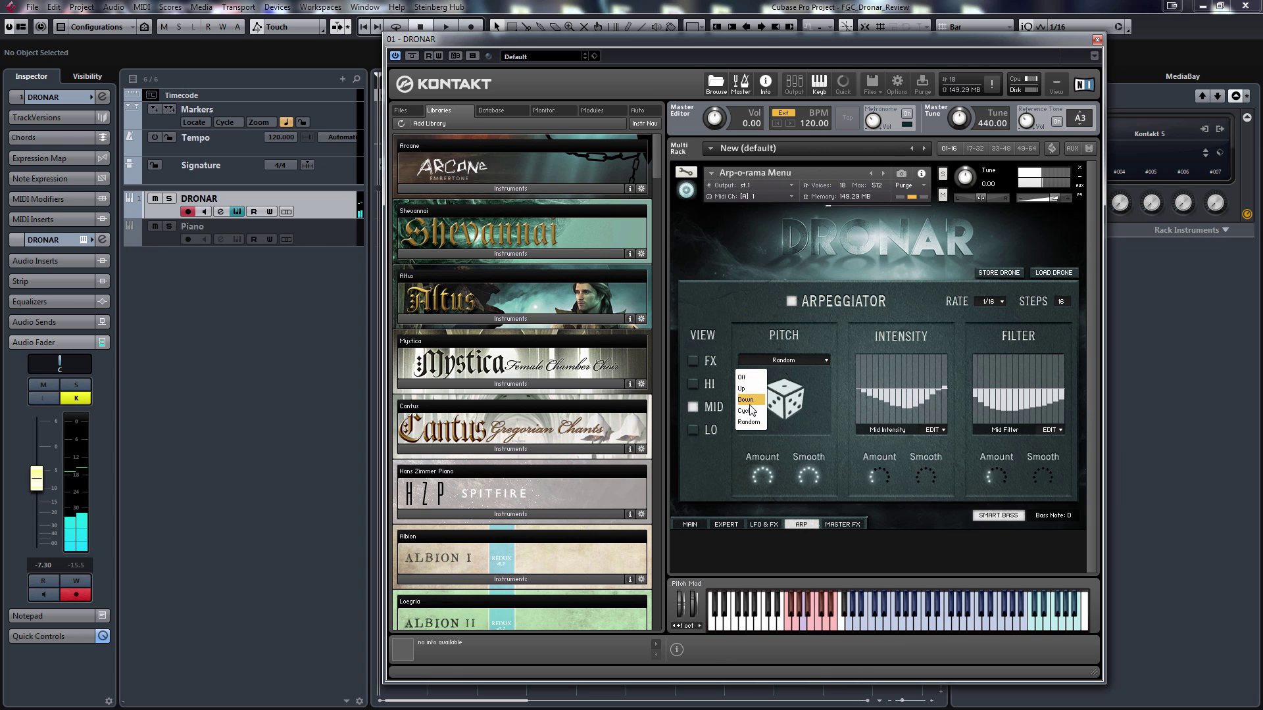
pyautogui.click(747, 411)
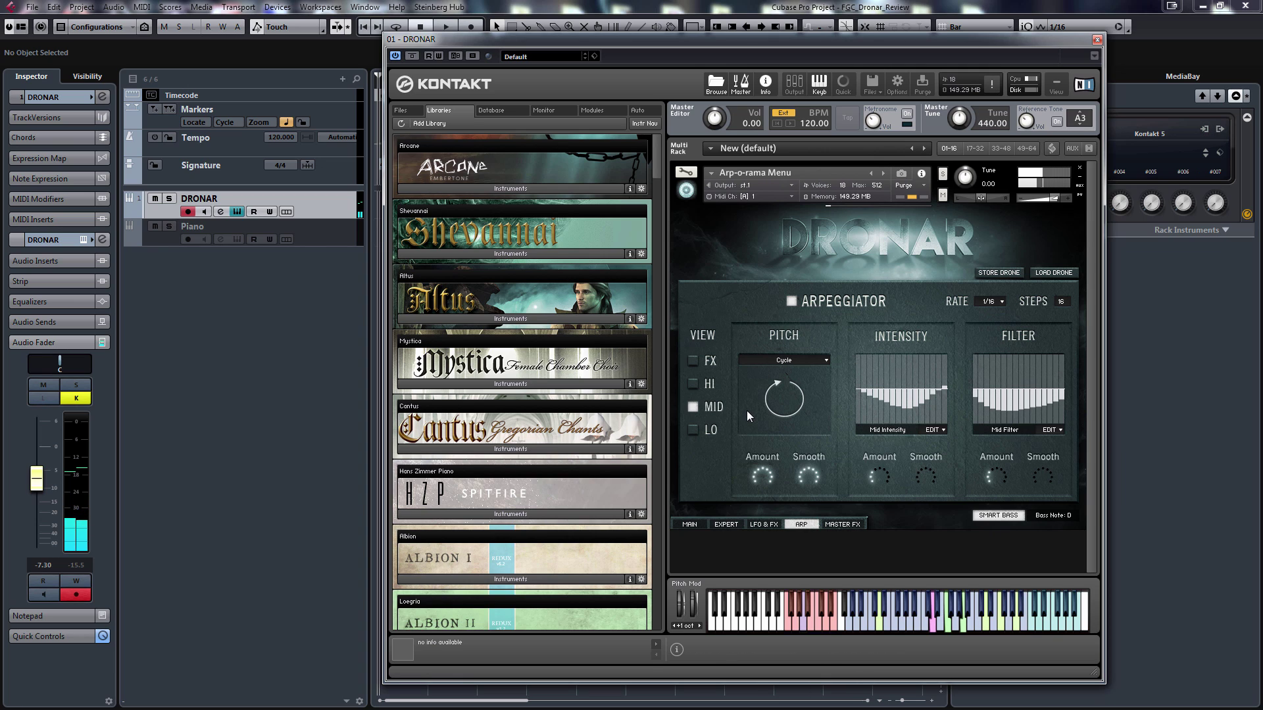
pyautogui.click(726, 524)
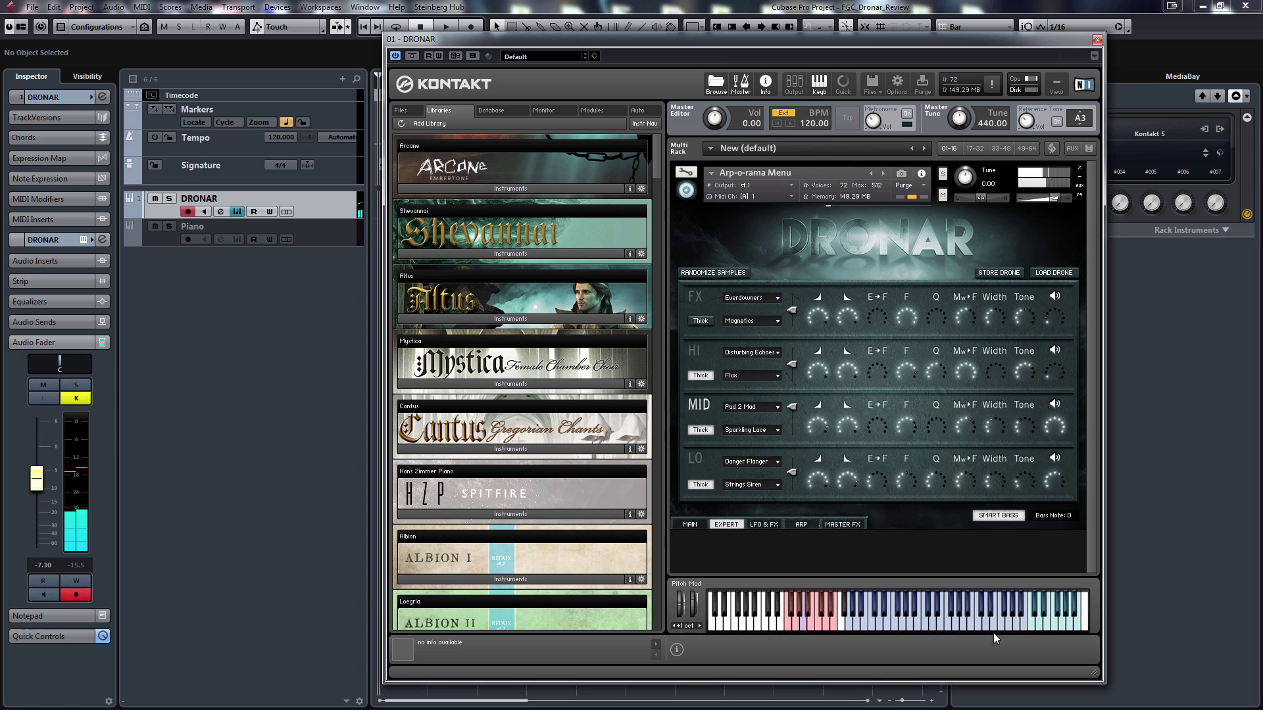
# Audition the drone from the Main page, then look through the Expert, LFO & FX, ARP and Master FX pages.
pyautogui.click(691, 526)
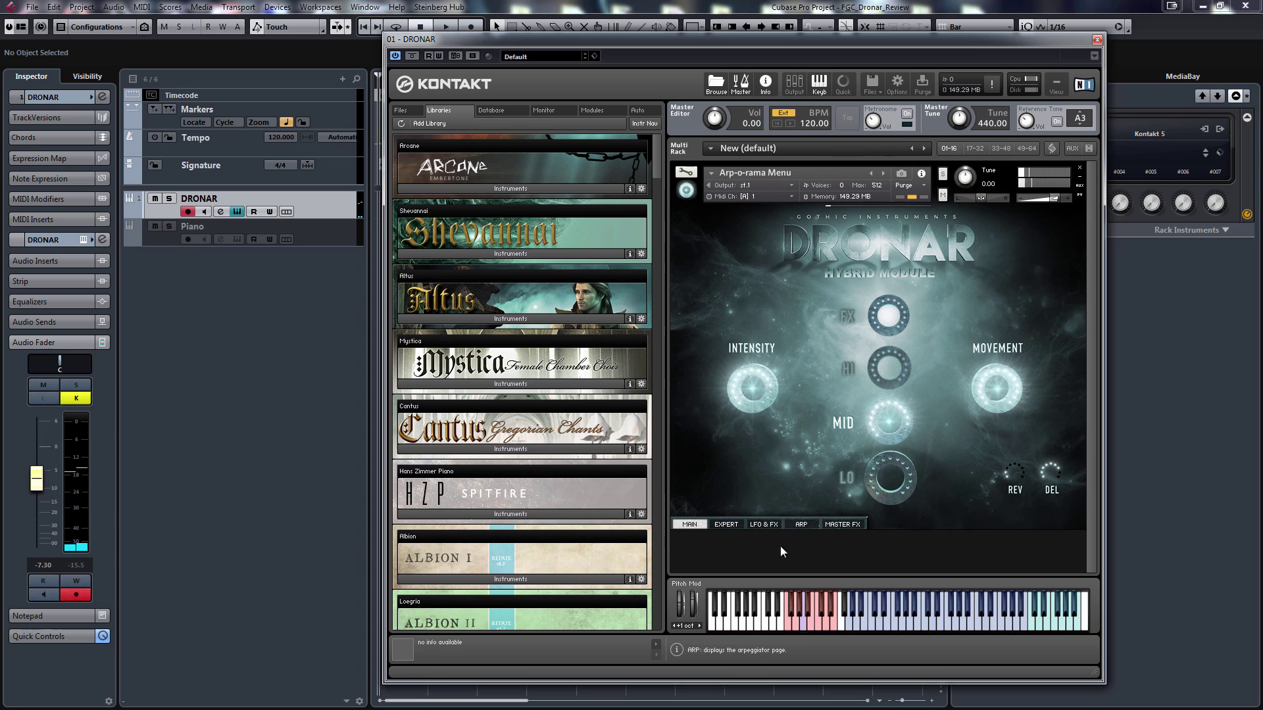
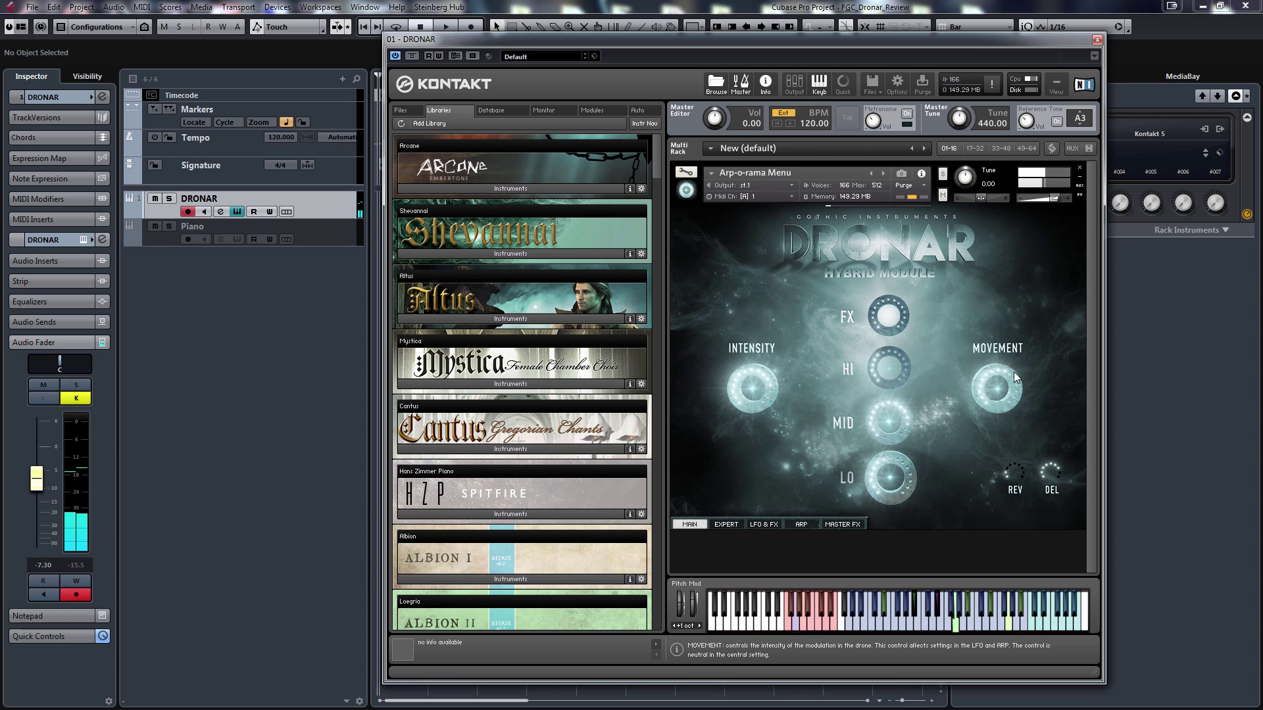
pyautogui.click(725, 525)
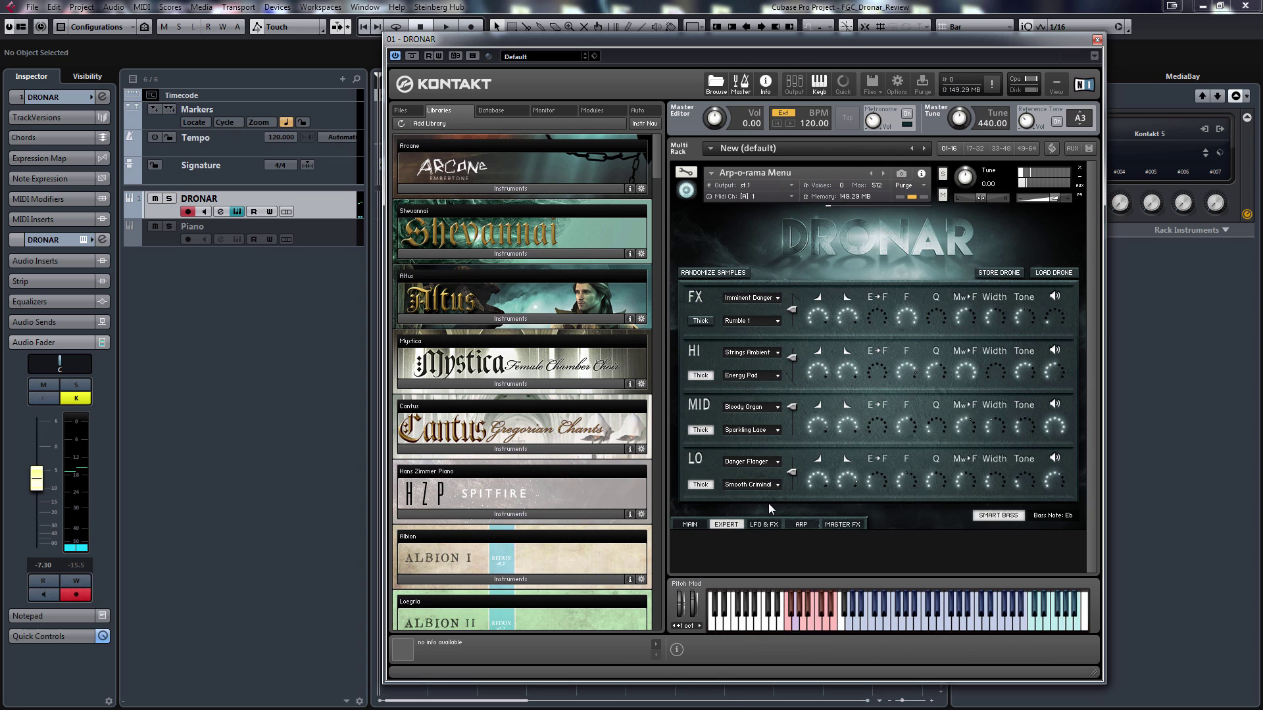
pyautogui.click(763, 524)
pyautogui.click(804, 524)
pyautogui.click(834, 525)
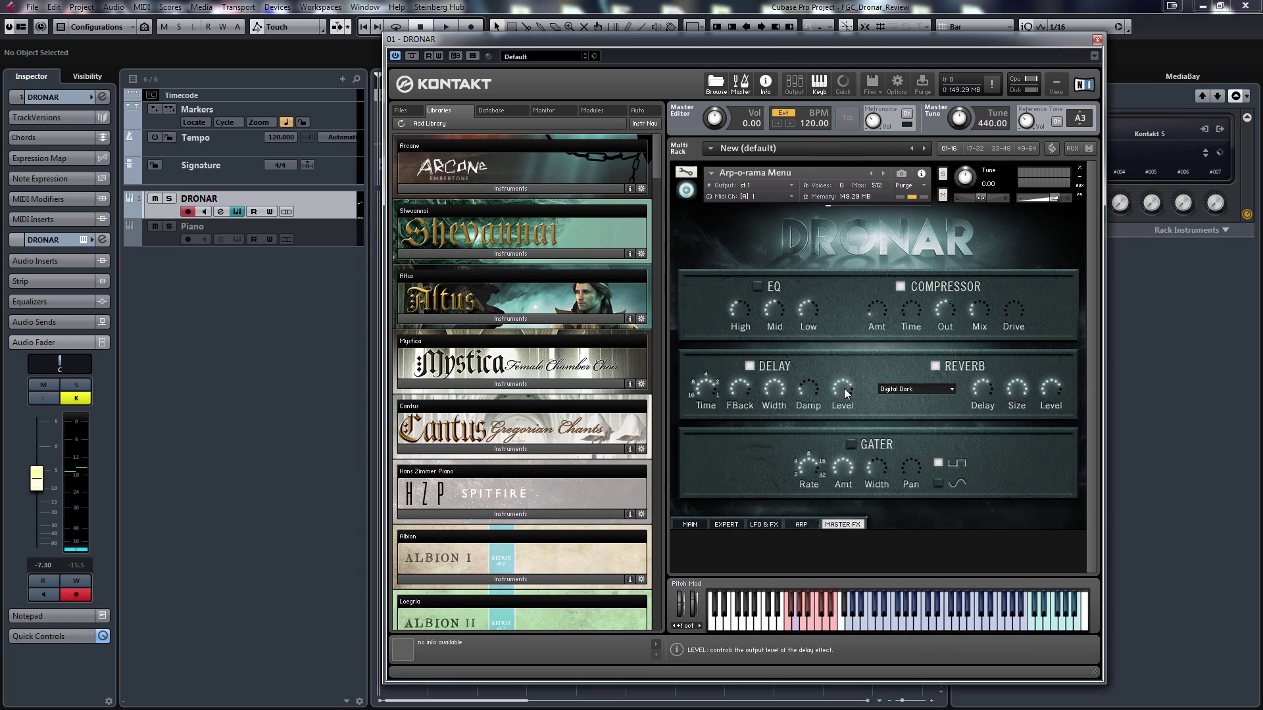
# Browse the available Master FX reverb types and close the list without choosing another one.
pyautogui.click(953, 388)
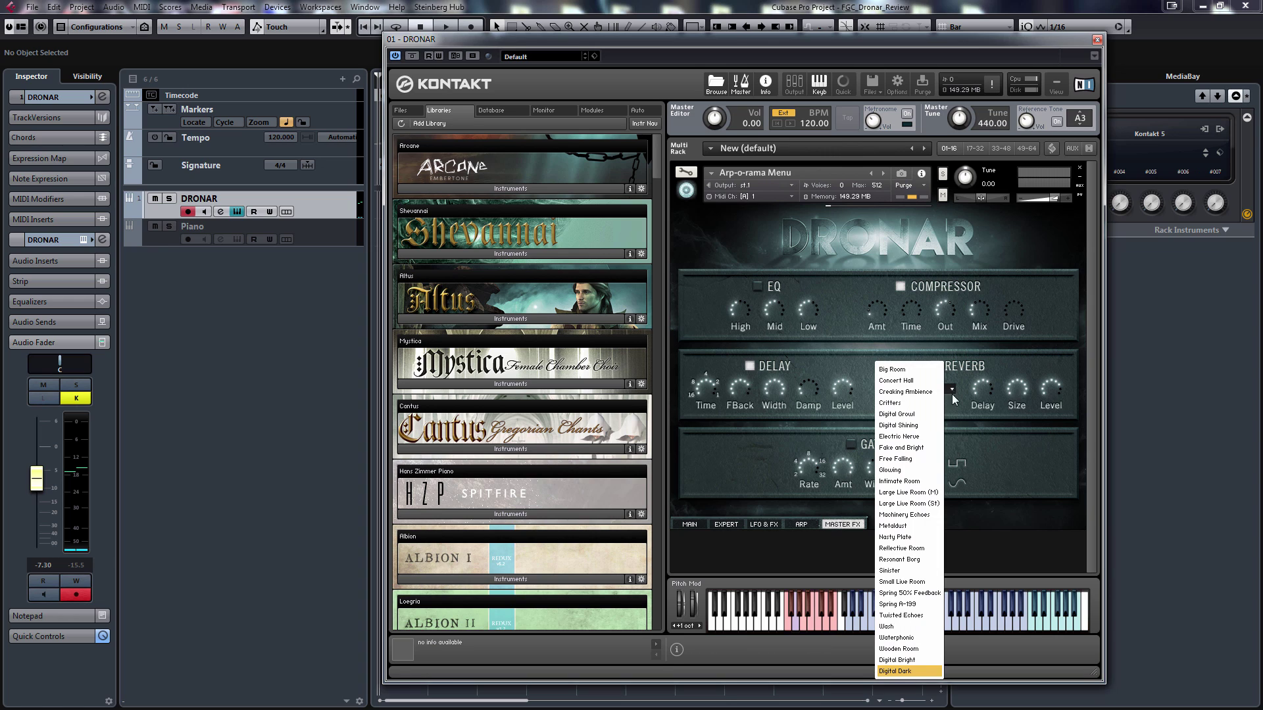
pyautogui.click(988, 437)
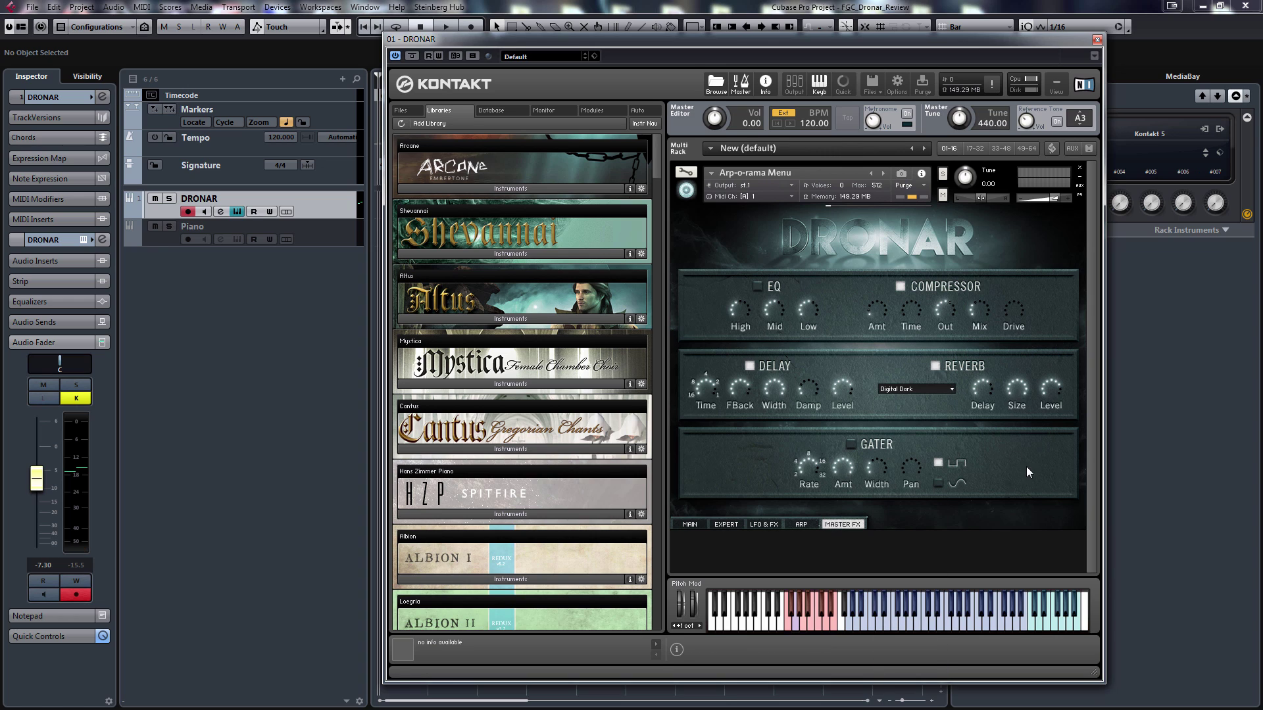
pyautogui.click(945, 393)
pyautogui.click(966, 330)
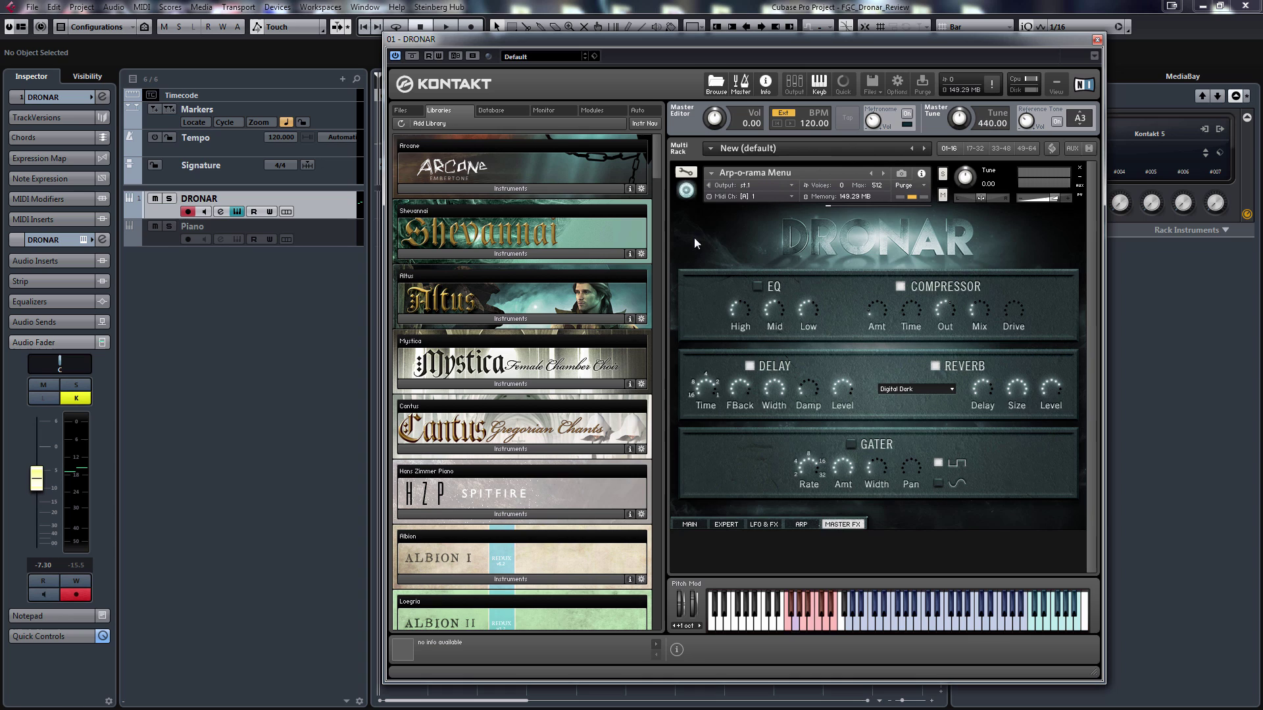
# Inspect the patch's insert and send effects in Kontakt's instrument editor, comparing the Convolution and Reverb send modules, and return to Master FX.
pyautogui.click(690, 175)
pyautogui.click(682, 399)
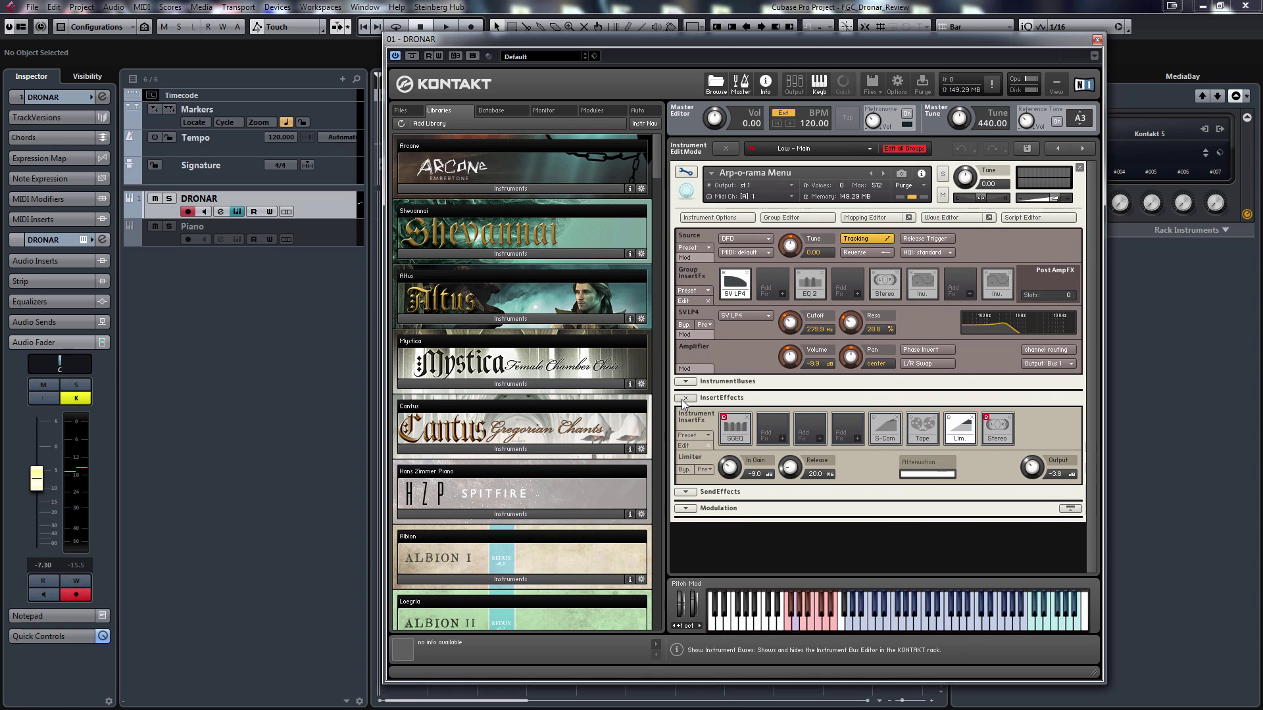
pyautogui.click(694, 492)
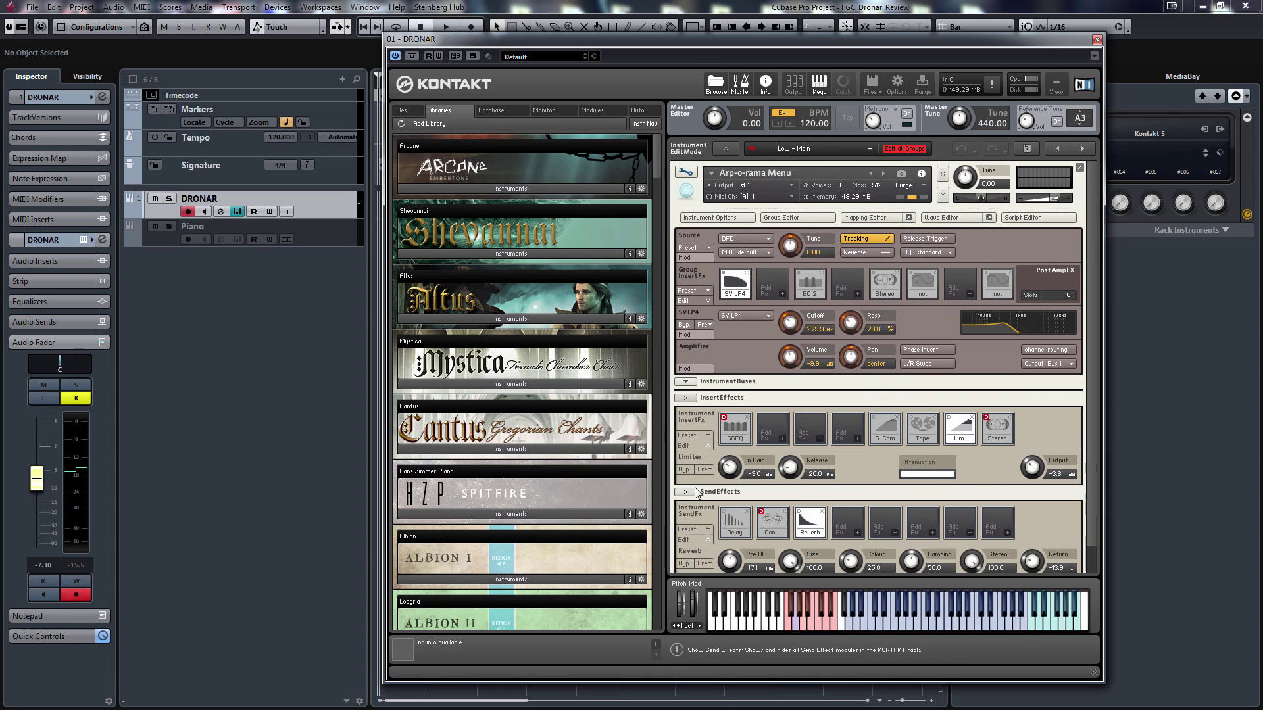
pyautogui.click(776, 525)
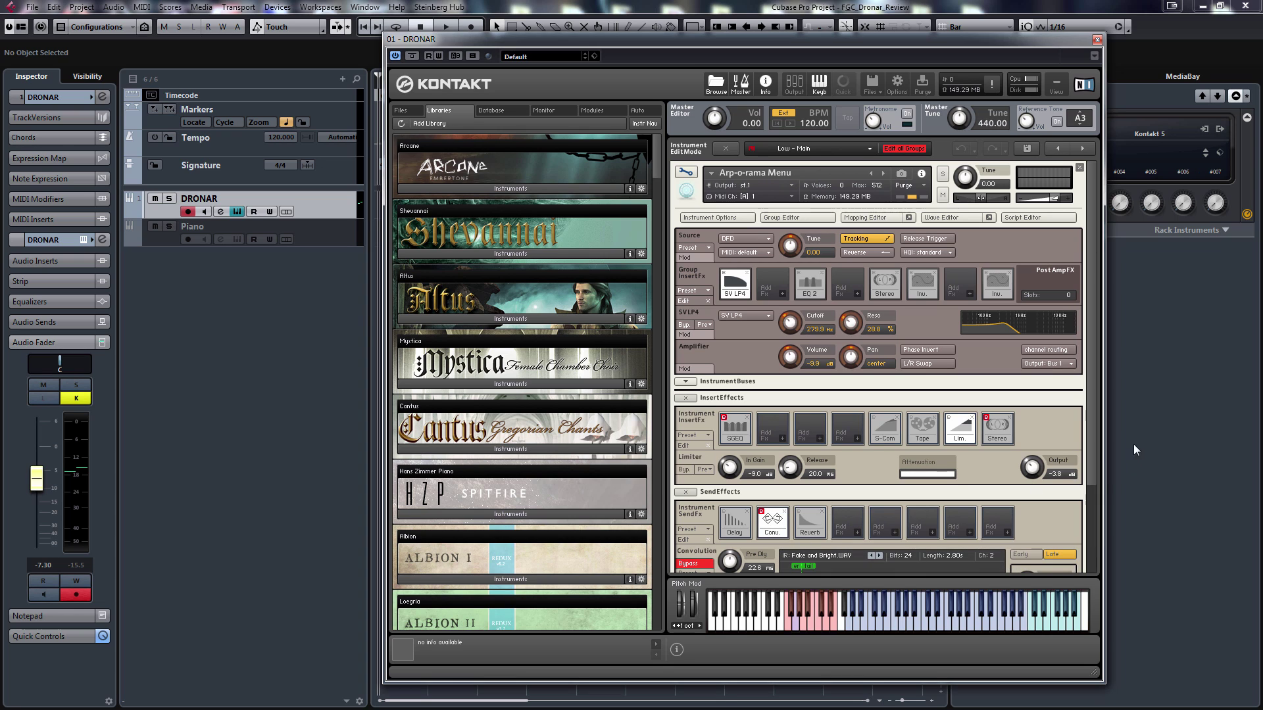
pyautogui.moveTo(1095, 460); pyautogui.dragTo(1094, 544)
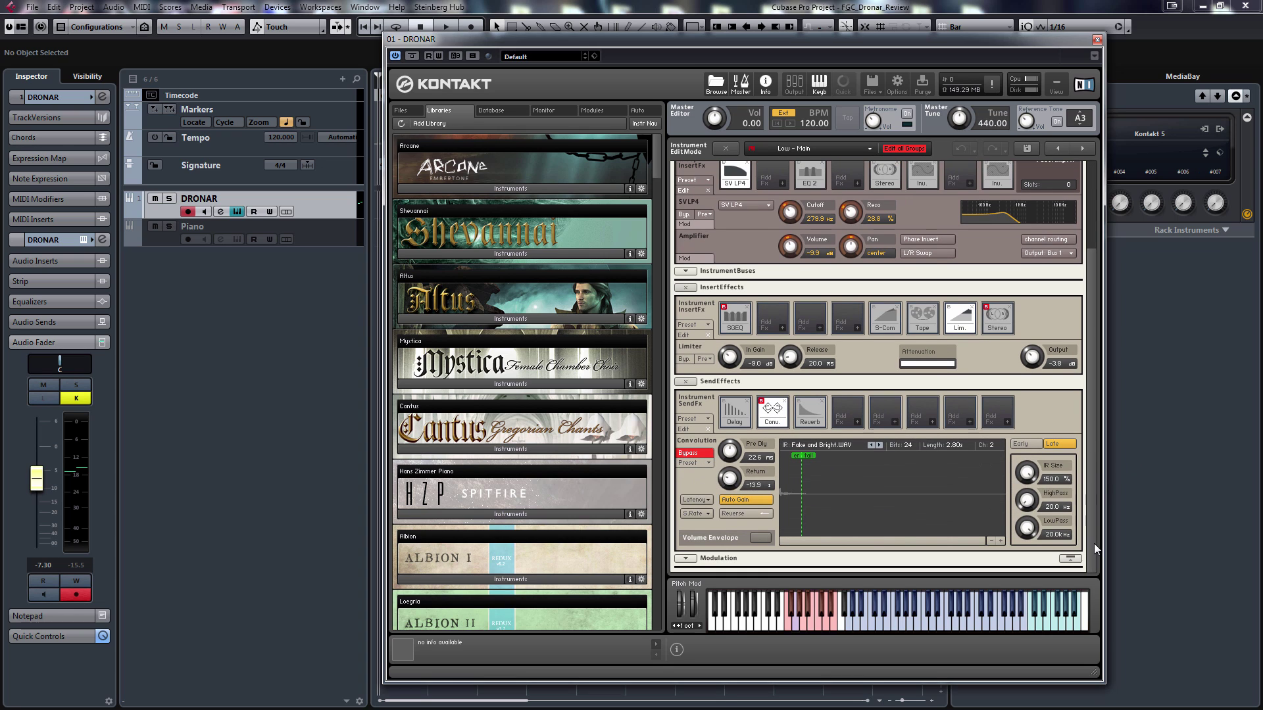
pyautogui.click(805, 419)
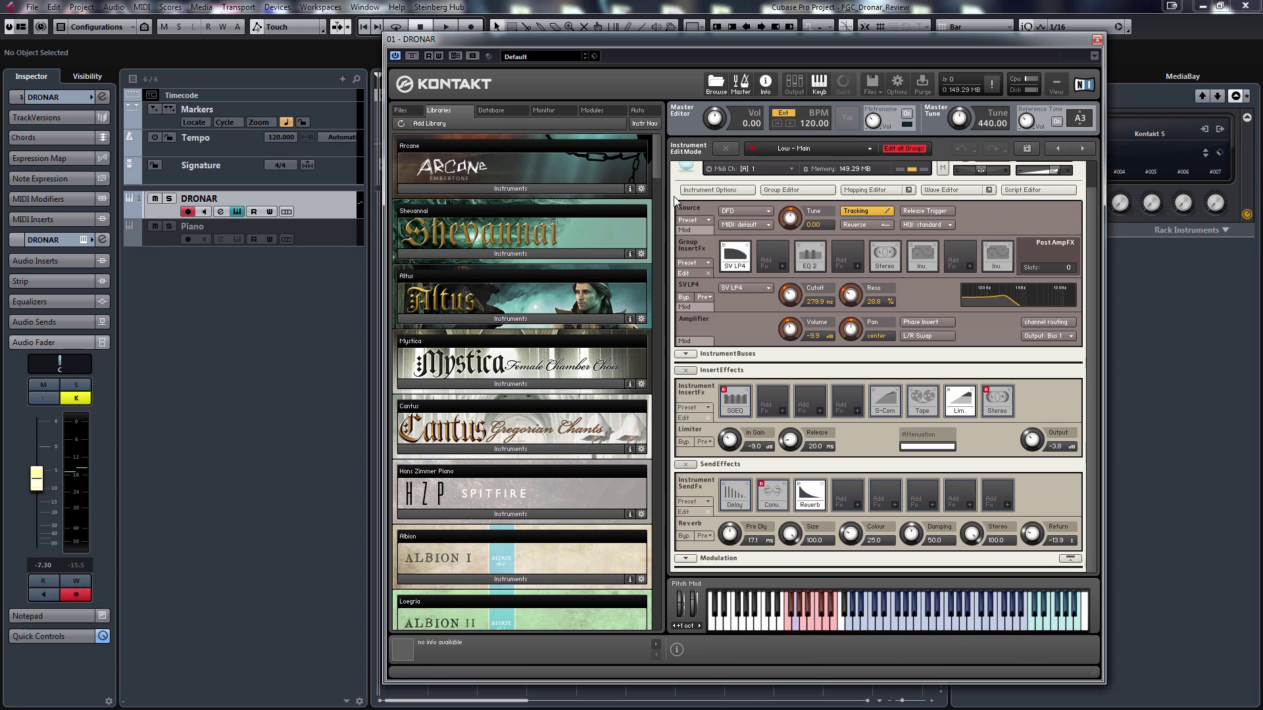
pyautogui.scroll(1, 709, 206)
pyautogui.click(690, 172)
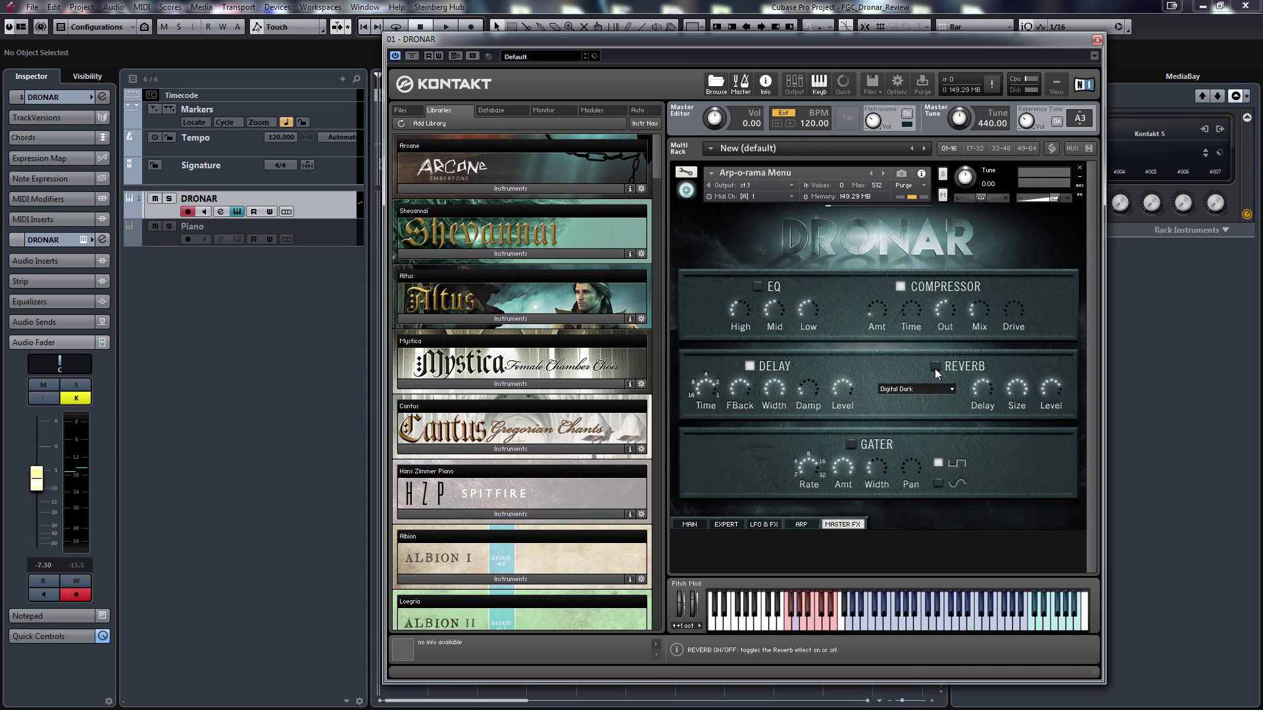
# Try the Nasty Plate and Wooden Room reverb types while auditioning the sound.
pyautogui.click(933, 388)
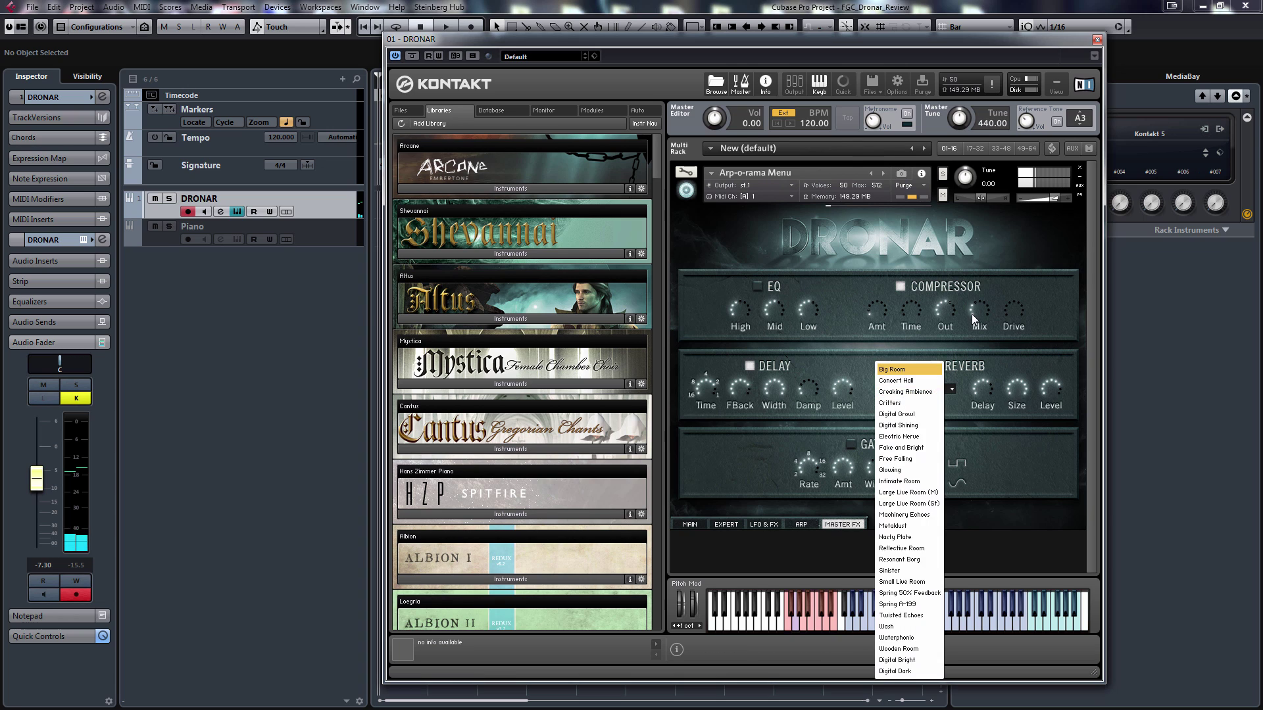
pyautogui.click(929, 377)
pyautogui.click(927, 388)
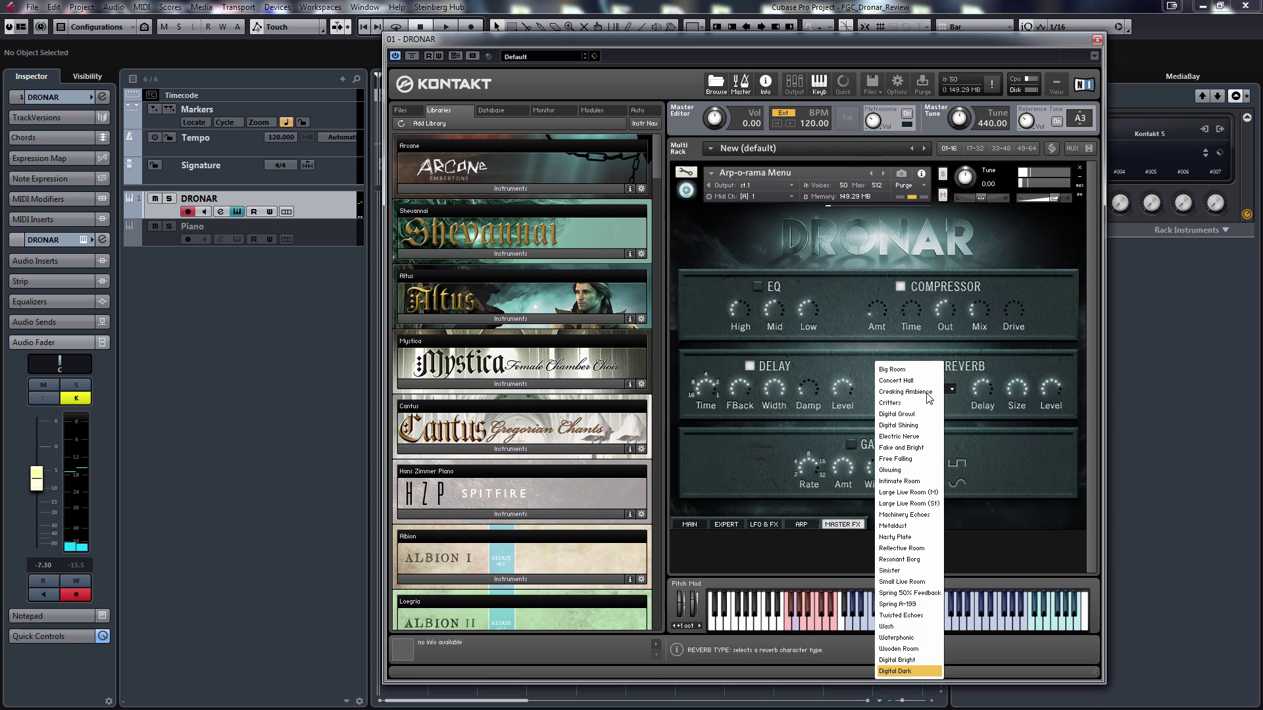
pyautogui.click(894, 537)
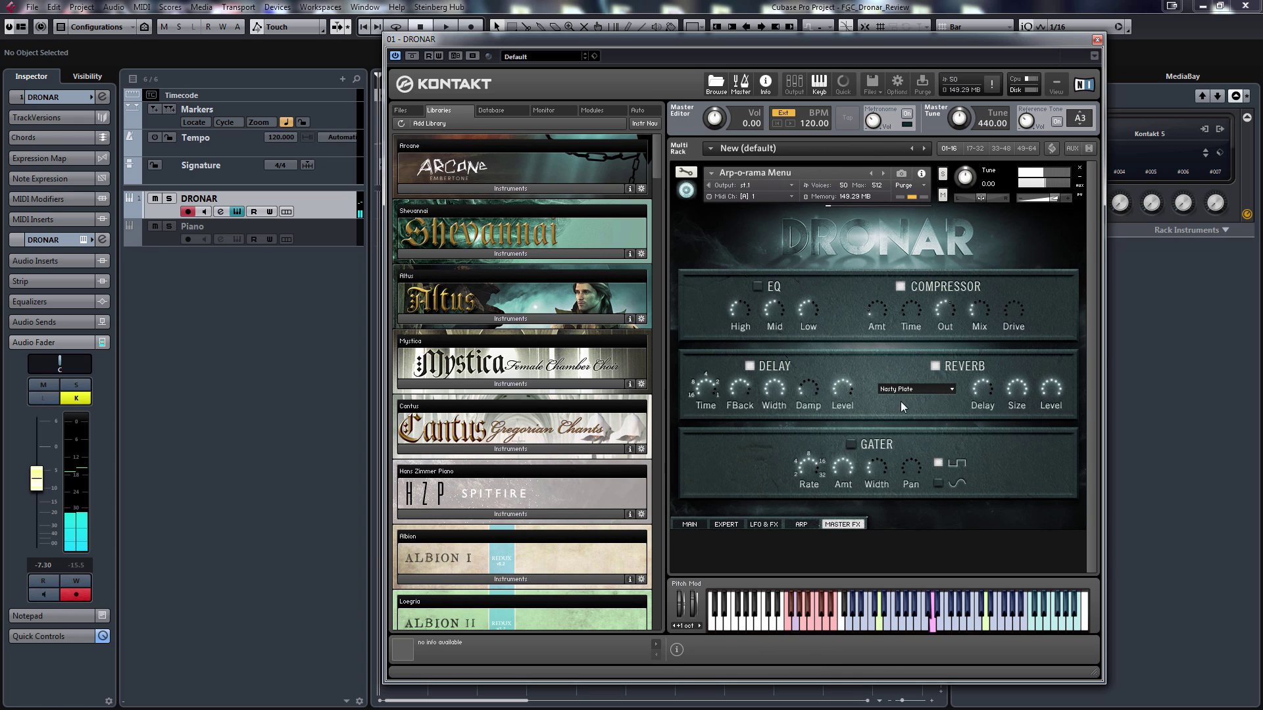
pyautogui.click(925, 391)
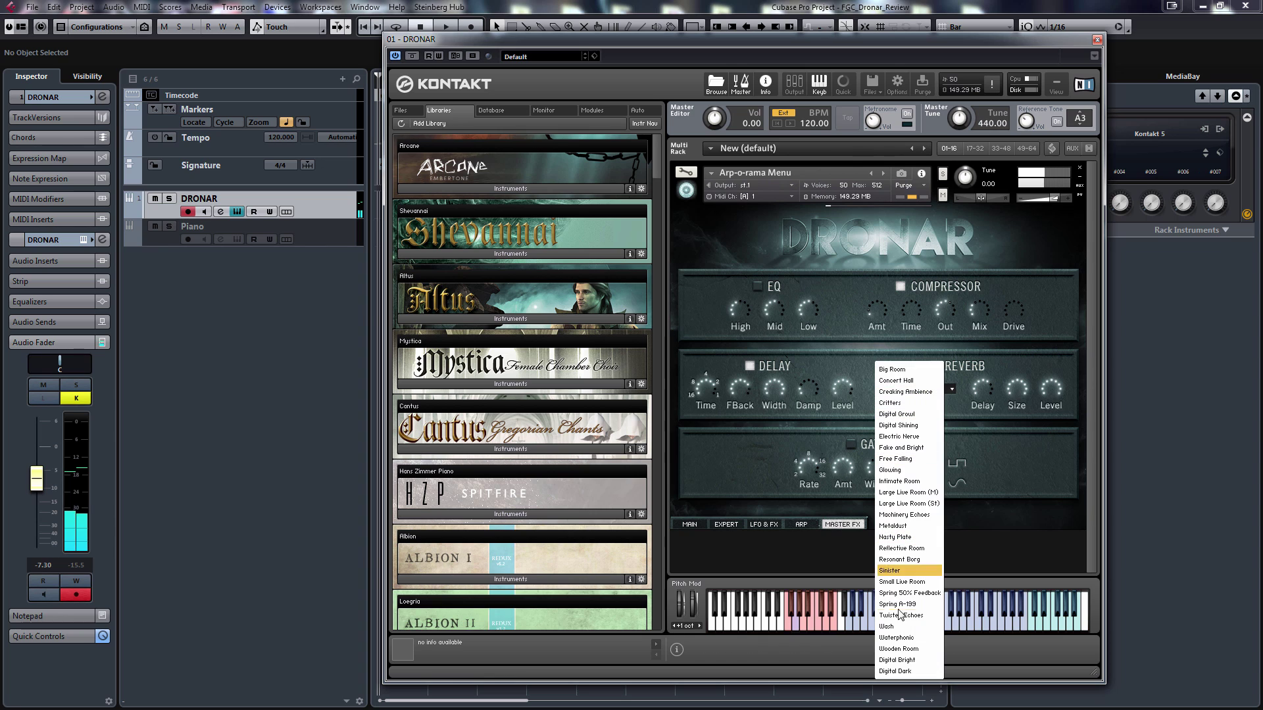
pyautogui.click(899, 649)
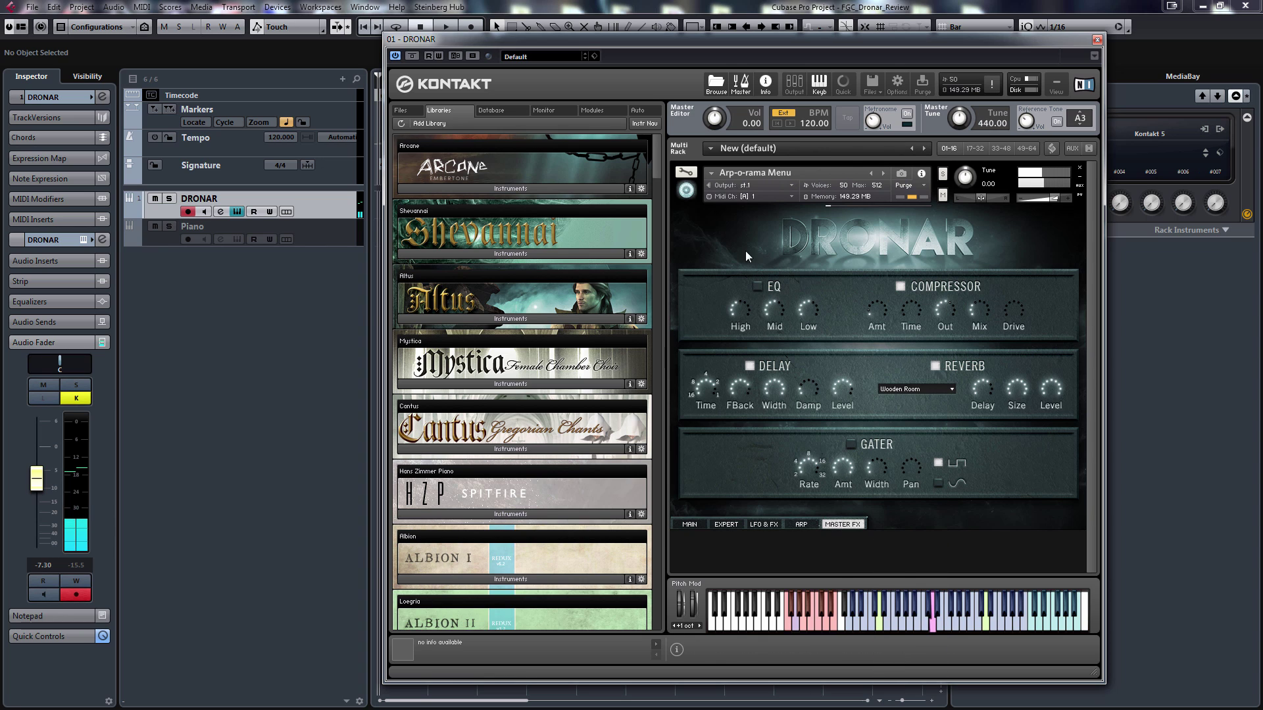
# Check the Convolution send module's impulse and bypass state for the Wooden Room reverb, then return to the instrument's front view.
pyautogui.click(684, 173)
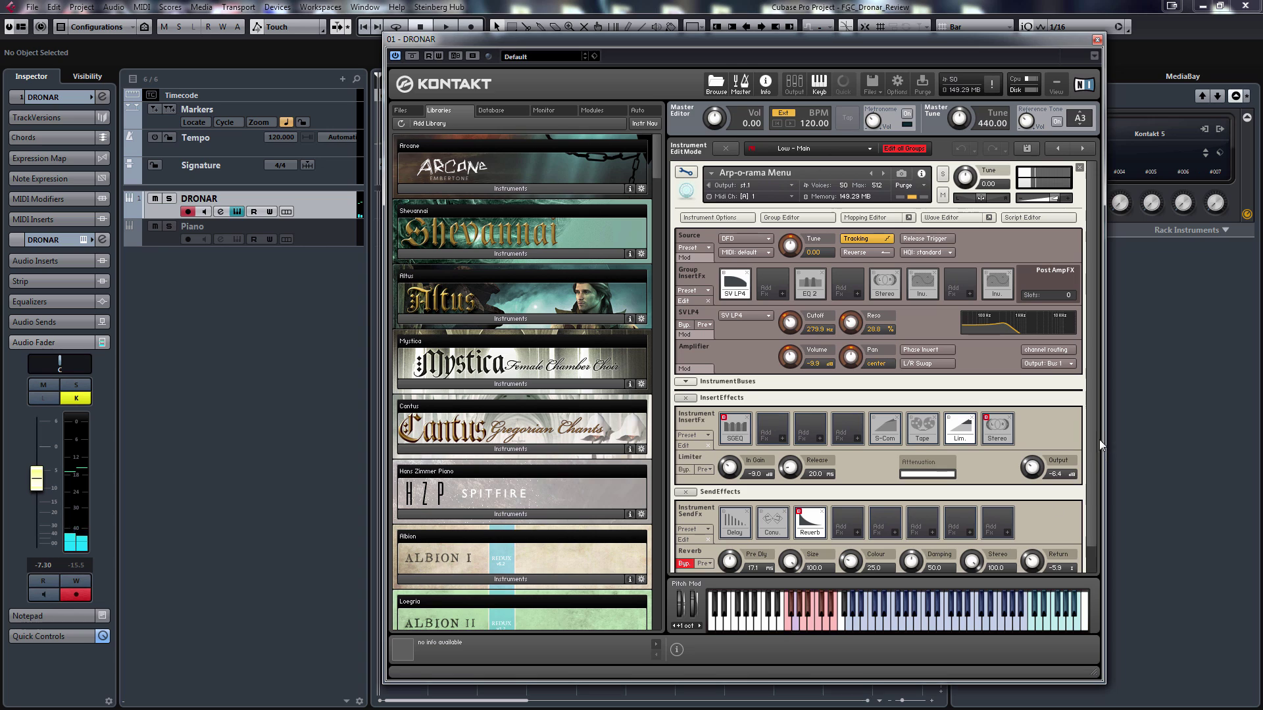
pyautogui.click(768, 503)
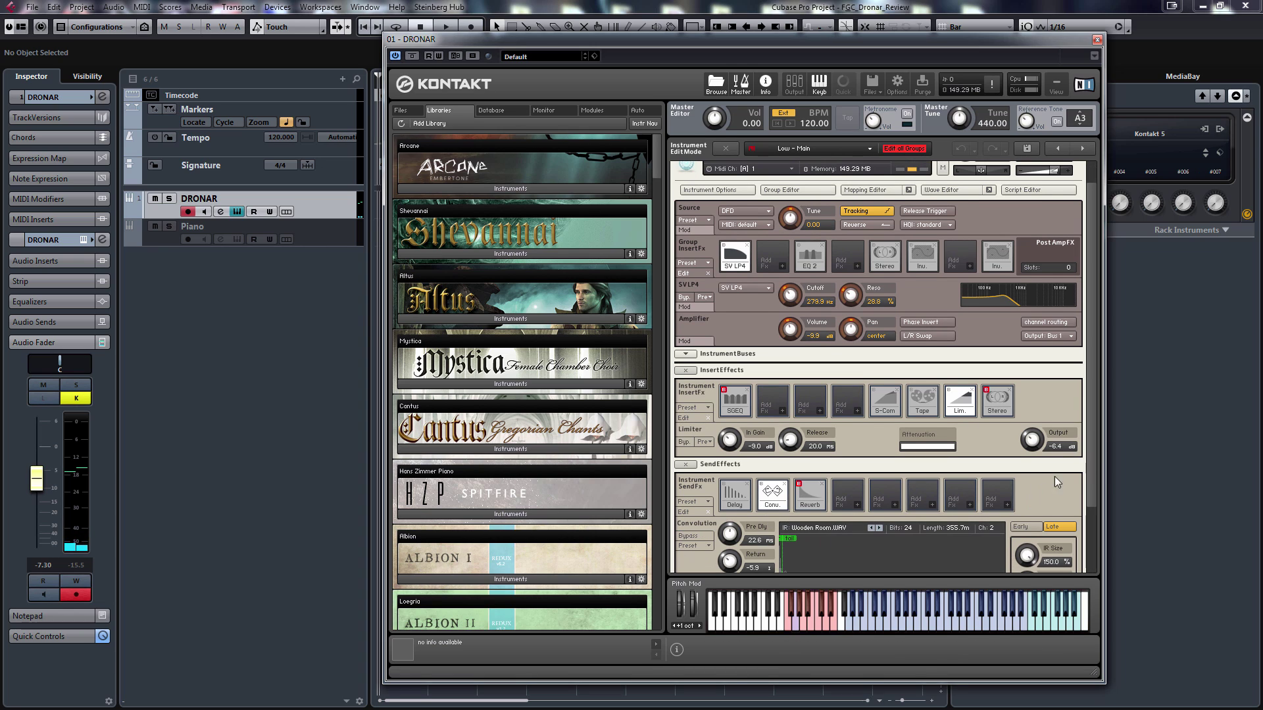
pyautogui.scroll(-3, 1095, 482)
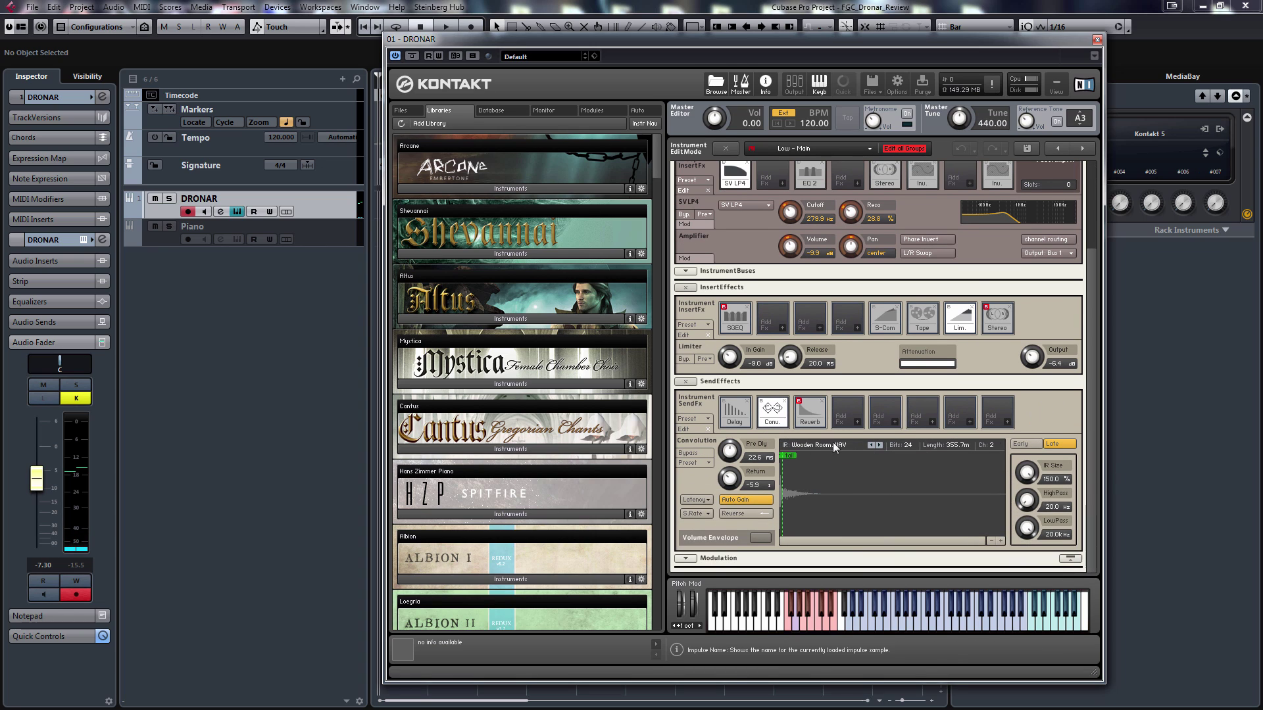
pyautogui.scroll(3, 1091, 188)
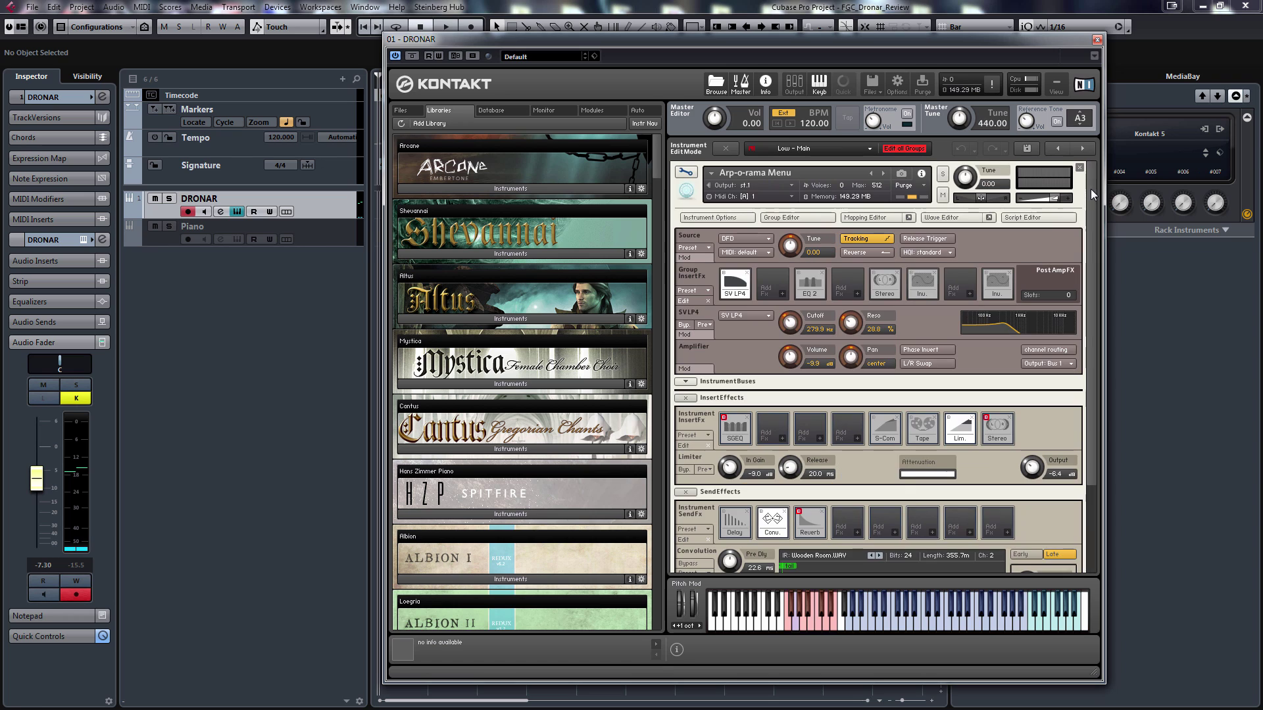
pyautogui.click(684, 172)
# Set the Master FX reverb type to Digital Dark and check the Convolution send module's bypass state in the instrument editor.
pyautogui.click(937, 388)
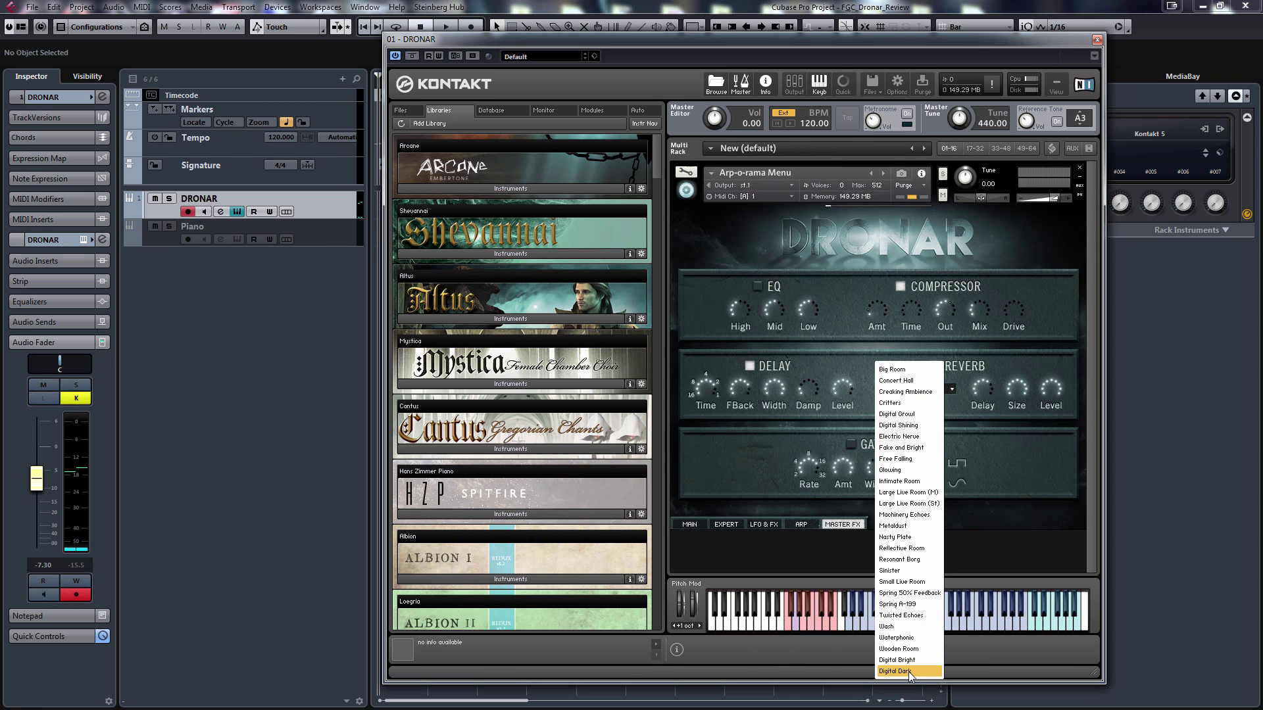
pyautogui.click(902, 670)
pyautogui.click(685, 172)
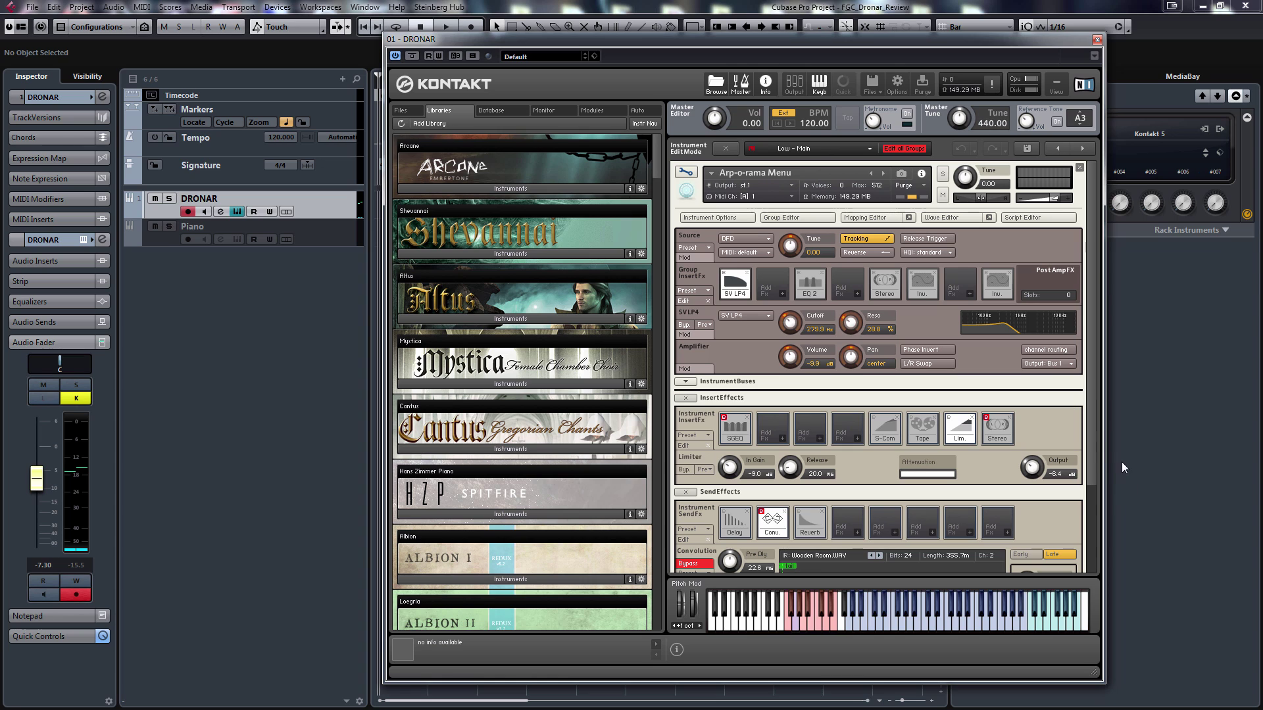
pyautogui.moveTo(1096, 453); pyautogui.dragTo(1093, 526)
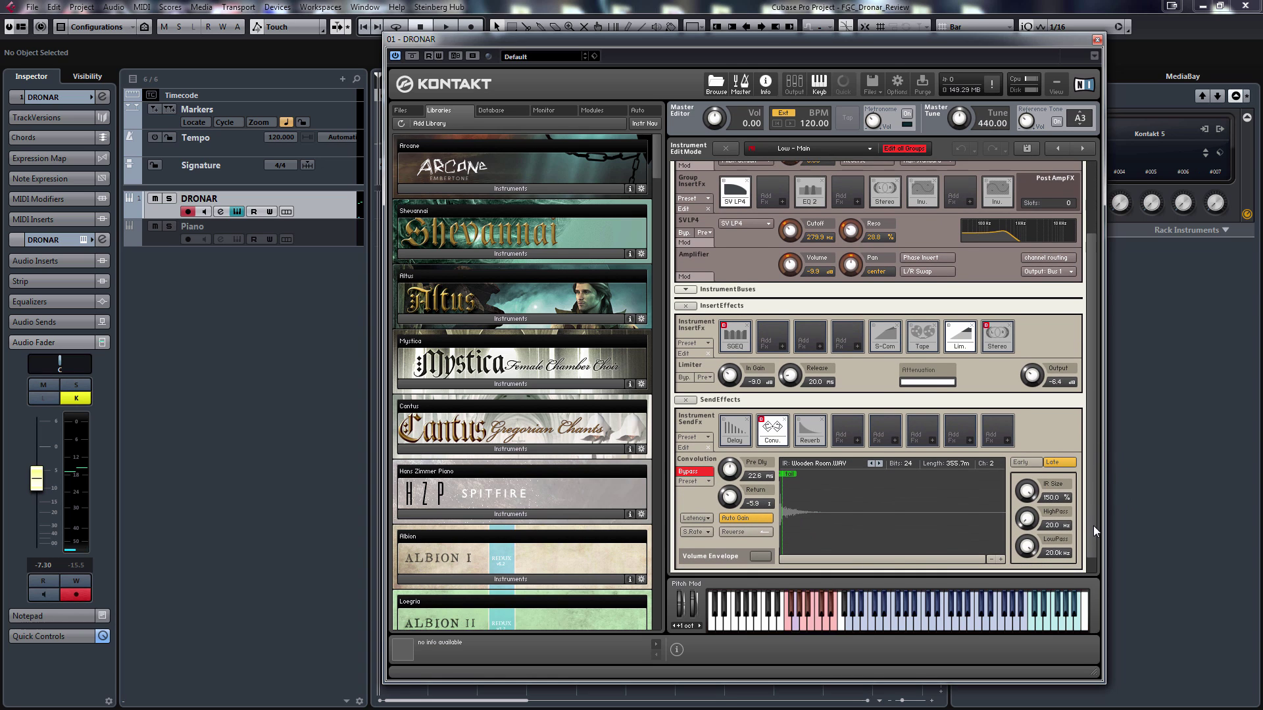
pyautogui.scroll(2, 806, 435)
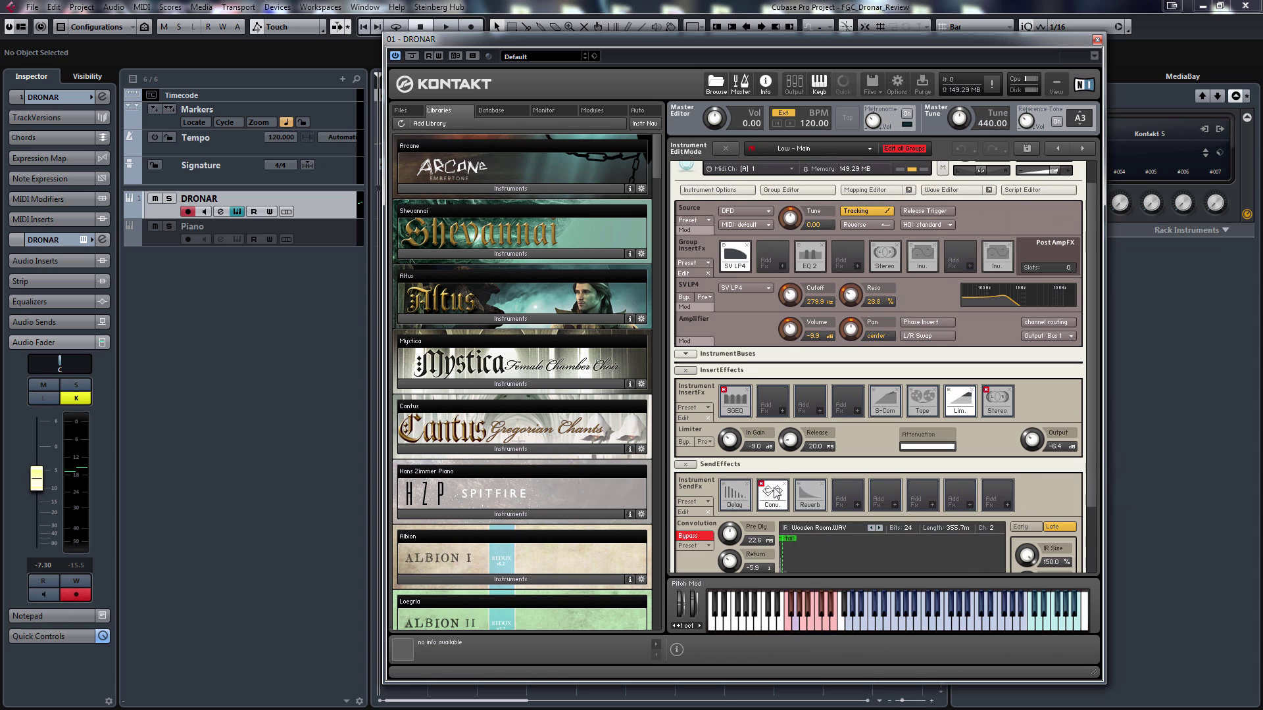
pyautogui.moveTo(1095, 412); pyautogui.dragTo(1094, 392)
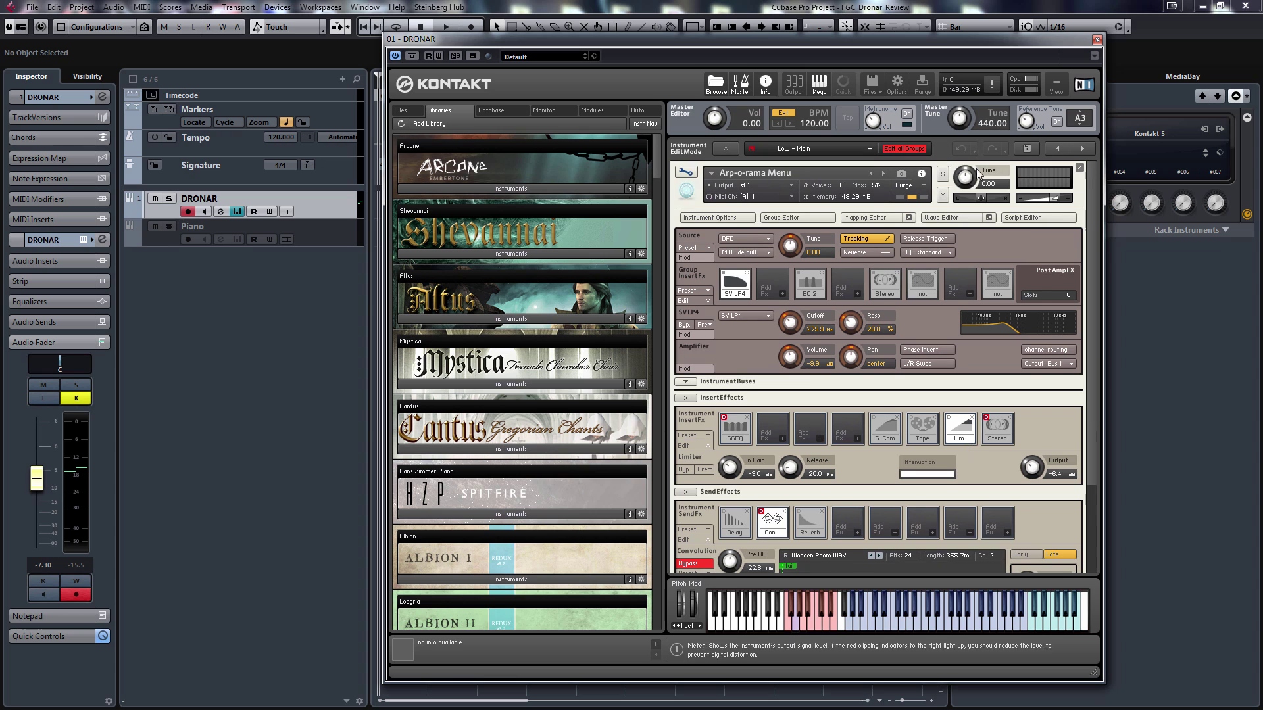
pyautogui.click(683, 172)
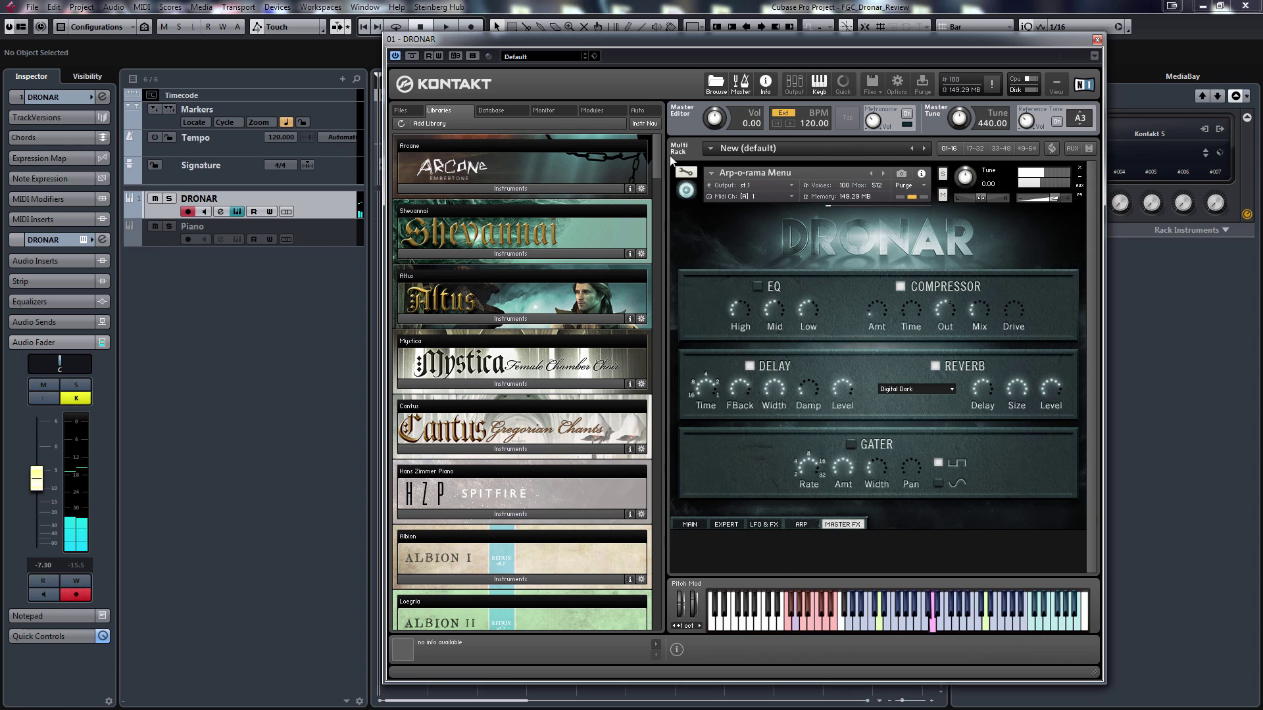
# Reopen the instrument editor and compare the Convolution and Reverb send modules for the Digital Dark reverb.
pyautogui.click(688, 173)
pyautogui.moveTo(1093, 371); pyautogui.dragTo(1096, 479)
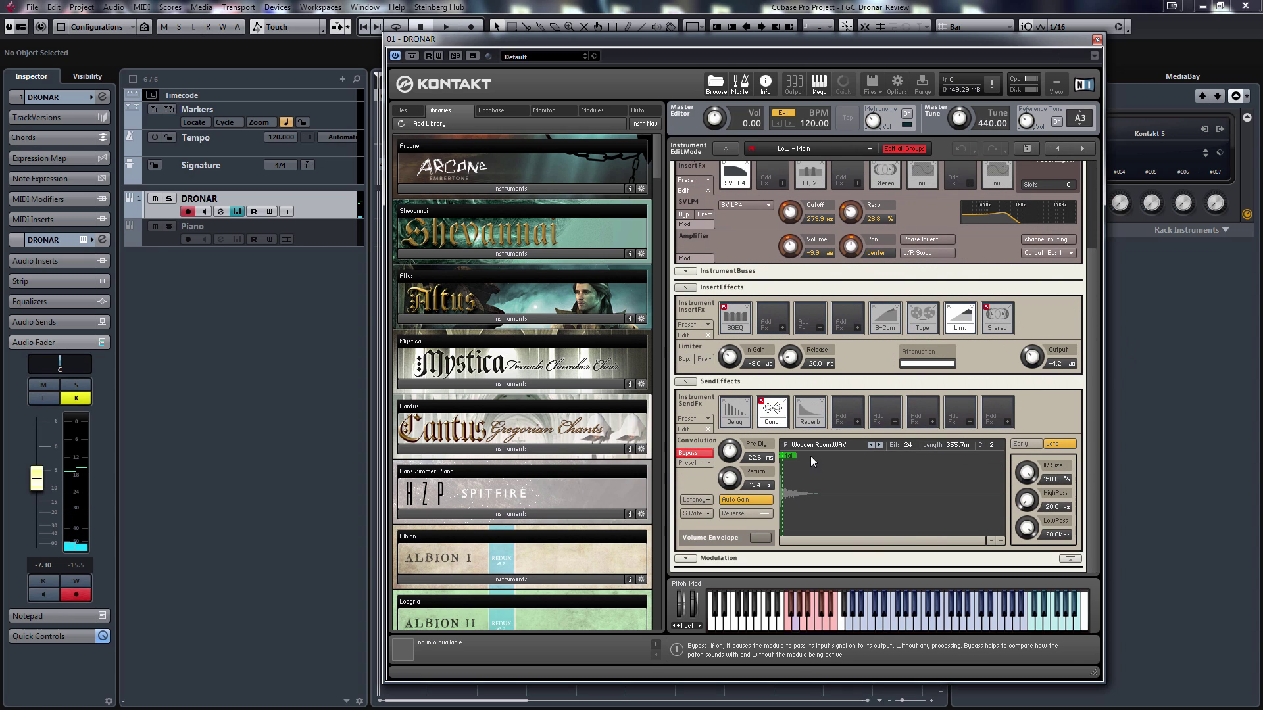
pyautogui.click(808, 414)
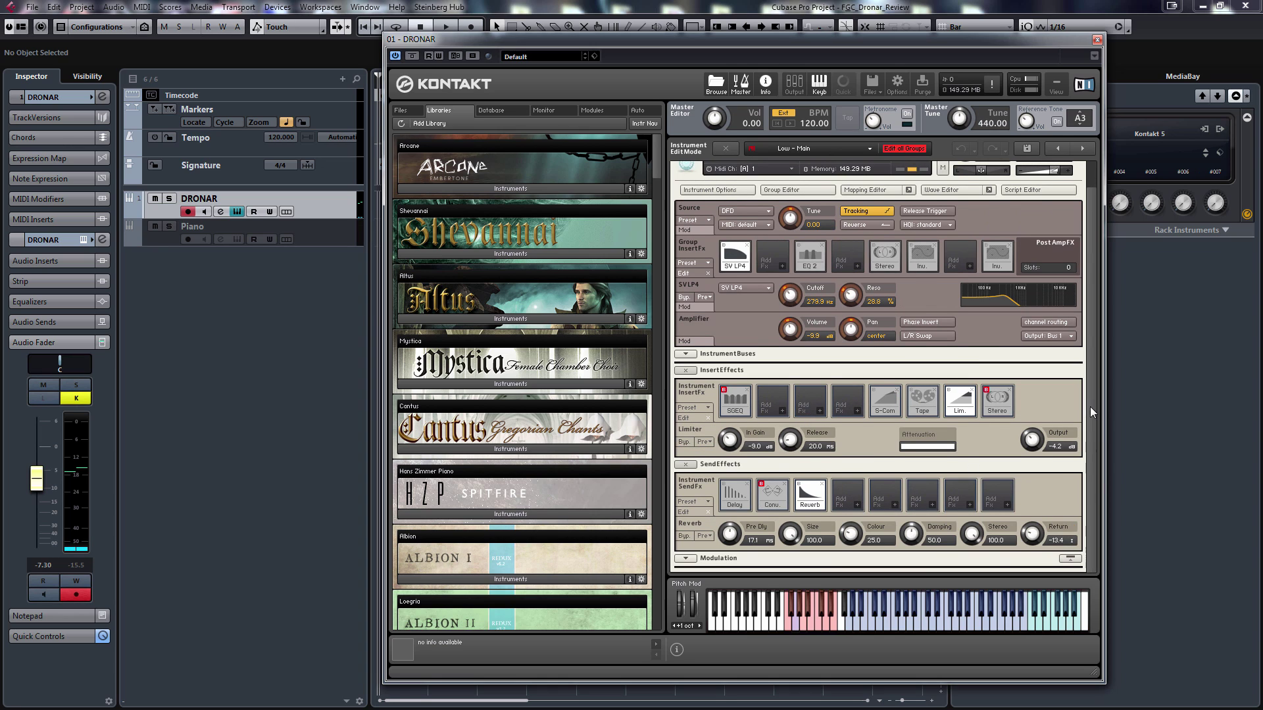
pyautogui.scroll(2, 1091, 407)
pyautogui.click(686, 173)
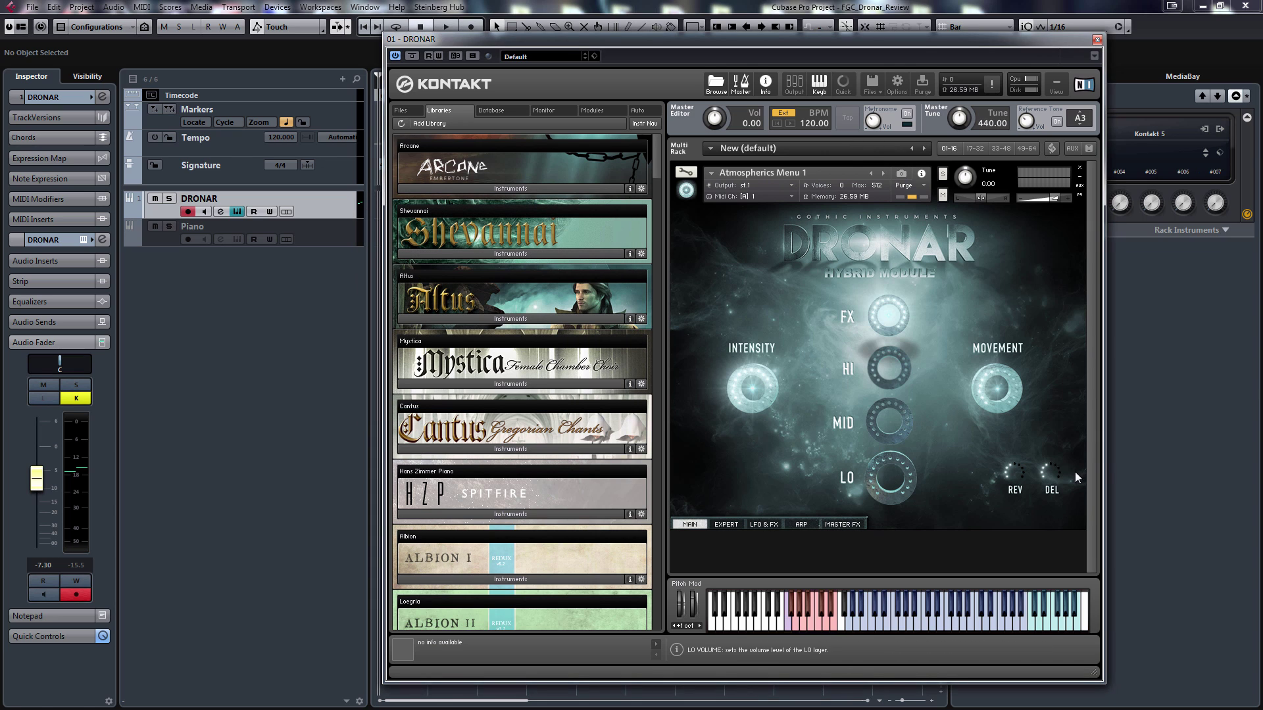
# Check the Atmospherics Menu 1 patch's Master FX reverb and inspect its Convolution and Reverb send modules in the instrument editor.
pyautogui.click(843, 523)
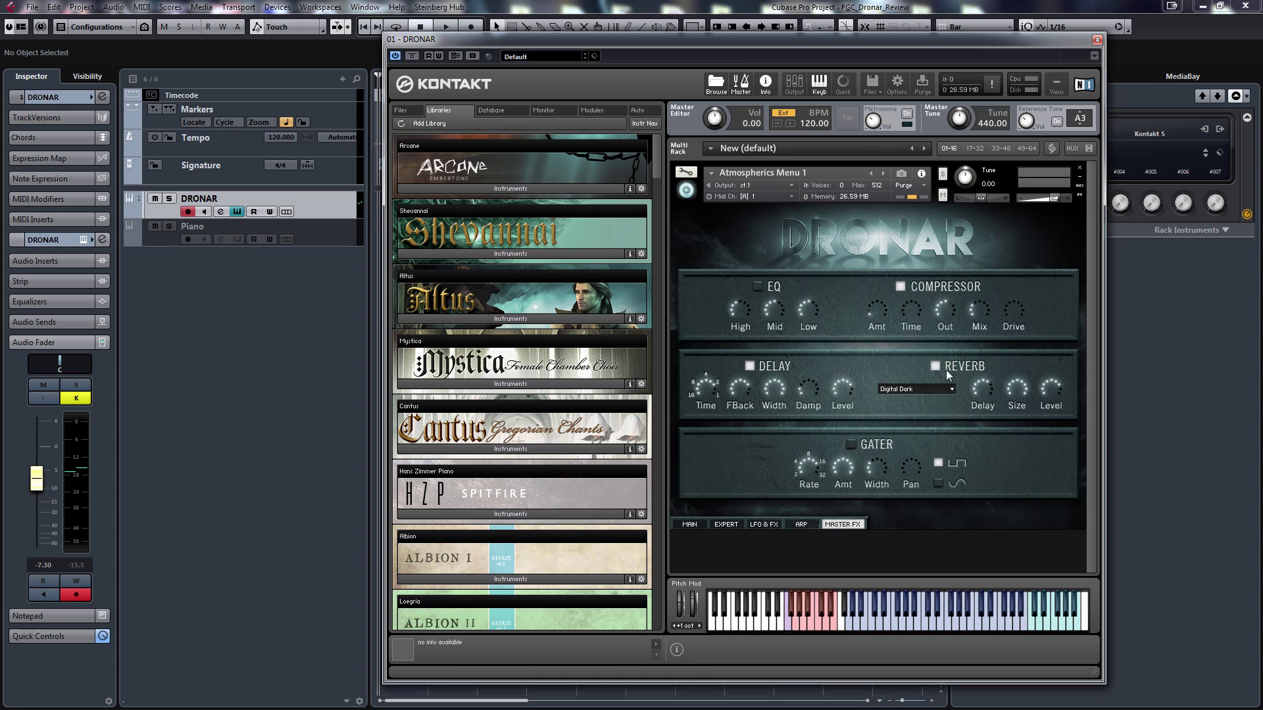
pyautogui.click(686, 172)
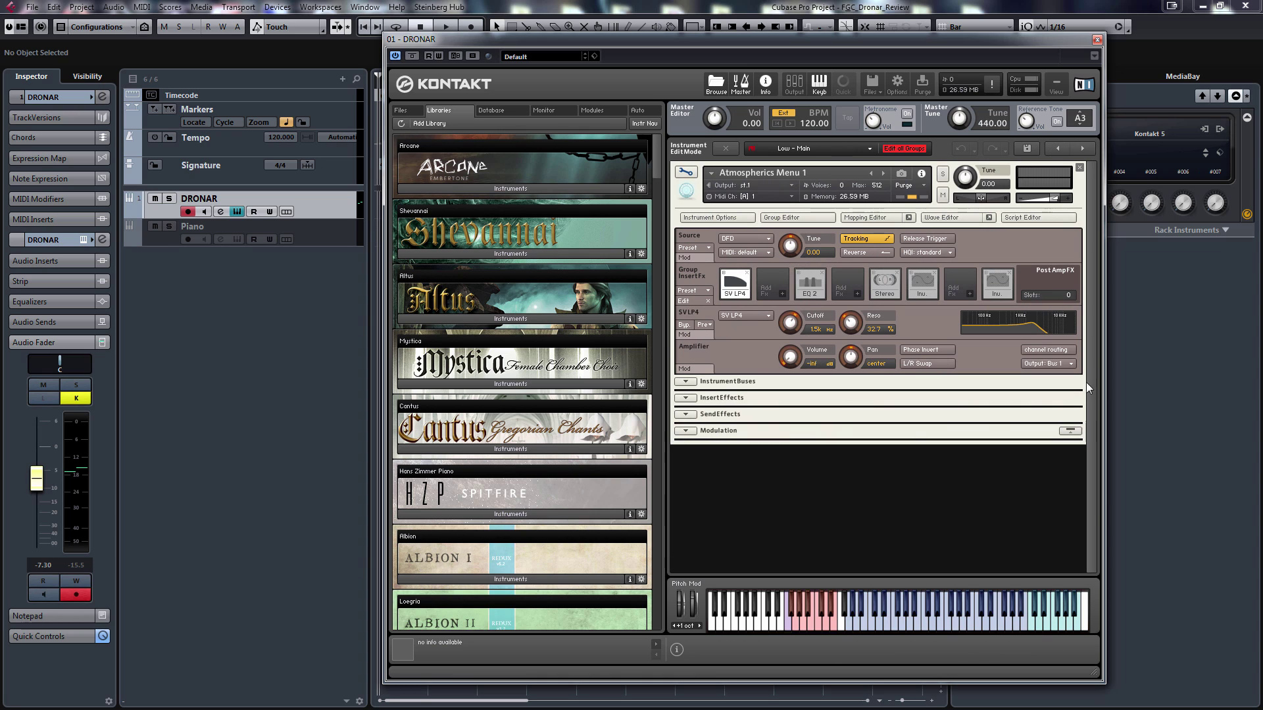
pyautogui.click(686, 414)
pyautogui.click(772, 456)
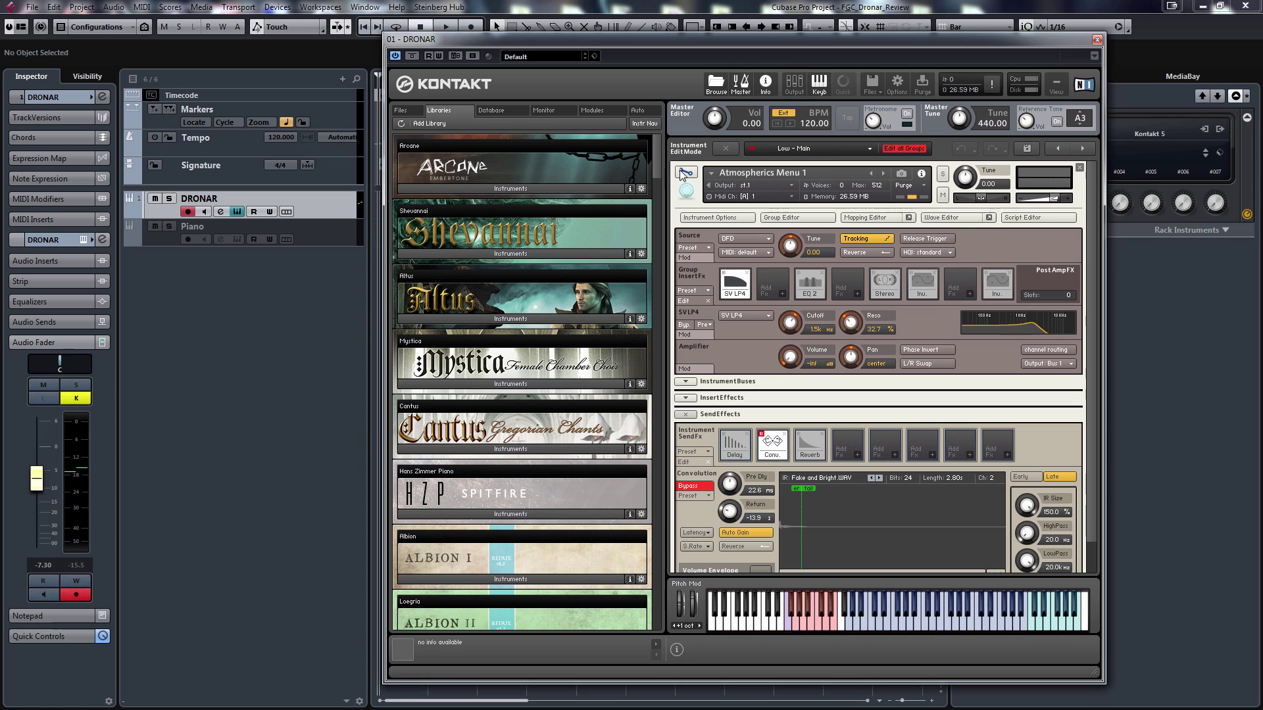
pyautogui.click(810, 451)
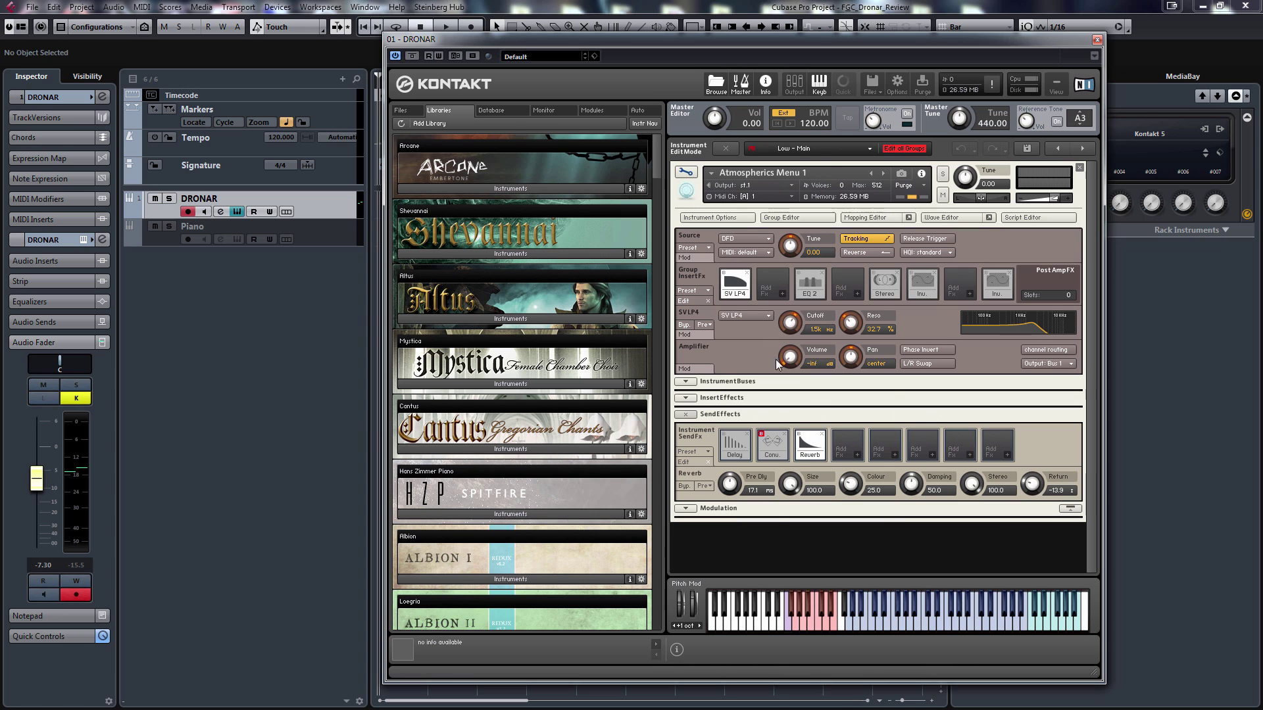
# Compare the front panel's reverb Delay setting with the Reverb send module's pre-delay in the instrument editor, and return to Master FX.
pyautogui.click(685, 172)
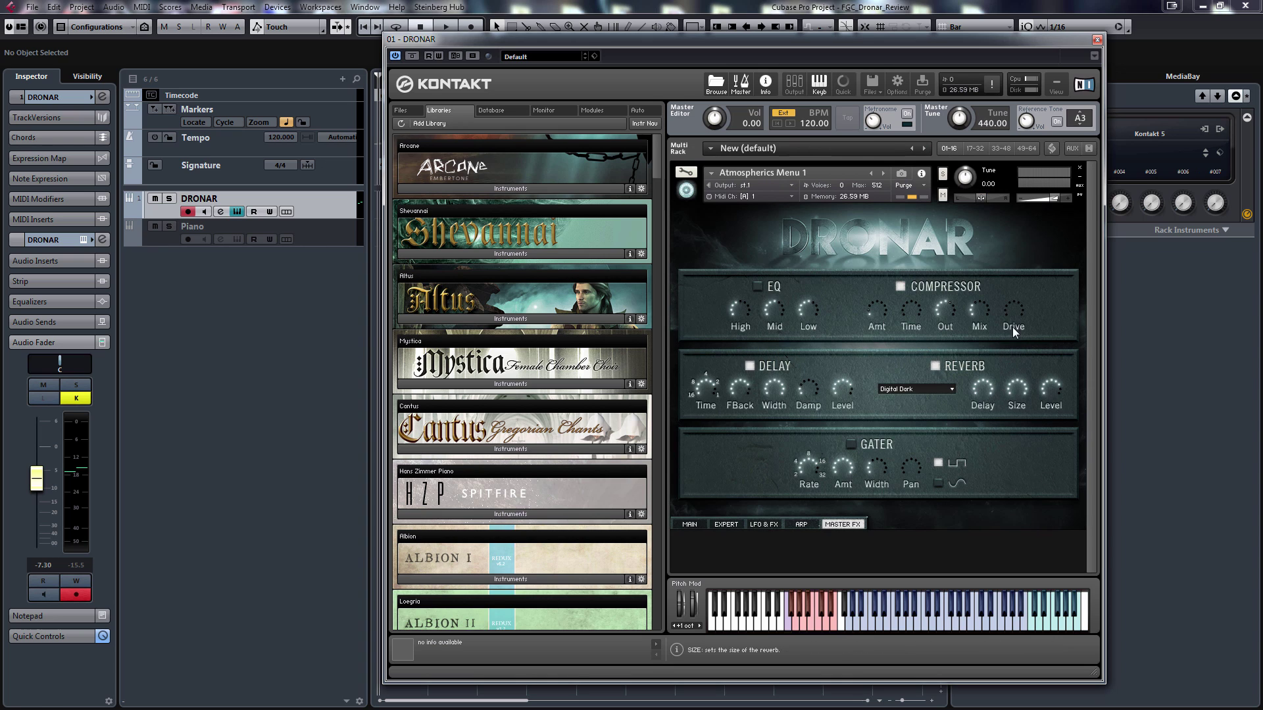
pyautogui.click(685, 172)
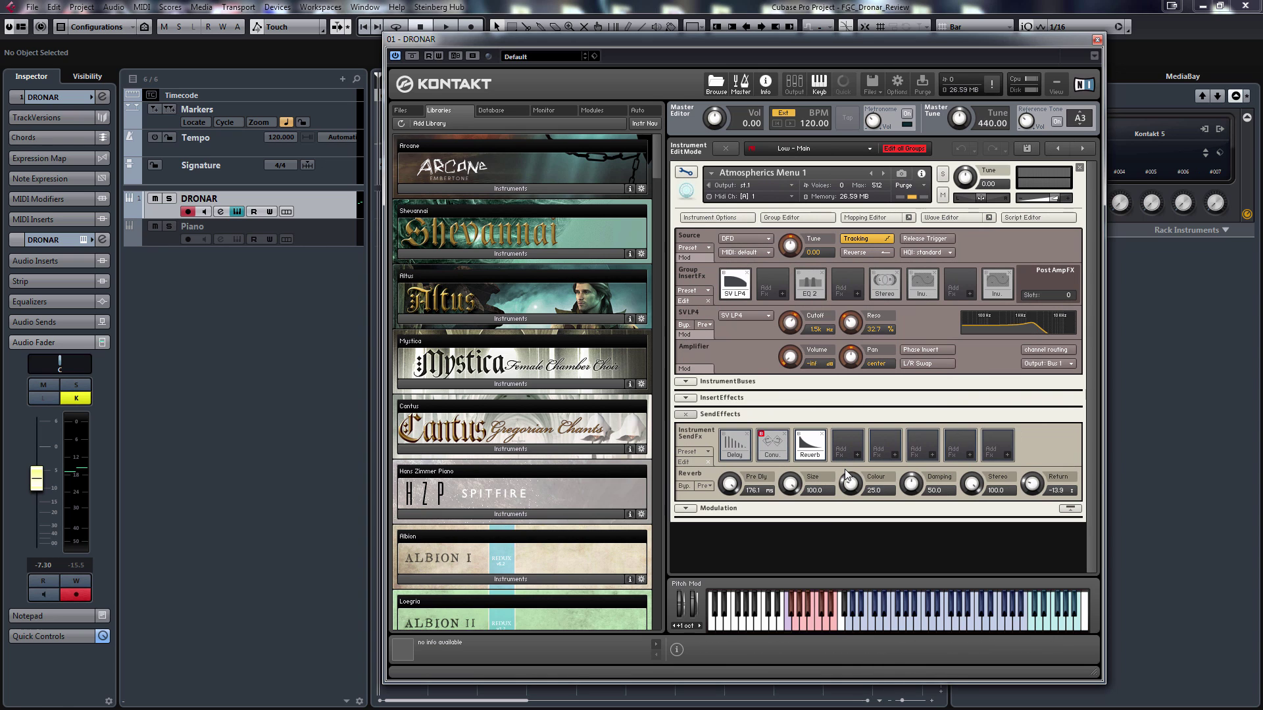
pyautogui.click(685, 173)
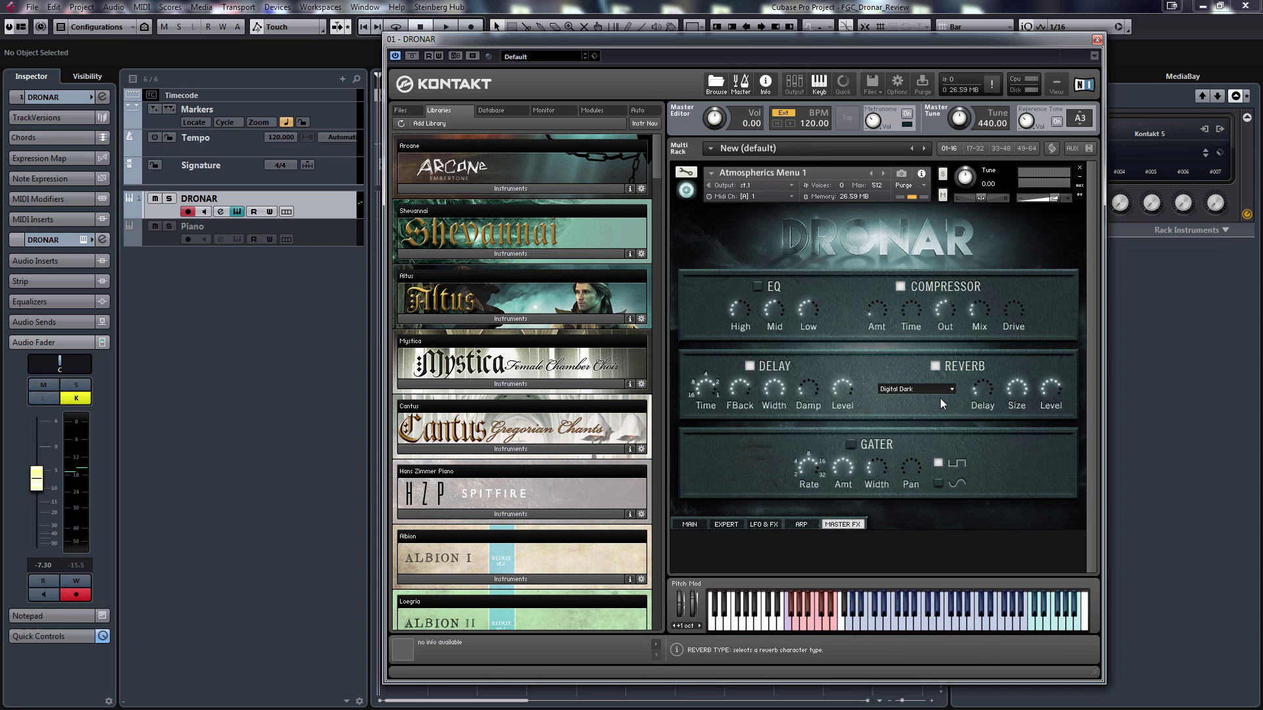
pyautogui.click(685, 172)
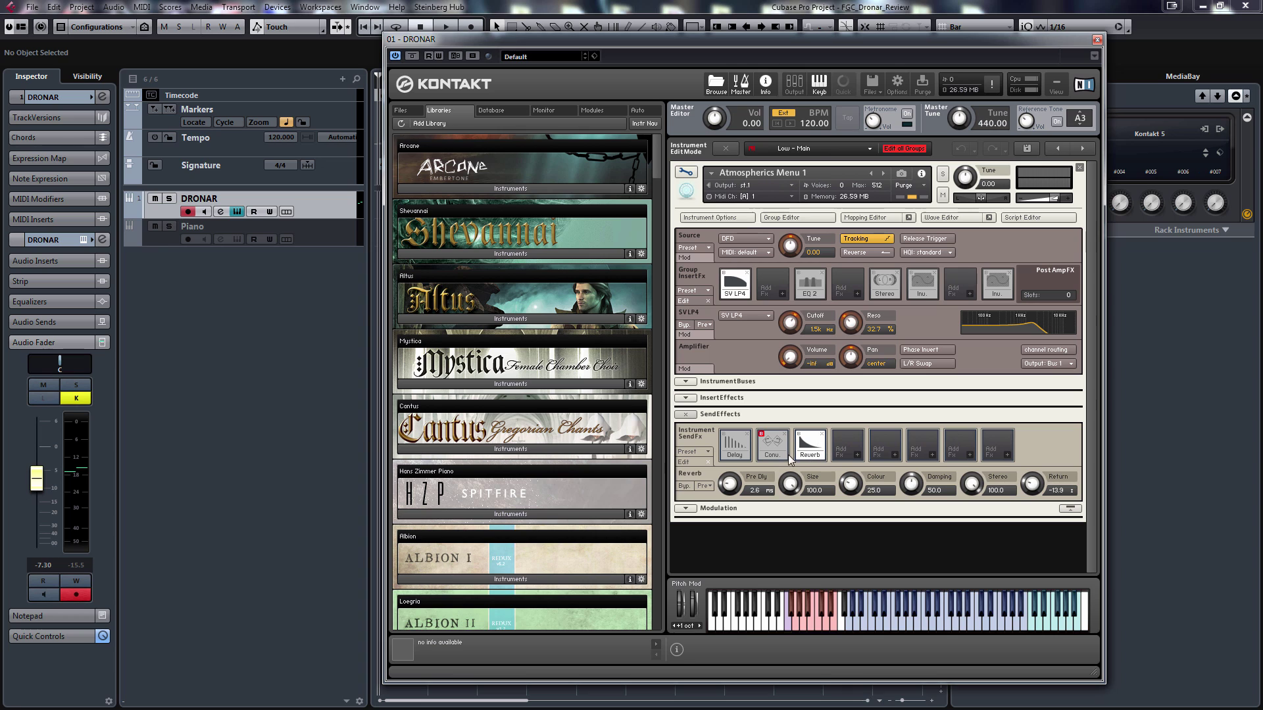
pyautogui.click(687, 173)
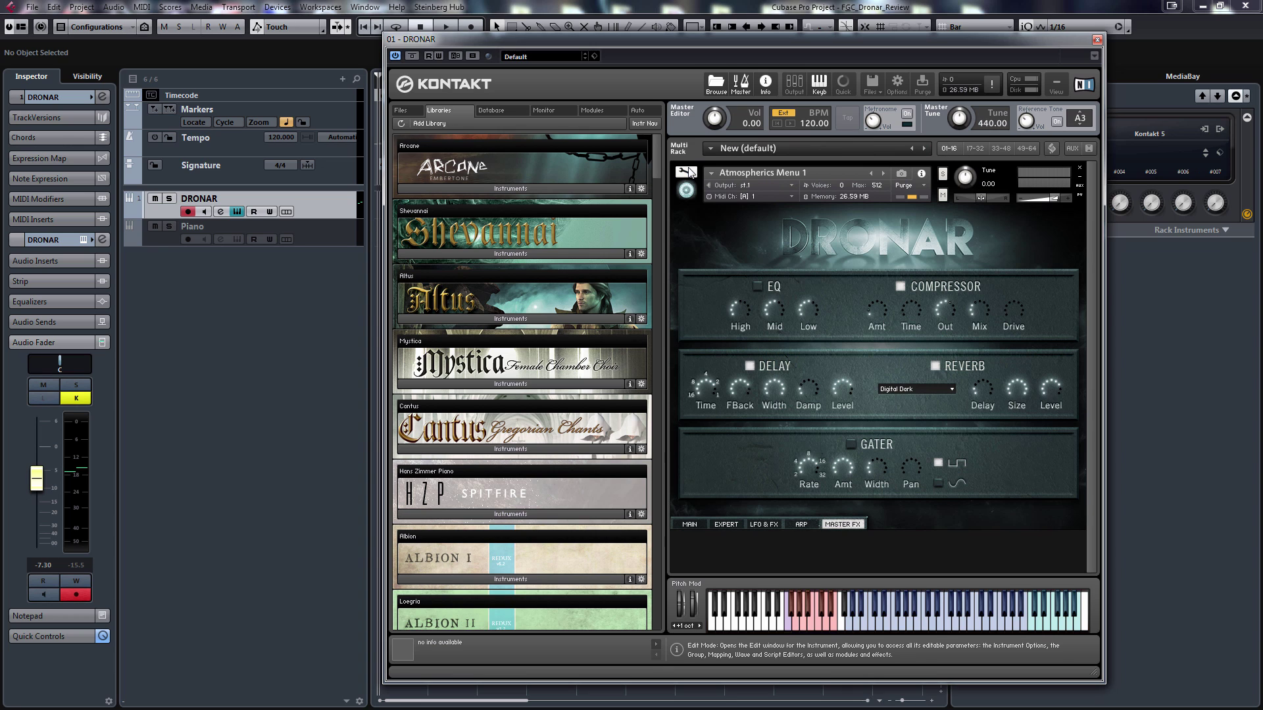
# Set the Master FX reverb type to Wooden Room and check the send modules' bypass states in the instrument editor.
pyautogui.click(917, 389)
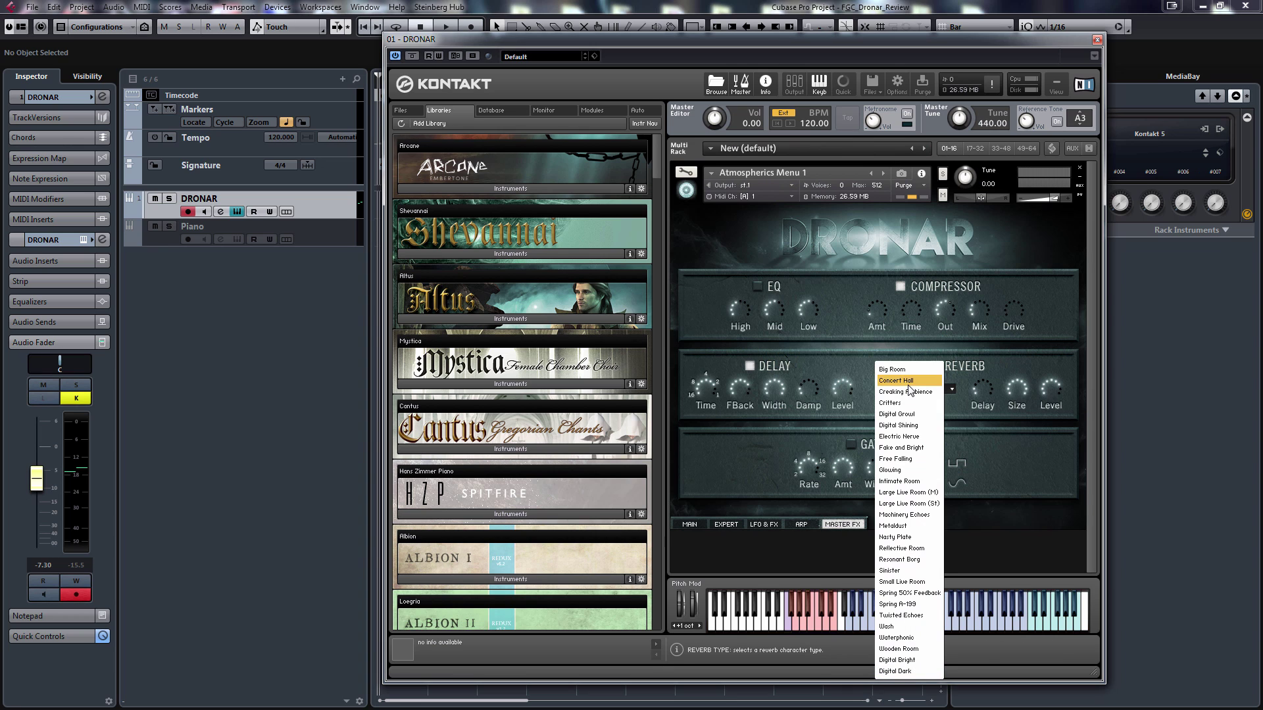
pyautogui.click(903, 648)
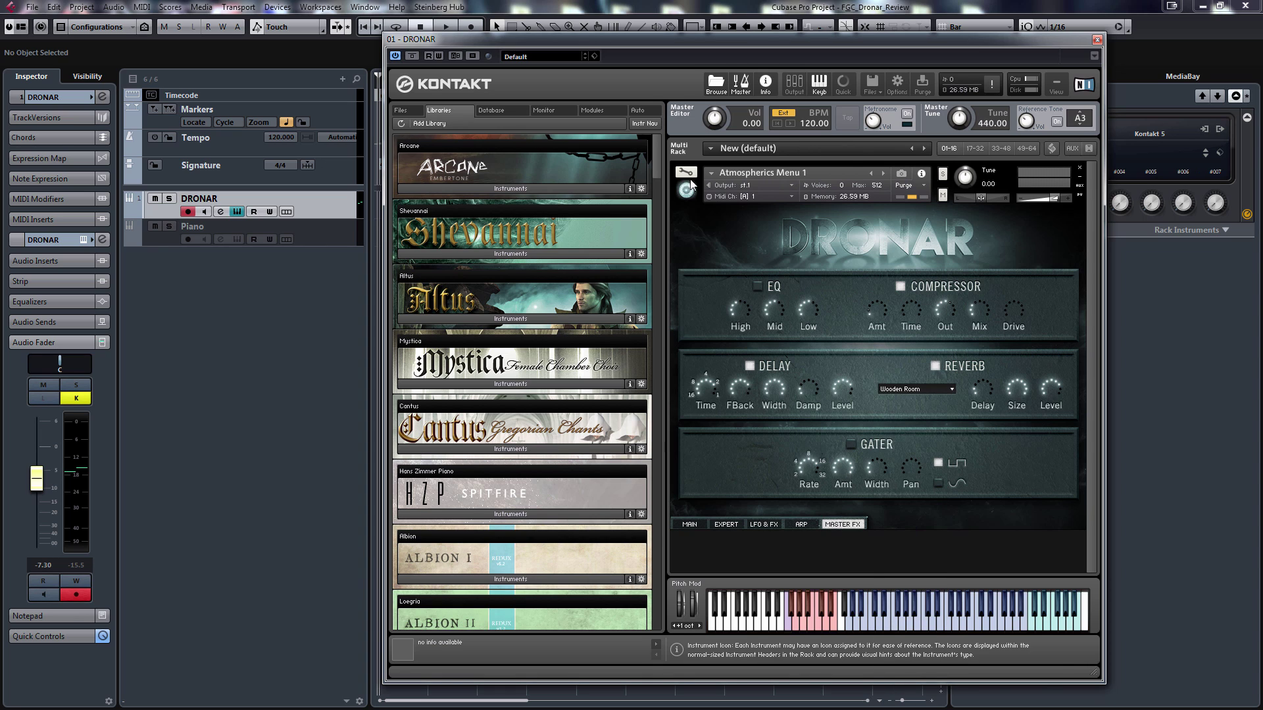
pyautogui.click(686, 172)
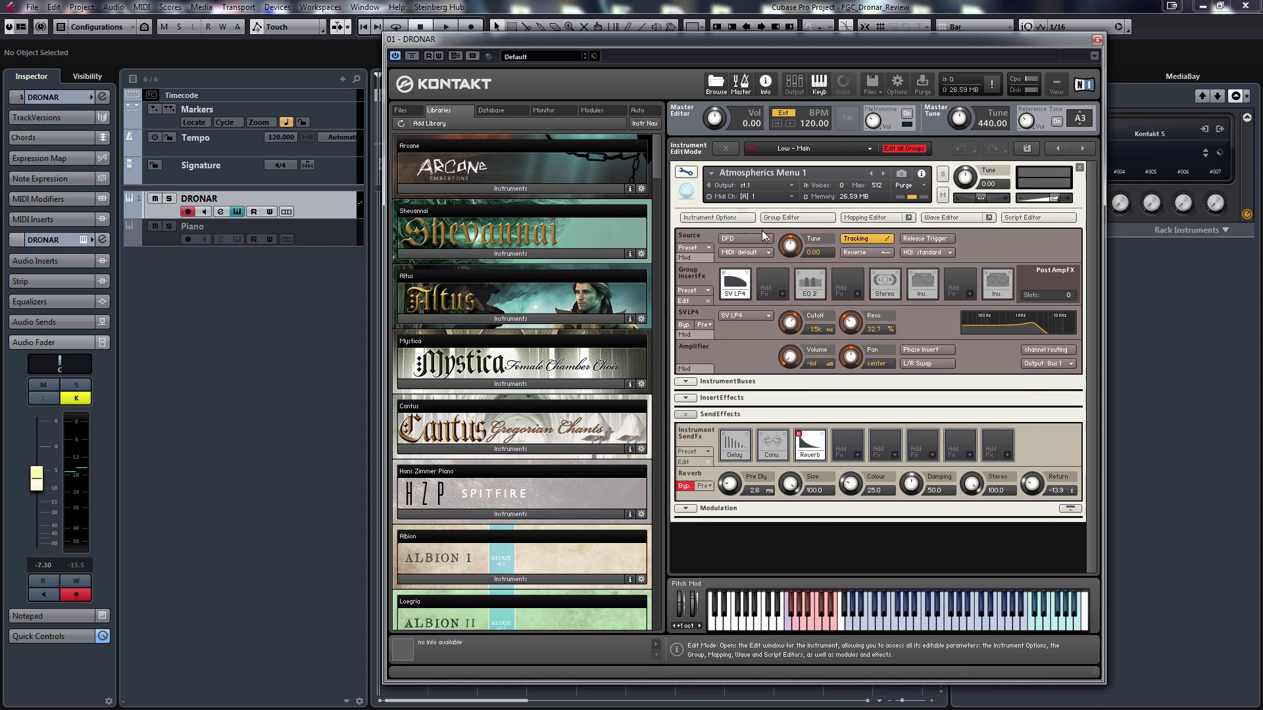
pyautogui.click(686, 172)
# Set the reverb type to Large Live Room (M) and inspect the impulse loaded in the Convolution send module.
pyautogui.click(951, 390)
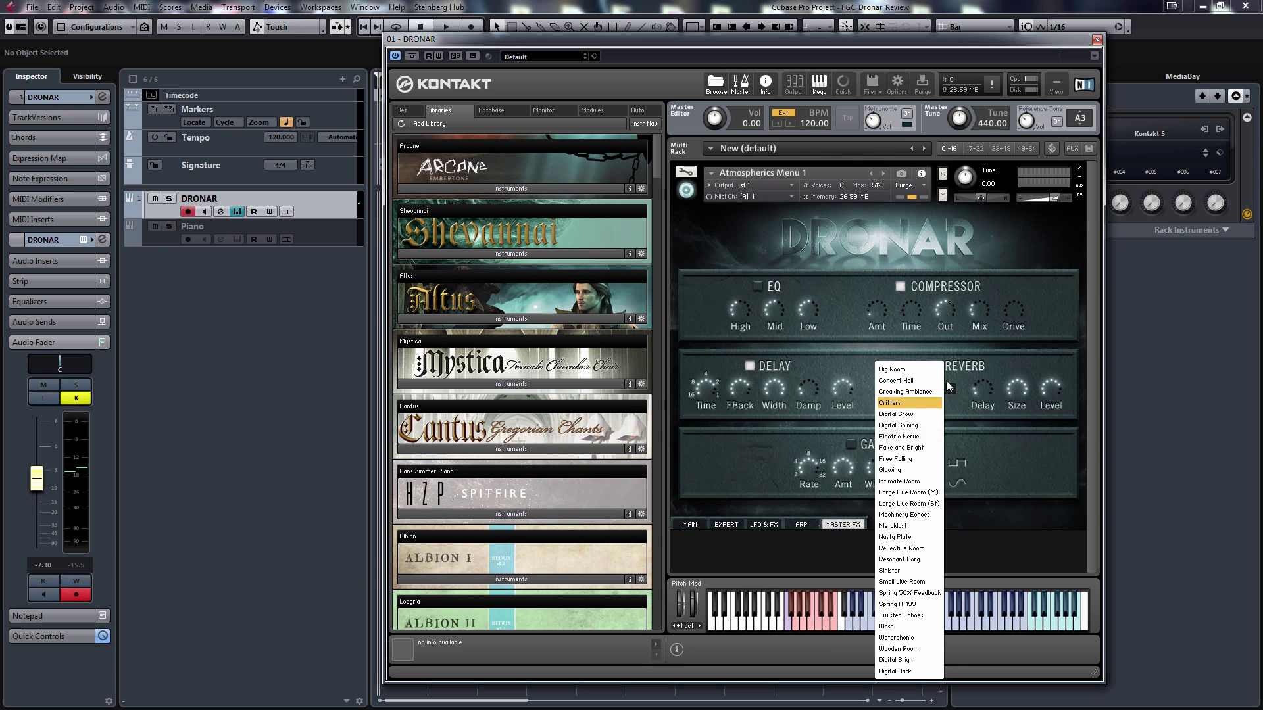
pyautogui.click(924, 493)
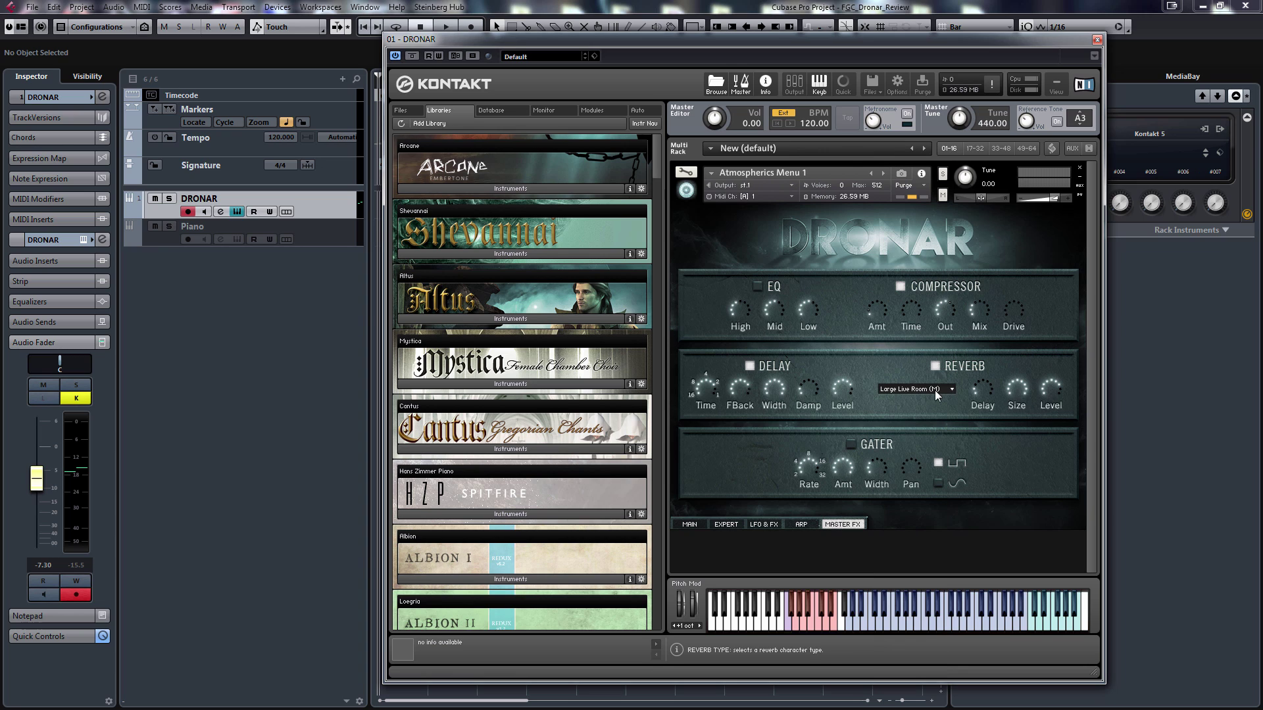
pyautogui.click(687, 174)
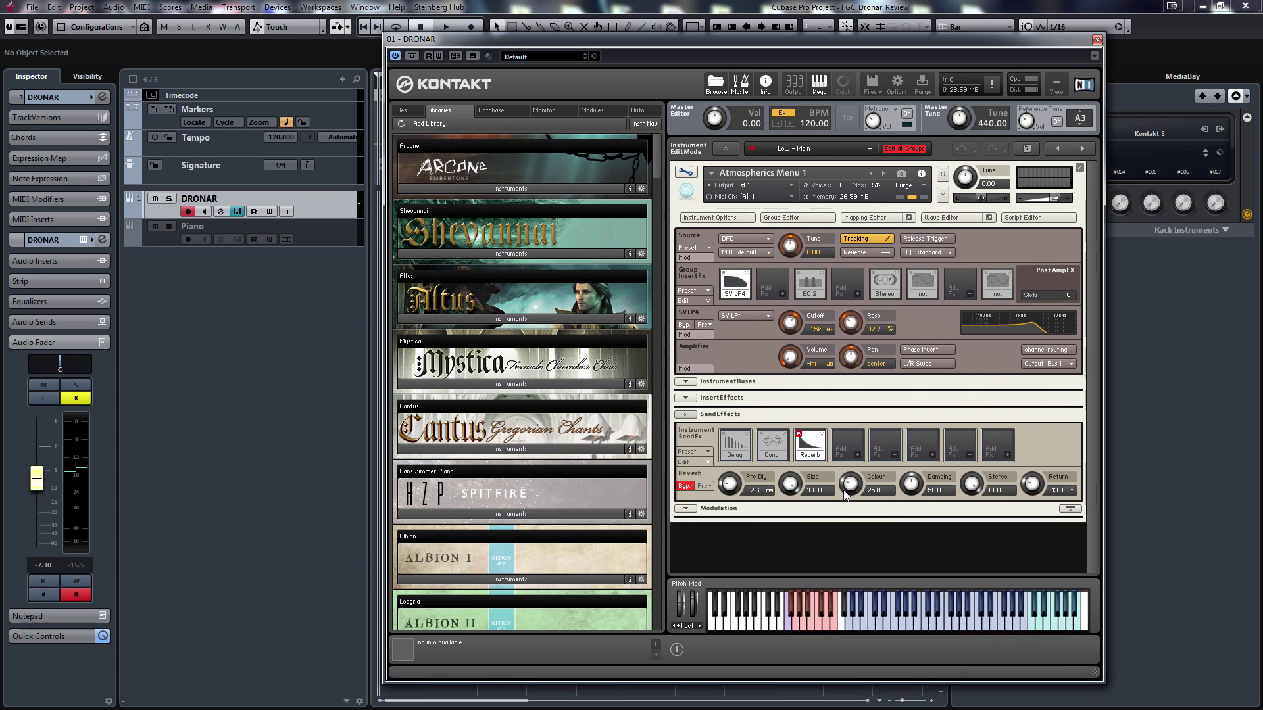
pyautogui.click(773, 447)
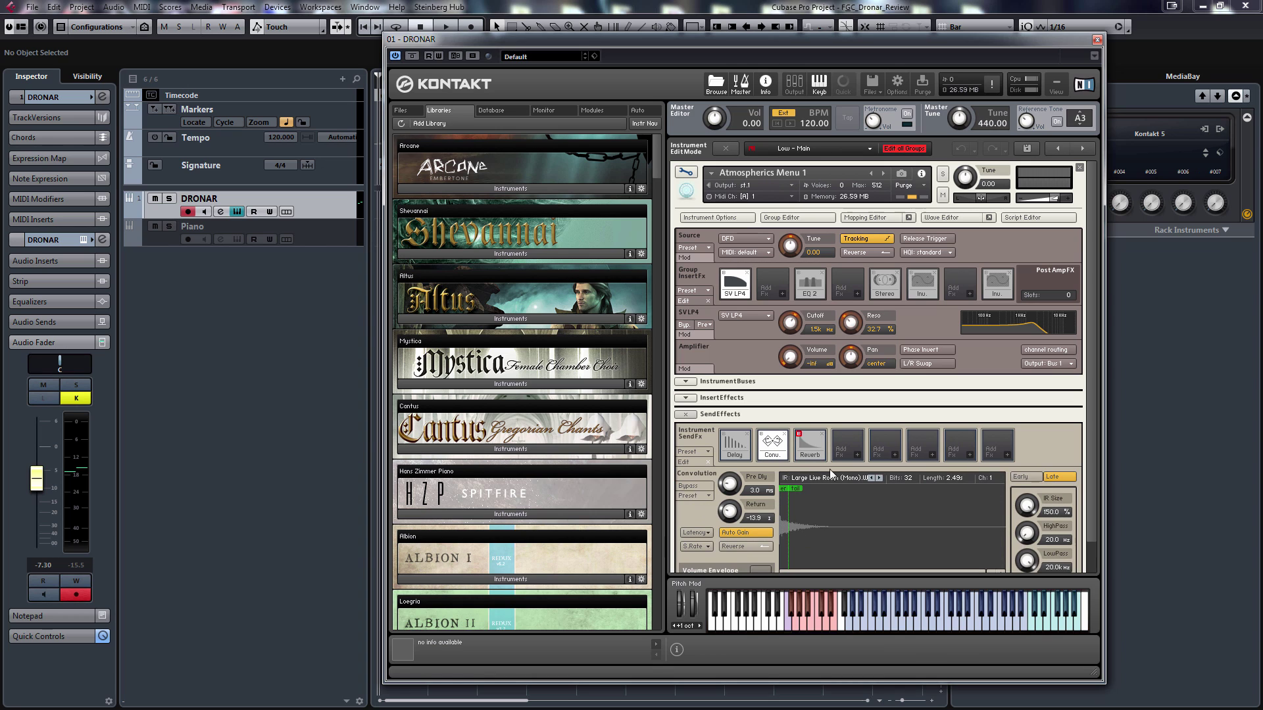
pyautogui.click(686, 175)
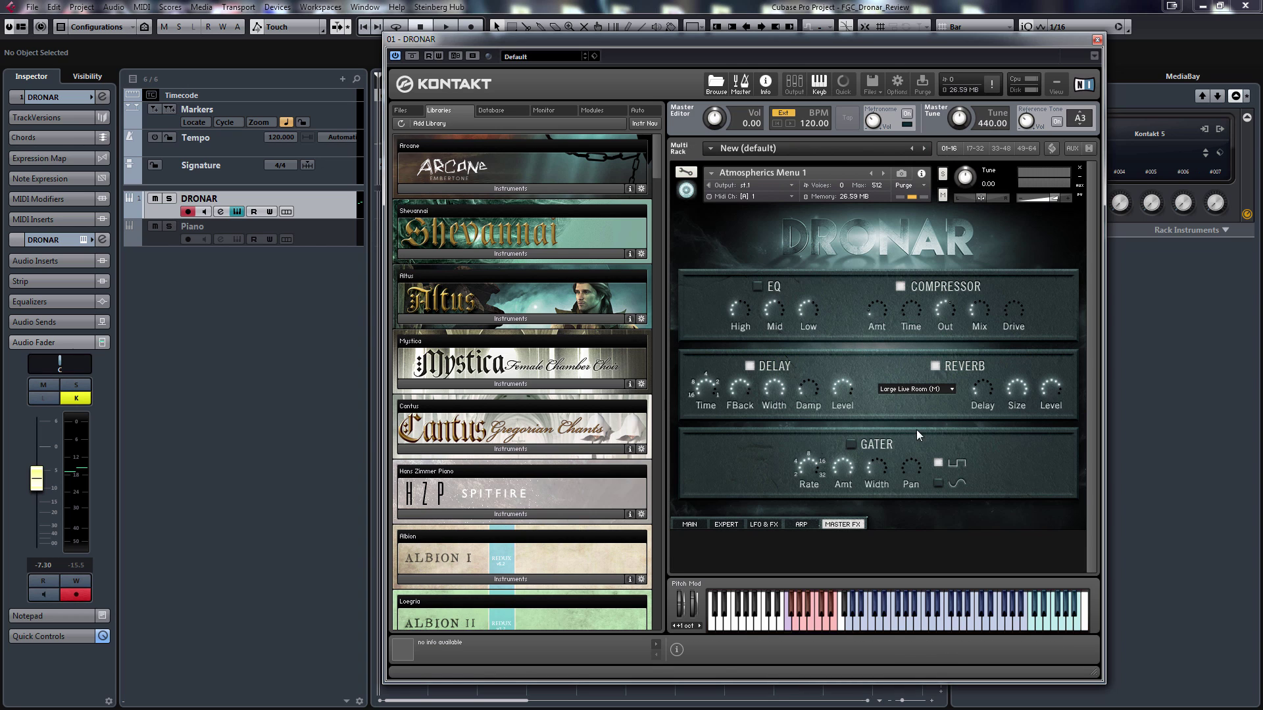
# Set the reverb type to Concert Hall and check the Convolution send module's impulse in the instrument editor.
pyautogui.click(948, 387)
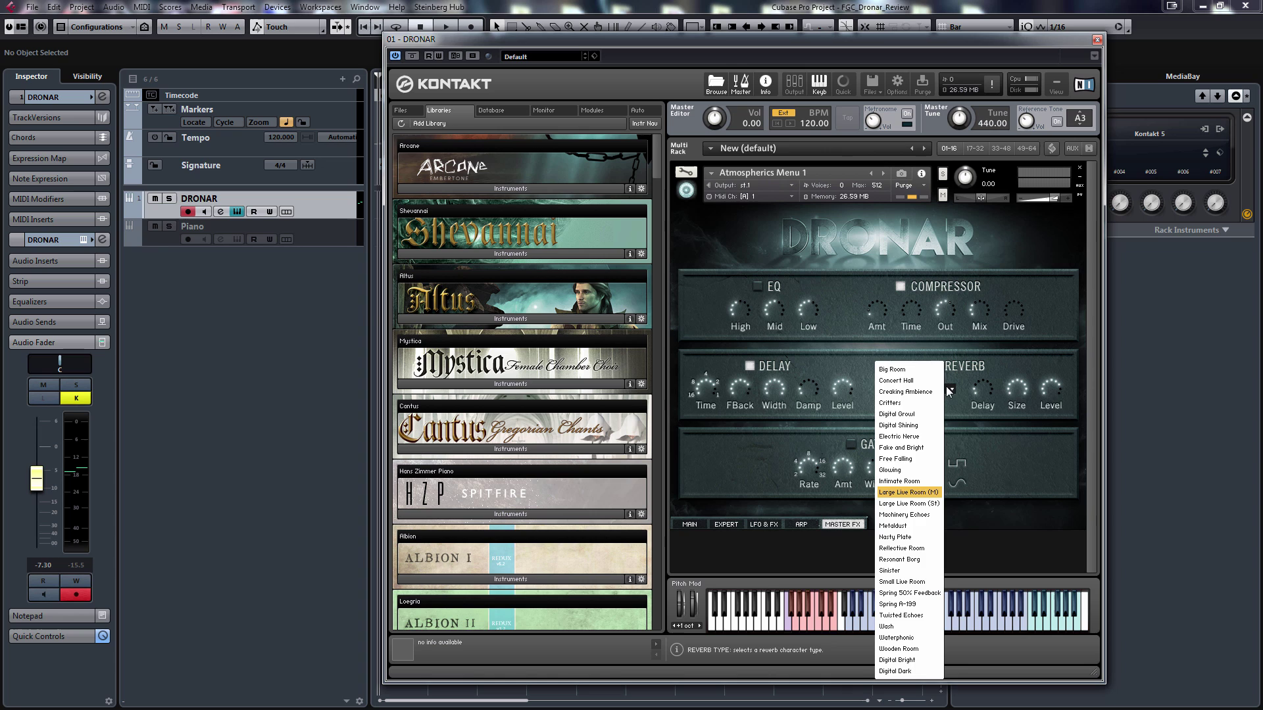
pyautogui.click(908, 380)
pyautogui.click(686, 173)
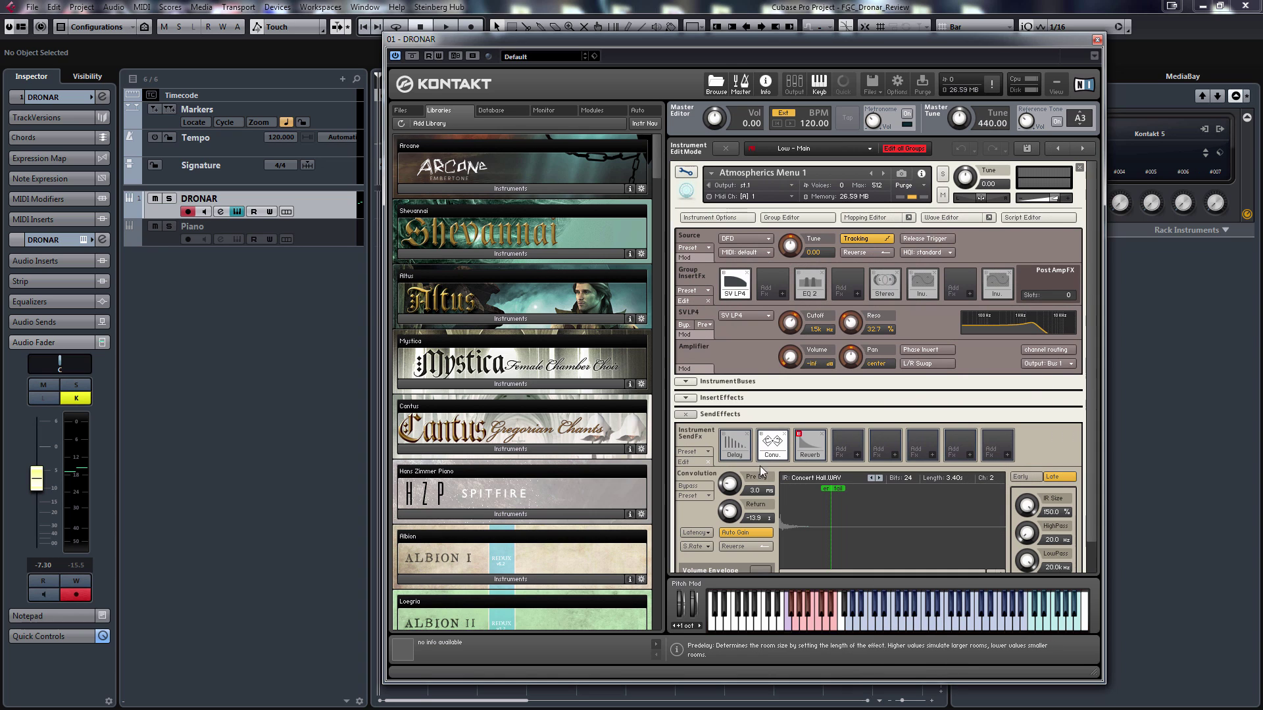
pyautogui.click(686, 172)
# Set the reverb type to Digital Dark and compare the bypass states of the Convolution and Reverb send modules.
pyautogui.click(947, 390)
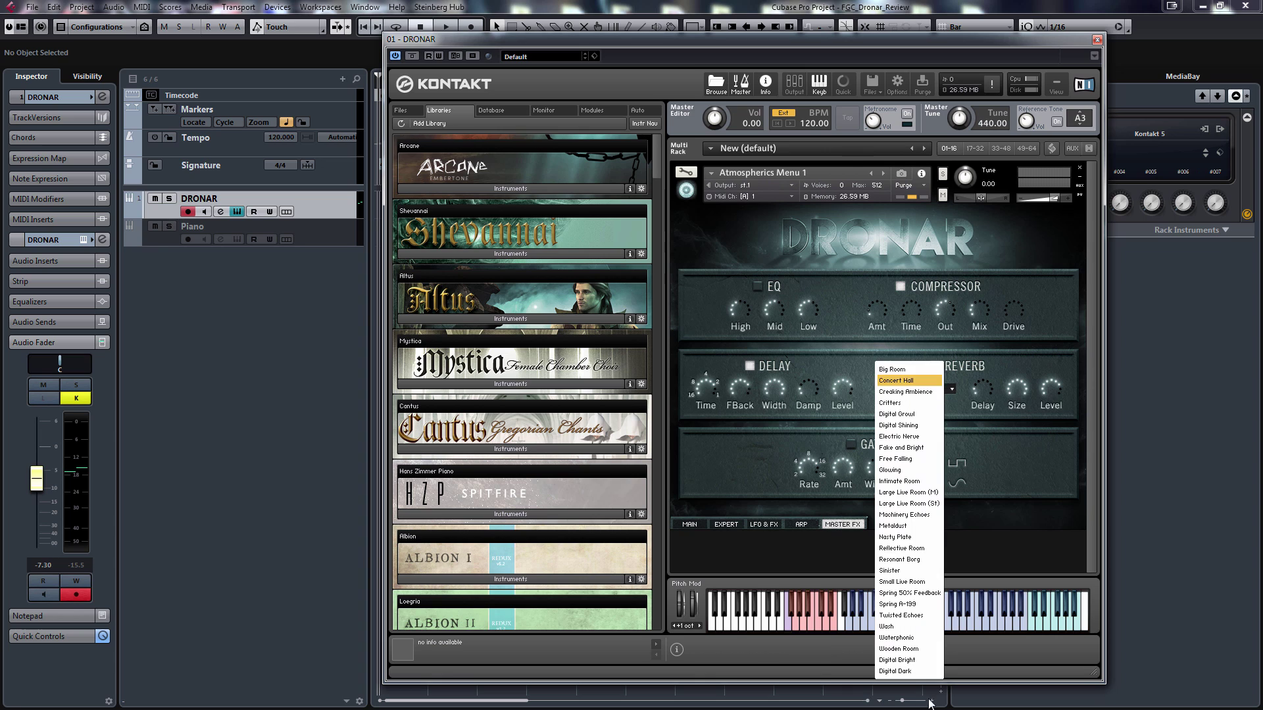
pyautogui.click(909, 671)
pyautogui.click(686, 173)
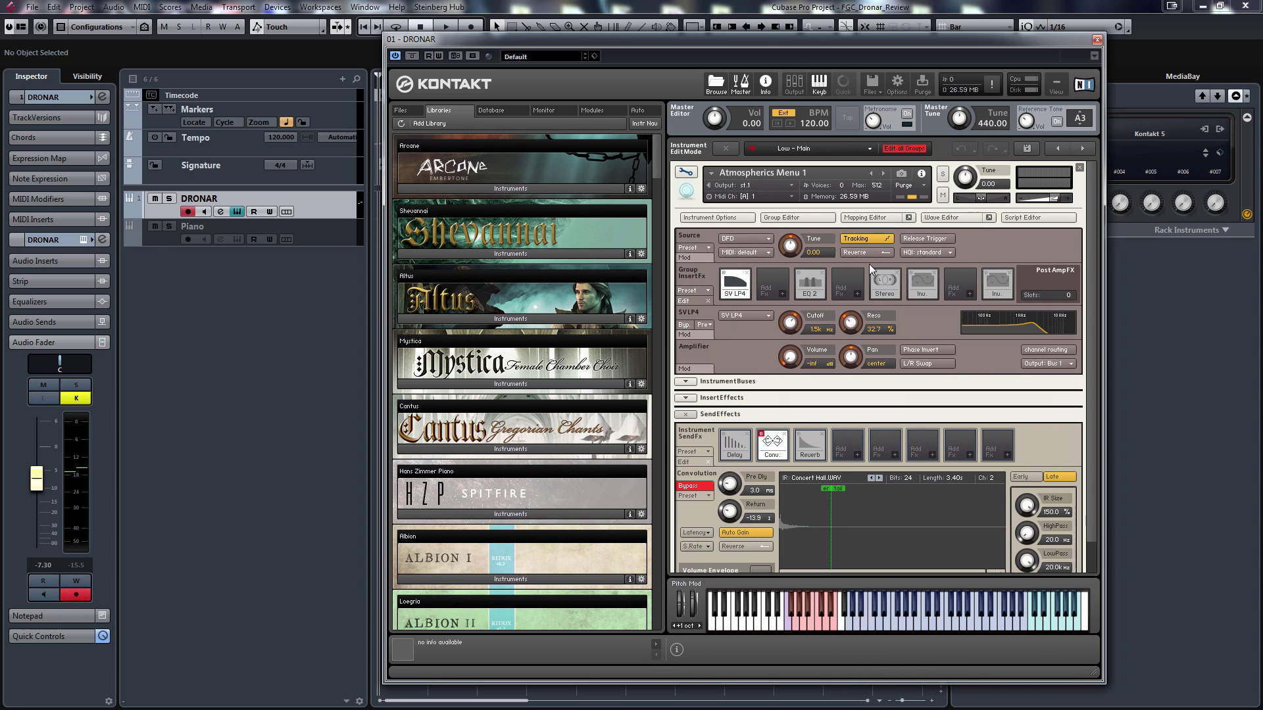
pyautogui.click(811, 457)
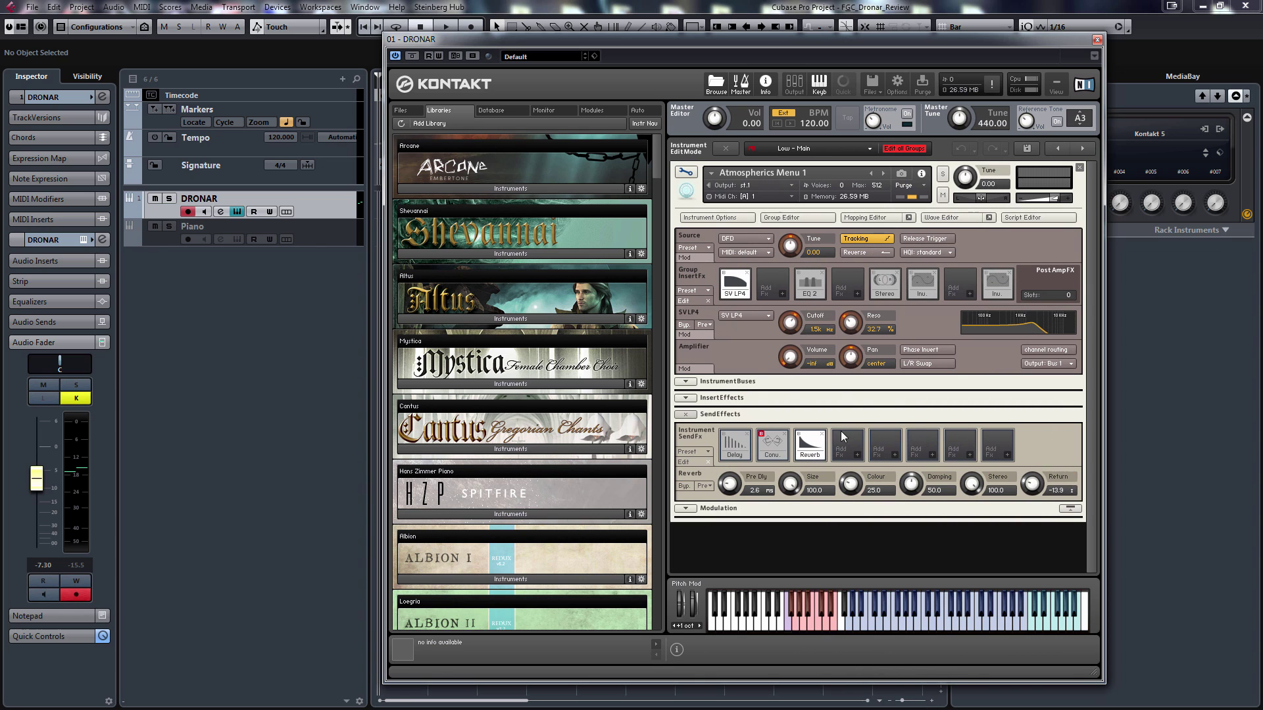
pyautogui.click(689, 173)
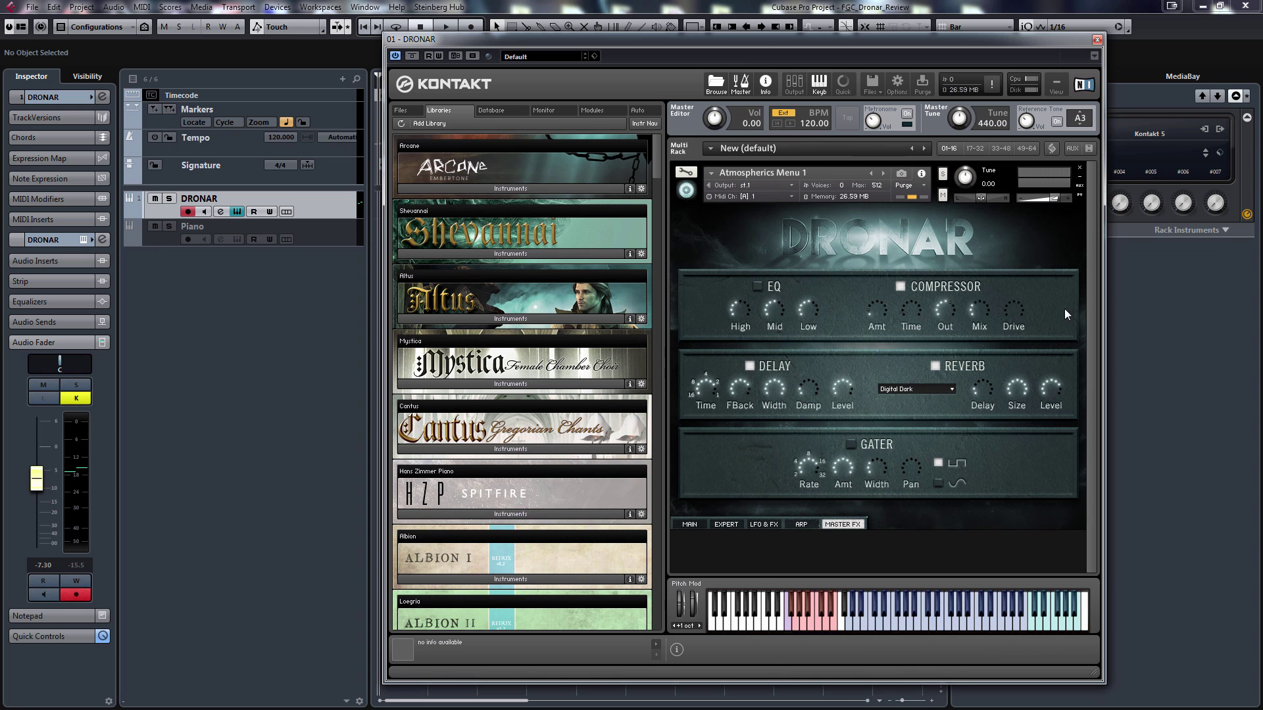
# Look through the reverb type list keeping Digital Dark, and recheck the Reverb send module in the instrument editor.
pyautogui.click(950, 389)
pyautogui.click(976, 519)
pyautogui.click(678, 173)
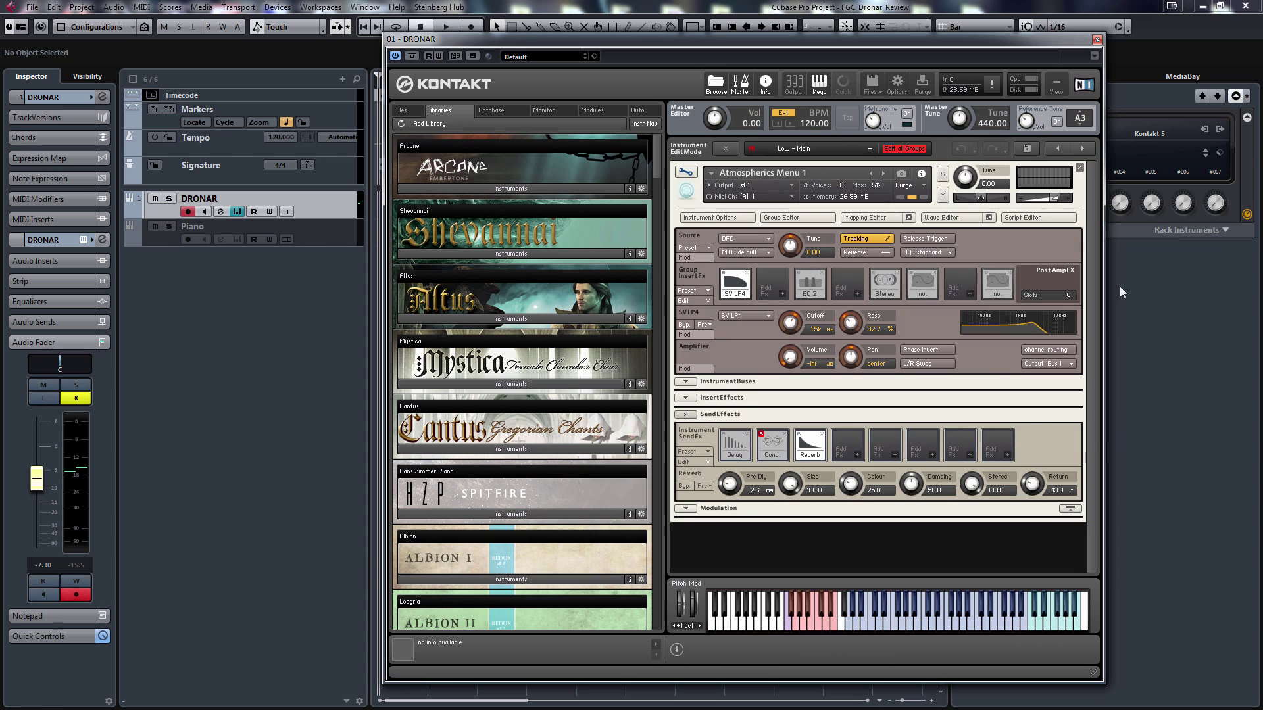
pyautogui.click(685, 172)
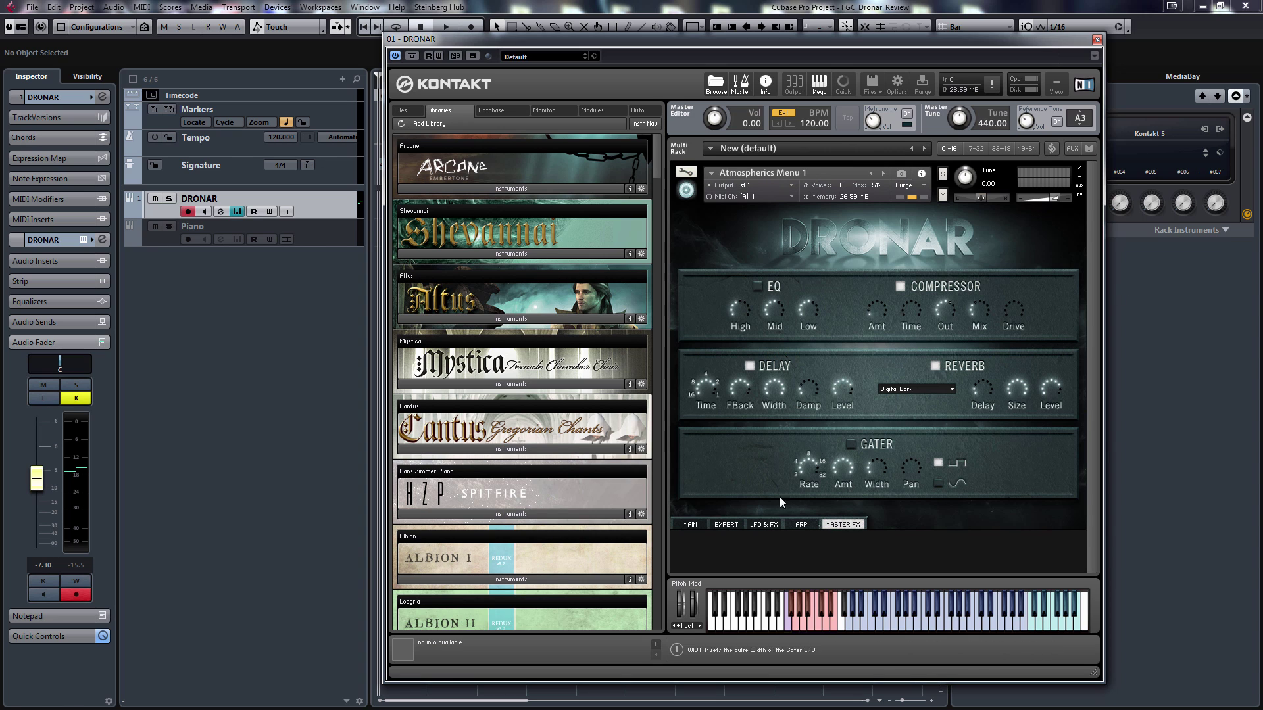
# Show the instrument's main page and browse the Alien, Arp-o-rama, Atmospherics and Menus folders in the Quick-Load browser.
pyautogui.click(692, 524)
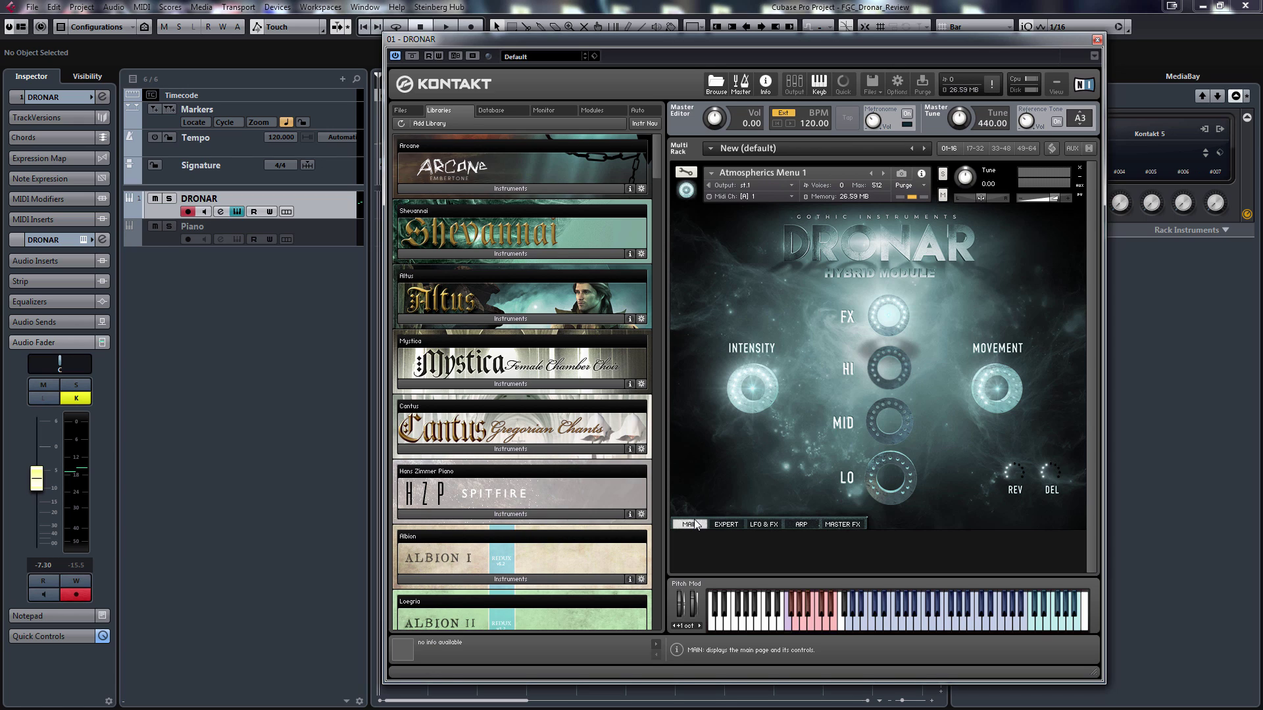
pyautogui.rightClick(1052, 274)
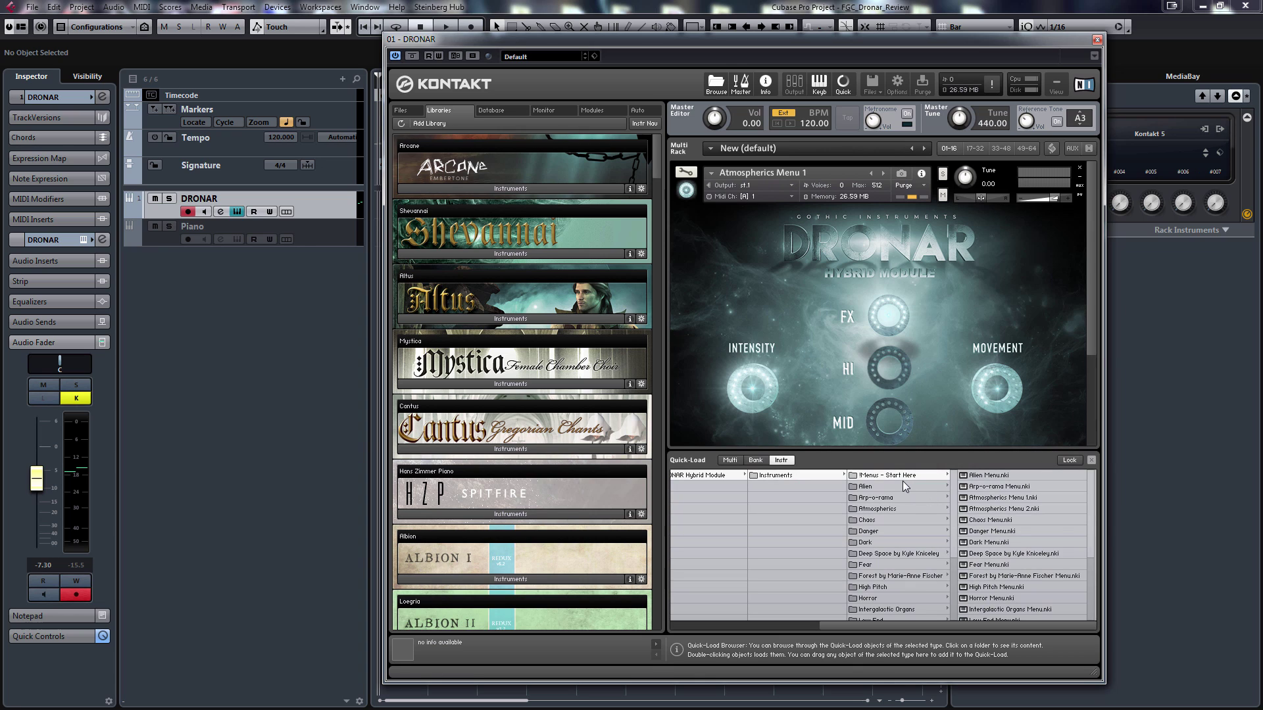
pyautogui.click(945, 487)
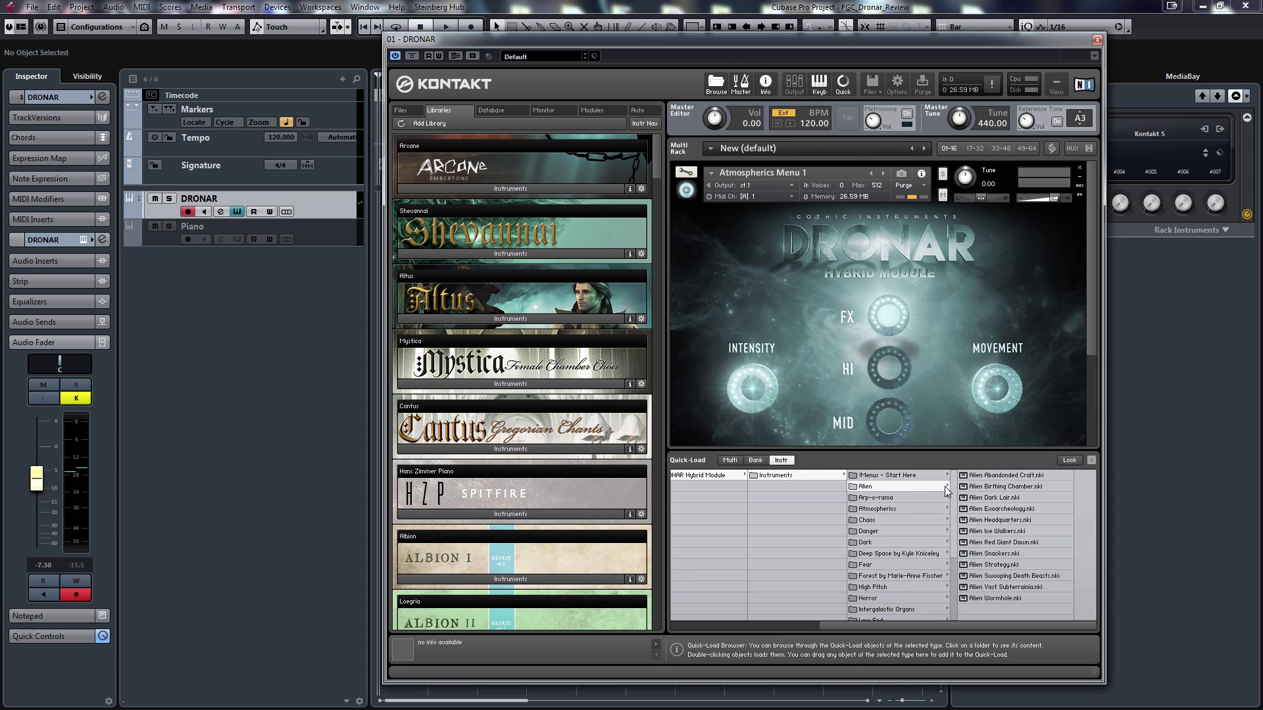
pyautogui.click(931, 477)
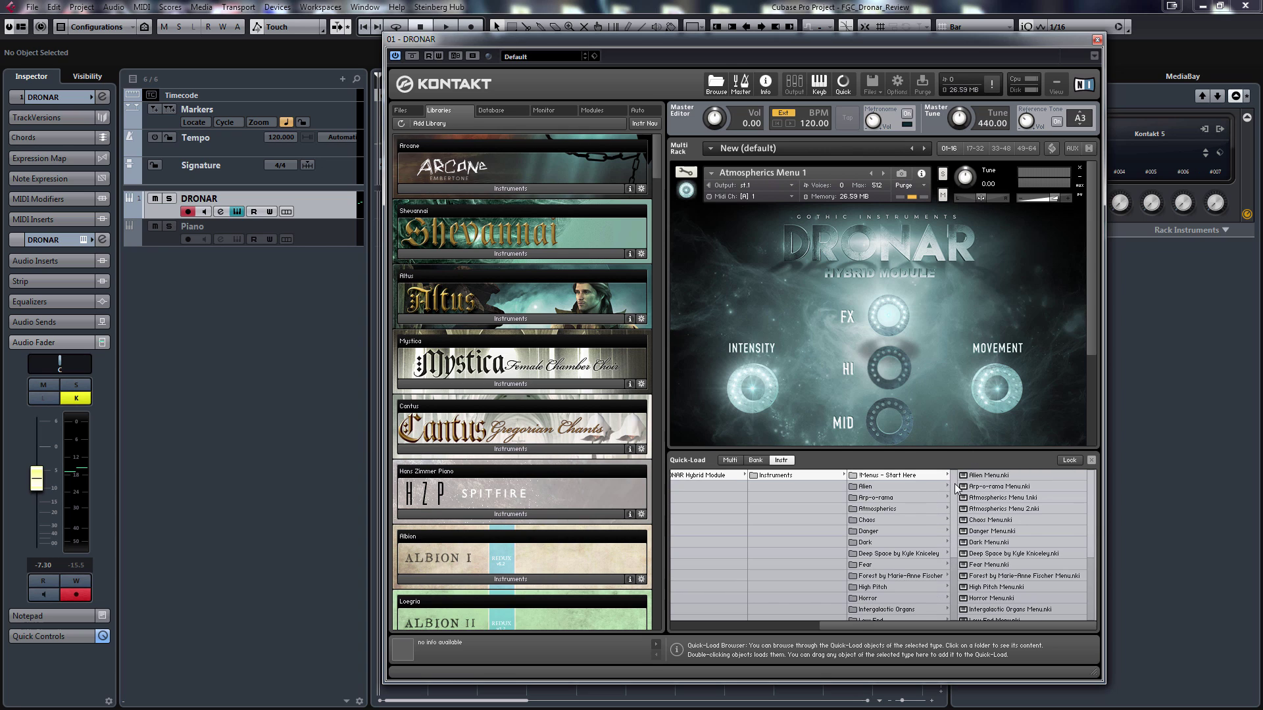
pyautogui.click(921, 508)
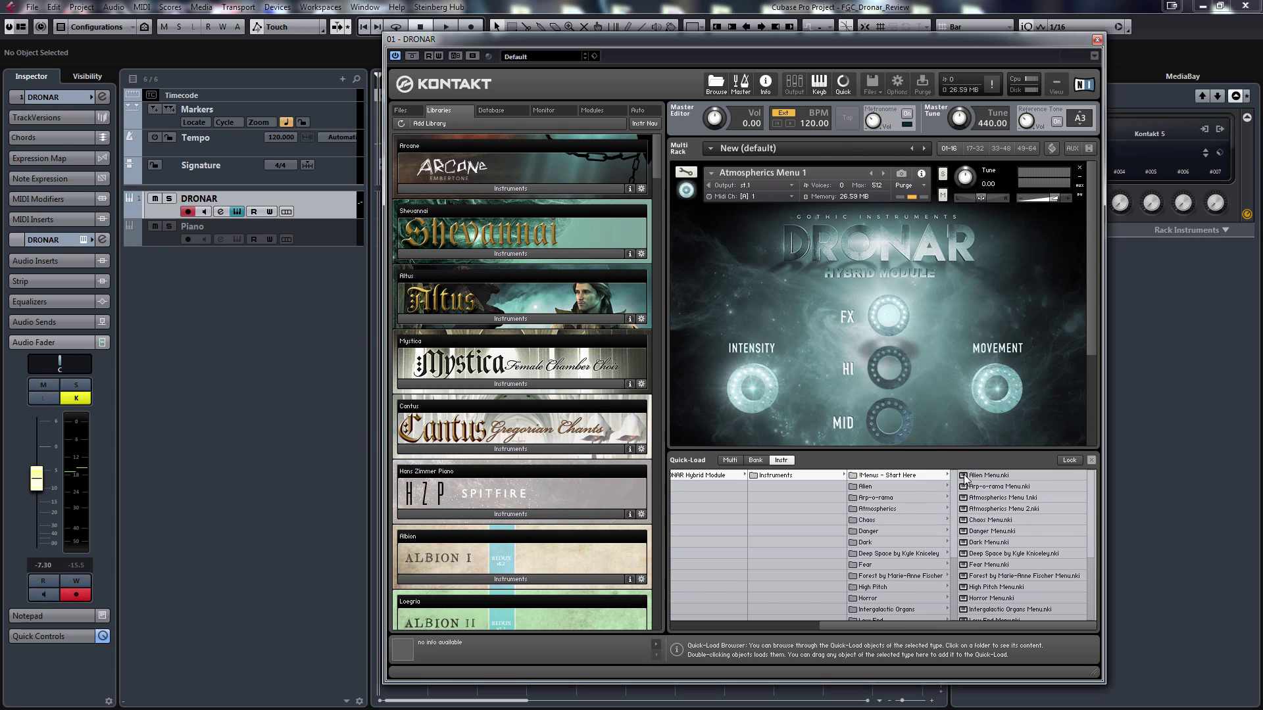
pyautogui.click(910, 486)
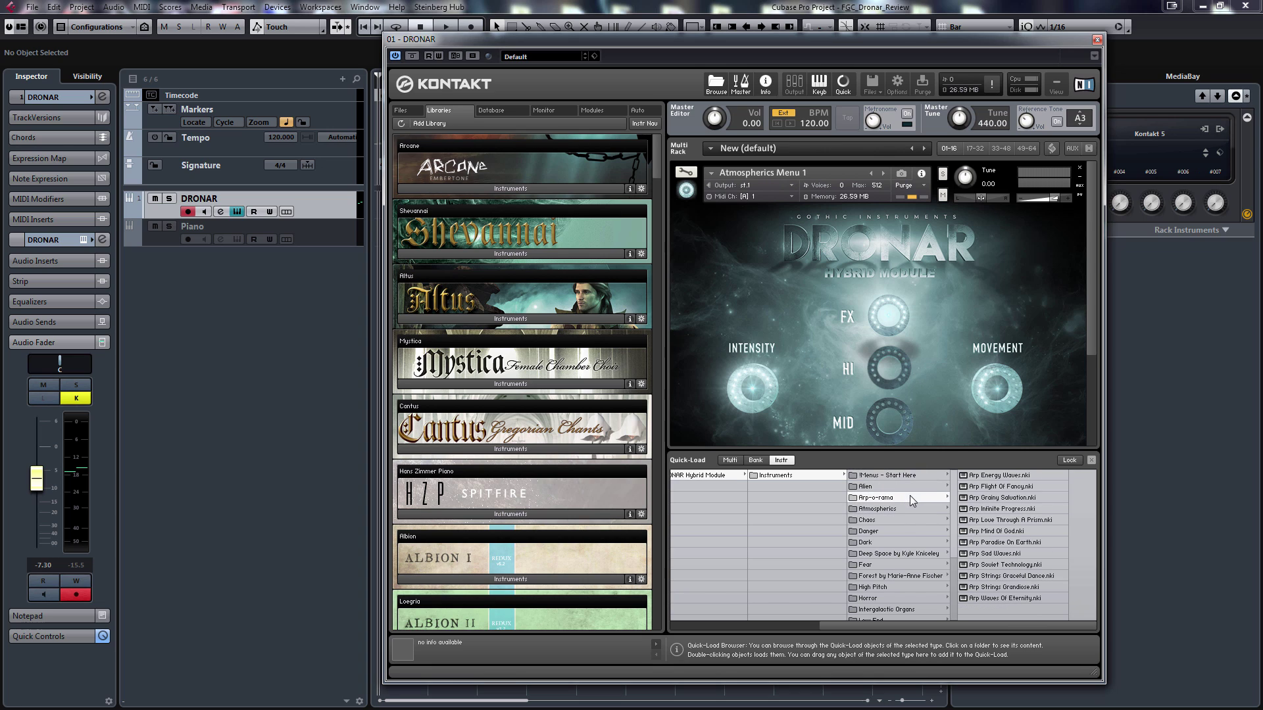
pyautogui.click(912, 509)
pyautogui.click(924, 486)
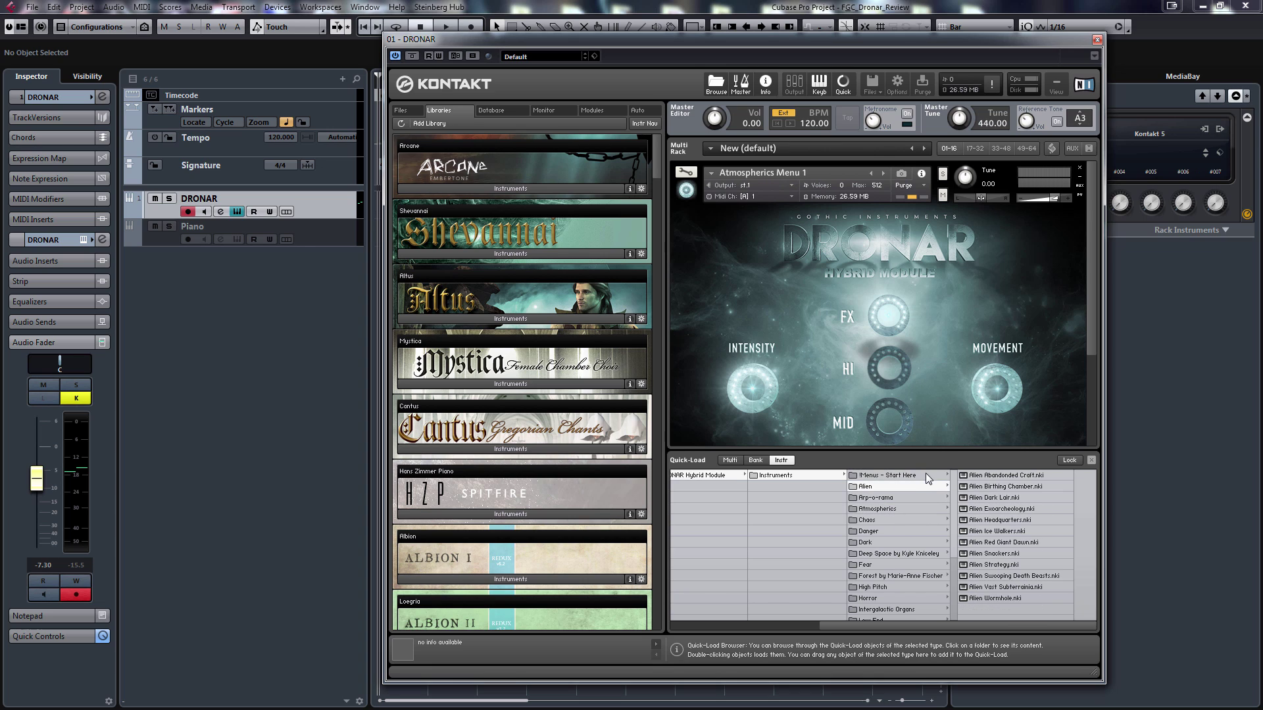
# Replace the loaded patch with Alien Menu.nki from the Menus - Start Here folder.
pyautogui.click(926, 475)
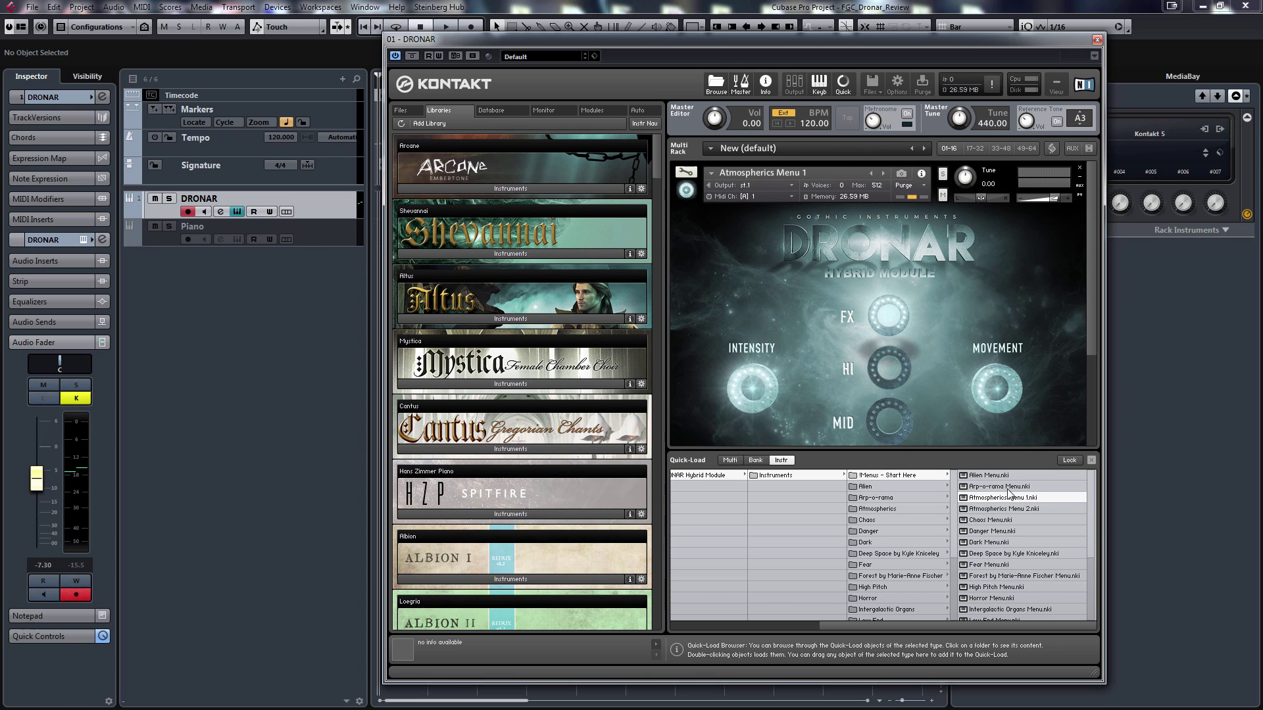
pyautogui.moveTo(1003, 474); pyautogui.dragTo(961, 312)
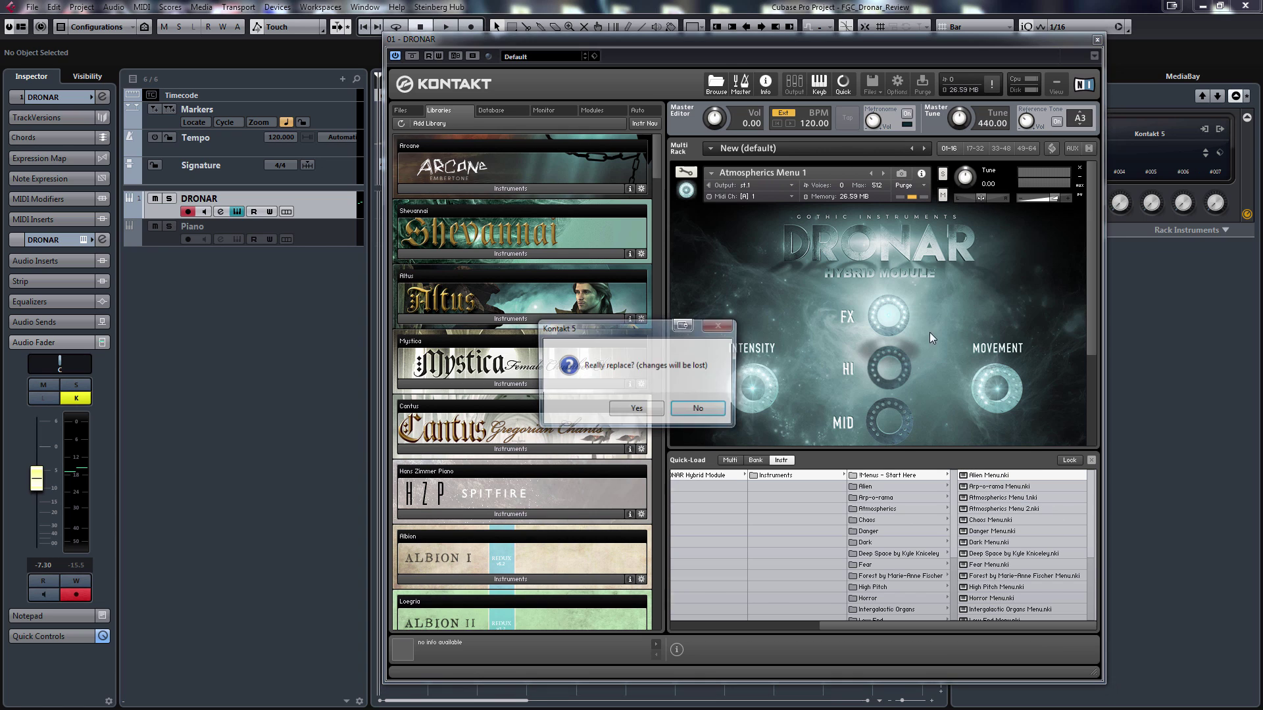
pyautogui.click(641, 412)
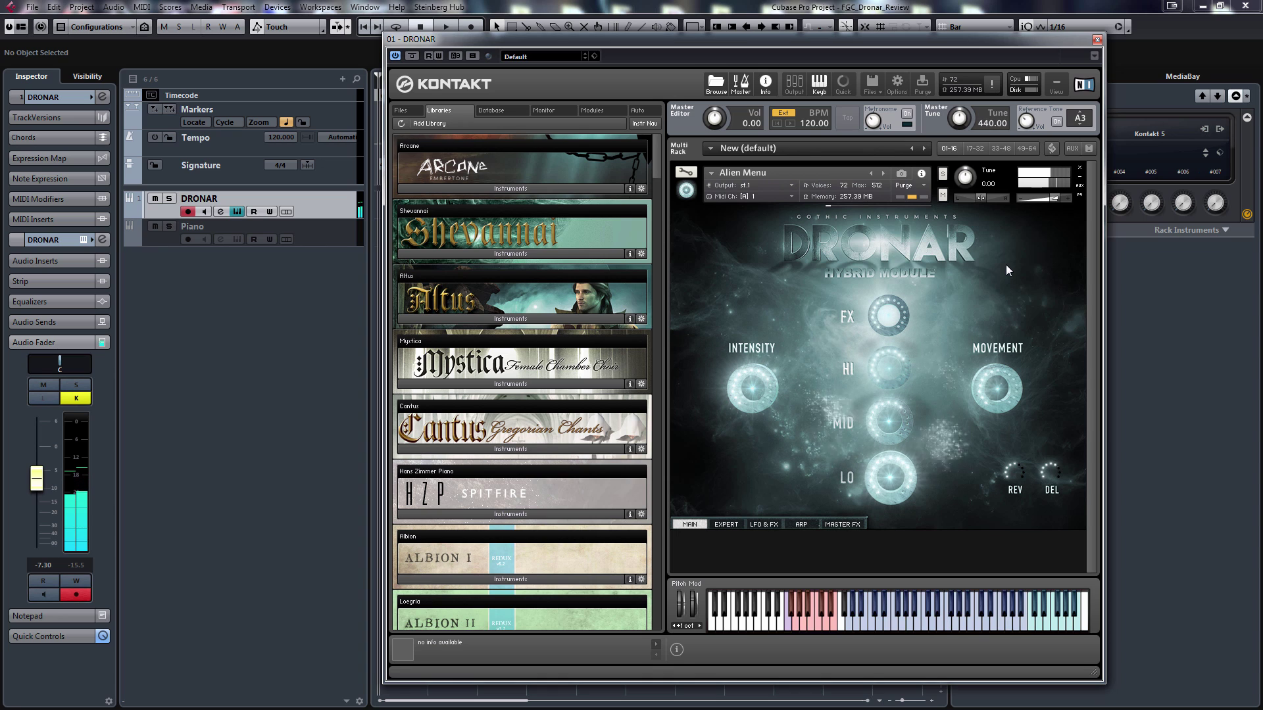
# Turn off the HI, LO and FX layers of Alien Menu to audition the MID layer alone.
pyautogui.click(845, 375)
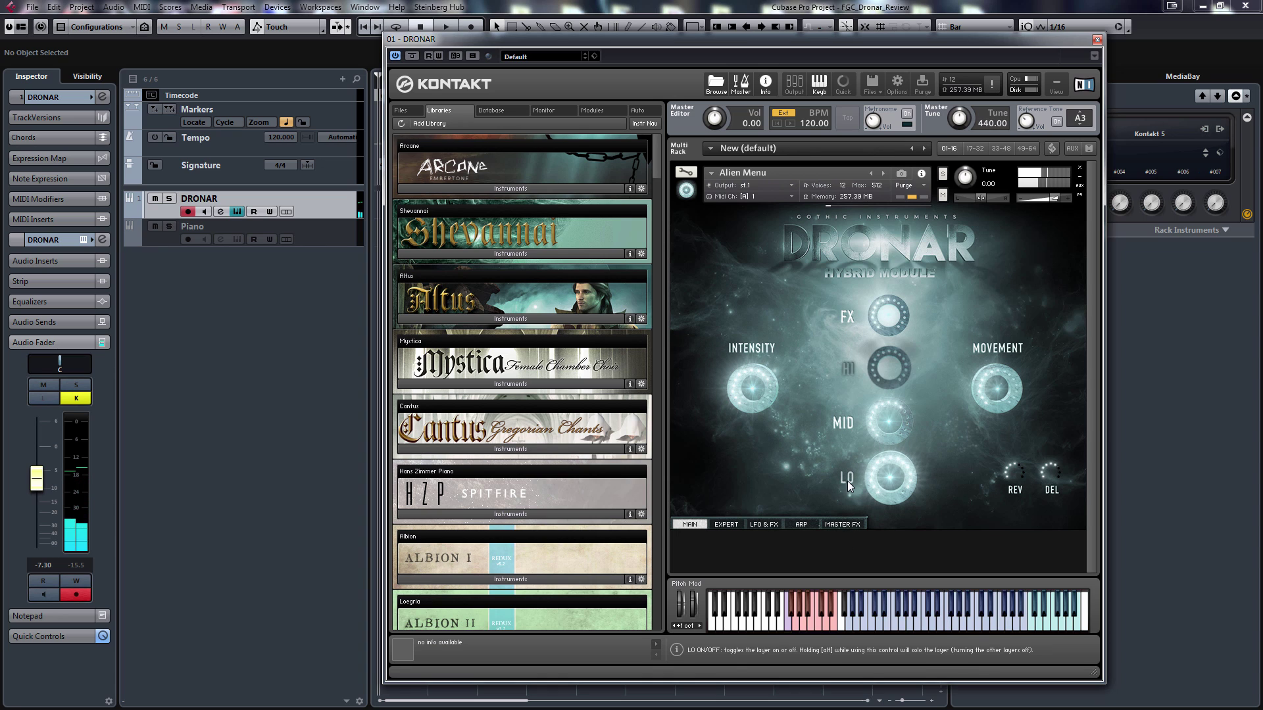
pyautogui.click(848, 479)
pyautogui.click(847, 319)
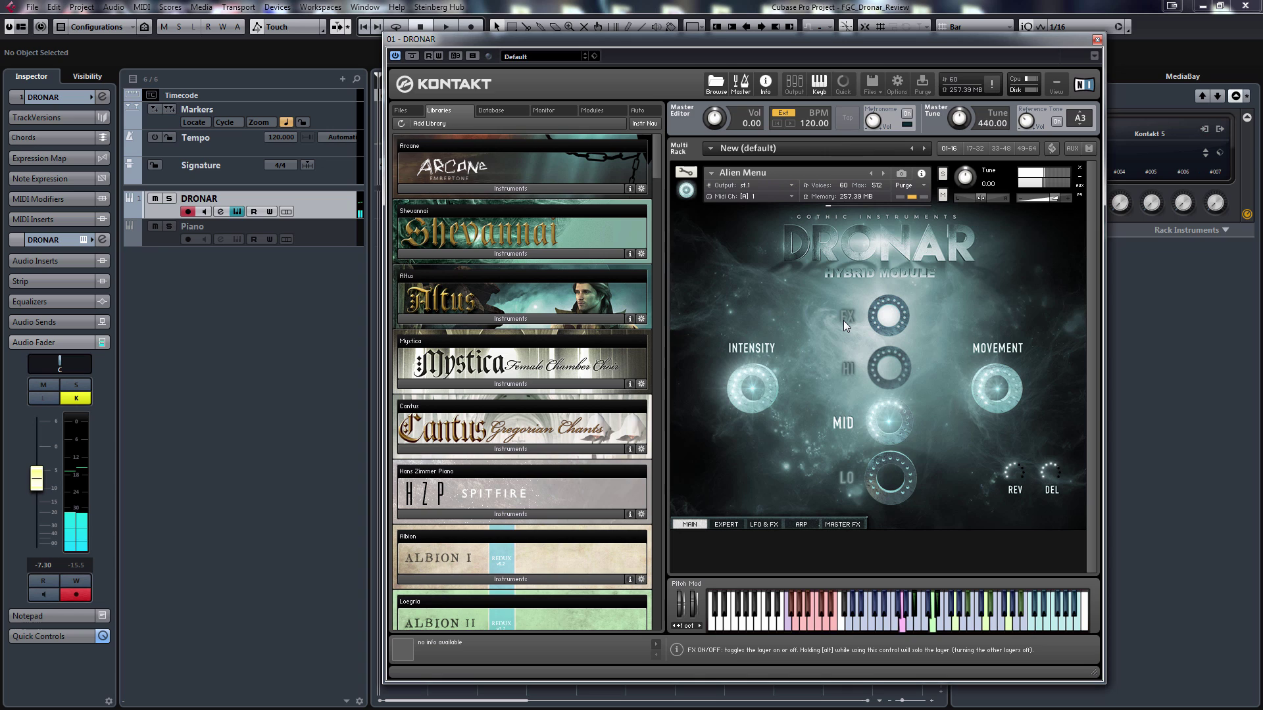
# Switch Alien Menu's active layers from MID to HI and LO to audition them together.
pyautogui.click(848, 368)
pyautogui.click(845, 424)
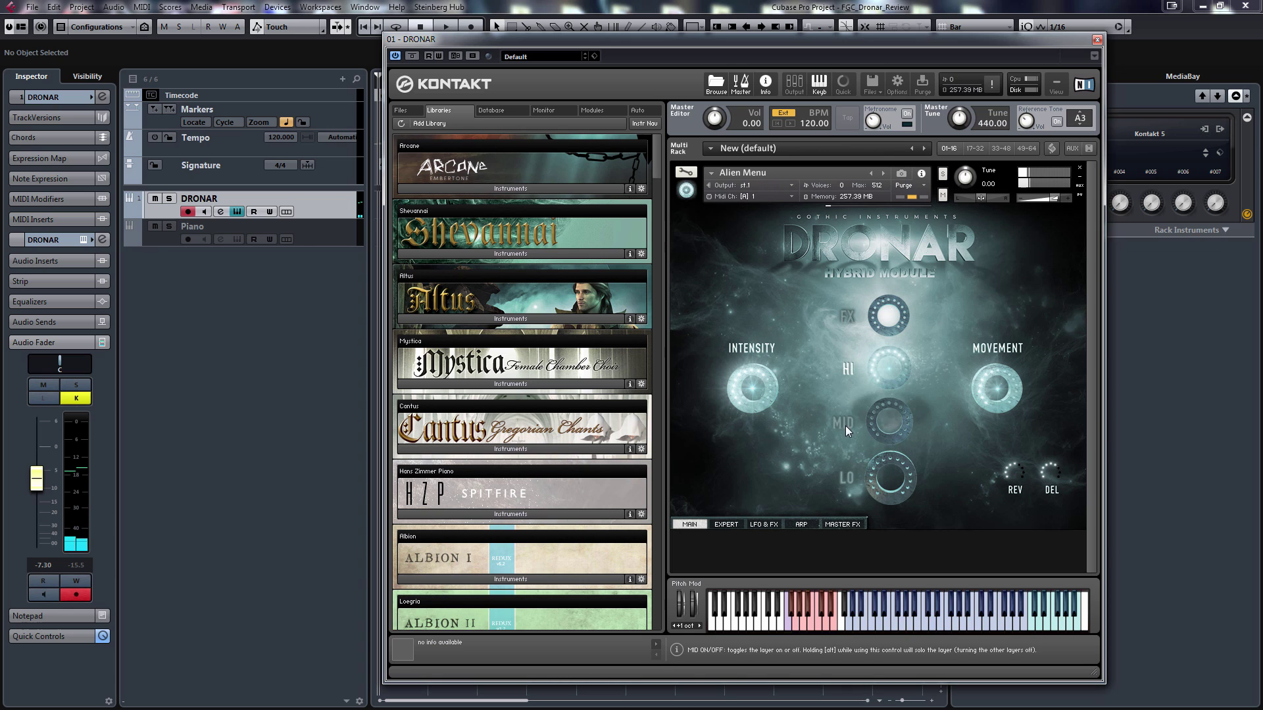
pyautogui.click(847, 478)
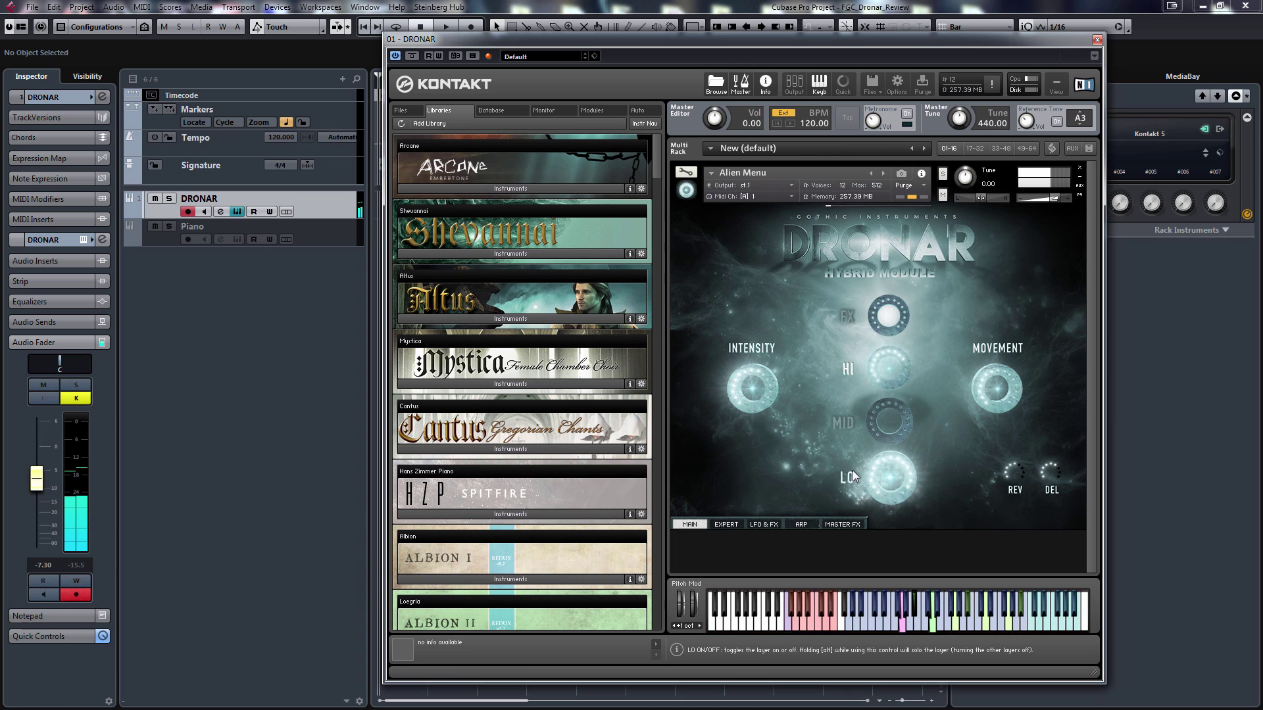
# Turn on the FX layer of Alien Menu and examine the patch's groups and sample mapping in instrument edit mode.
pyautogui.click(847, 315)
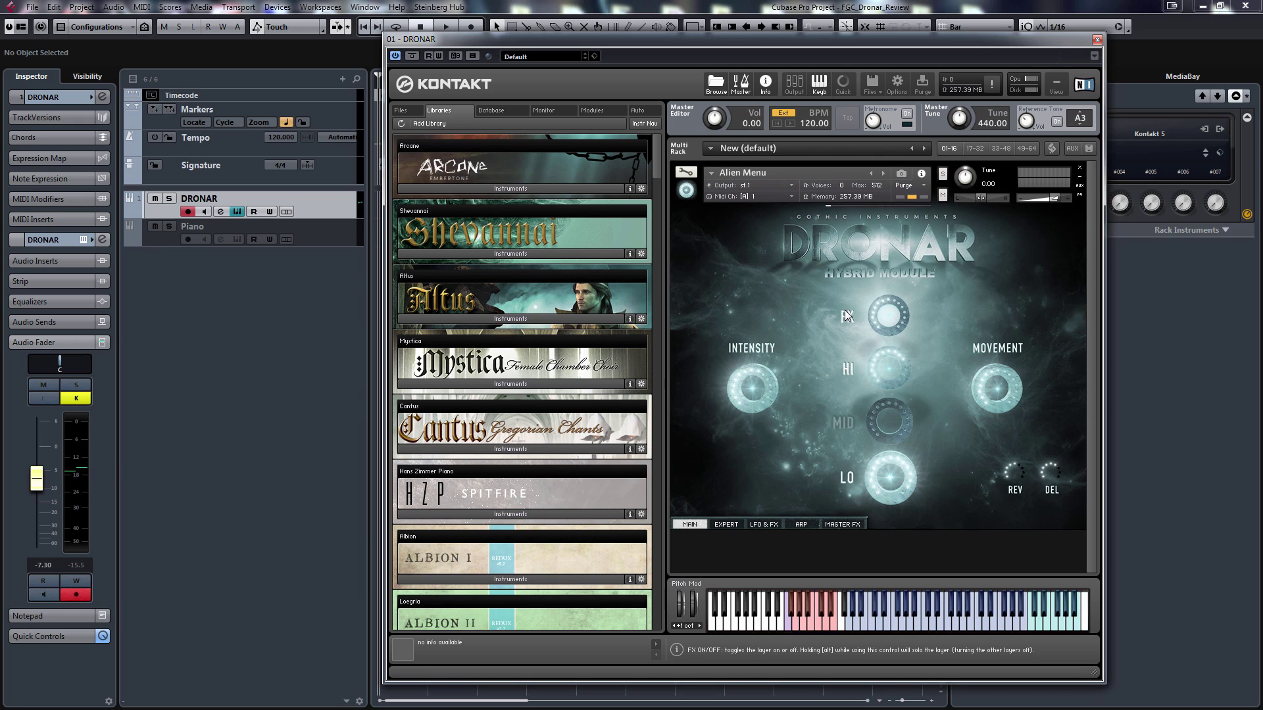
pyautogui.click(685, 172)
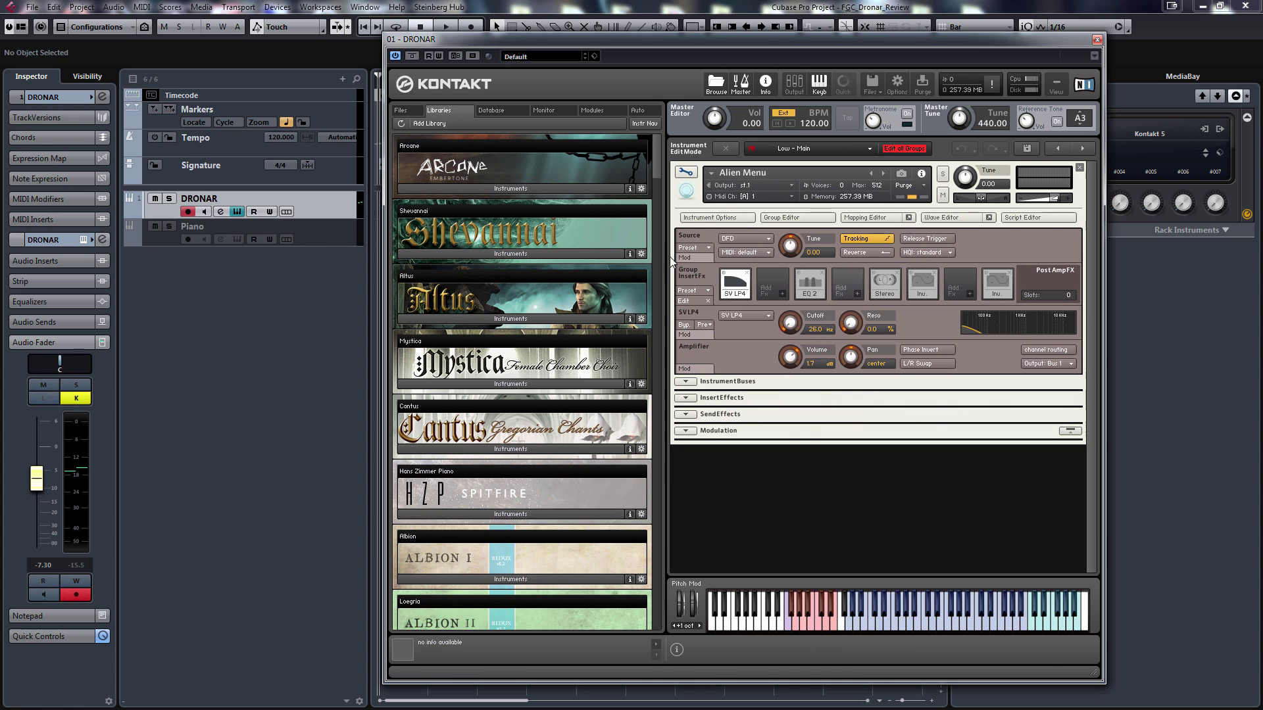
pyautogui.click(819, 217)
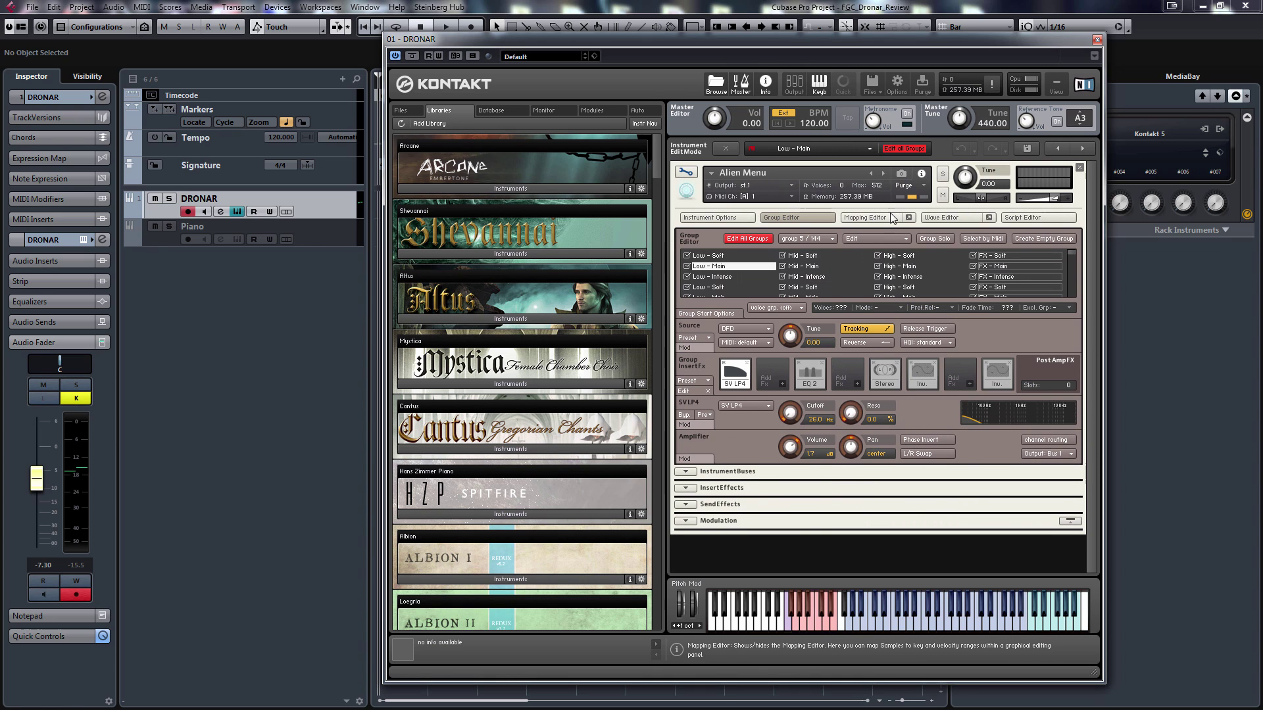
pyautogui.click(893, 218)
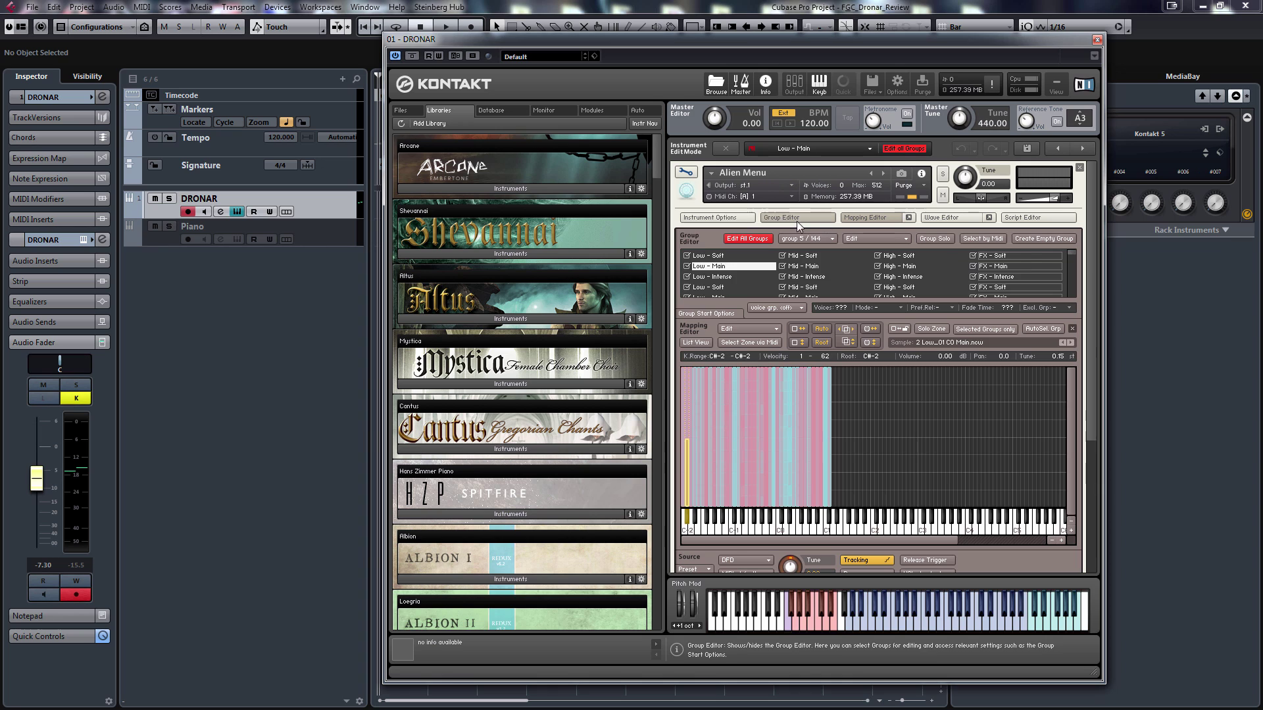
pyautogui.click(796, 219)
pyautogui.click(869, 217)
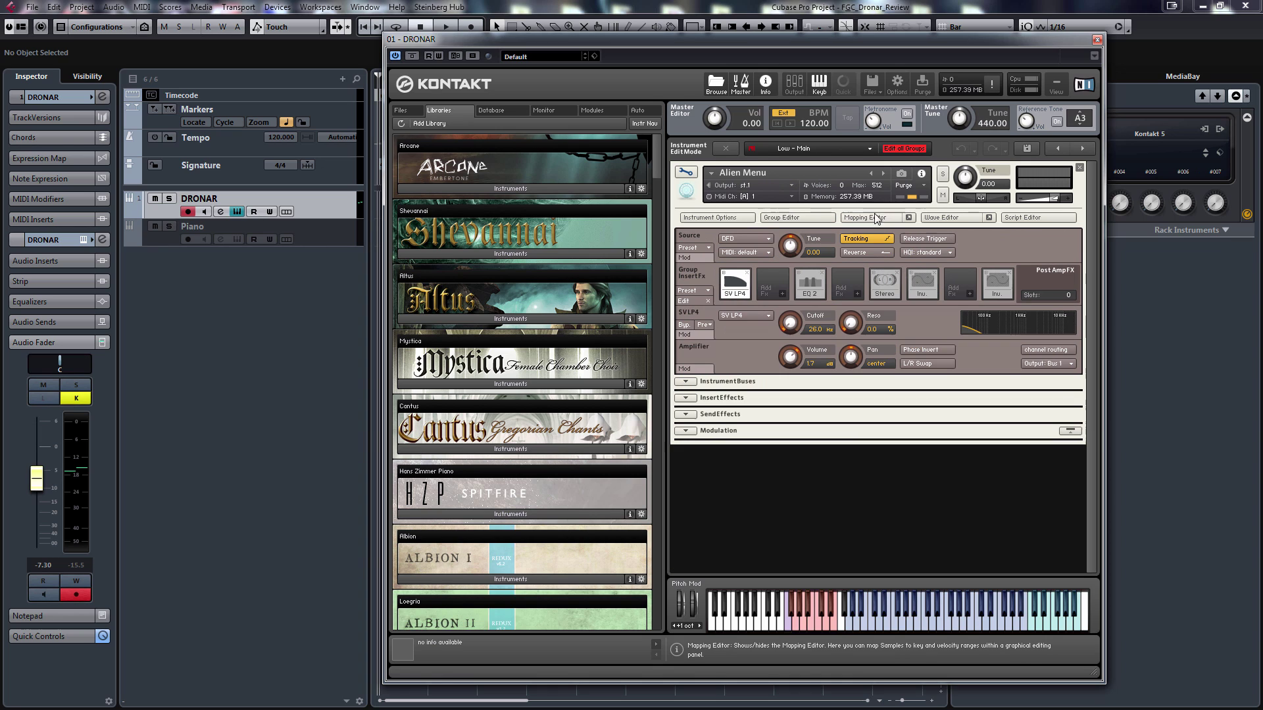
pyautogui.click(684, 174)
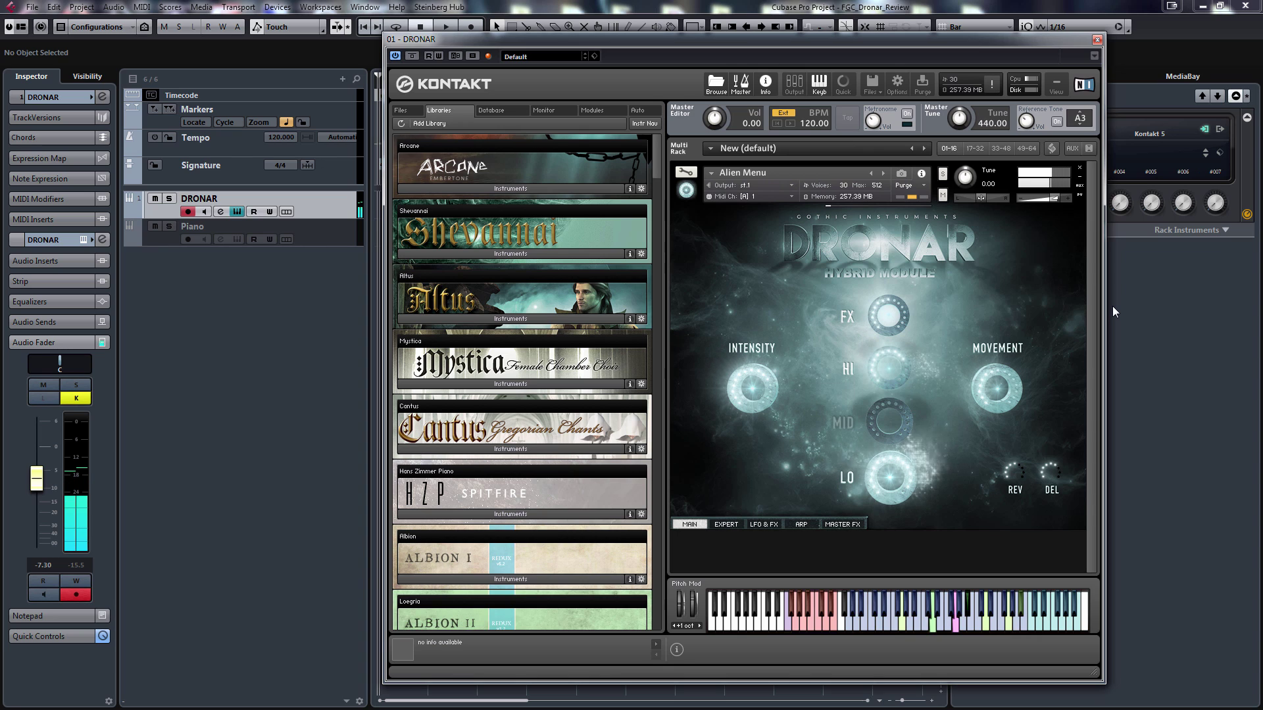
# Turn on the MID layer and start Learn MIDI CC# Automation for the Movement knob.
pyautogui.click(851, 424)
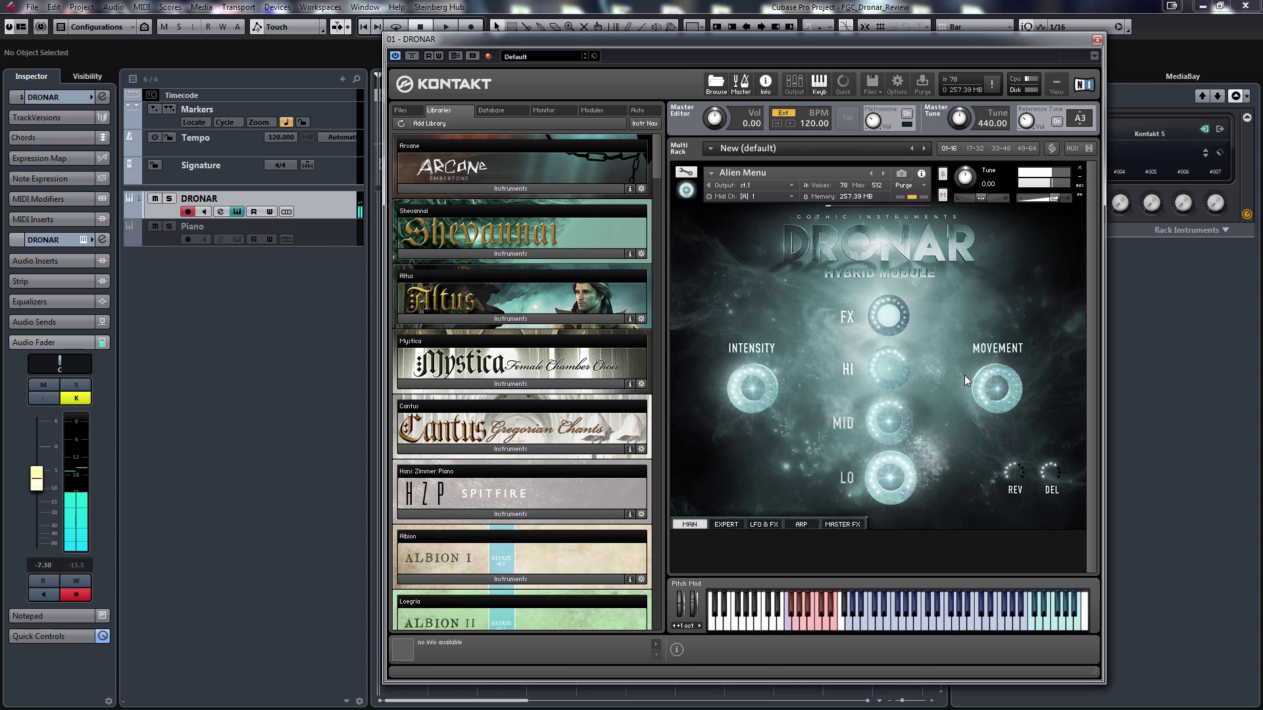
pyautogui.rightClick(997, 369)
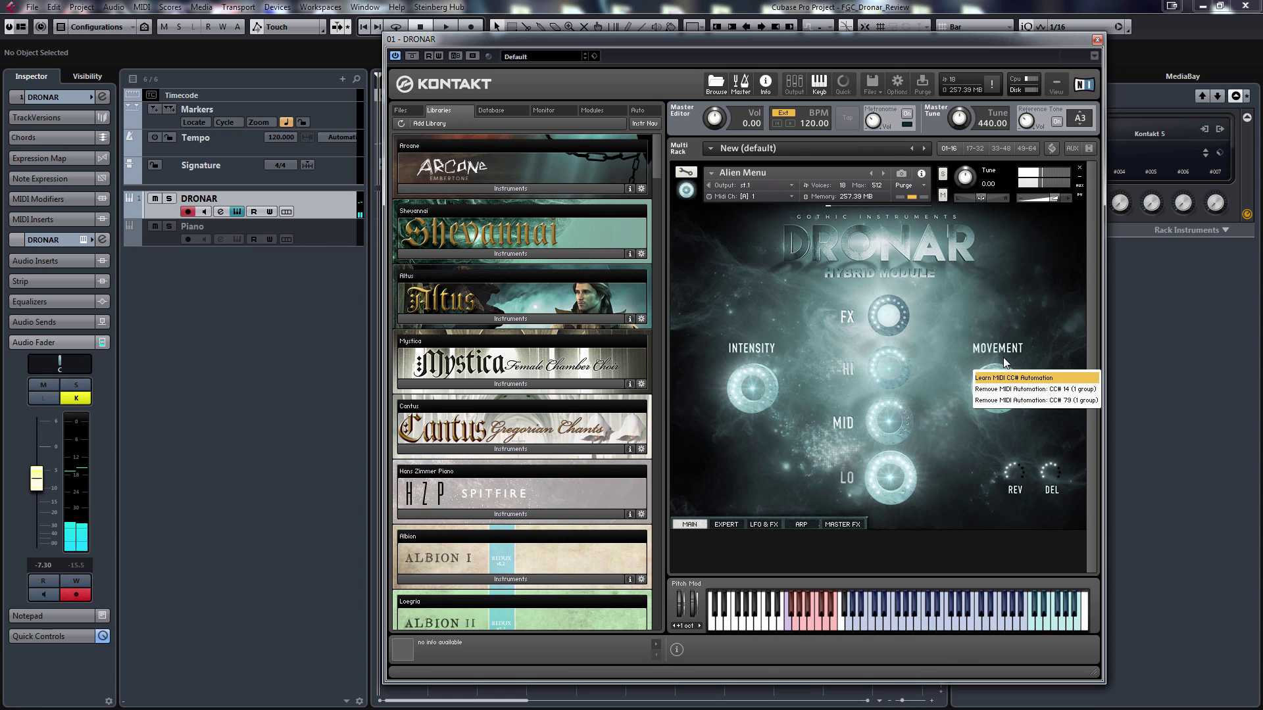
pyautogui.click(1008, 335)
pyautogui.rightClick(1008, 352)
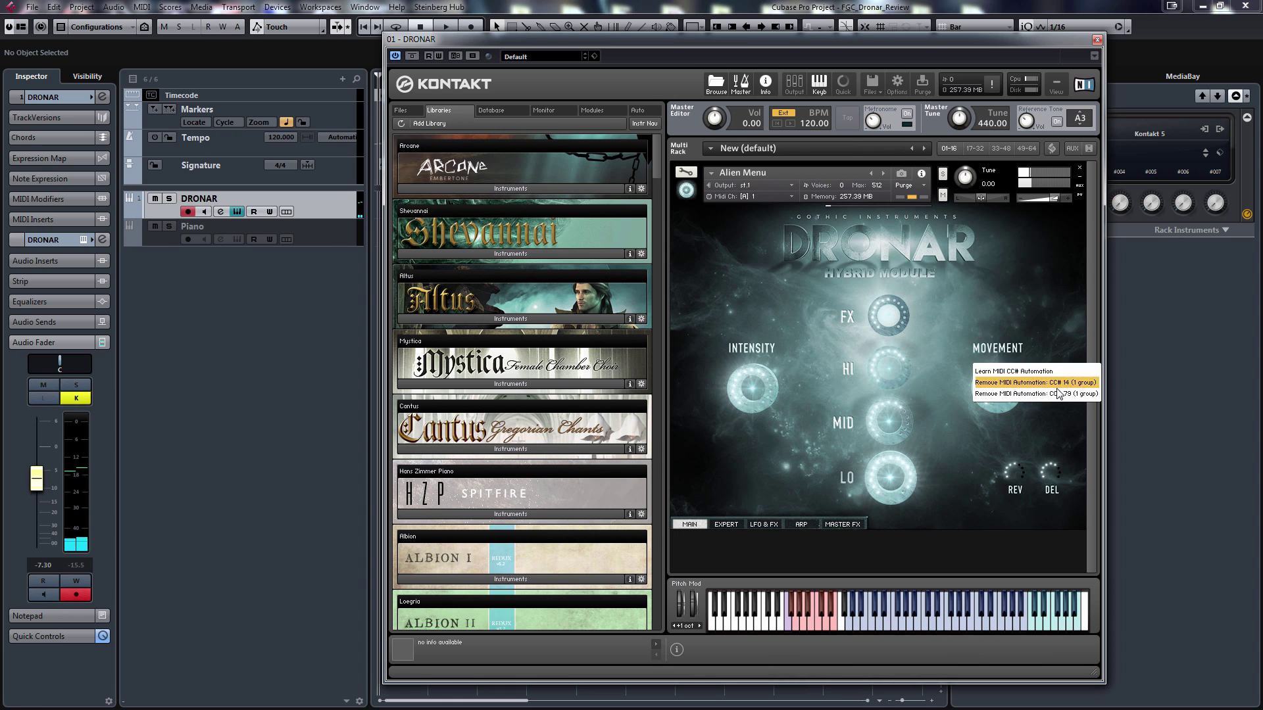
pyautogui.click(1026, 371)
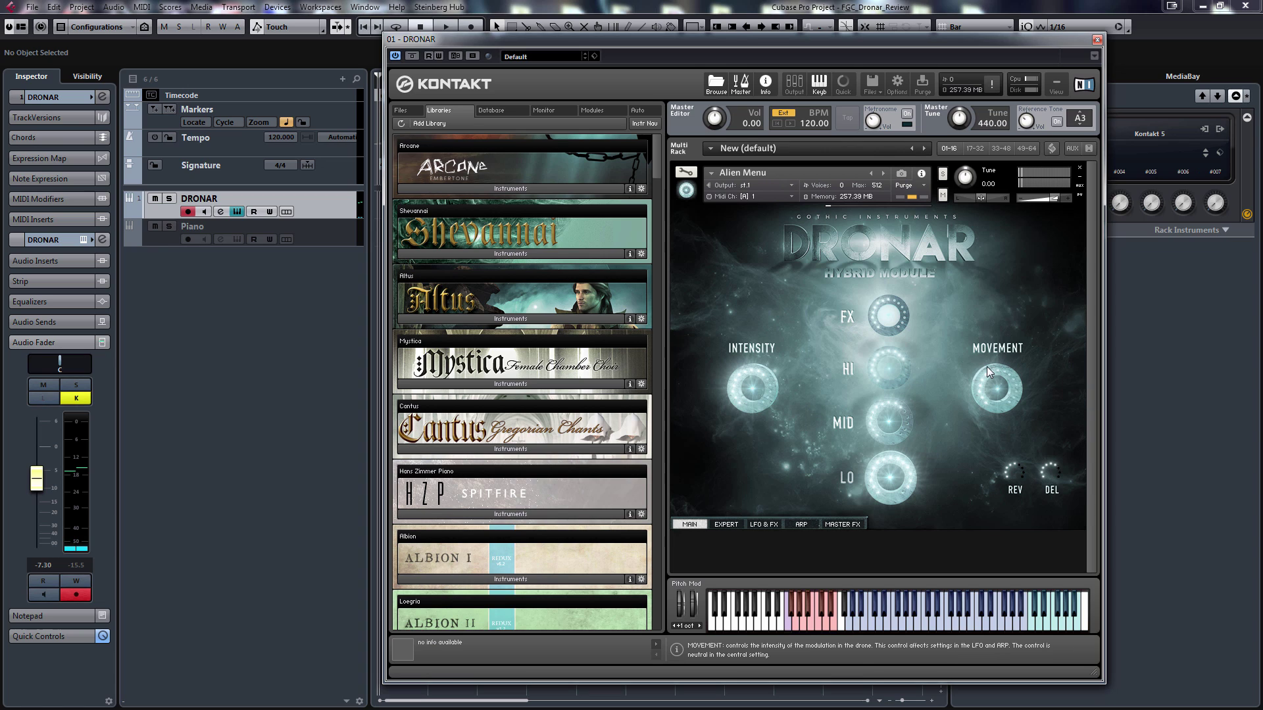
pyautogui.rightClick(1003, 372)
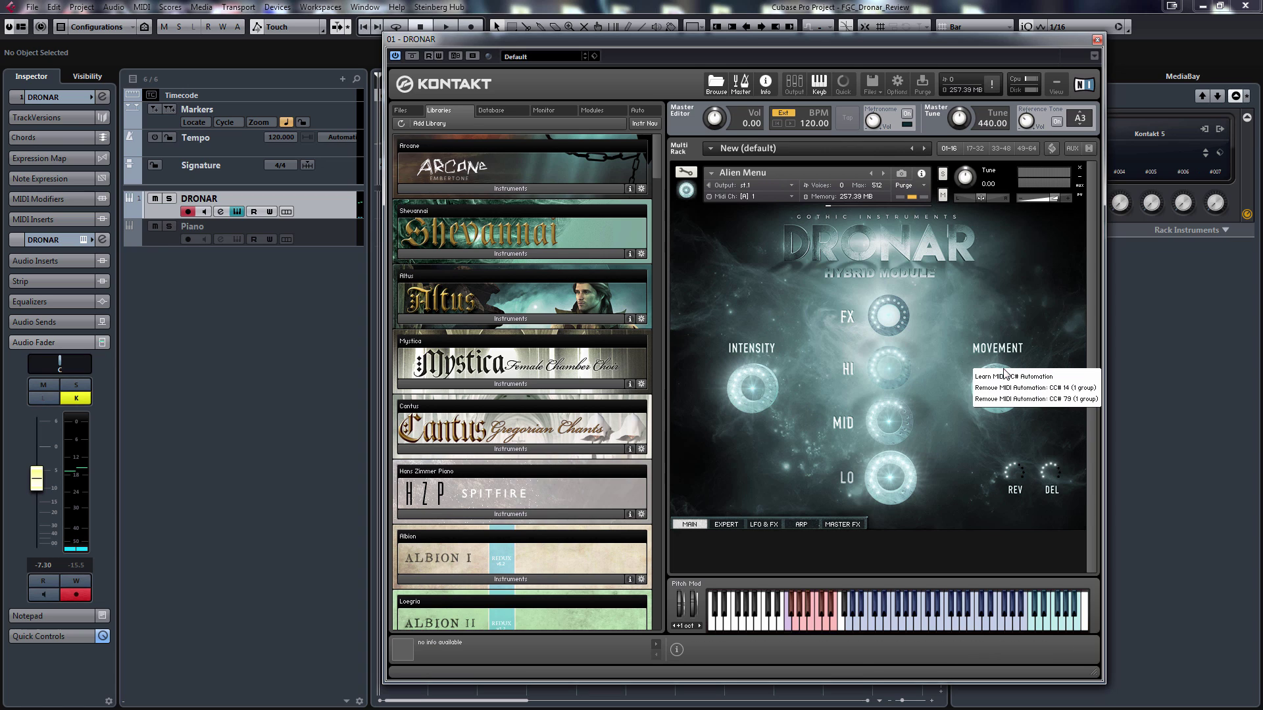
pyautogui.click(1048, 376)
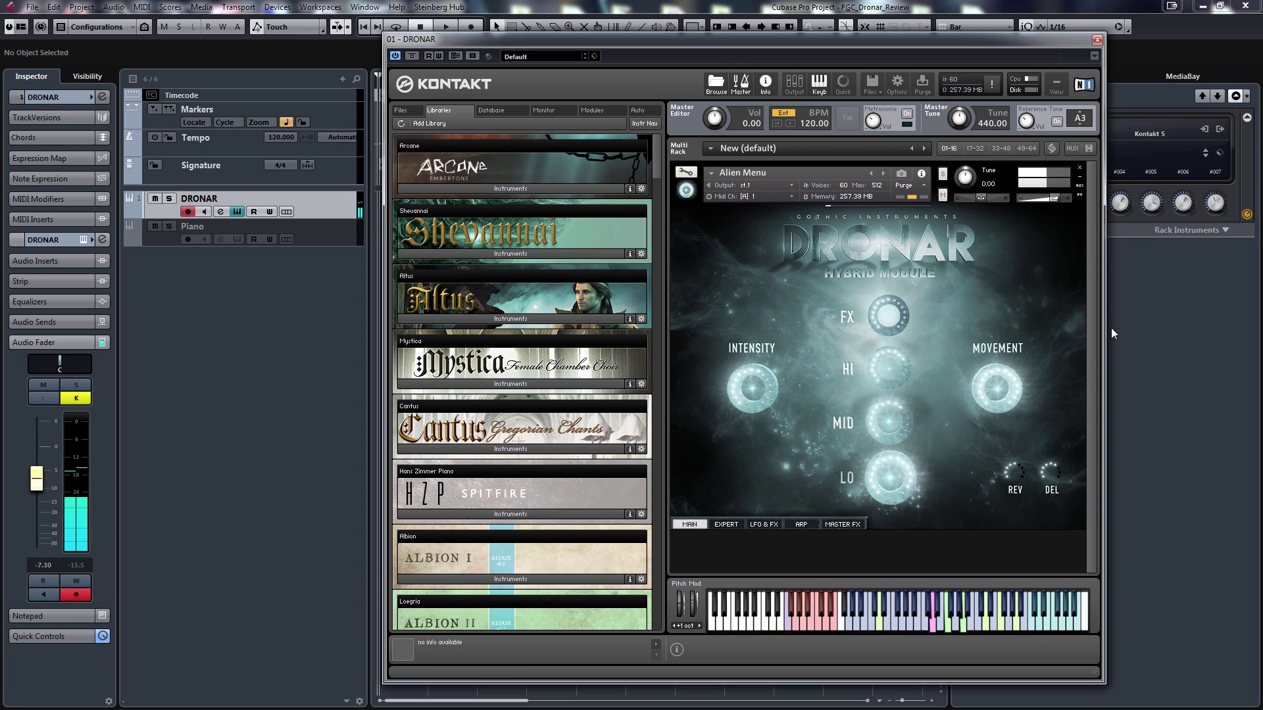
# Examine how the Movement control affects the MID layer's arpeggiator Amount controls on the ARP page.
pyautogui.click(798, 525)
pyautogui.click(695, 407)
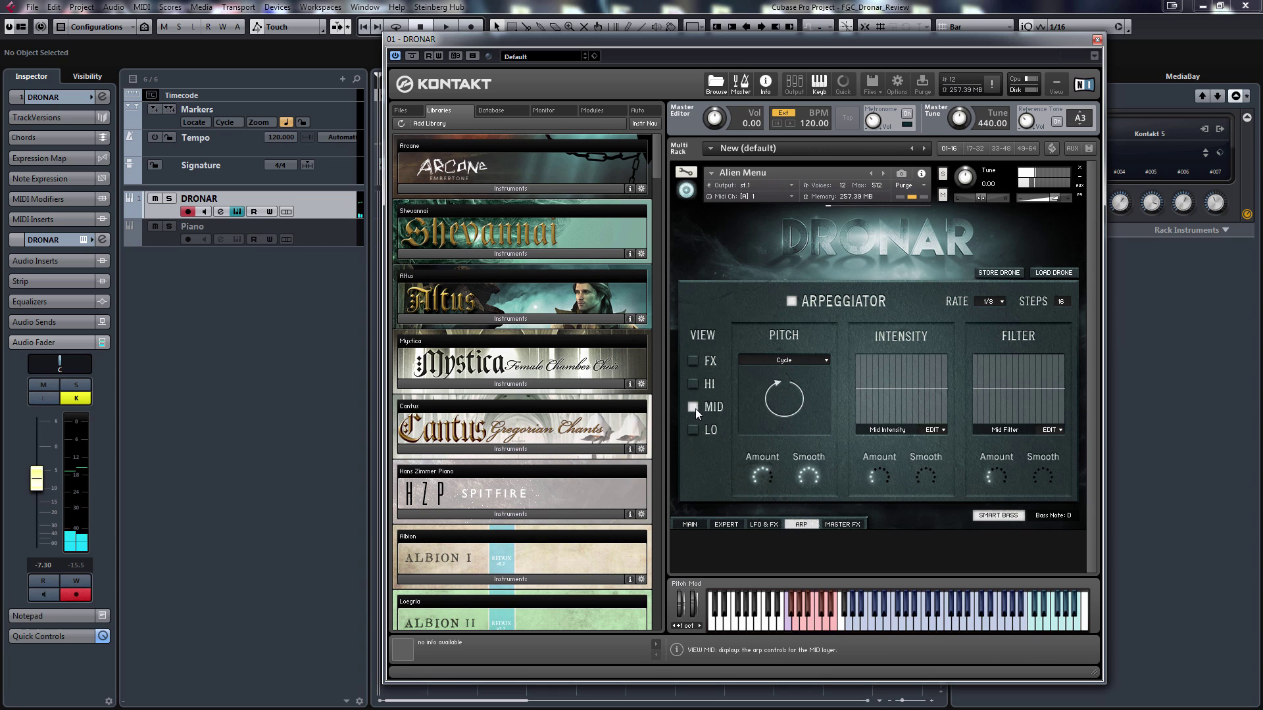
pyautogui.click(690, 524)
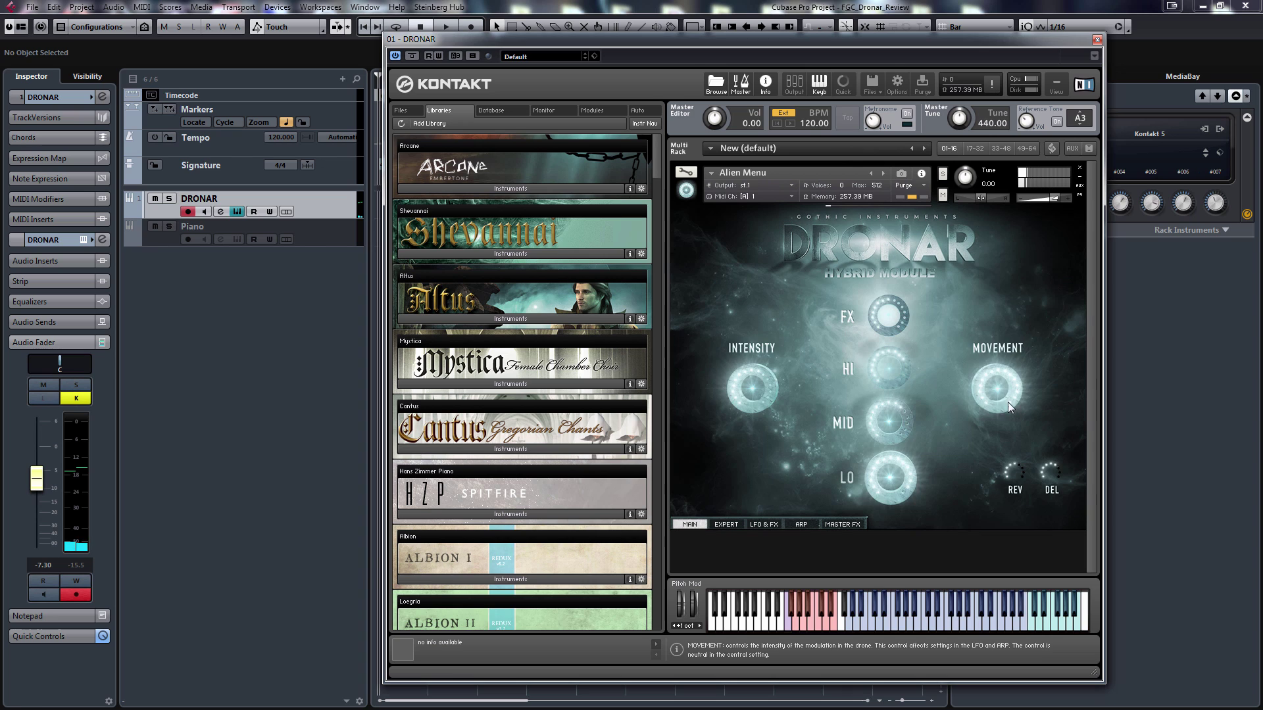
pyautogui.click(804, 523)
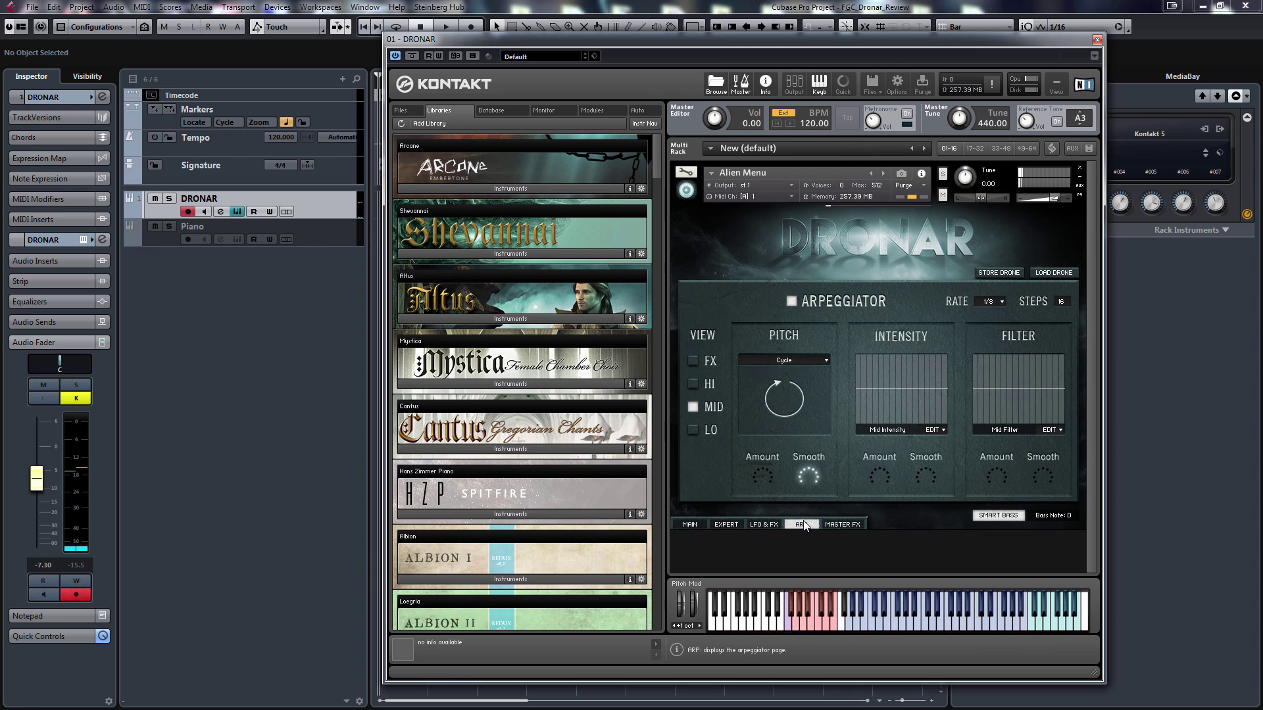
pyautogui.click(688, 525)
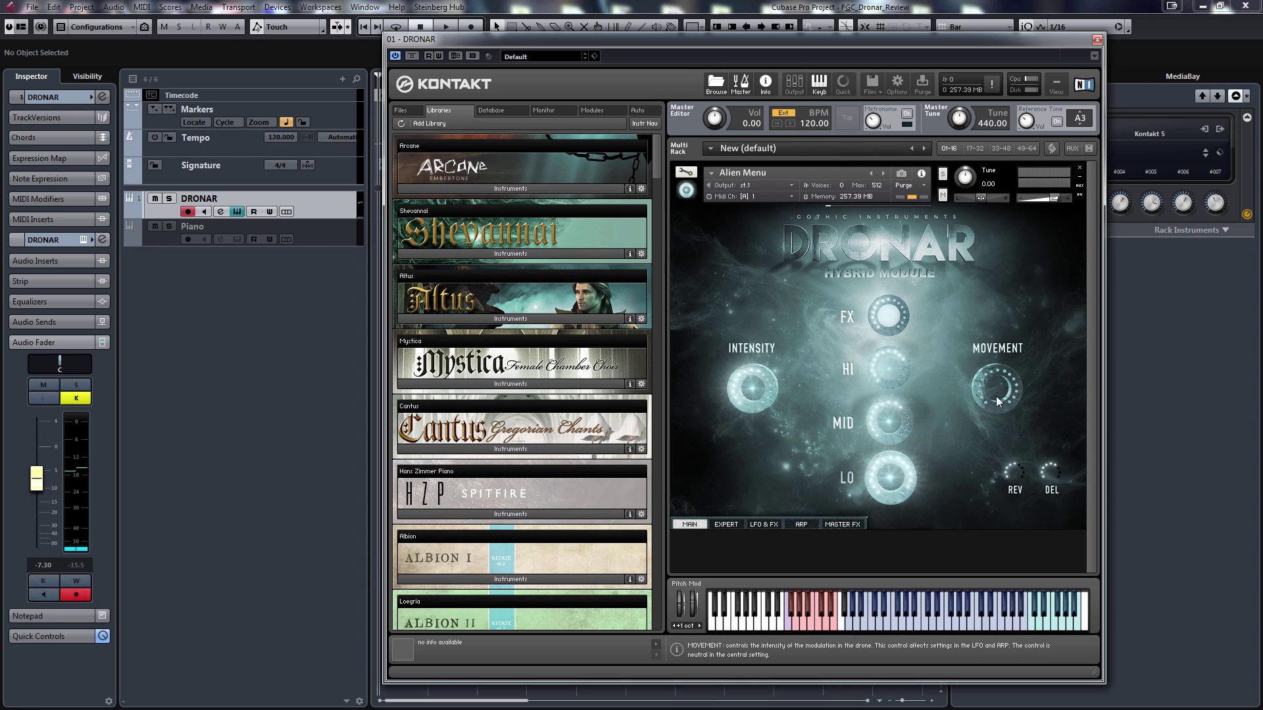
pyautogui.click(789, 527)
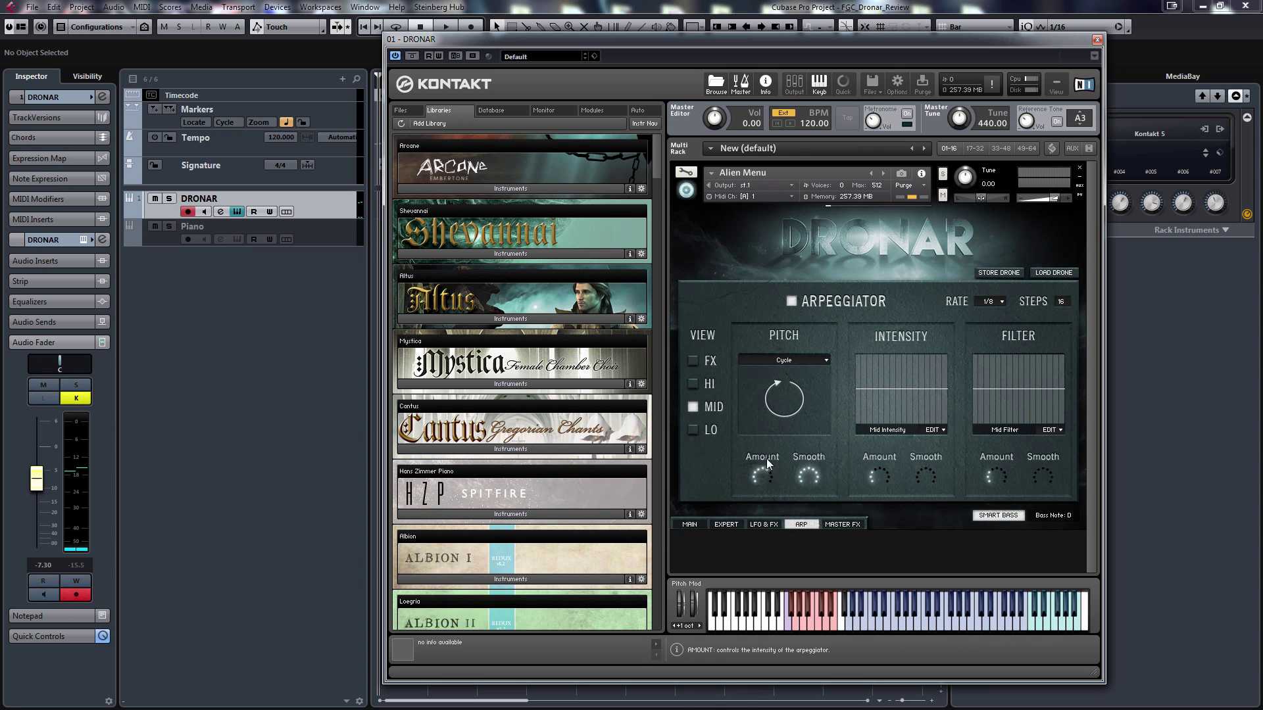
pyautogui.click(693, 526)
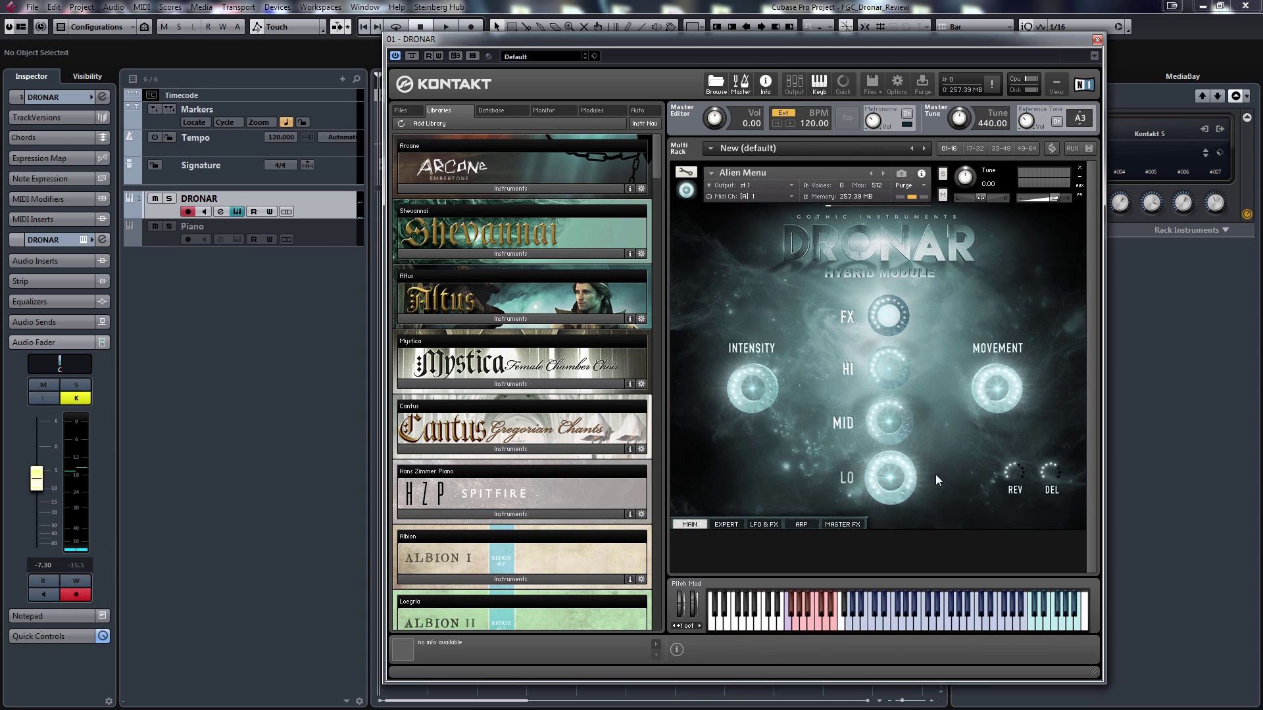
# Examine how the Movement control affects the LFO controls on the LFO & FX page, ending on the main page.
pyautogui.click(767, 526)
pyautogui.click(800, 525)
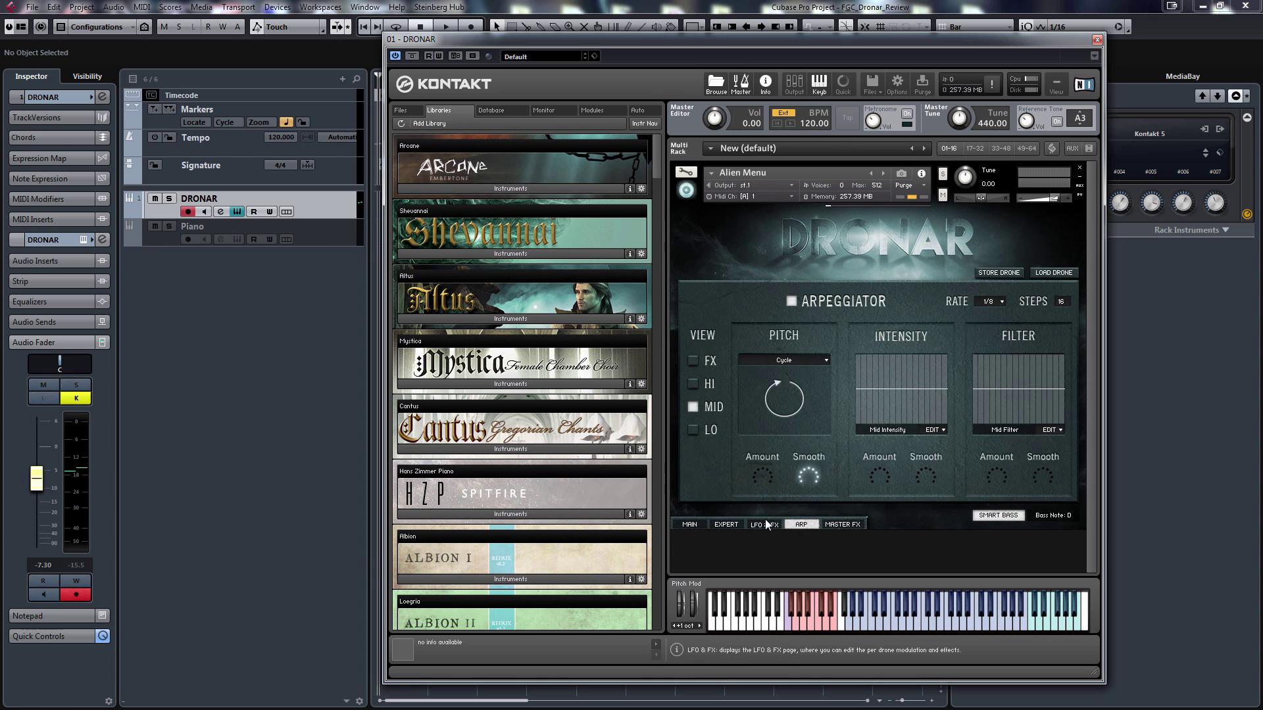
pyautogui.click(761, 525)
pyautogui.click(698, 530)
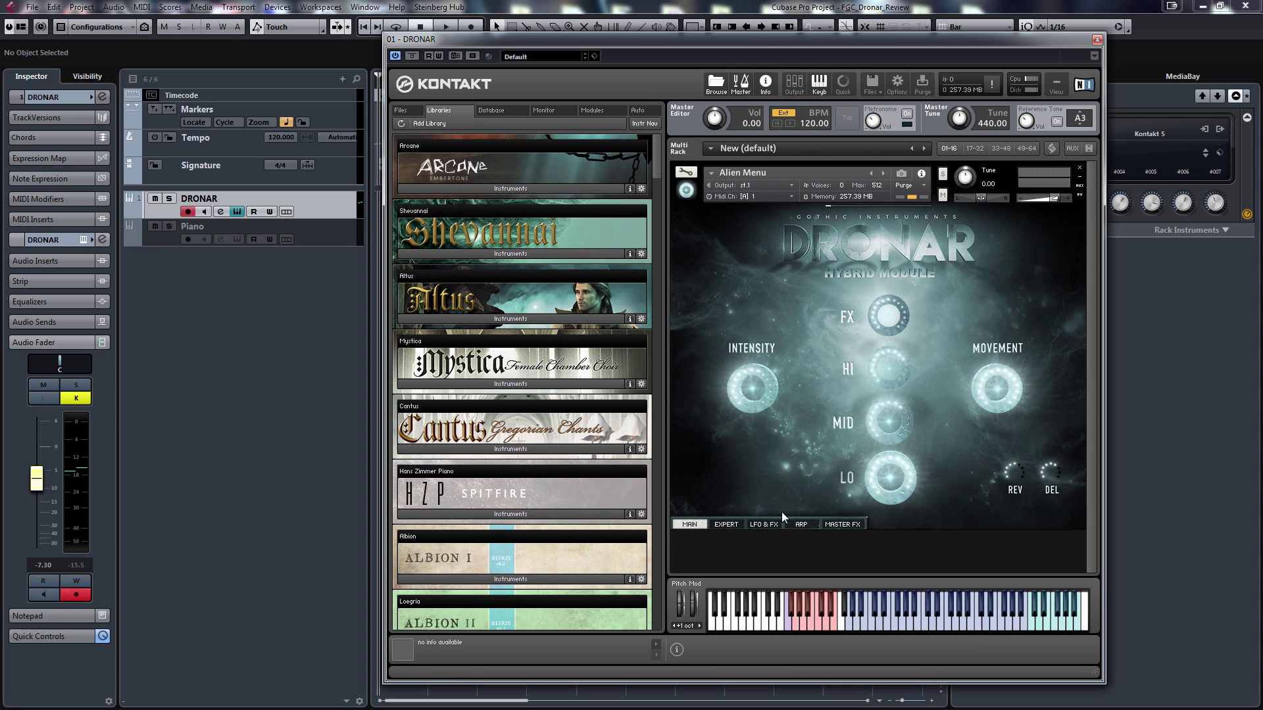
pyautogui.click(770, 525)
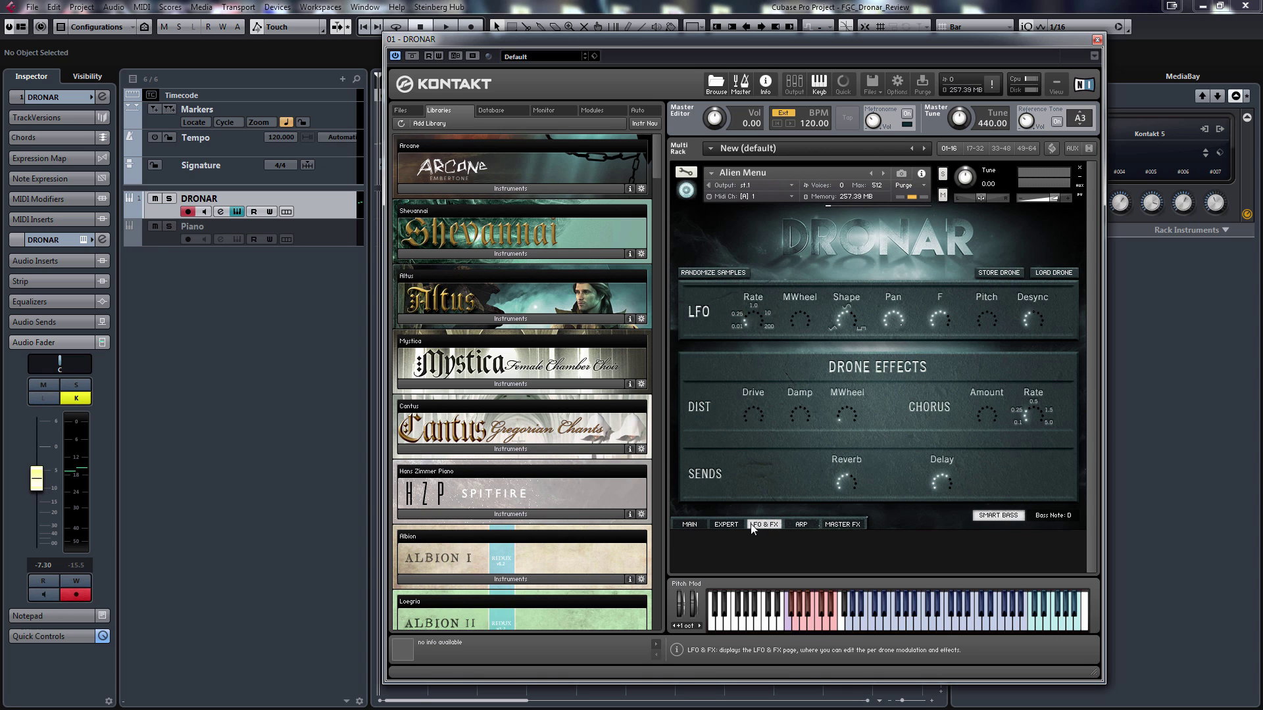
pyautogui.click(689, 524)
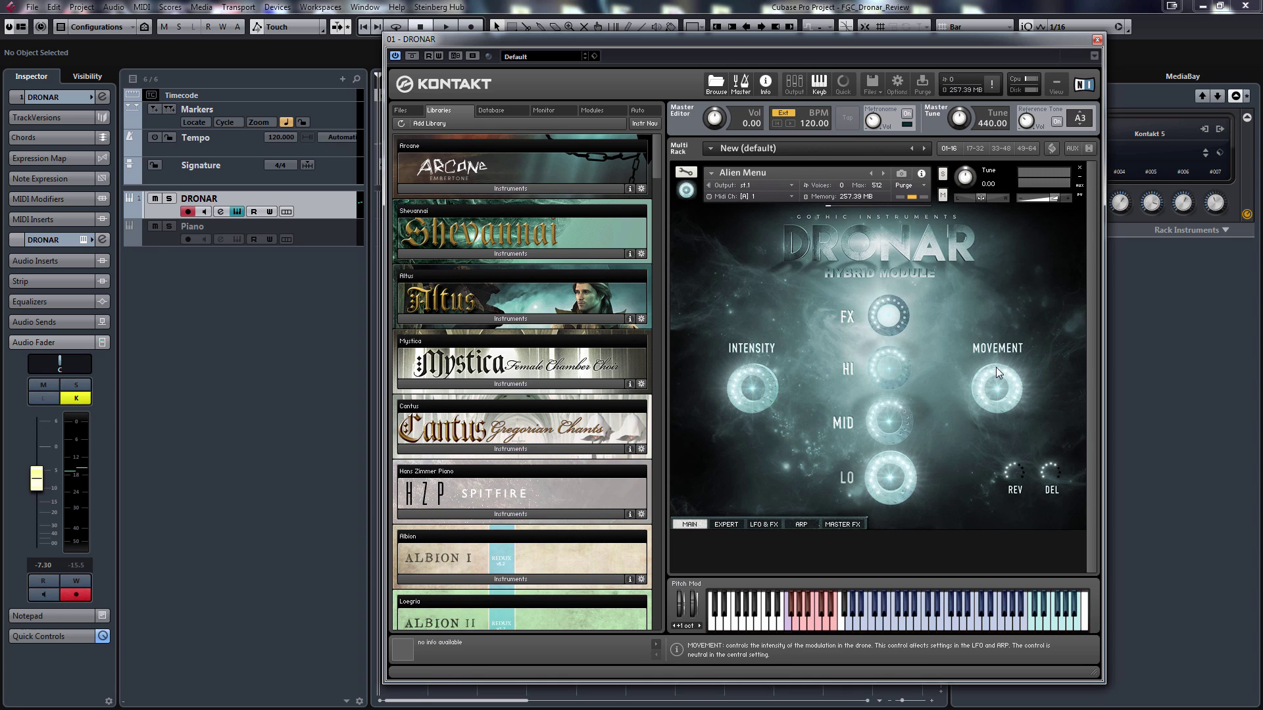
pyautogui.click(798, 523)
pyautogui.click(761, 525)
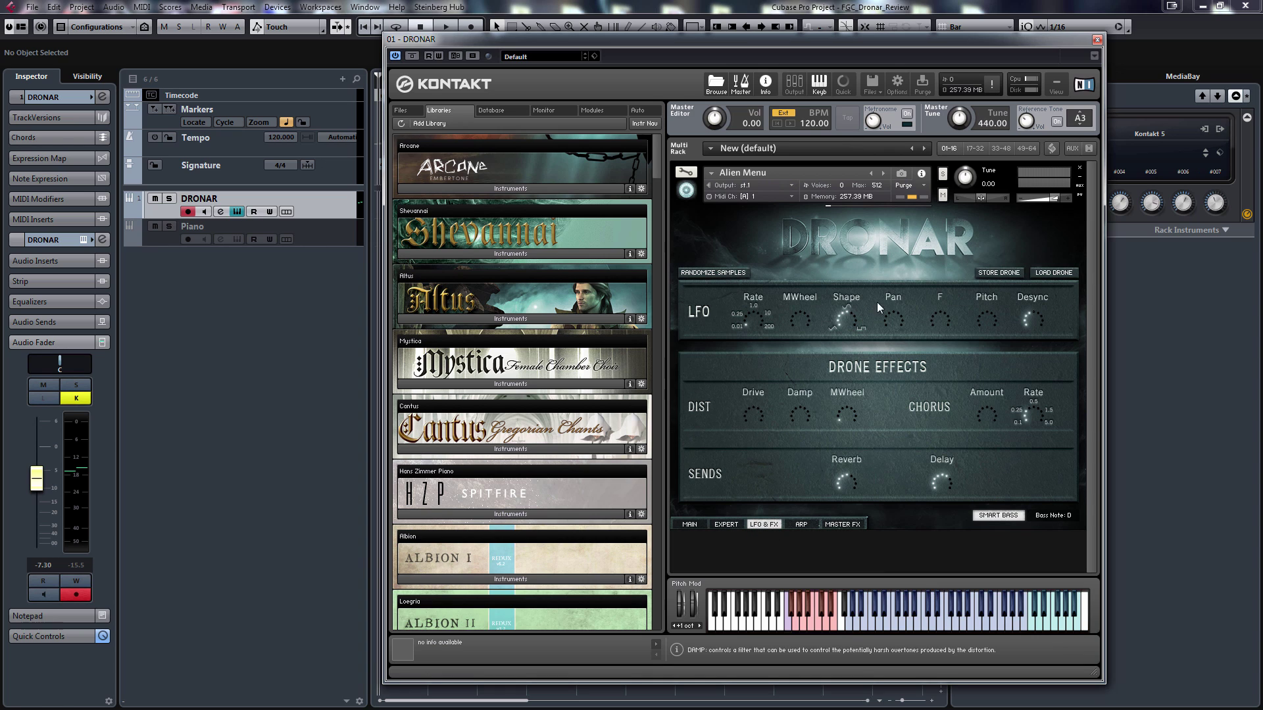
pyautogui.click(689, 524)
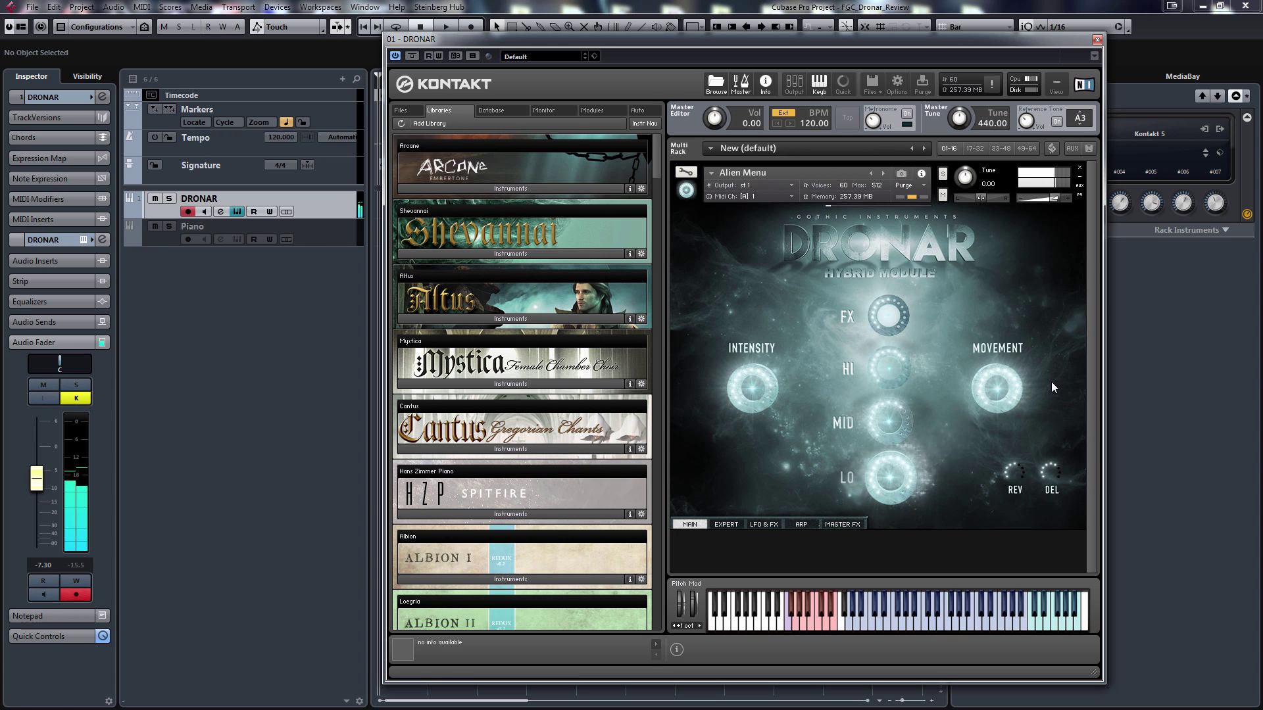
# Enable Thick for the MID layer among the expert settings and return to the main page.
pyautogui.click(732, 529)
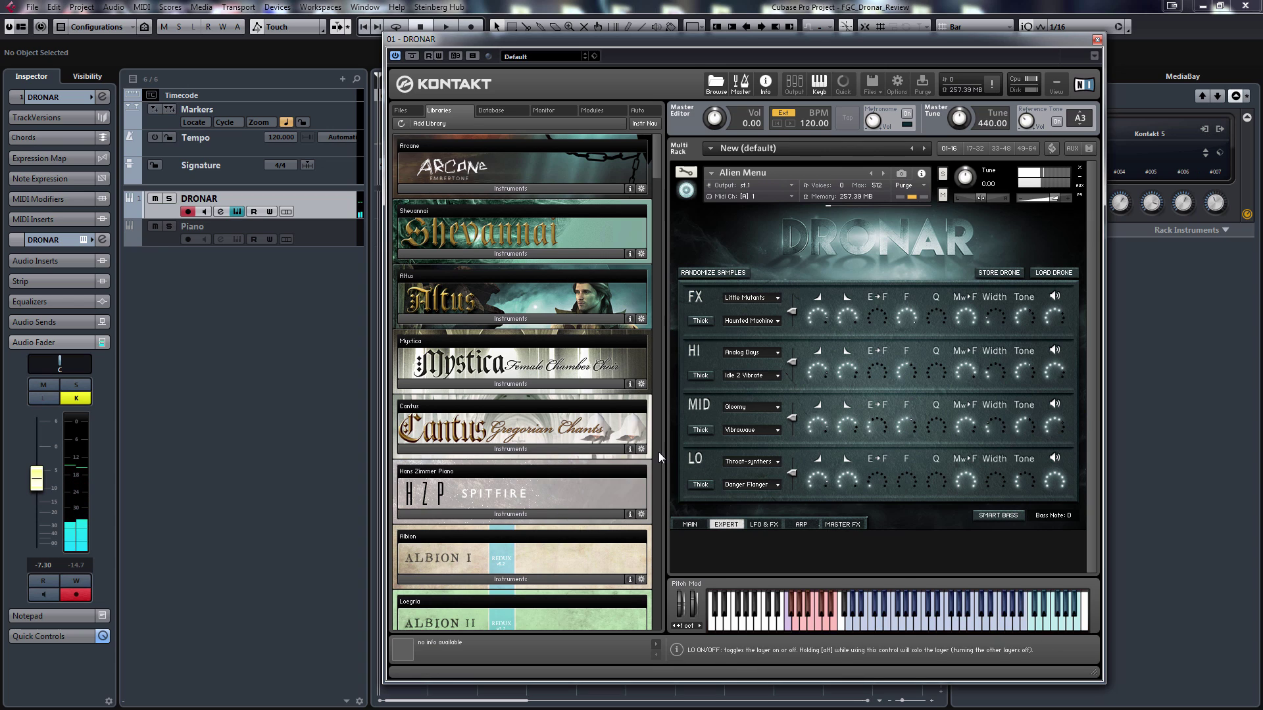
pyautogui.click(701, 429)
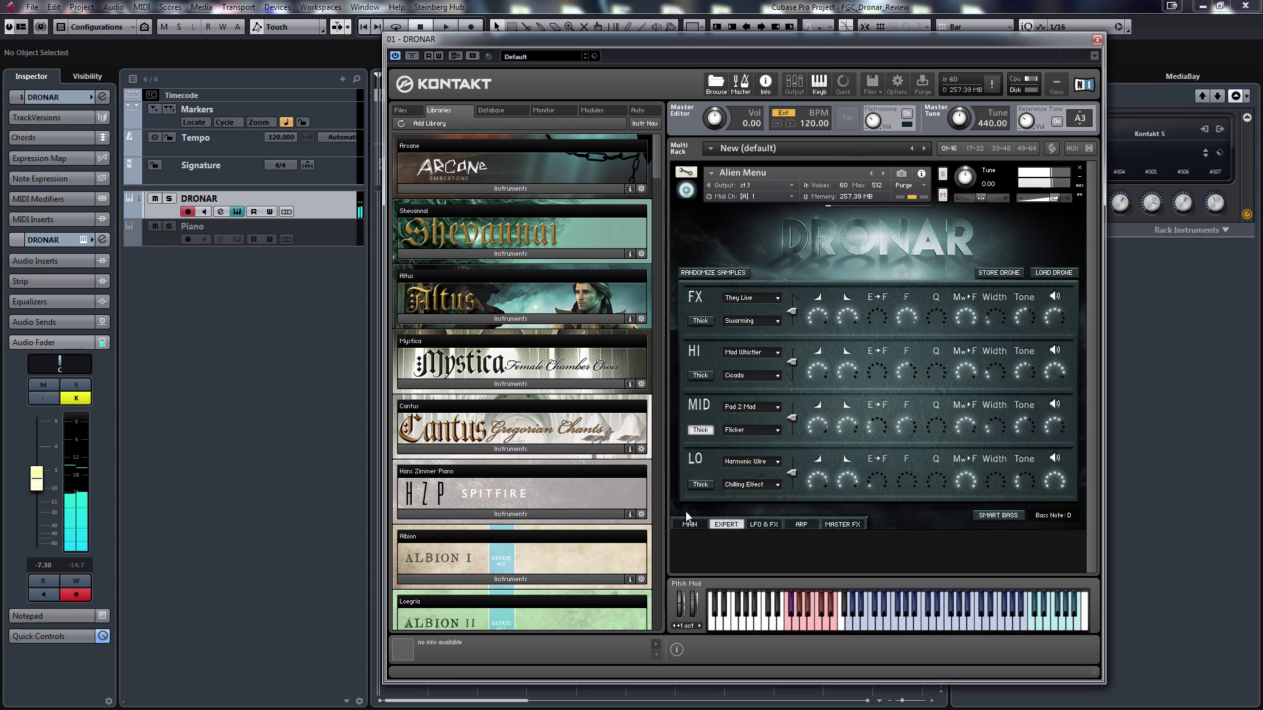
pyautogui.click(698, 527)
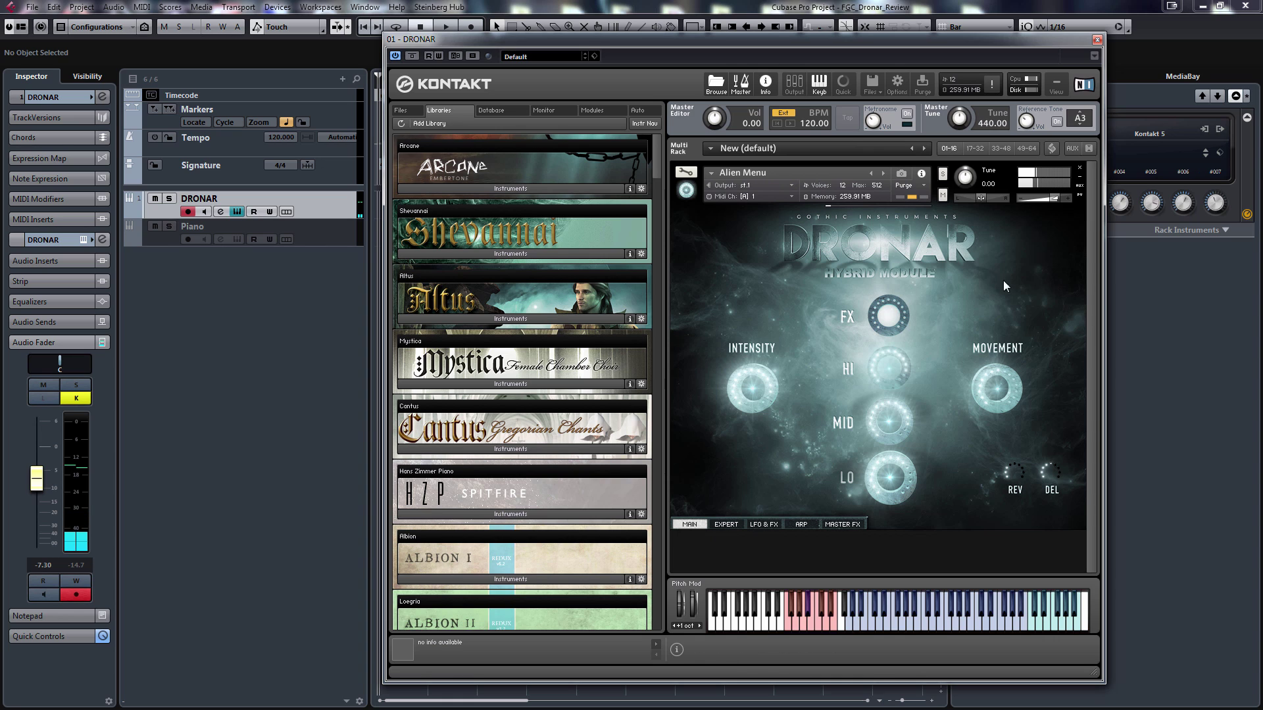
# Replace the loaded patch with Arp Sad Waves.nki from the Arp-o-rama folder of the Quick-Load browser.
pyautogui.click(882, 174)
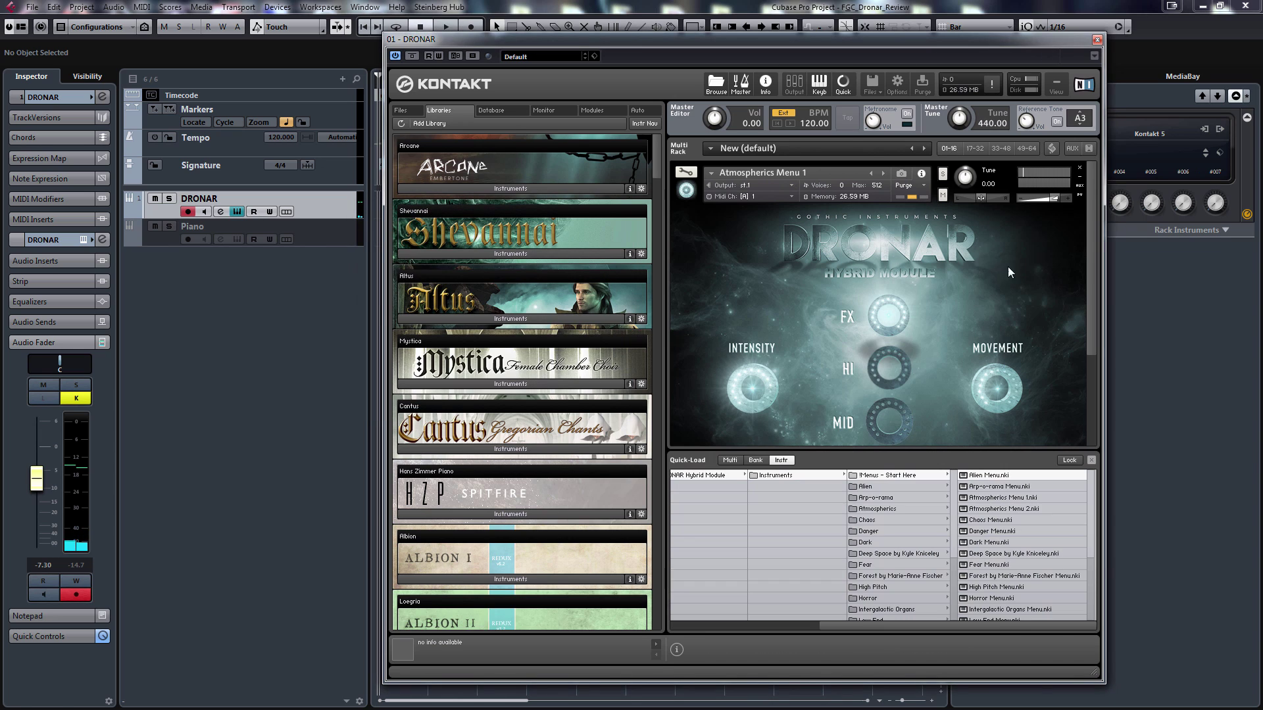
pyautogui.click(902, 497)
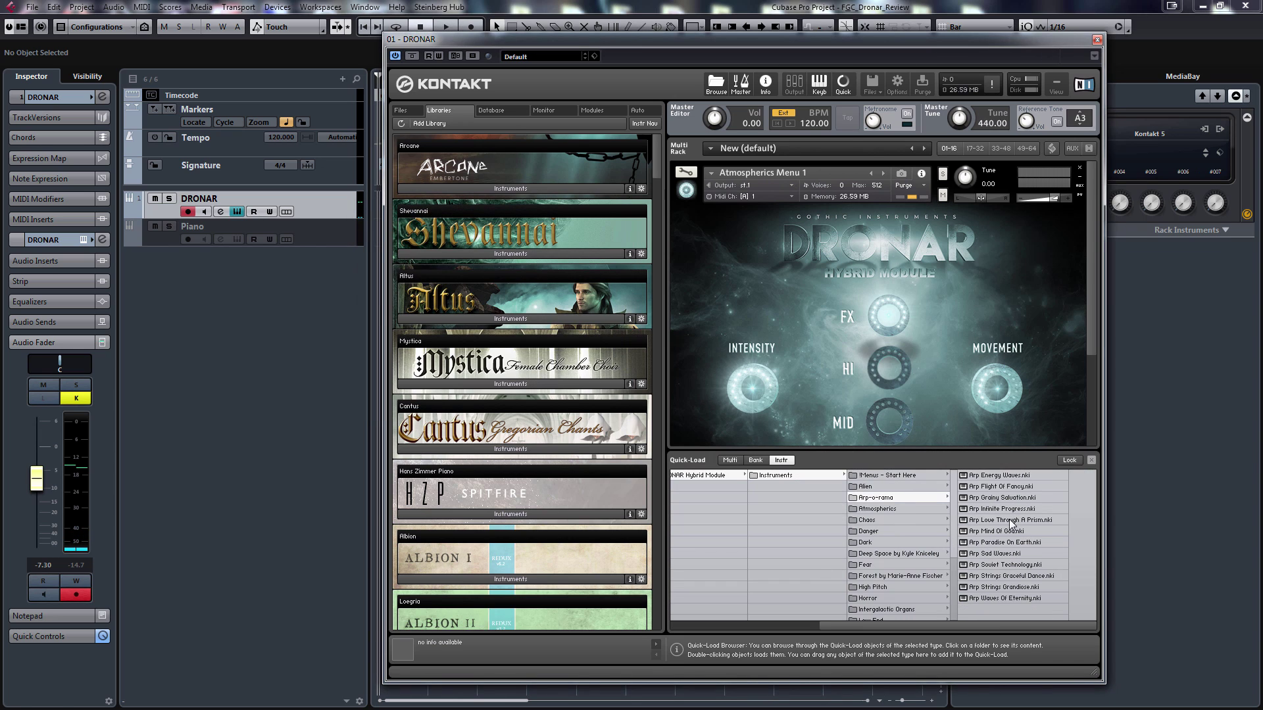
pyautogui.moveTo(1043, 509); pyautogui.dragTo(961, 342)
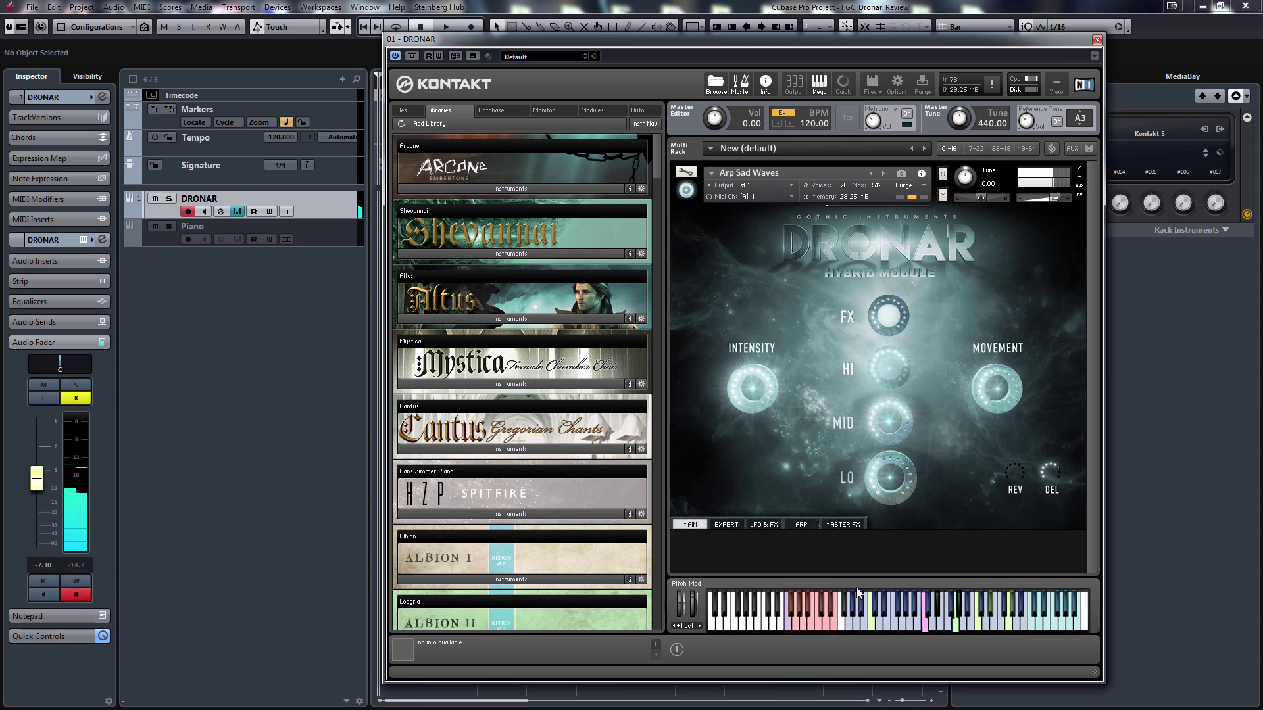
# Randomize the samples of Arp Sad Waves' FX, HI, MID and LO layers several times to audition different combinations.
pyautogui.click(726, 524)
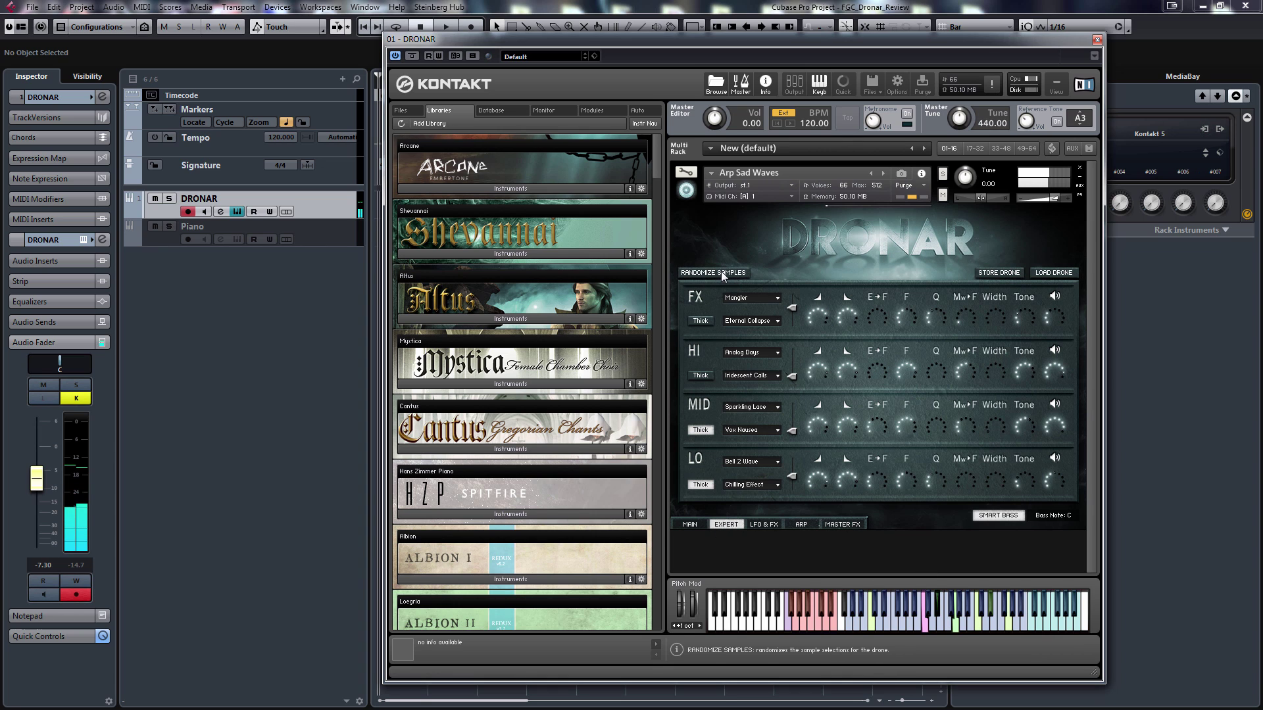
pyautogui.click(731, 276)
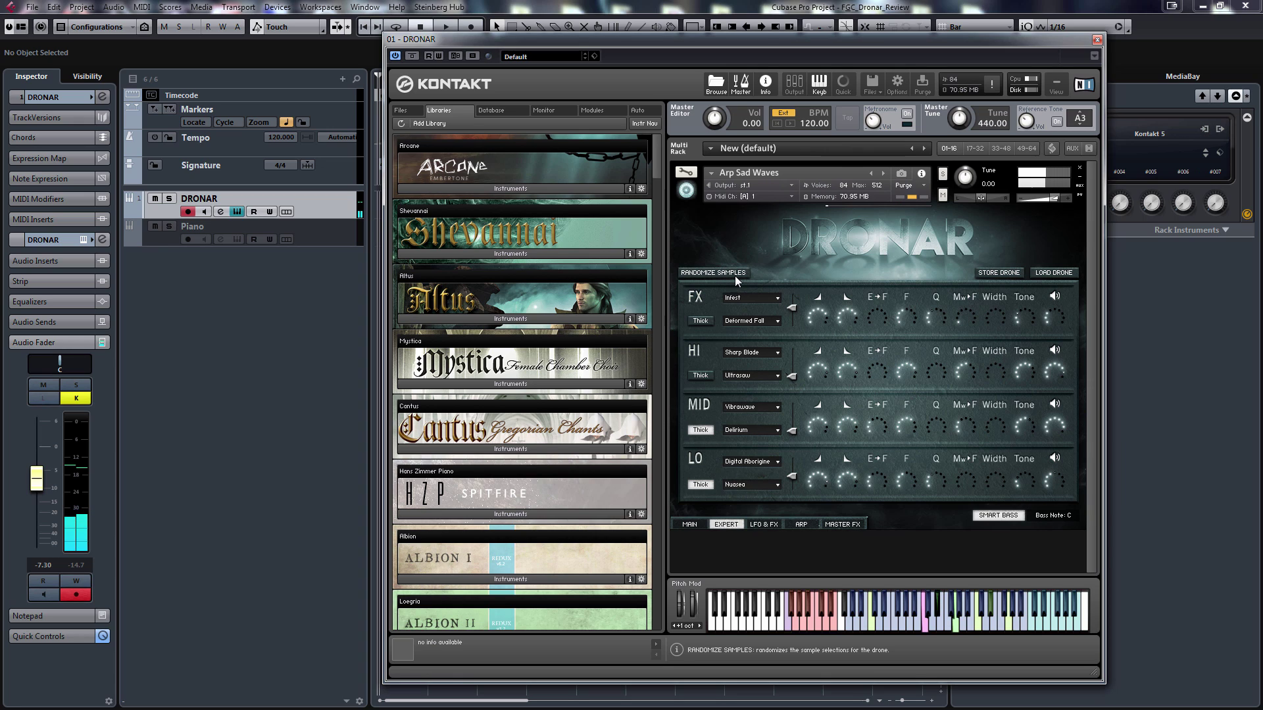
pyautogui.click(736, 275)
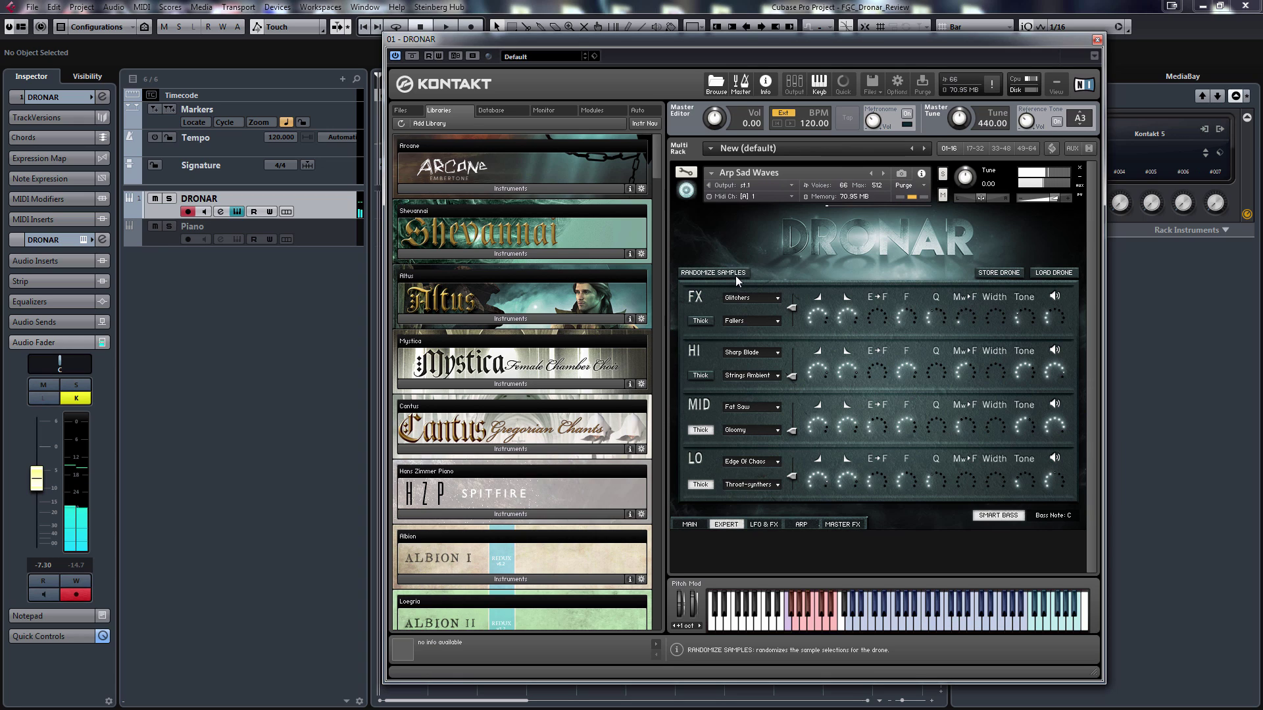
pyautogui.click(735, 275)
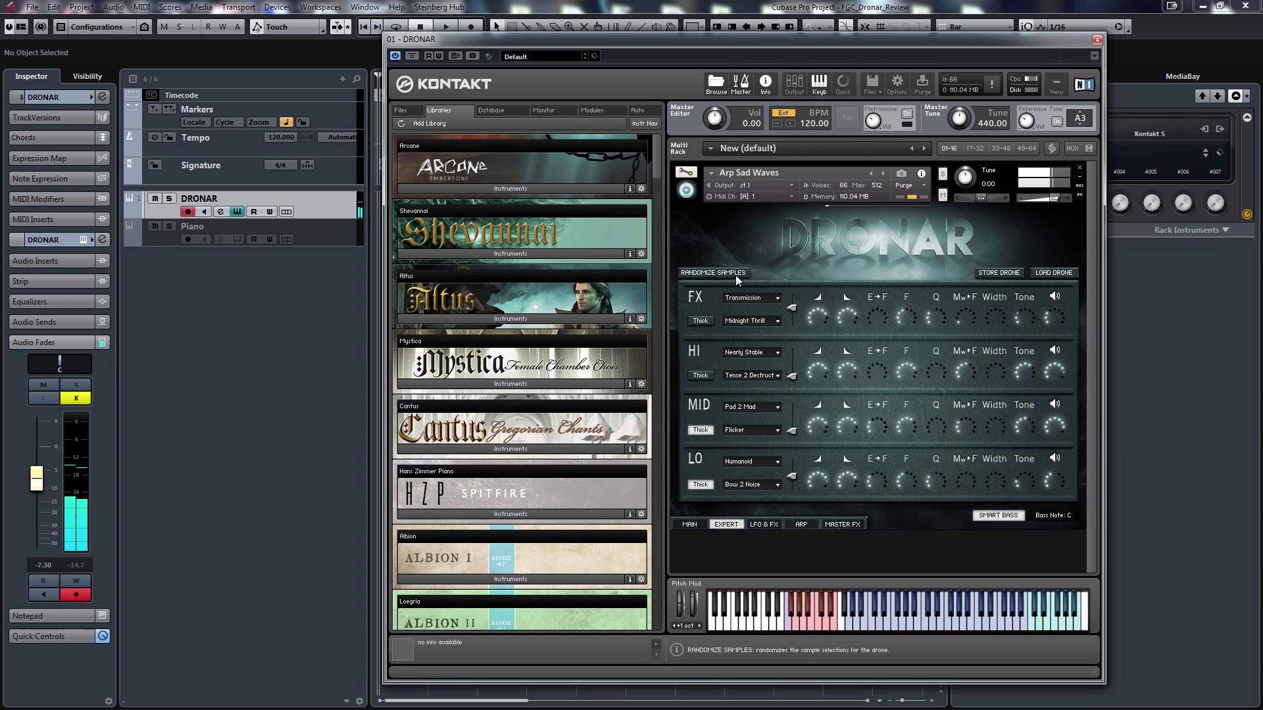
pyautogui.click(736, 275)
pyautogui.click(735, 275)
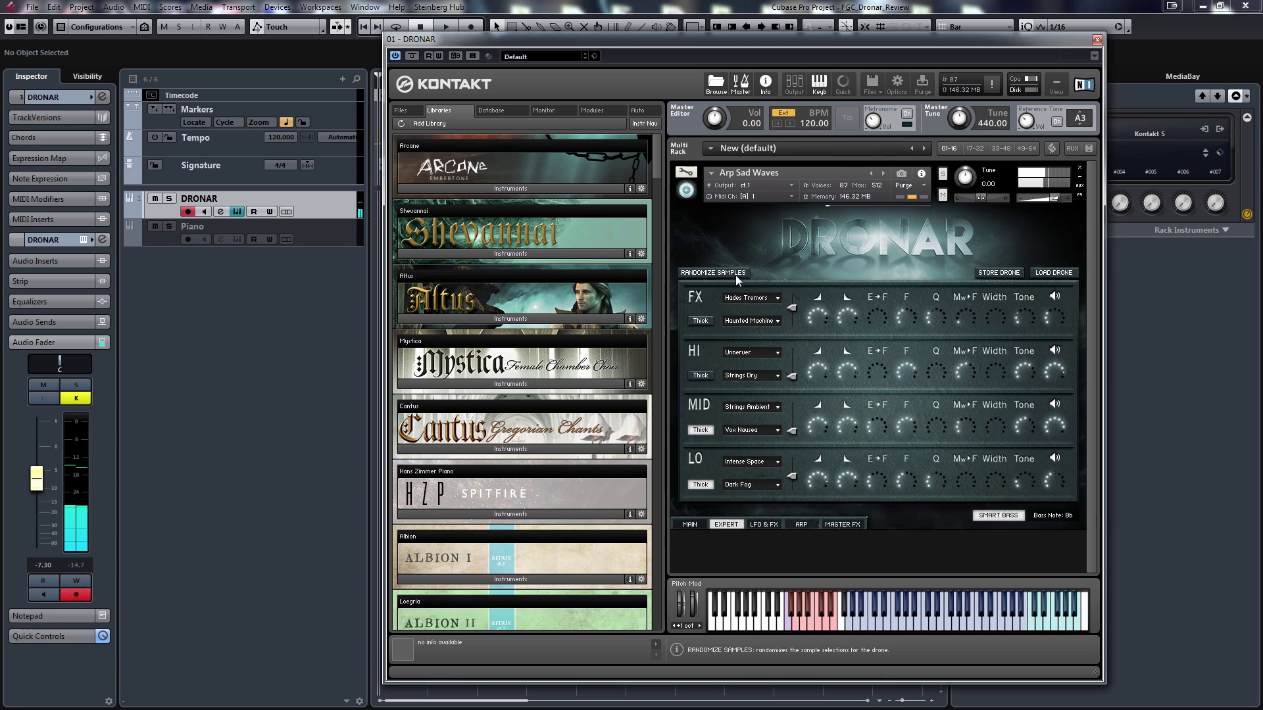
# Randomize the Arp Sad Waves samples twice more and check its LFO & FX and arpeggiator pages, ending on the main page.
pyautogui.click(735, 275)
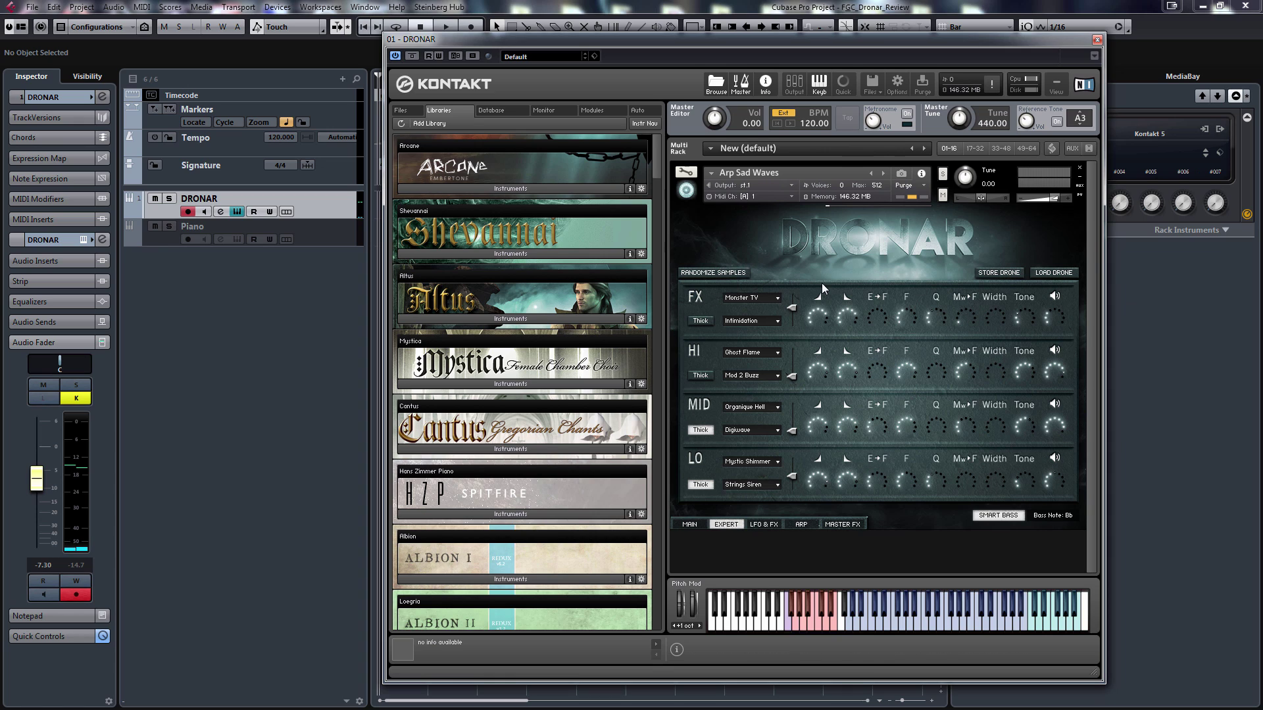
pyautogui.click(736, 274)
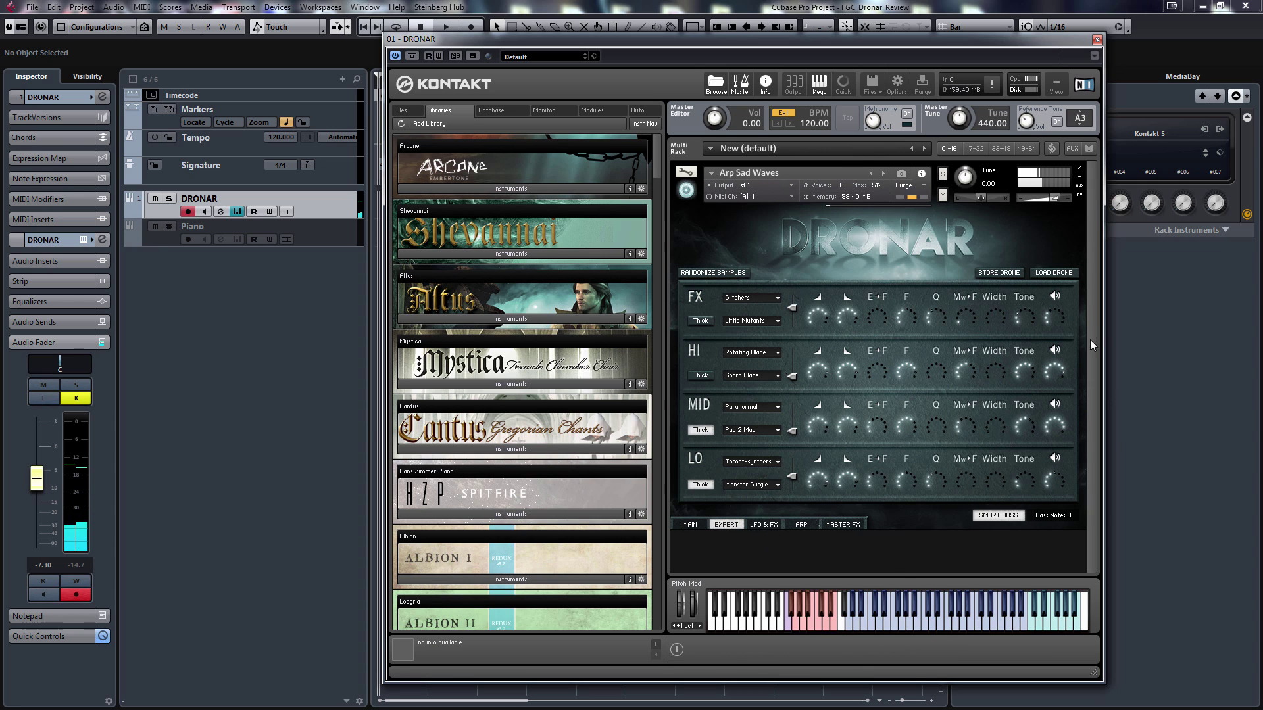
pyautogui.click(763, 525)
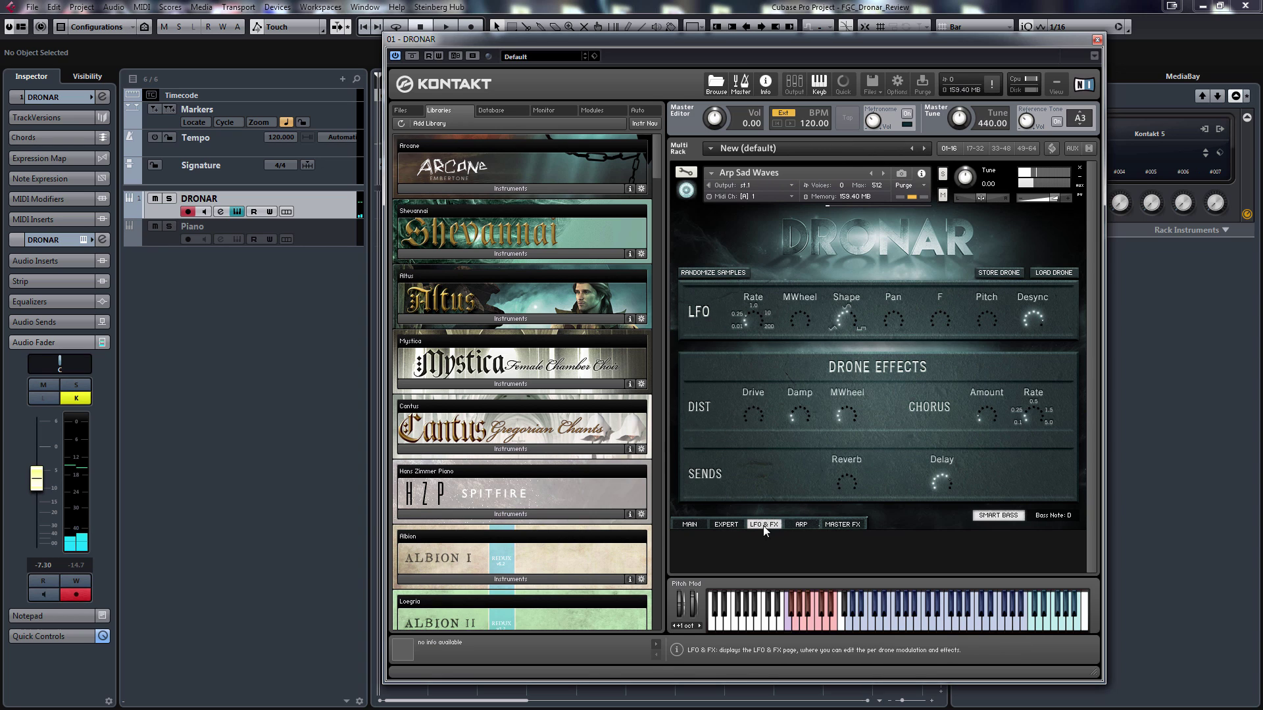
pyautogui.click(799, 527)
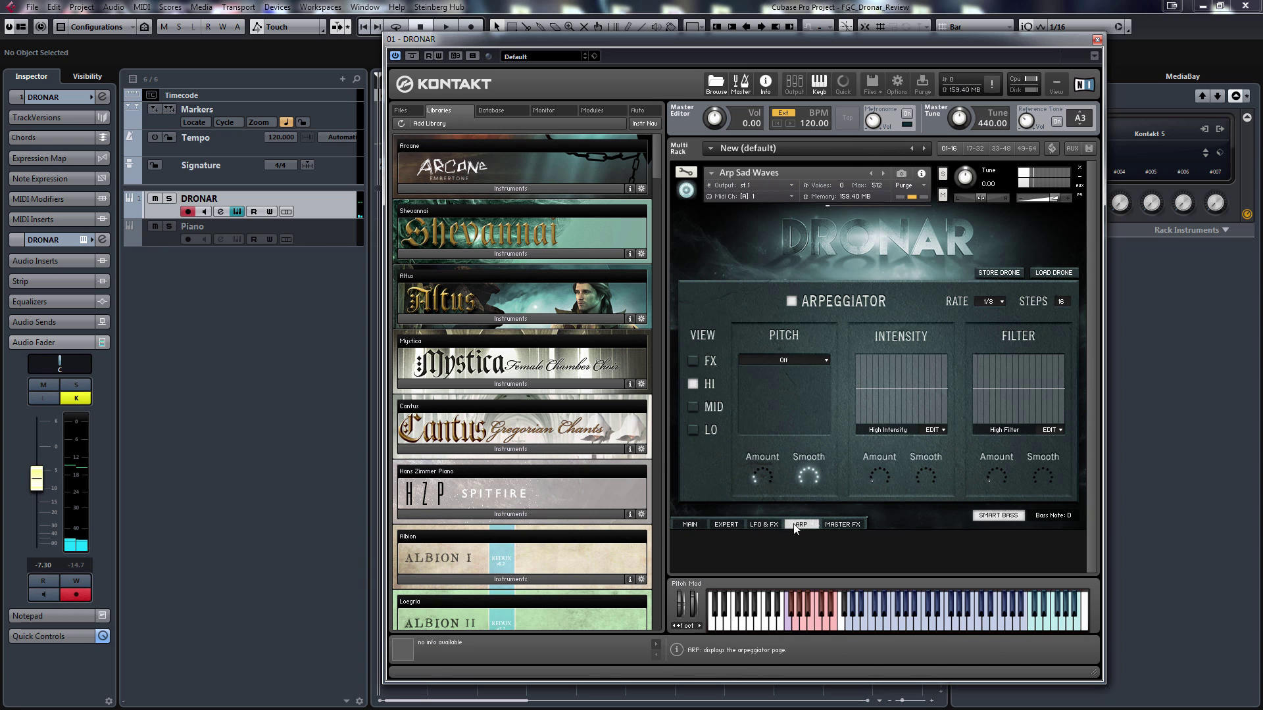
pyautogui.click(698, 524)
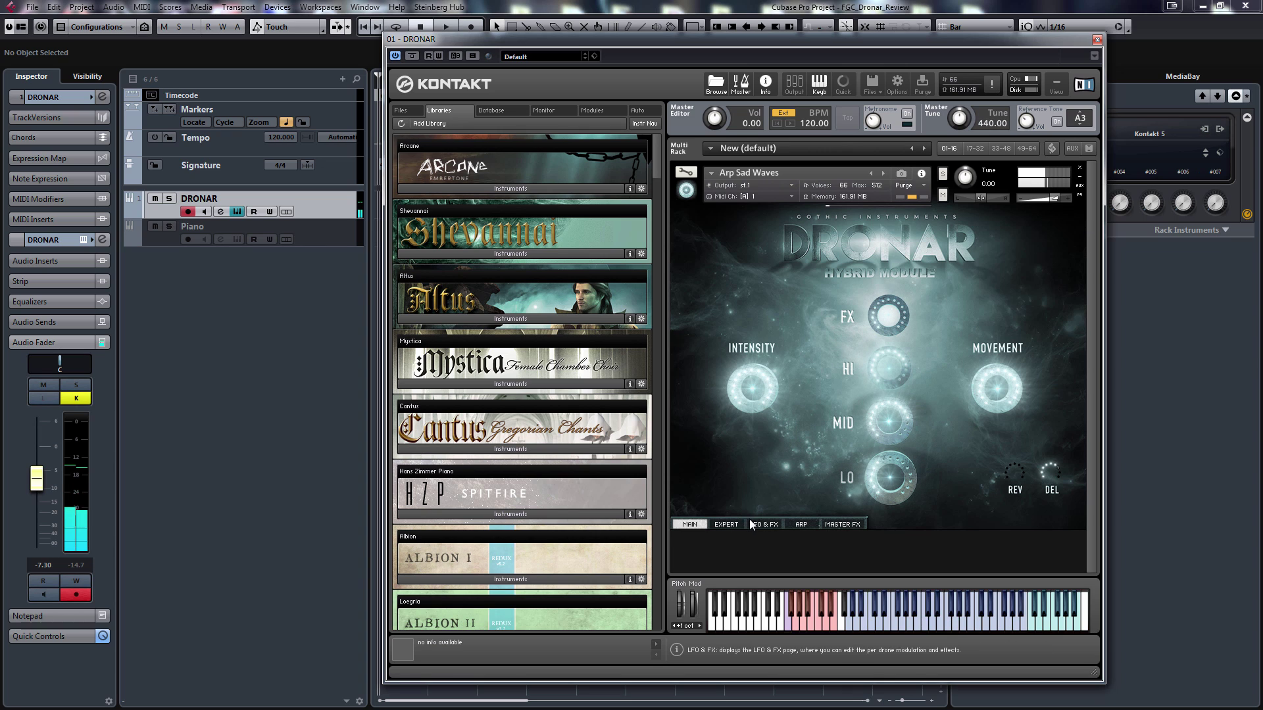
# Turn off Thick for the MID layer and review Arp Sad Waves' arpeggiator, LFO & FX and Master FX pages.
pyautogui.click(727, 524)
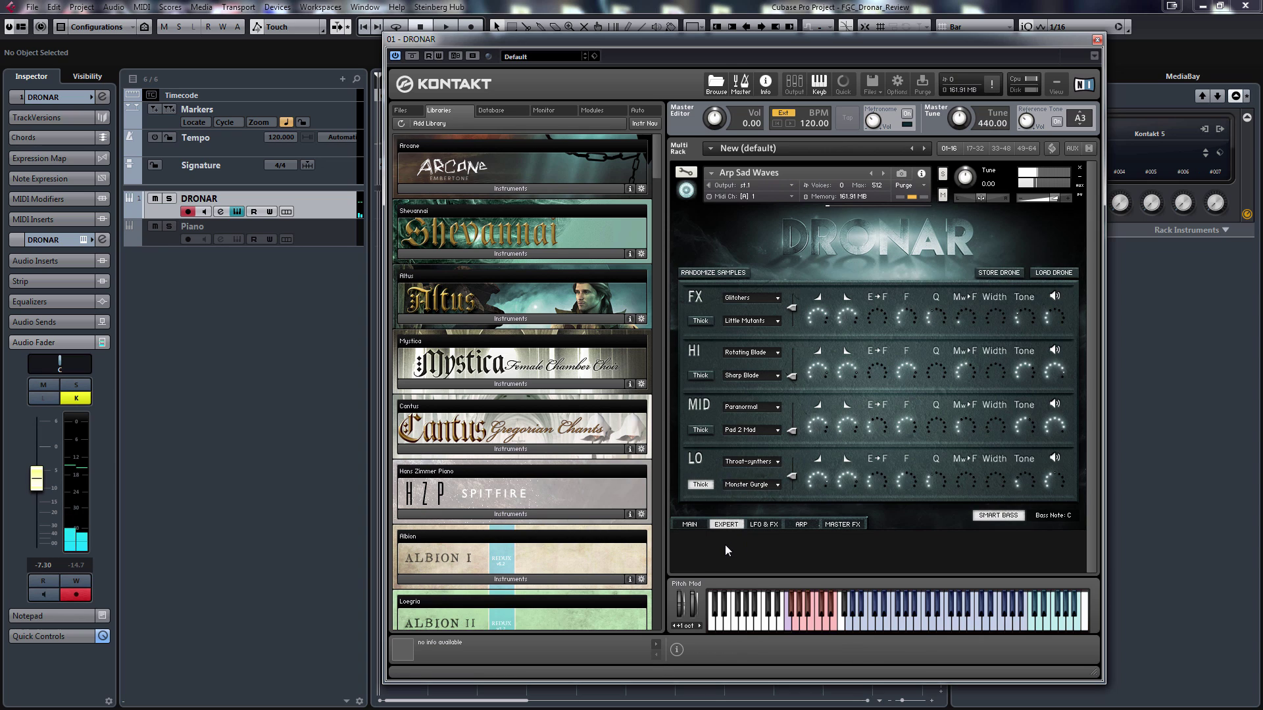
pyautogui.click(706, 490)
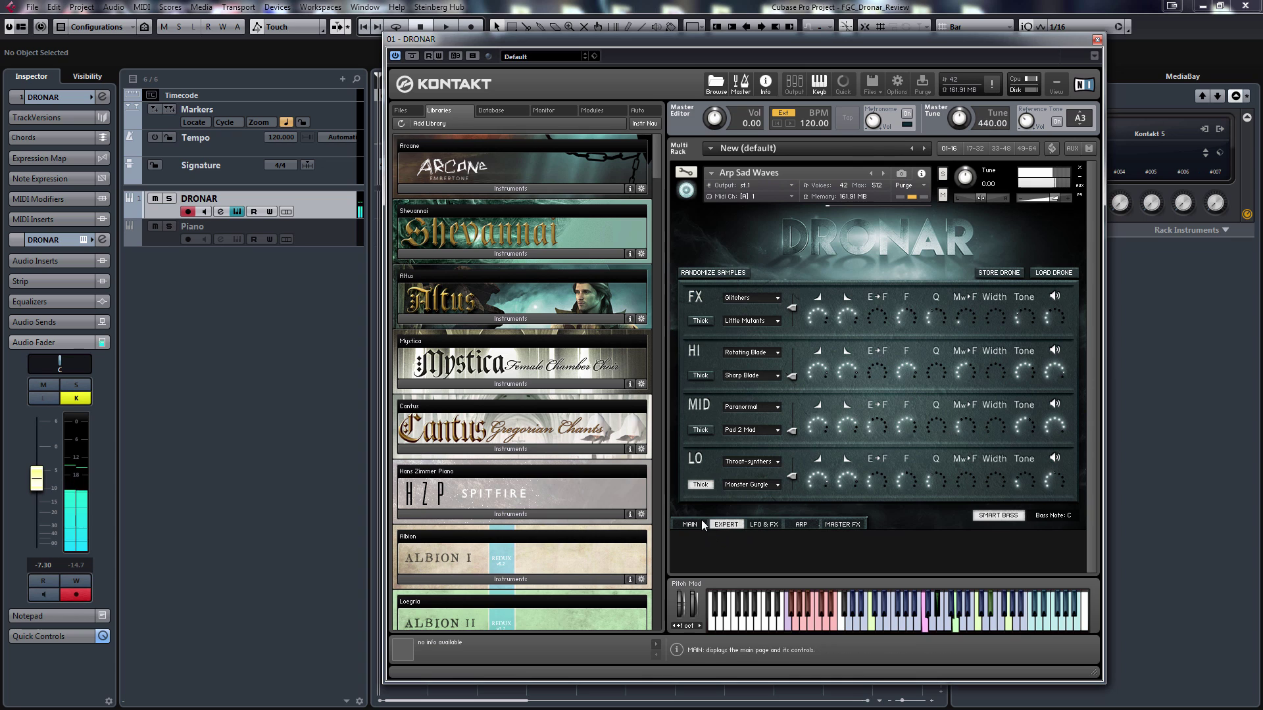
pyautogui.click(801, 525)
pyautogui.click(762, 524)
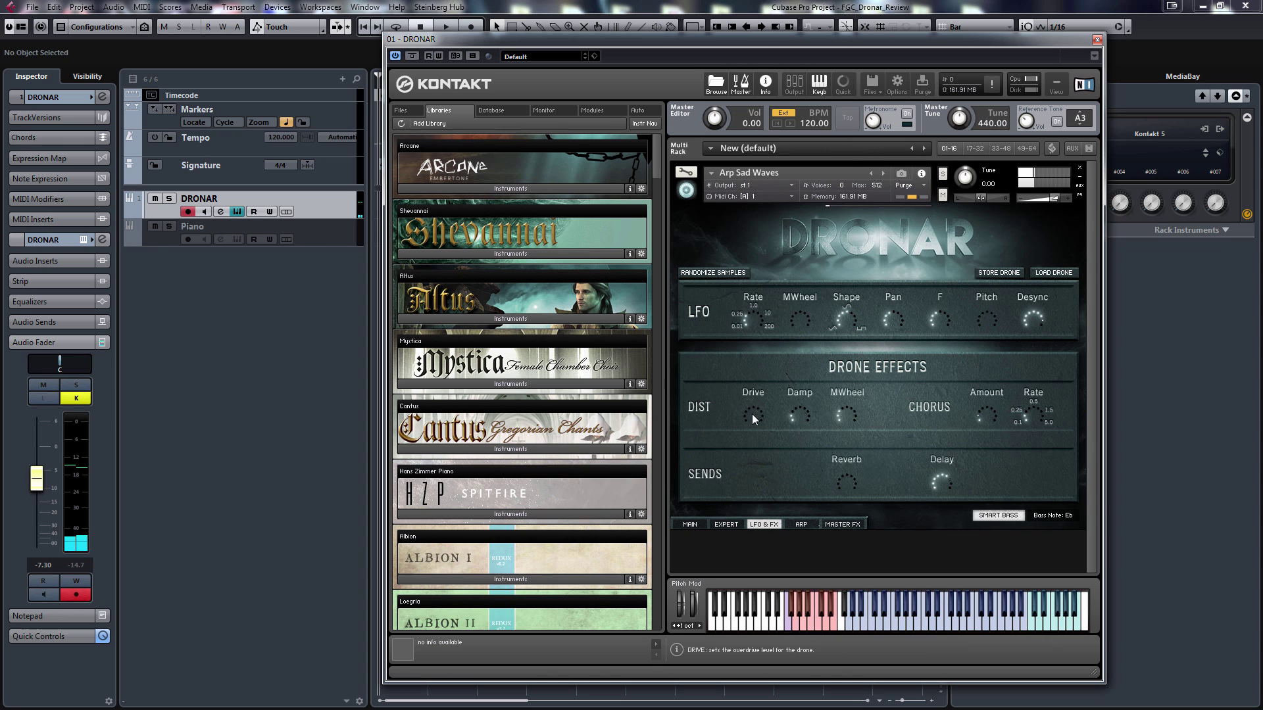
pyautogui.click(831, 524)
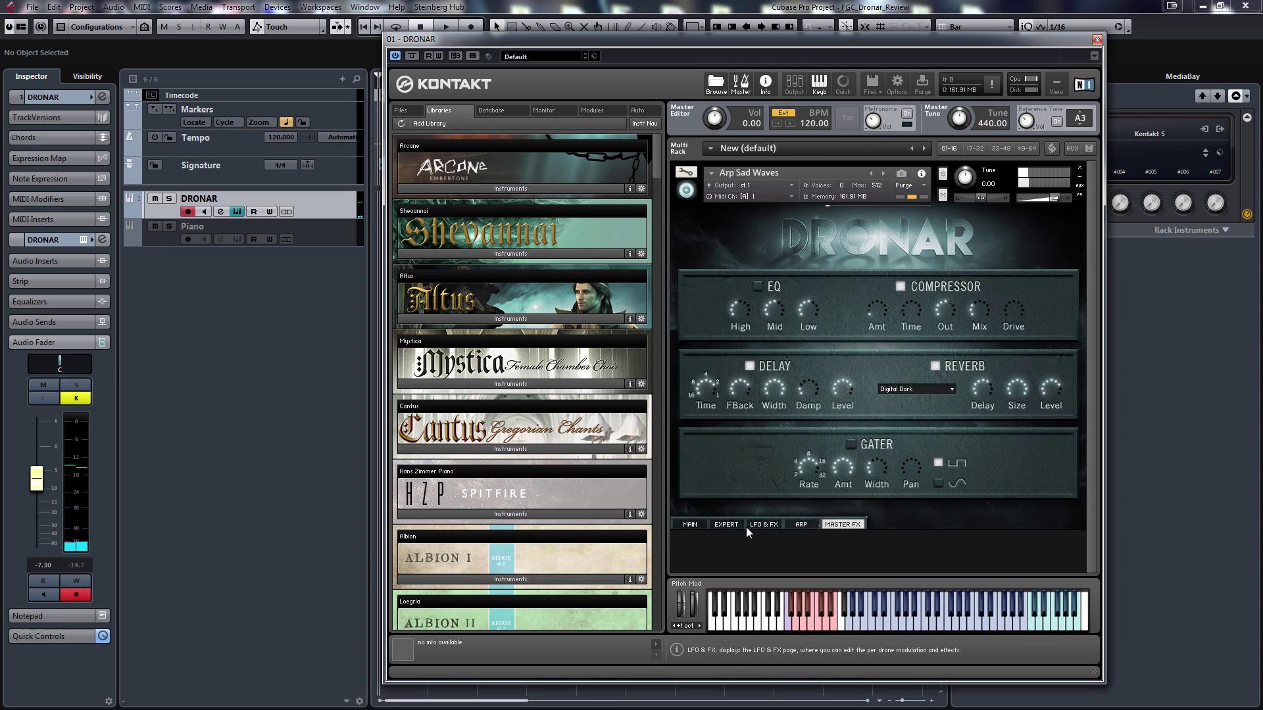
pyautogui.click(690, 524)
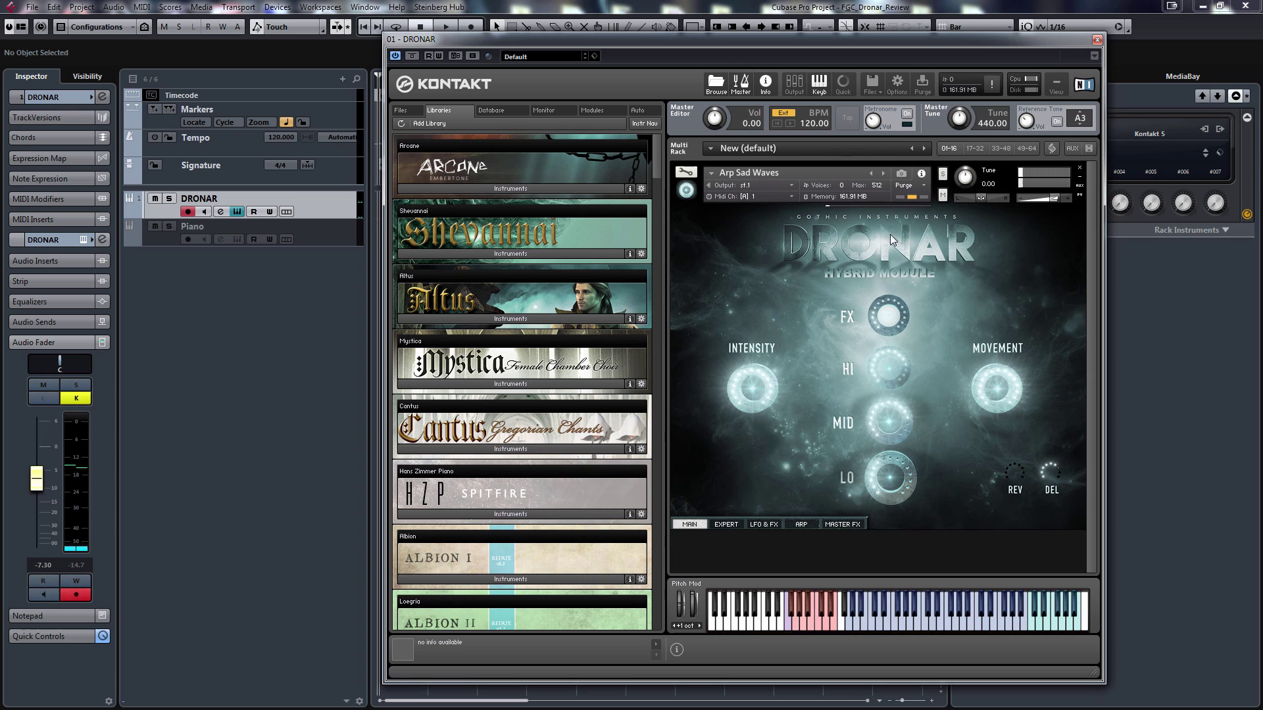
# Replace the loaded patch with Atmospherics Menu 2.nki from the !Menus - Start Here folder of the Quick-Load browser.
pyautogui.click(843, 83)
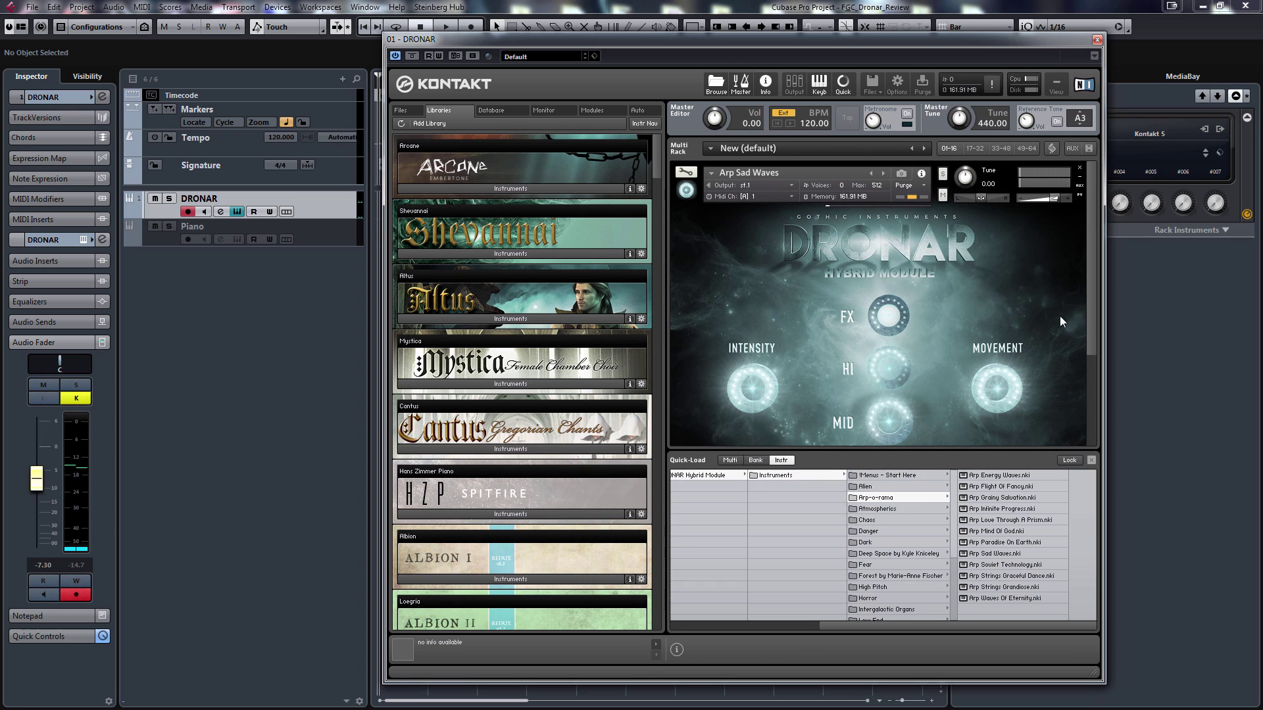
pyautogui.click(926, 471)
pyautogui.doubleClick(1029, 510)
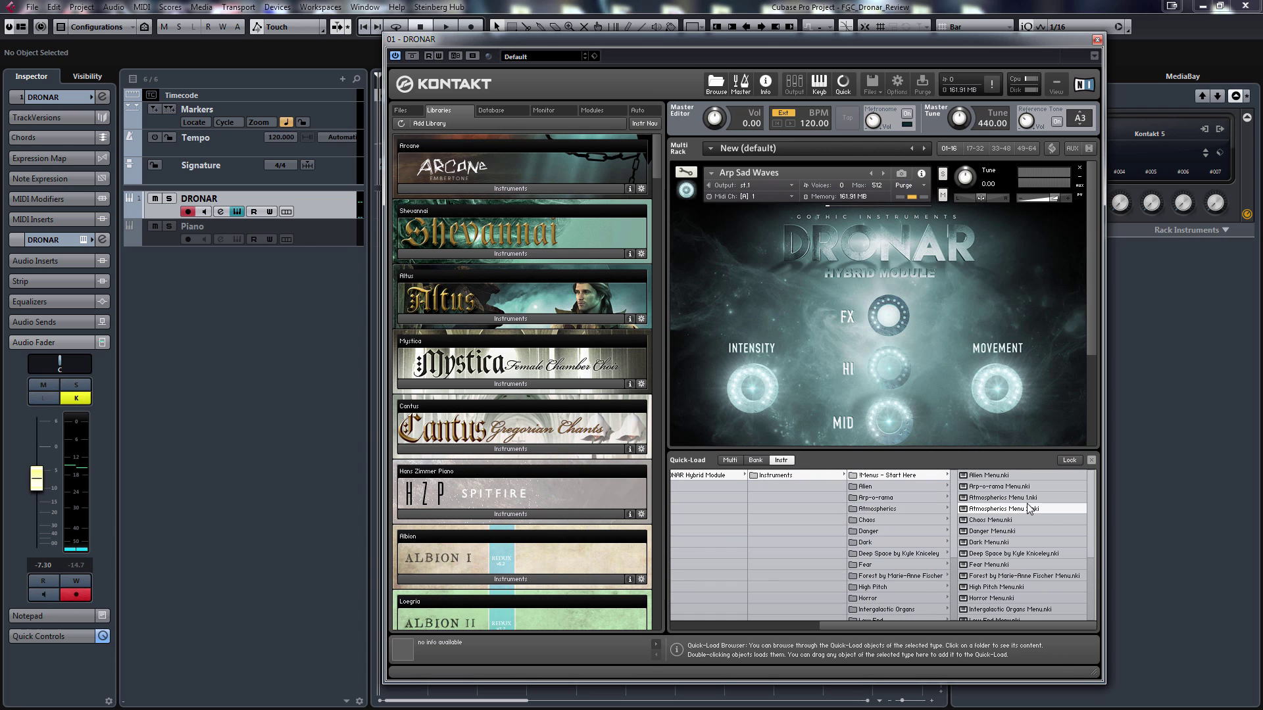
pyautogui.click(638, 410)
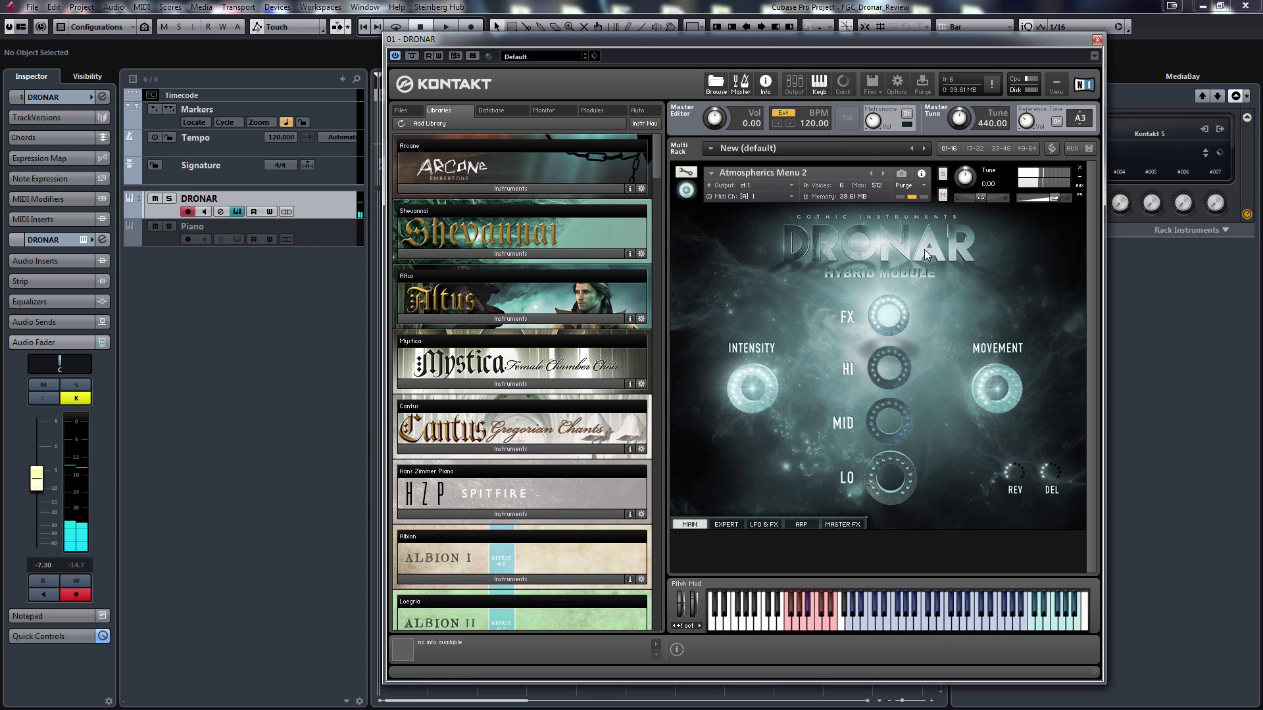
# Advance to the Chaos Menu patch and review its LFO & FX page, ending on the main page.
pyautogui.click(883, 174)
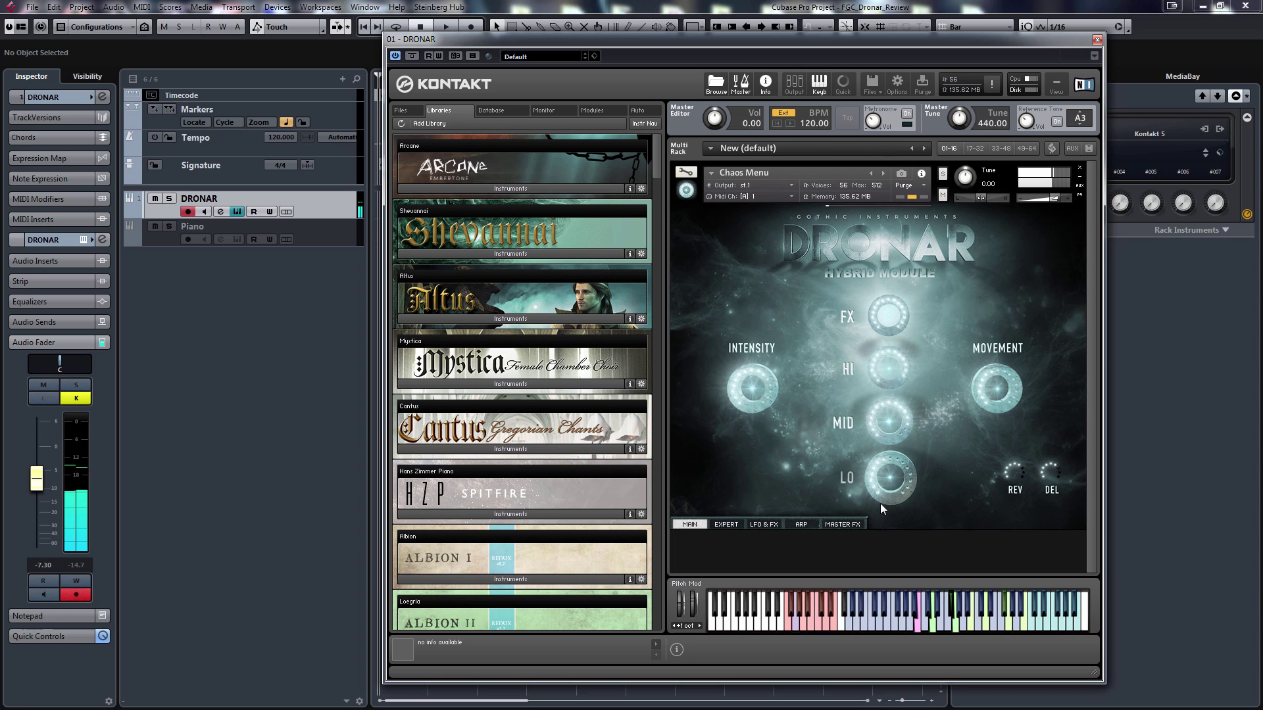
pyautogui.click(764, 524)
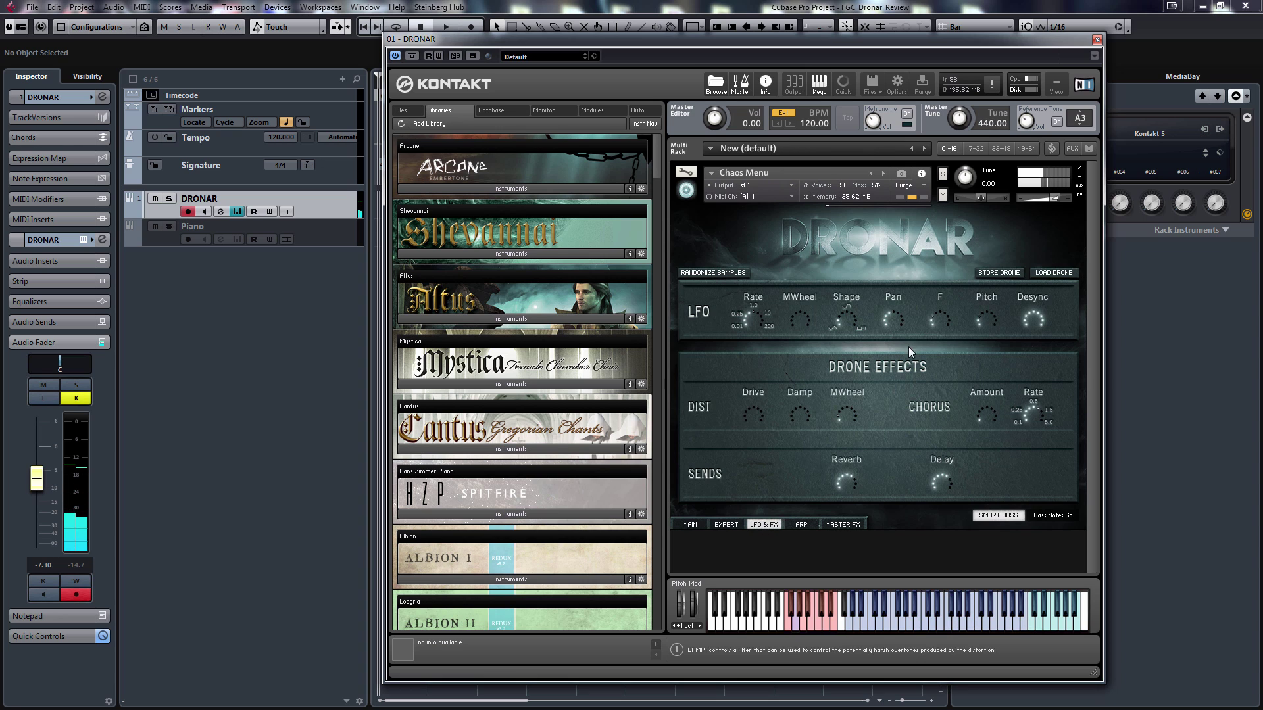
pyautogui.click(688, 523)
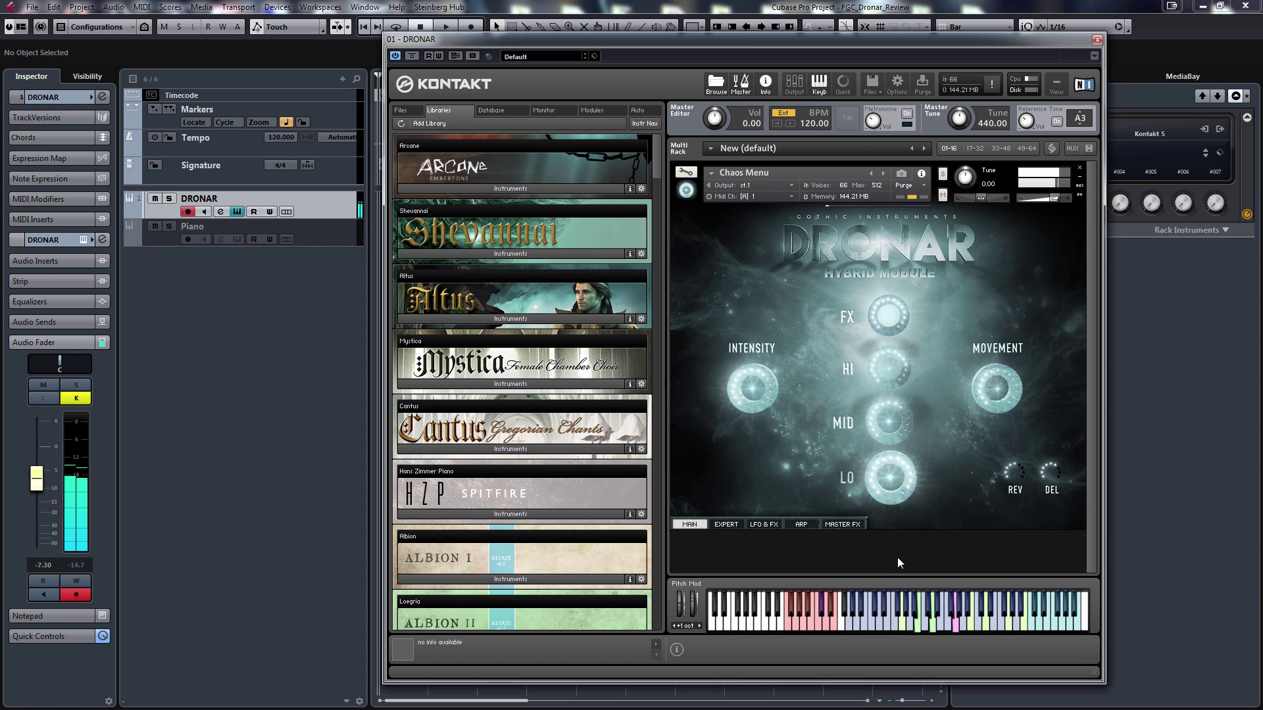
# Turn off the FX, MID and LO layers of Chaos Menu on the expert page to isolate the HI layer.
pyautogui.click(729, 525)
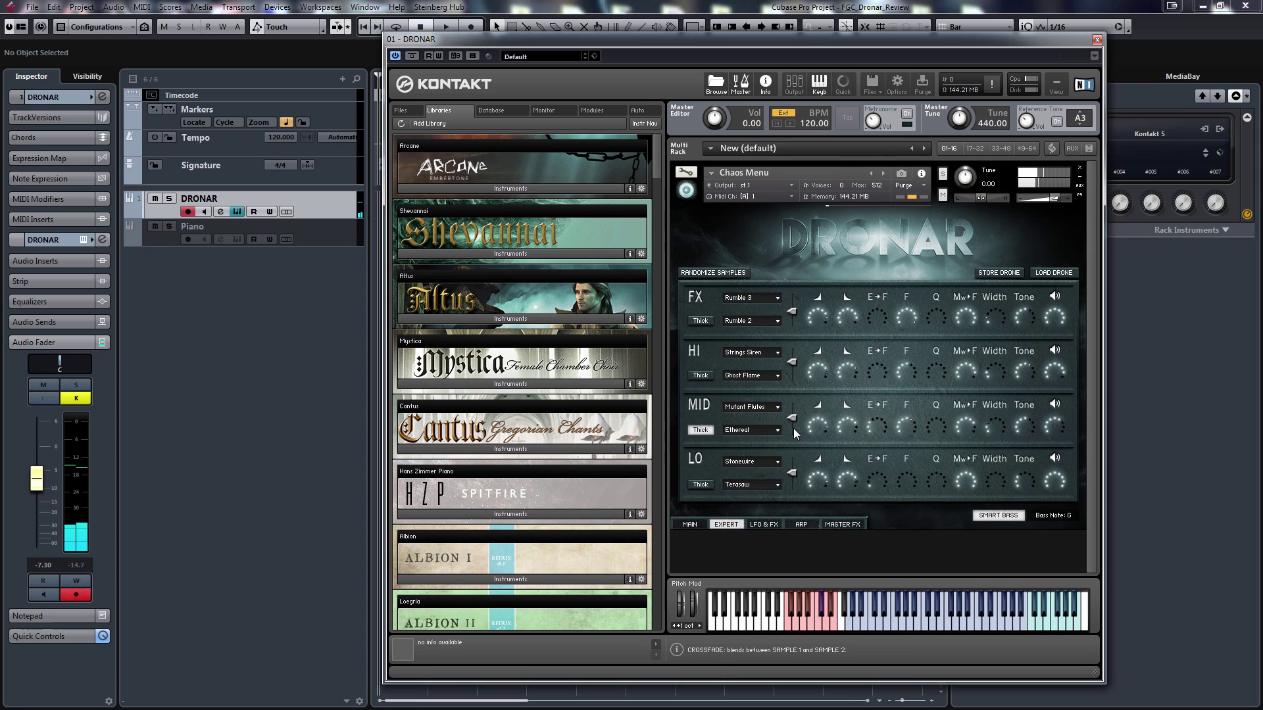
pyautogui.click(767, 354)
pyautogui.click(823, 242)
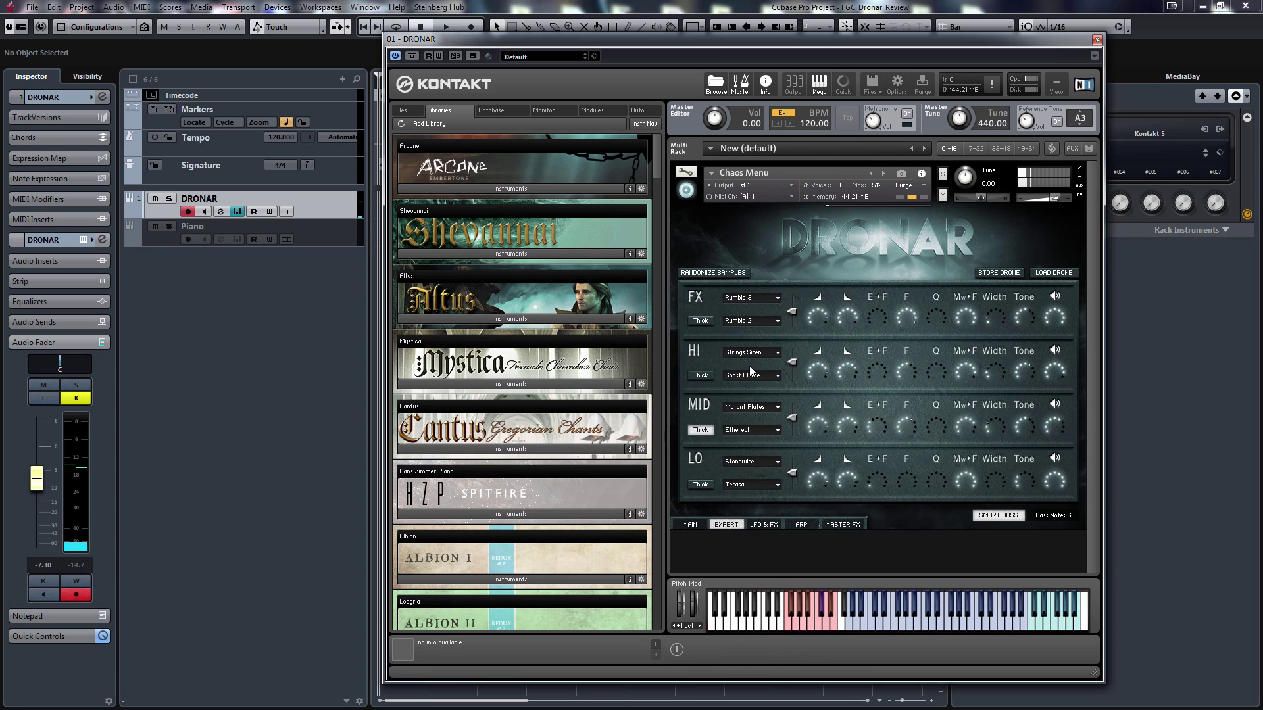
pyautogui.click(698, 454)
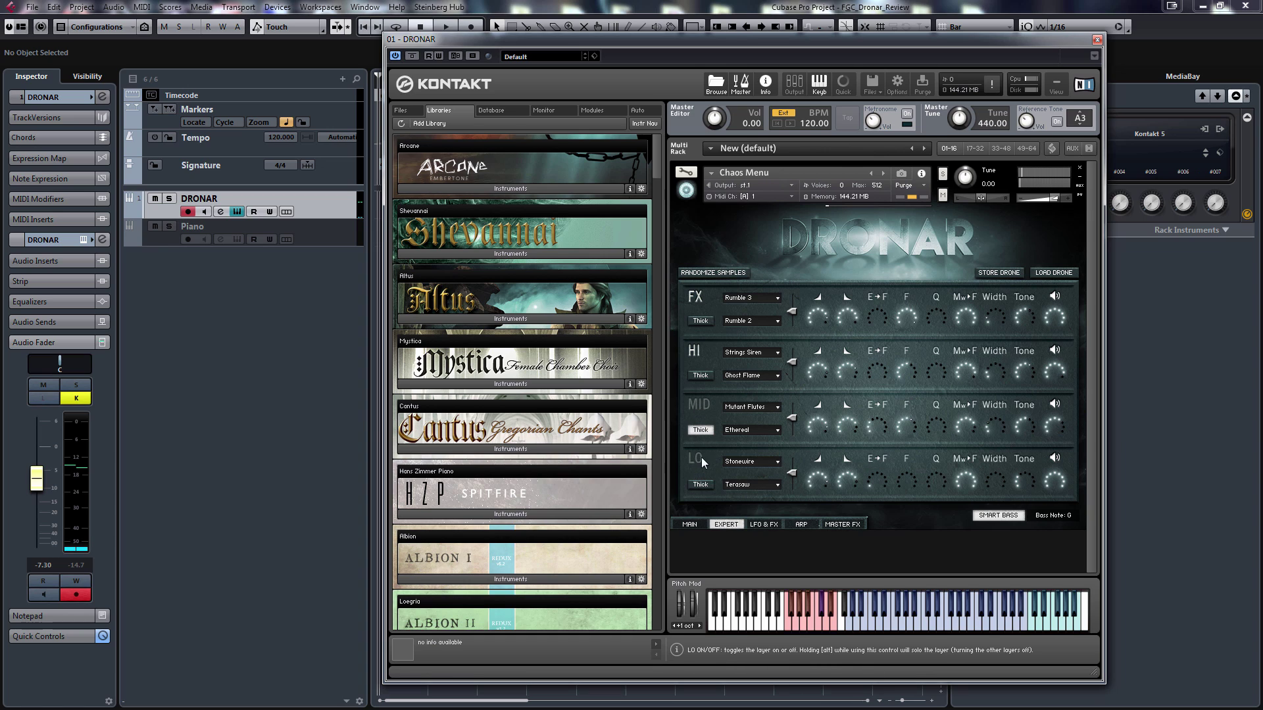
pyautogui.click(695, 297)
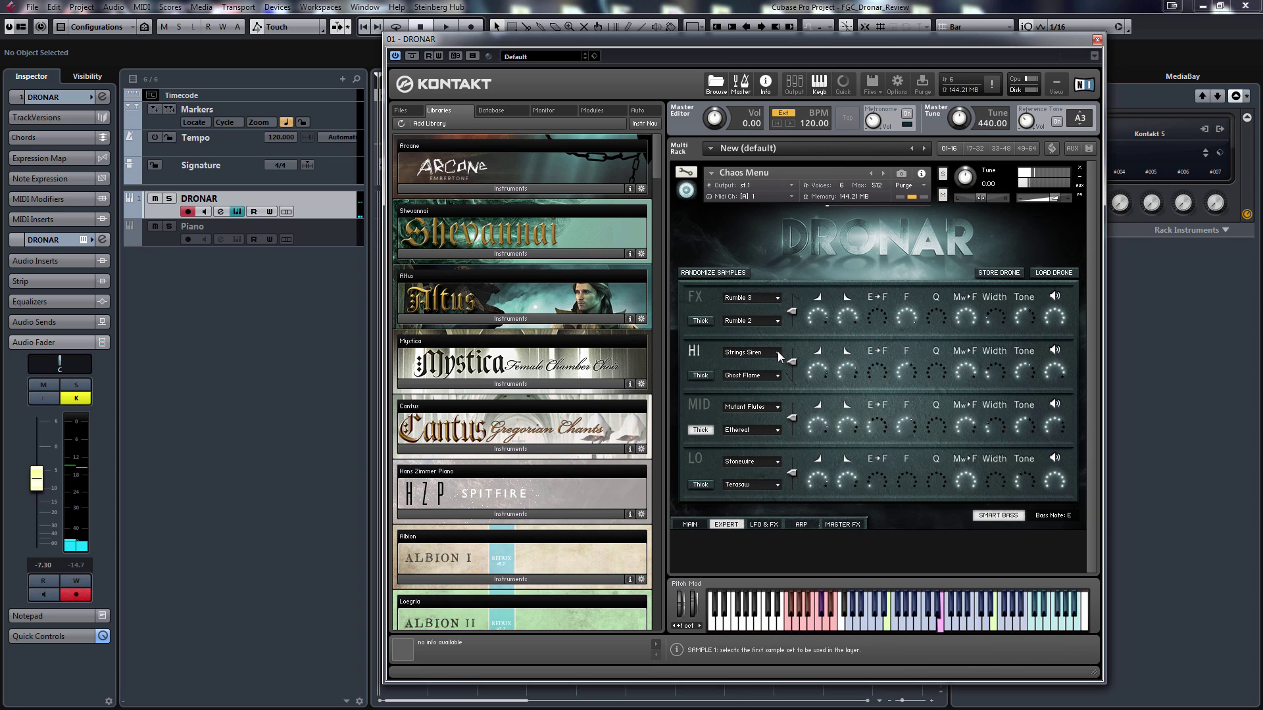
# Move the HI layer's crossfade toward its first sample and set that sample to Hypnotic.
pyautogui.moveTo(792, 358); pyautogui.dragTo(786, 343)
pyautogui.click(777, 357)
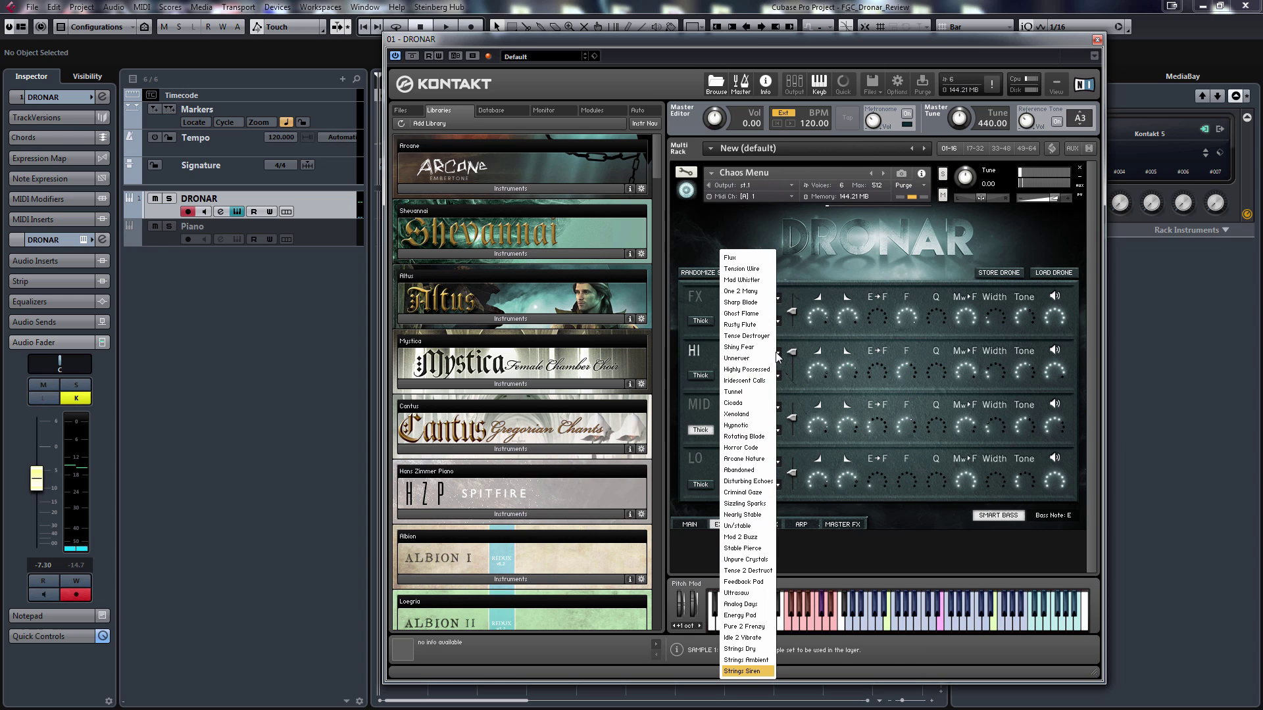
pyautogui.click(754, 416)
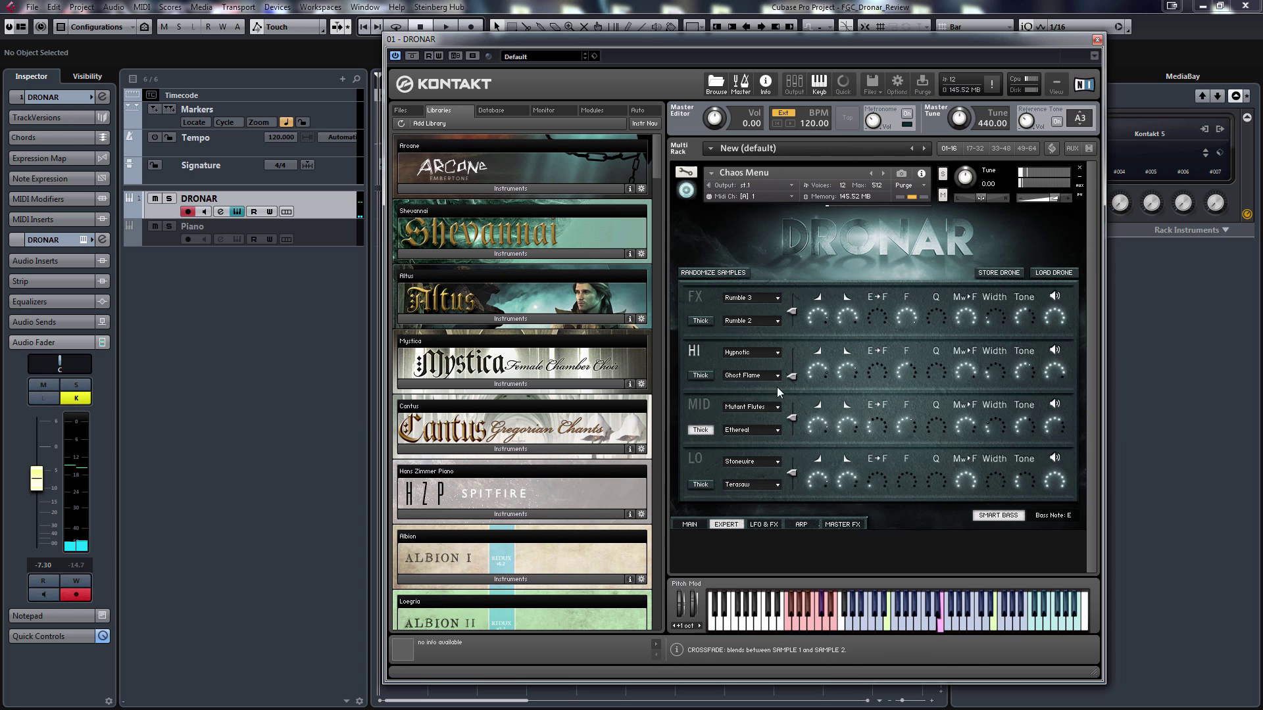
# Try Abandoned and choose Feedback Pad as the HI layer's second sample, blending both samples about midway and toggling Thick.
pyautogui.click(776, 375)
pyautogui.click(763, 469)
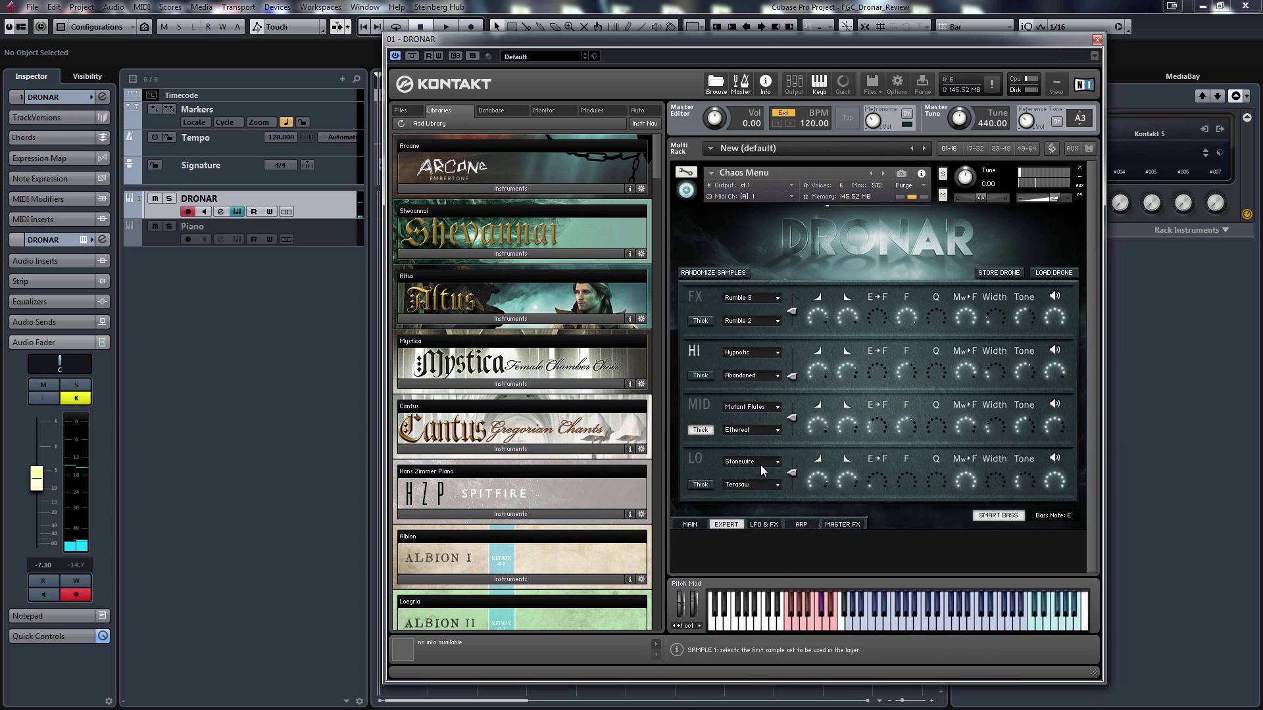
pyautogui.click(777, 379)
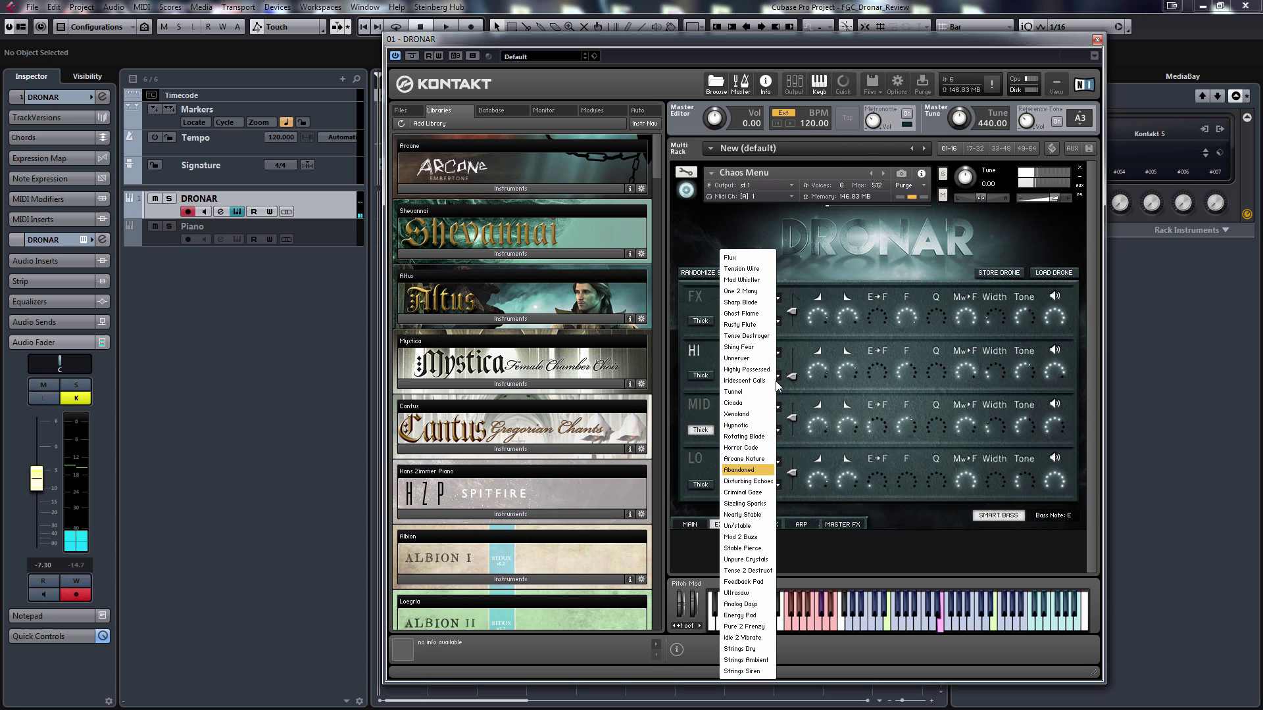
pyautogui.click(757, 583)
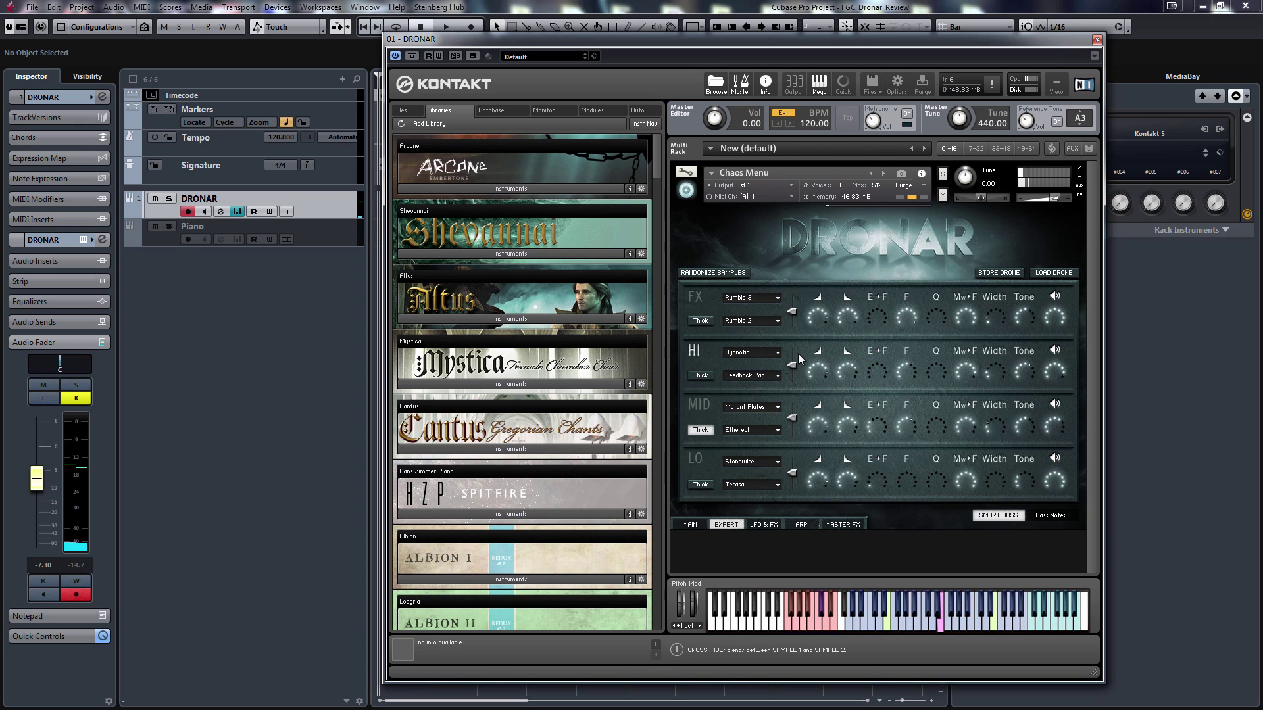
pyautogui.moveTo(804, 341); pyautogui.dragTo(809, 357)
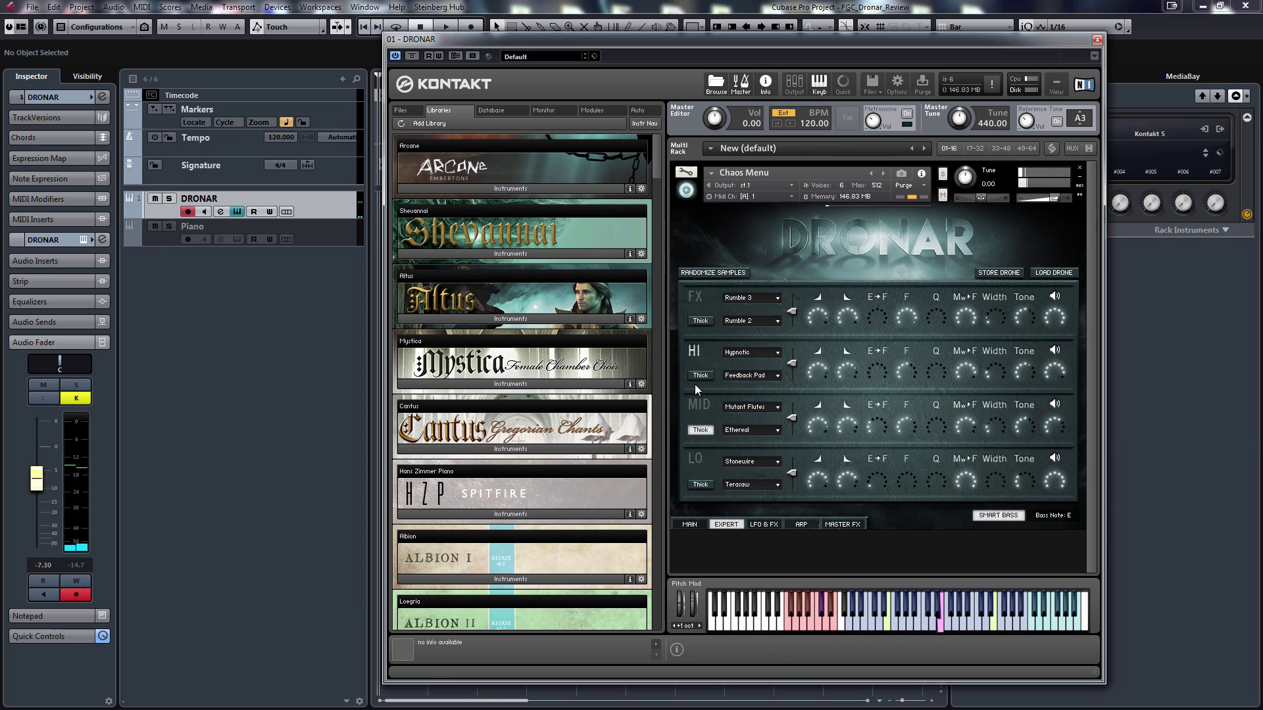
pyautogui.click(700, 375)
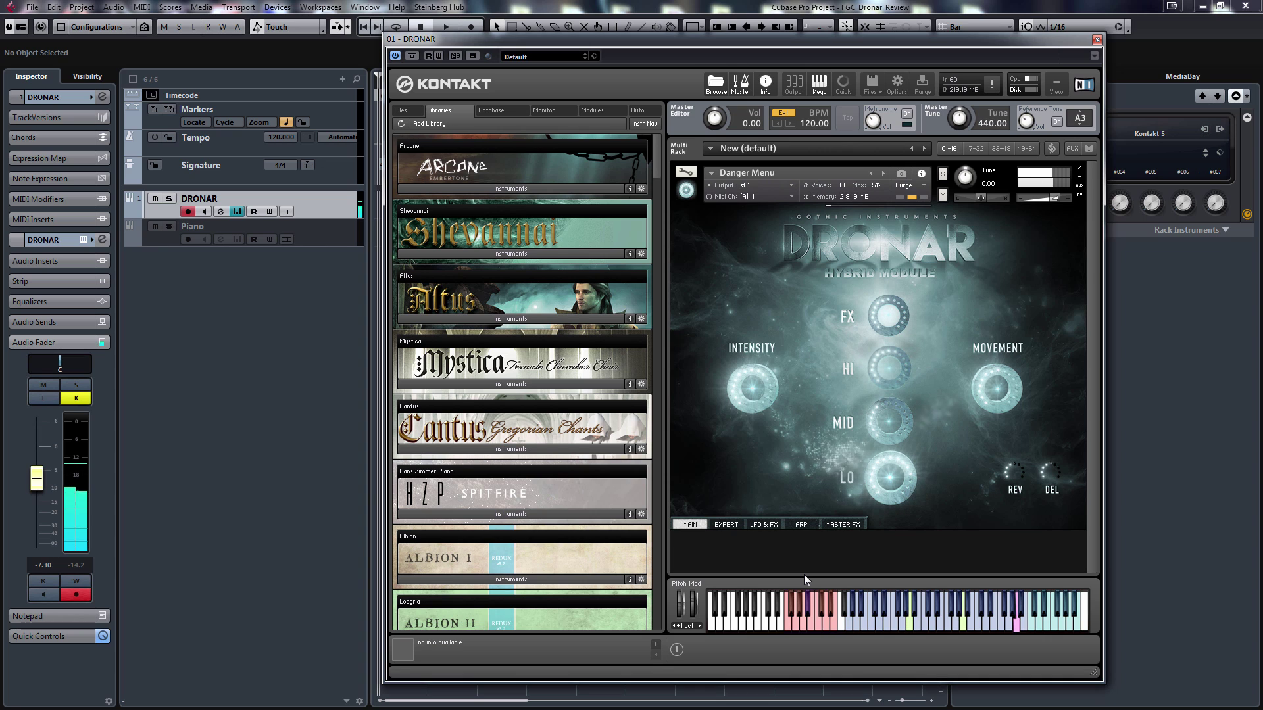
# Review Danger Menu's expert page and mute its FX and LO layers on the main page, auditioning MID with and without HI.
pyautogui.click(726, 525)
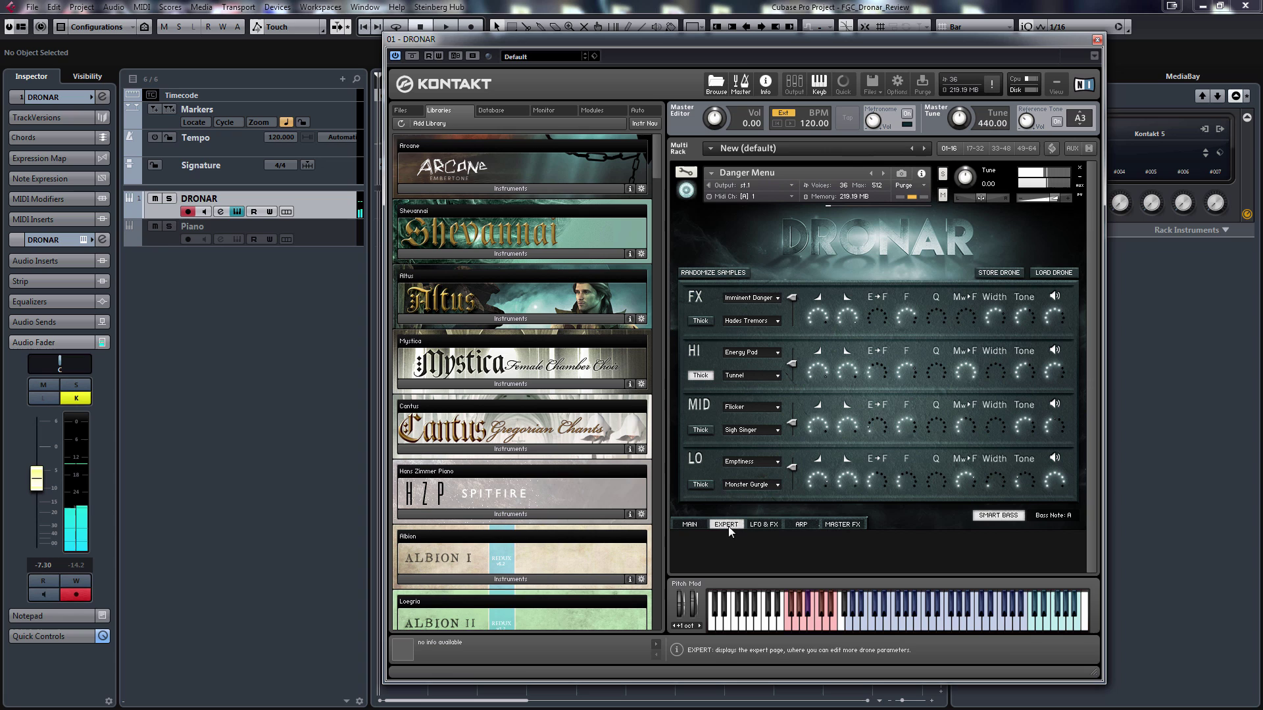
pyautogui.click(689, 524)
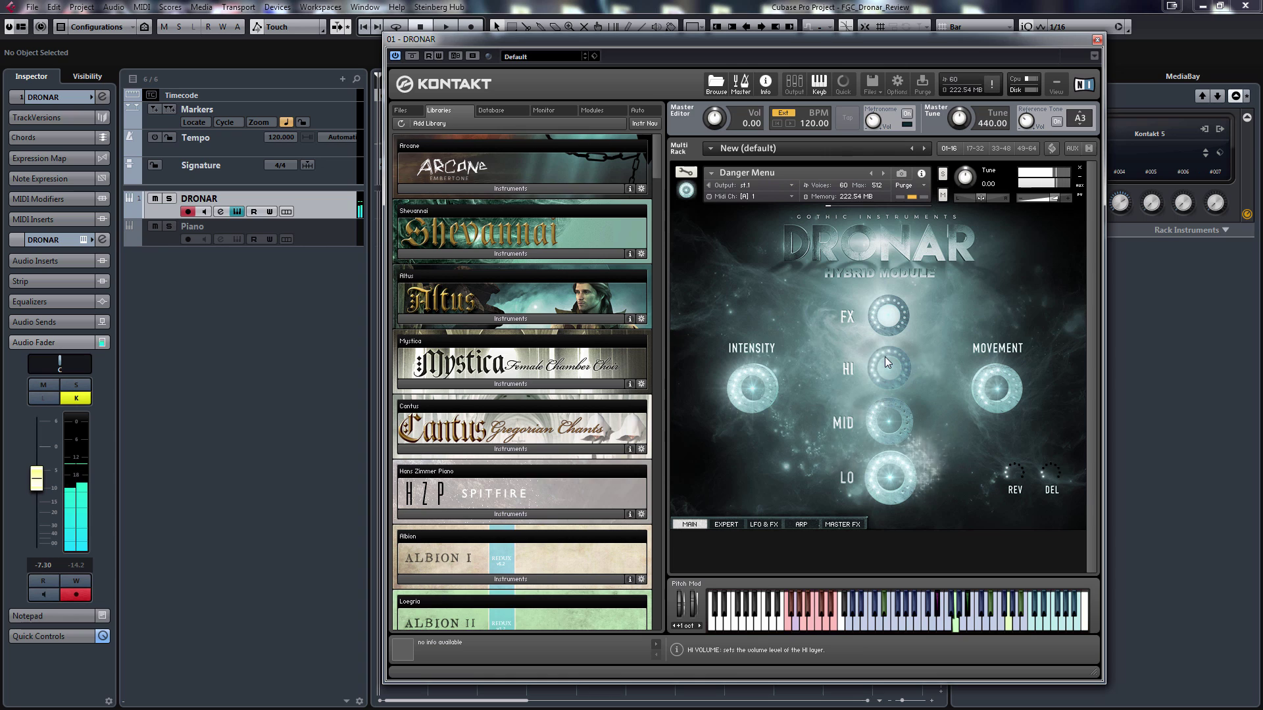
pyautogui.click(849, 484)
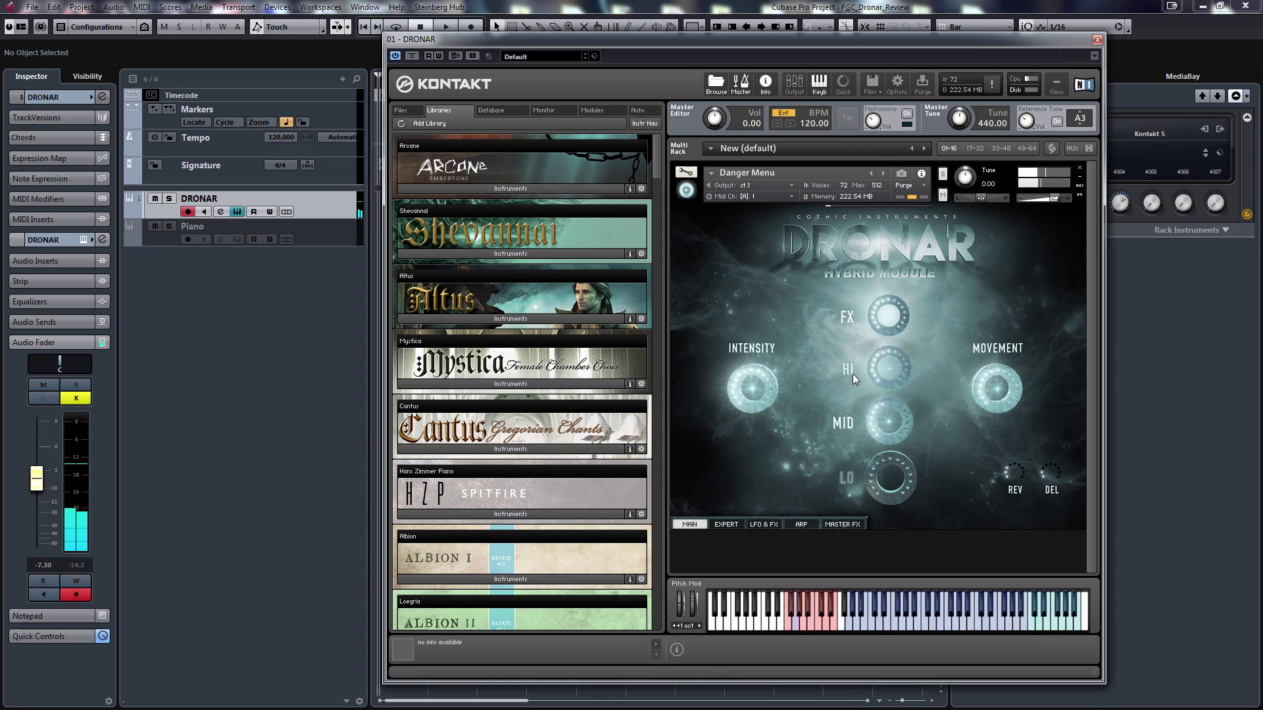
pyautogui.click(852, 372)
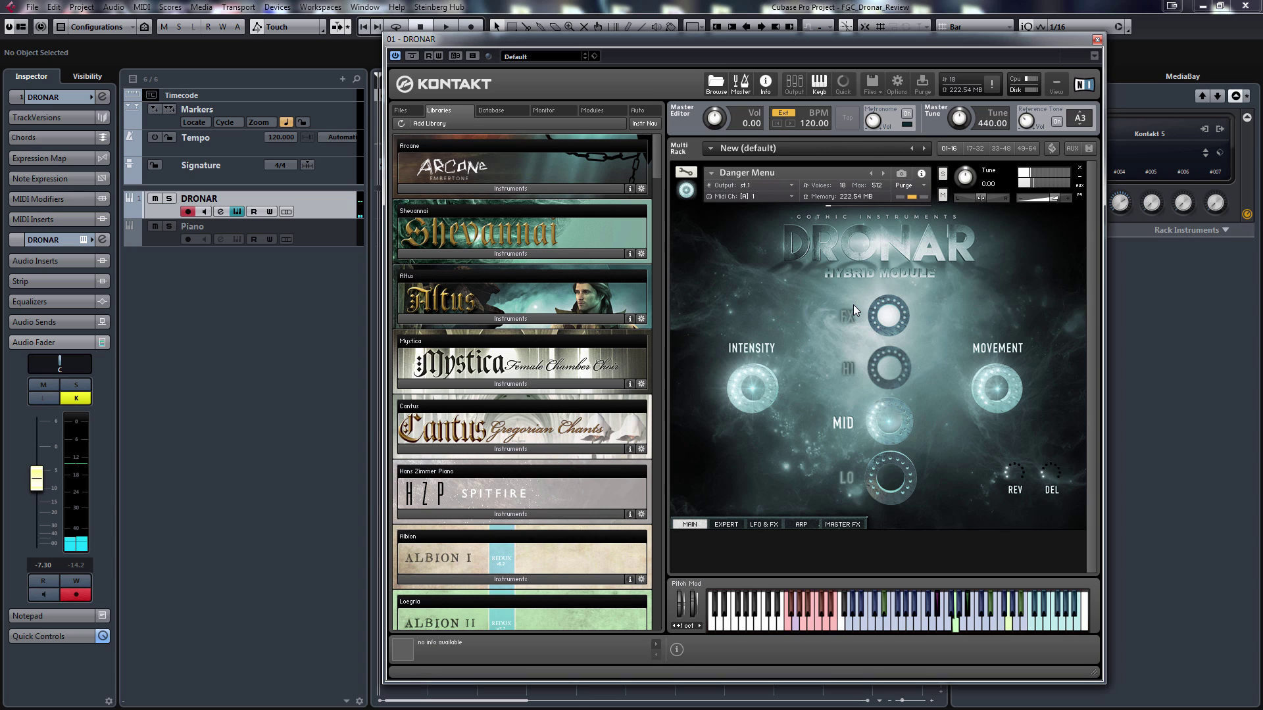
pyautogui.click(851, 368)
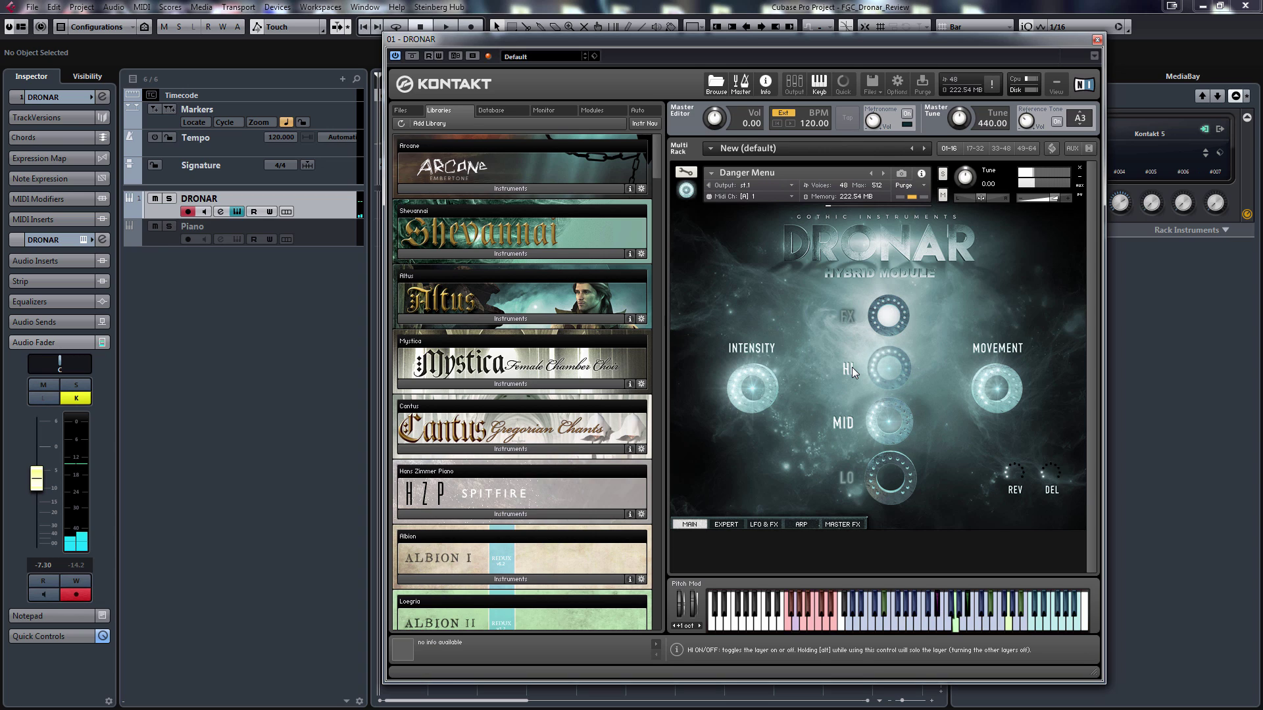
# Turn off Smart Bass in Danger Menu's expert settings and switch the loaded patch to Chaos Menu.
pyautogui.click(721, 522)
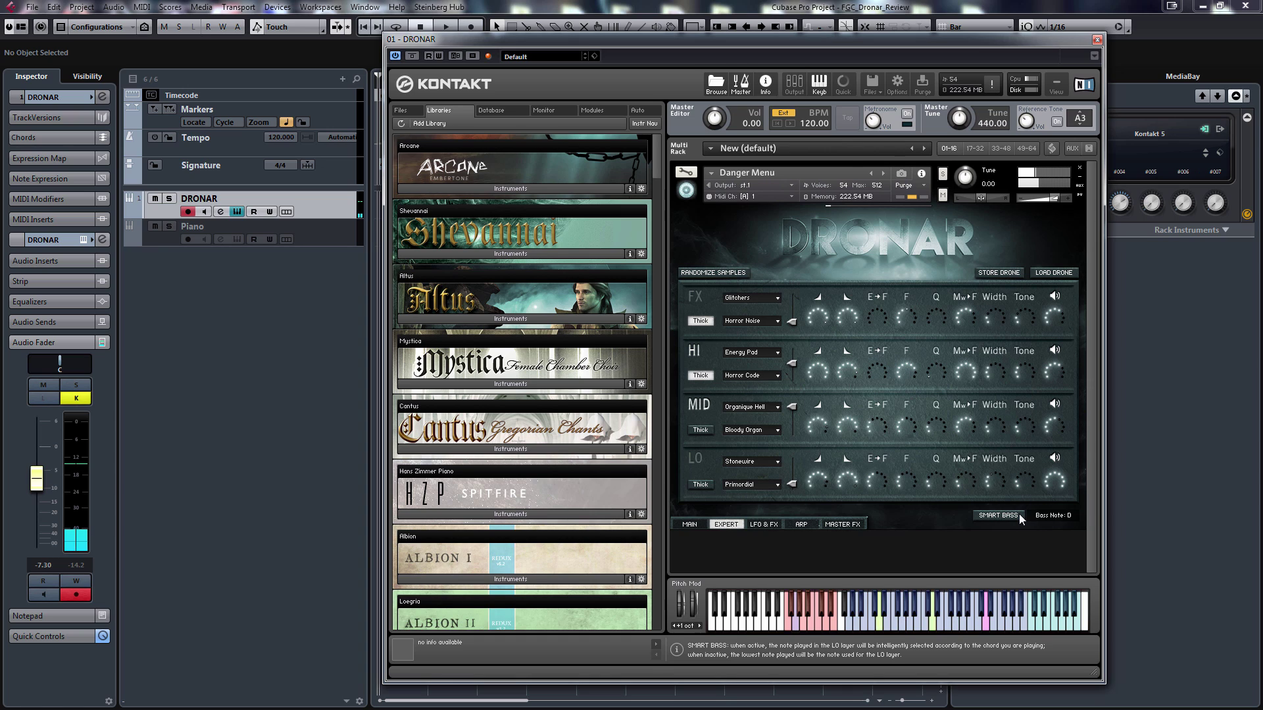
pyautogui.click(686, 525)
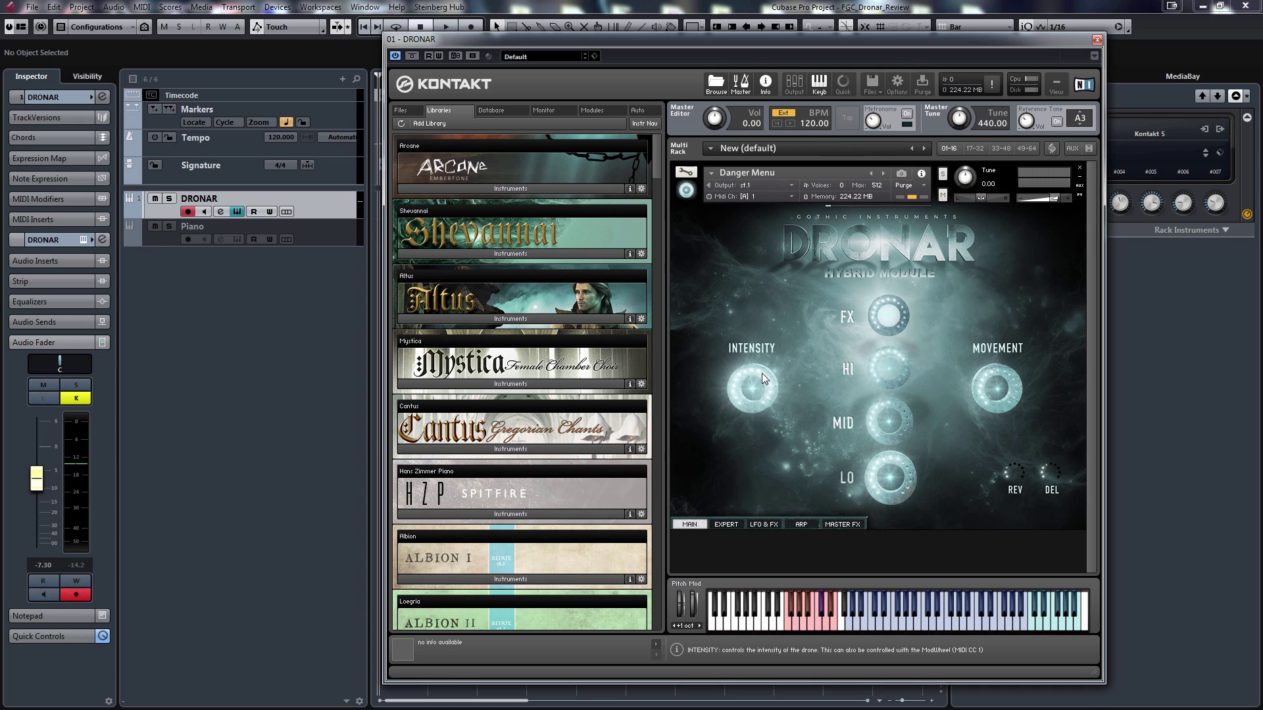
pyautogui.click(885, 174)
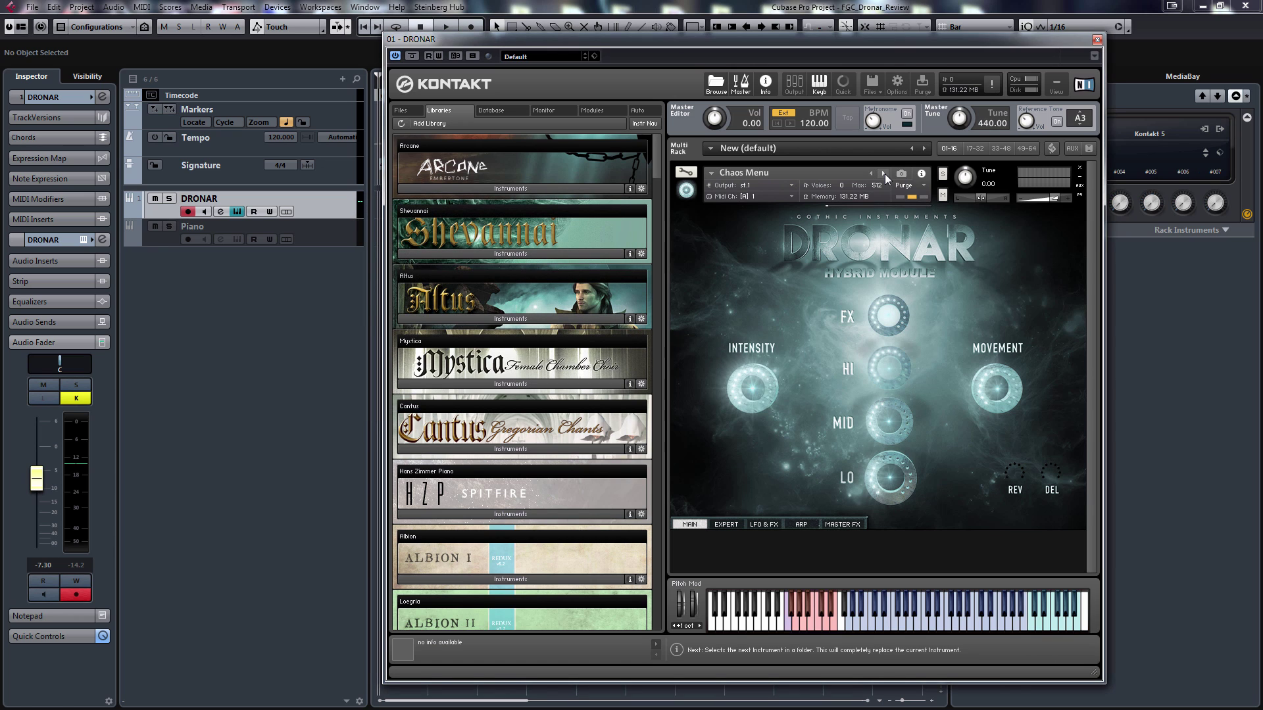
# Switch through Danger Menu to Dark Menu and audition its MID layer with FX and HI muted and LO enabled.
pyautogui.click(886, 173)
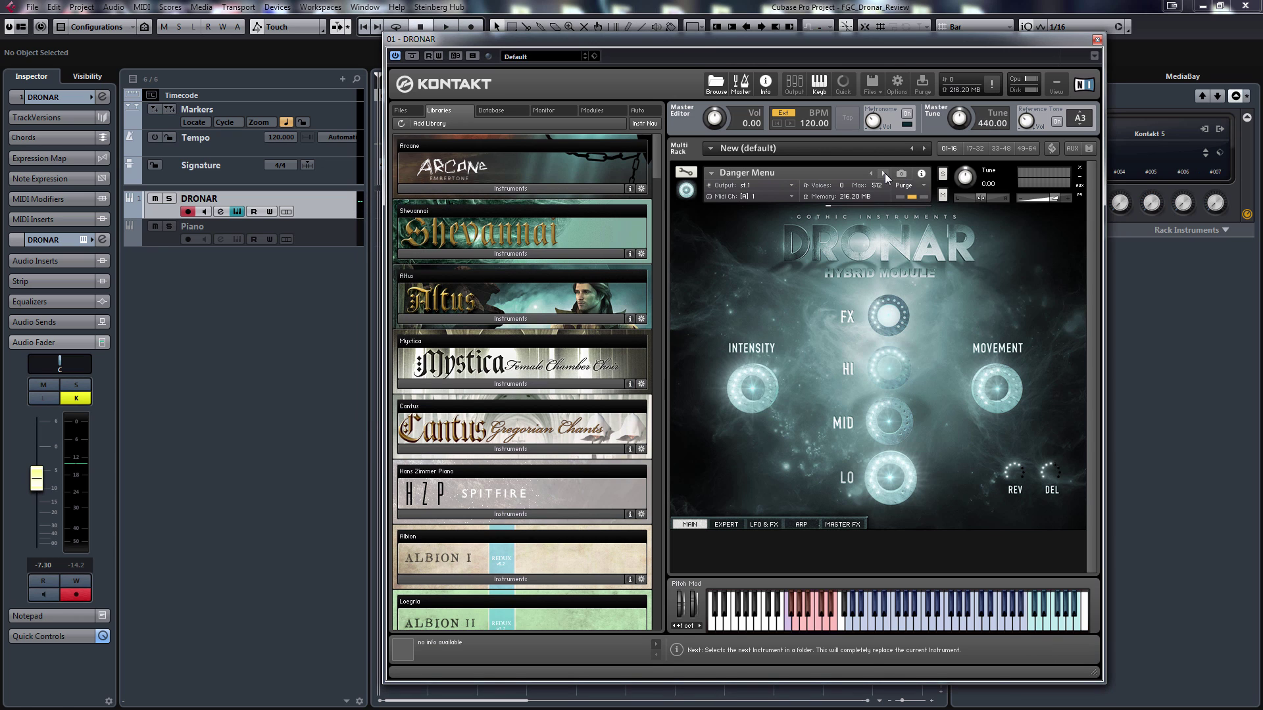
pyautogui.click(884, 173)
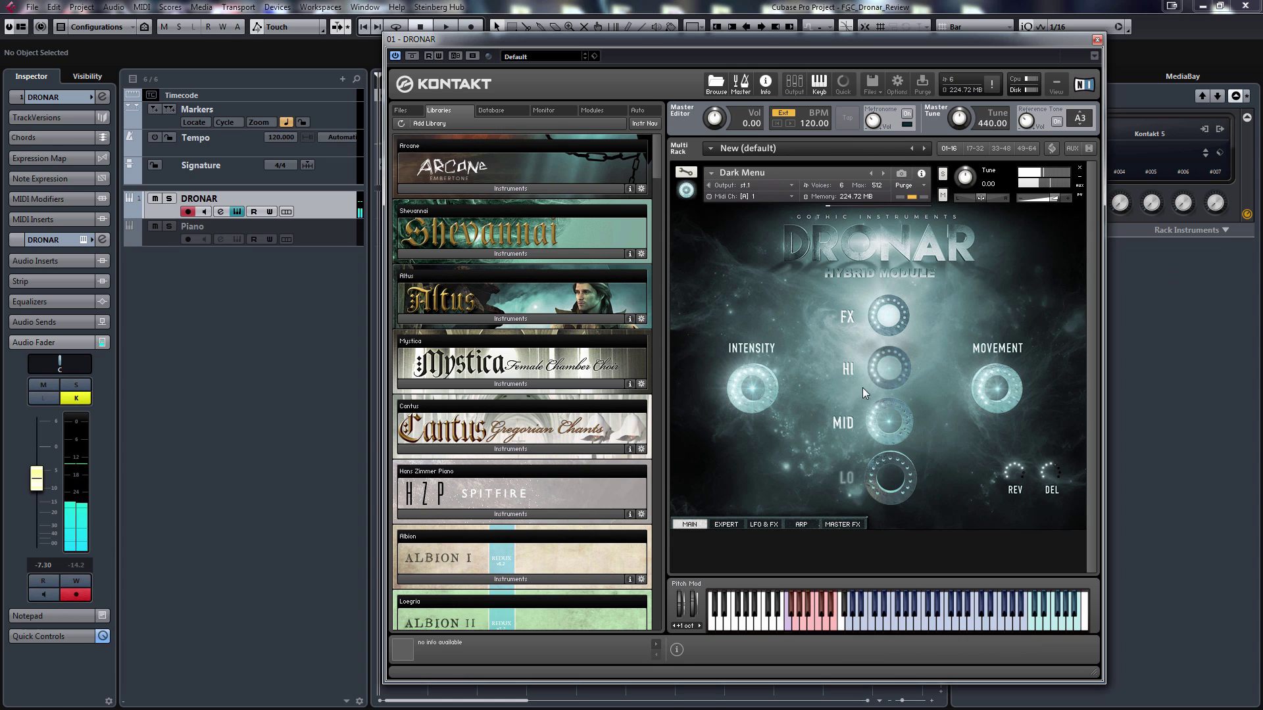
pyautogui.click(848, 371)
pyautogui.click(848, 318)
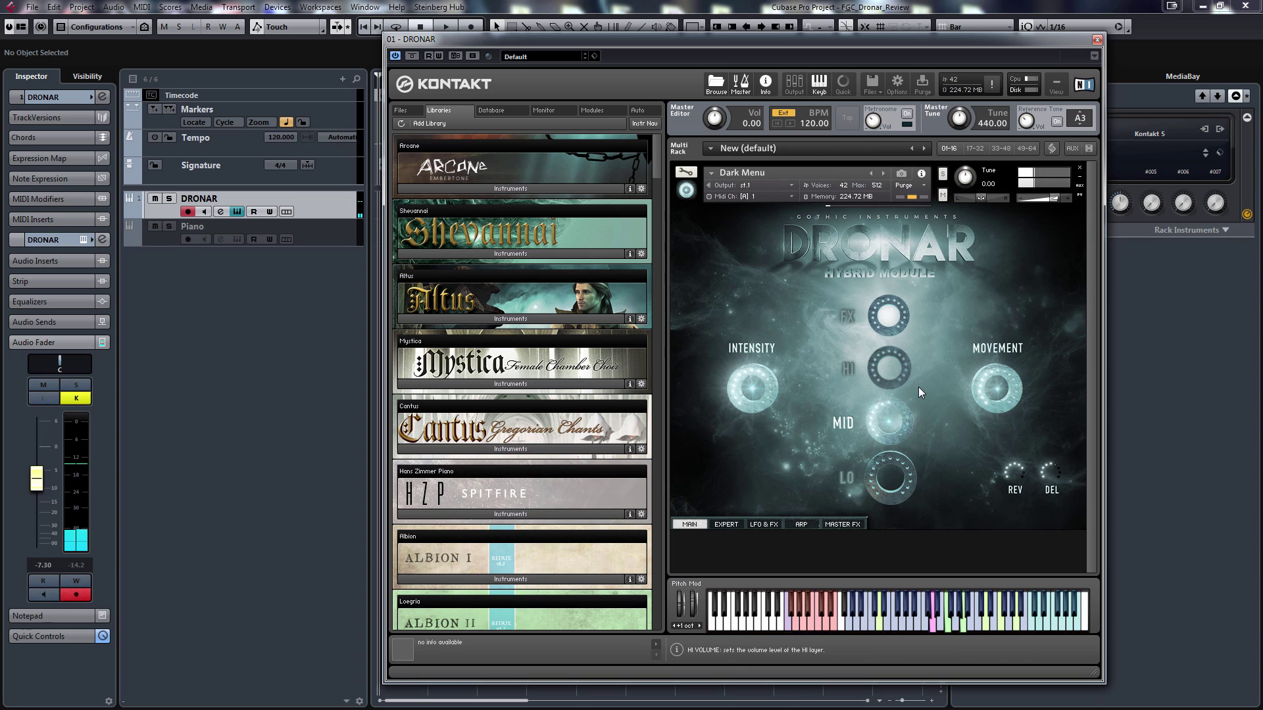
pyautogui.click(847, 476)
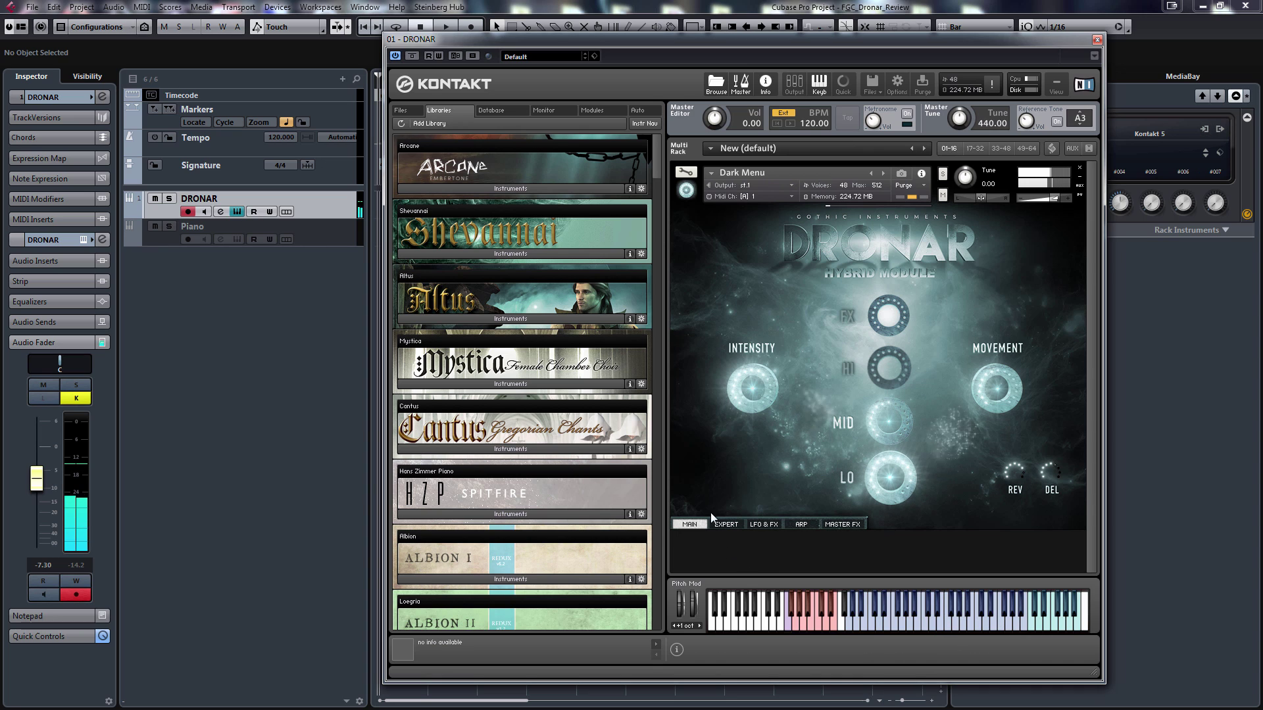
# Review Dark Menu's layer samples on the expert page between auditions, returning to the main page.
pyautogui.click(726, 525)
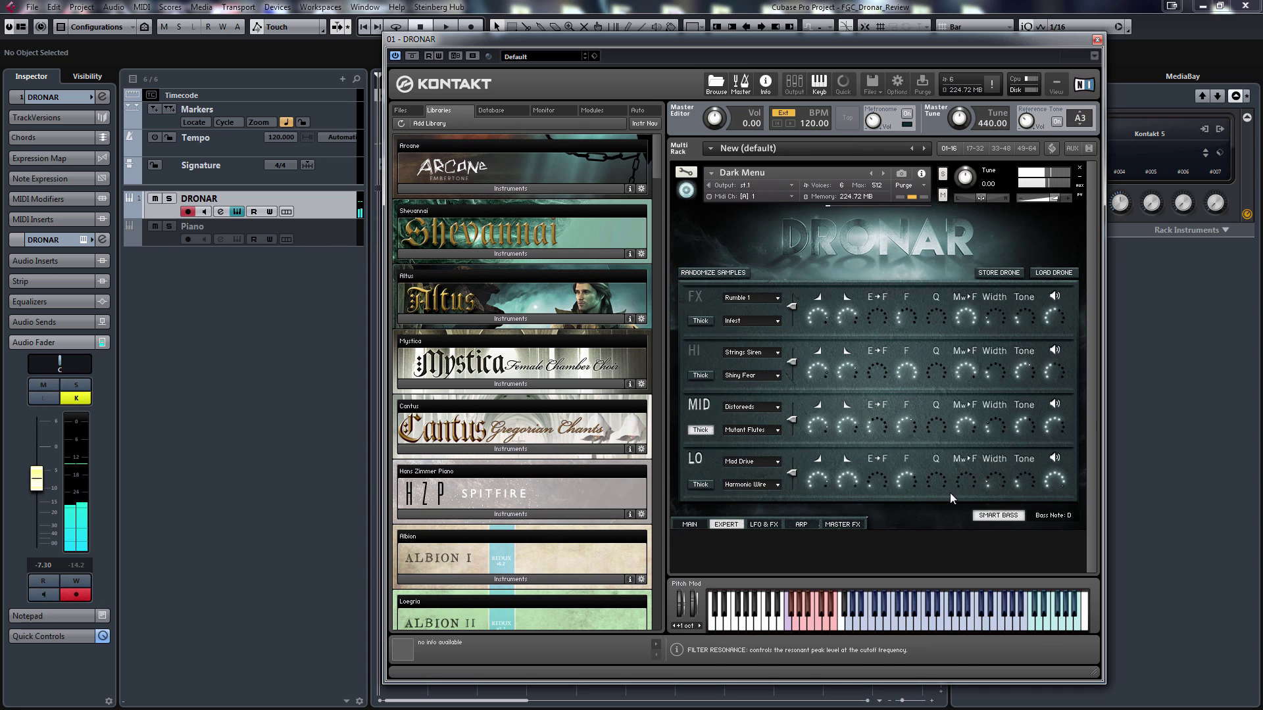
pyautogui.click(696, 525)
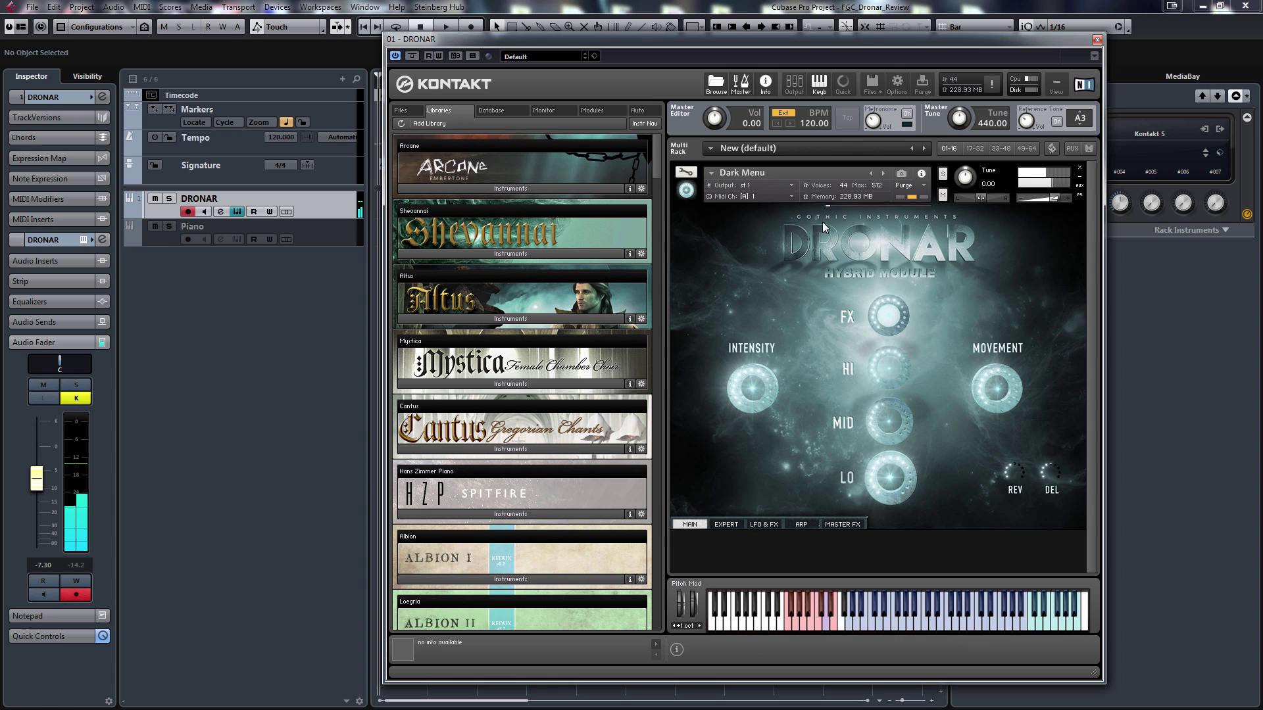
pyautogui.click(729, 525)
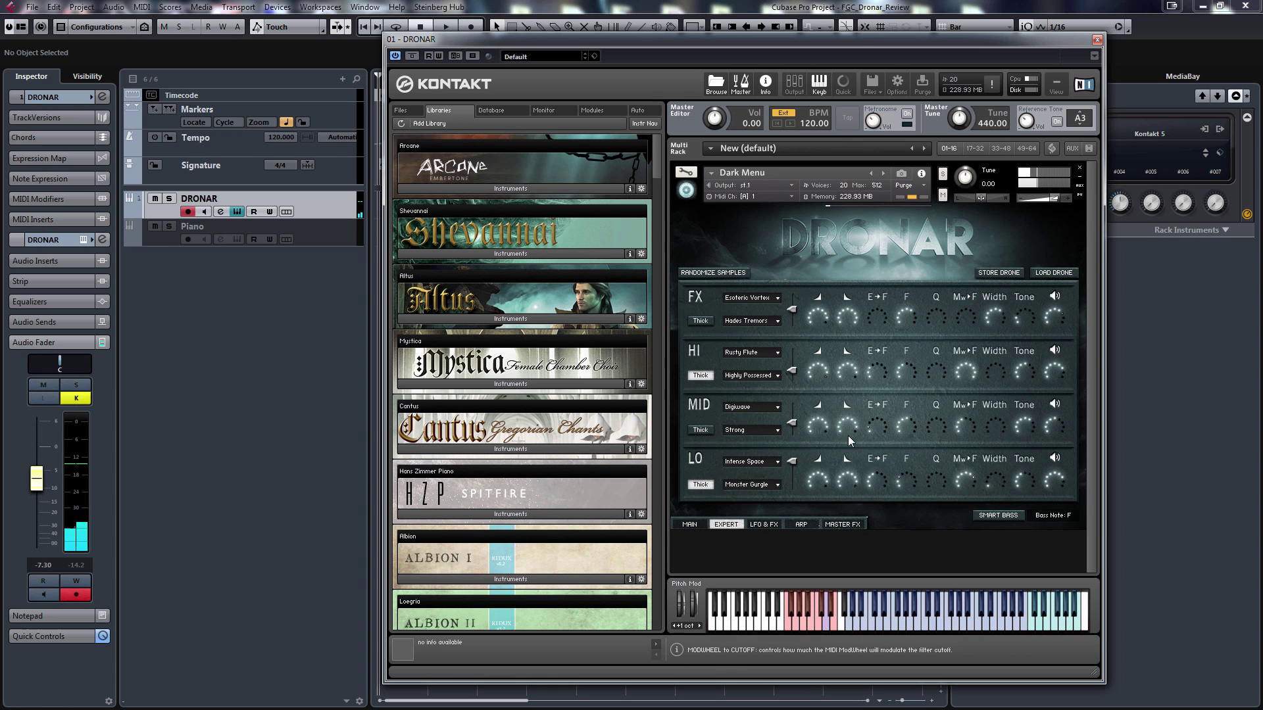
pyautogui.click(689, 524)
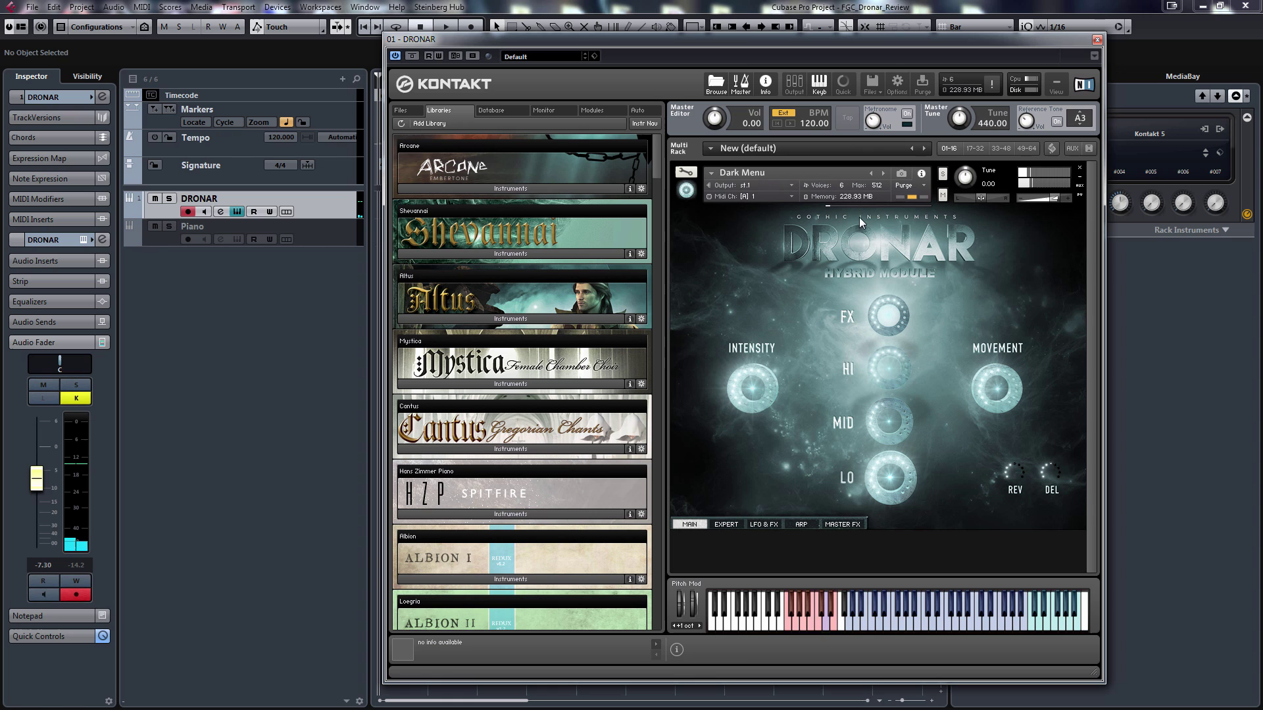
# Switch to the Deep Space patch, look over the Quick-Load instrument folders, and close that browser to audition the patch.
pyautogui.click(891, 163)
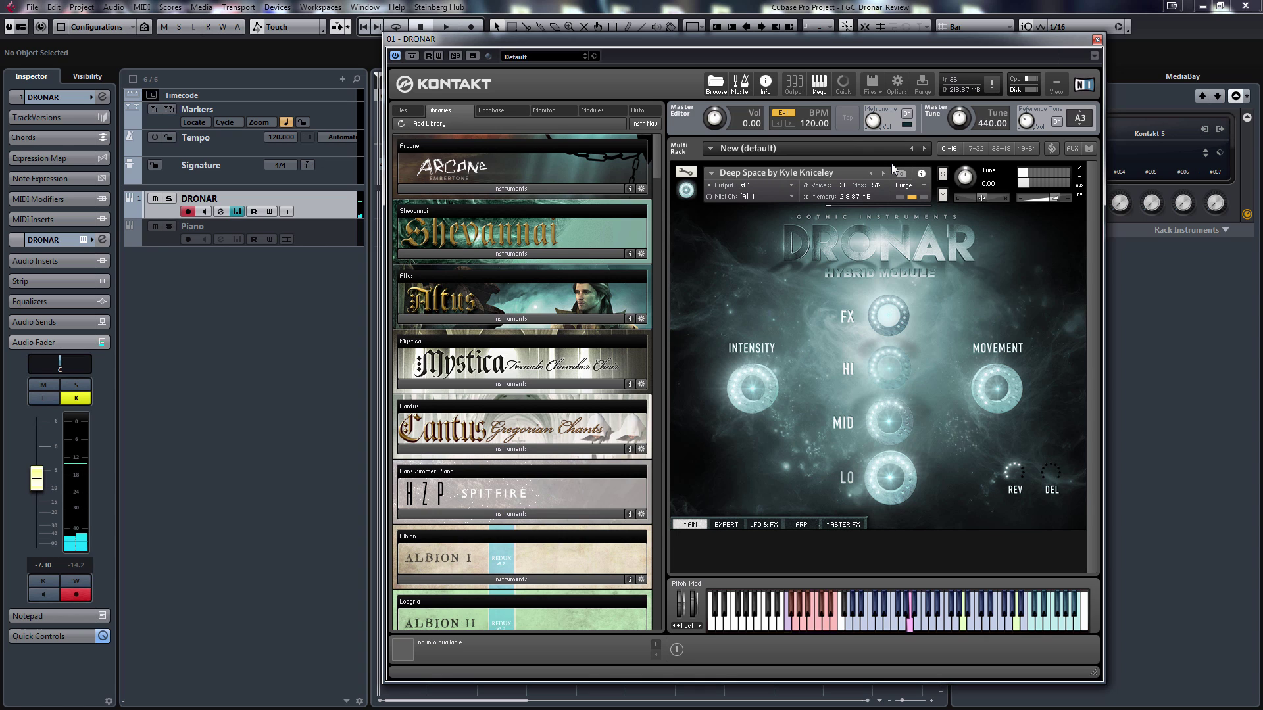
pyautogui.click(1088, 148)
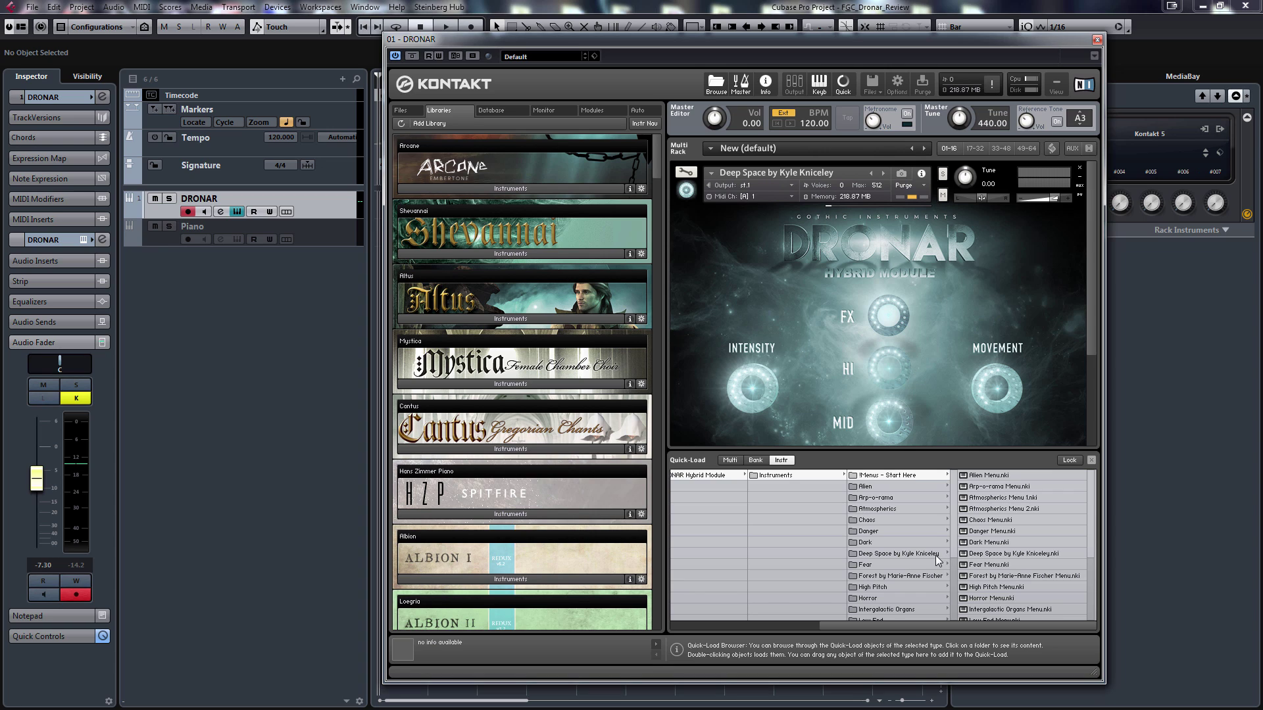
pyautogui.rightClick(1077, 285)
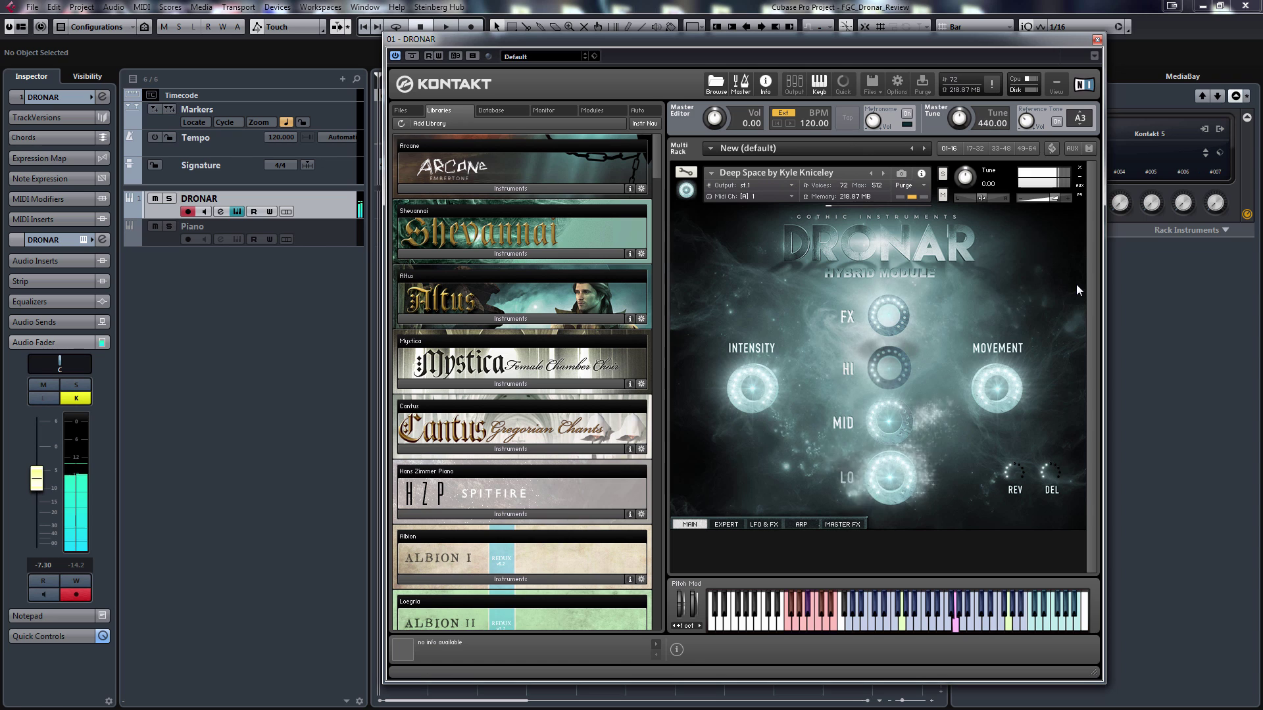
# Load Fear Menu, review its layer samples on the expert page, and return to the main page.
pyautogui.click(883, 174)
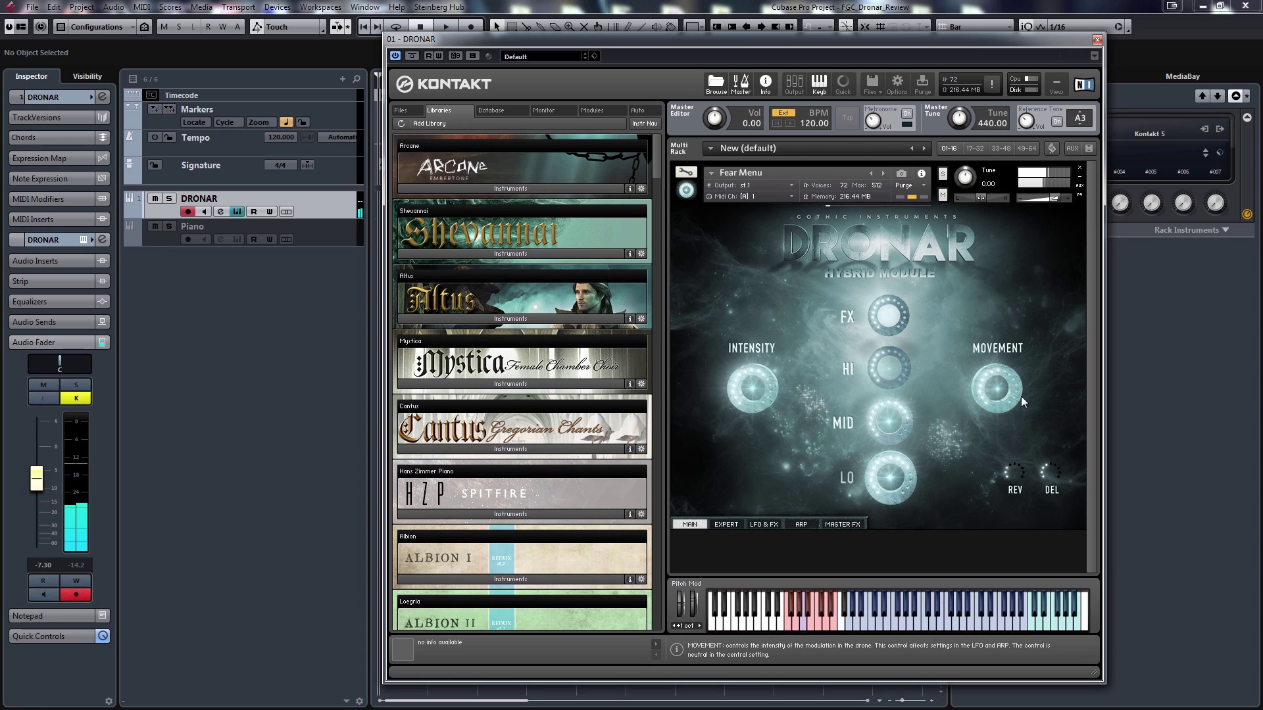
pyautogui.click(727, 525)
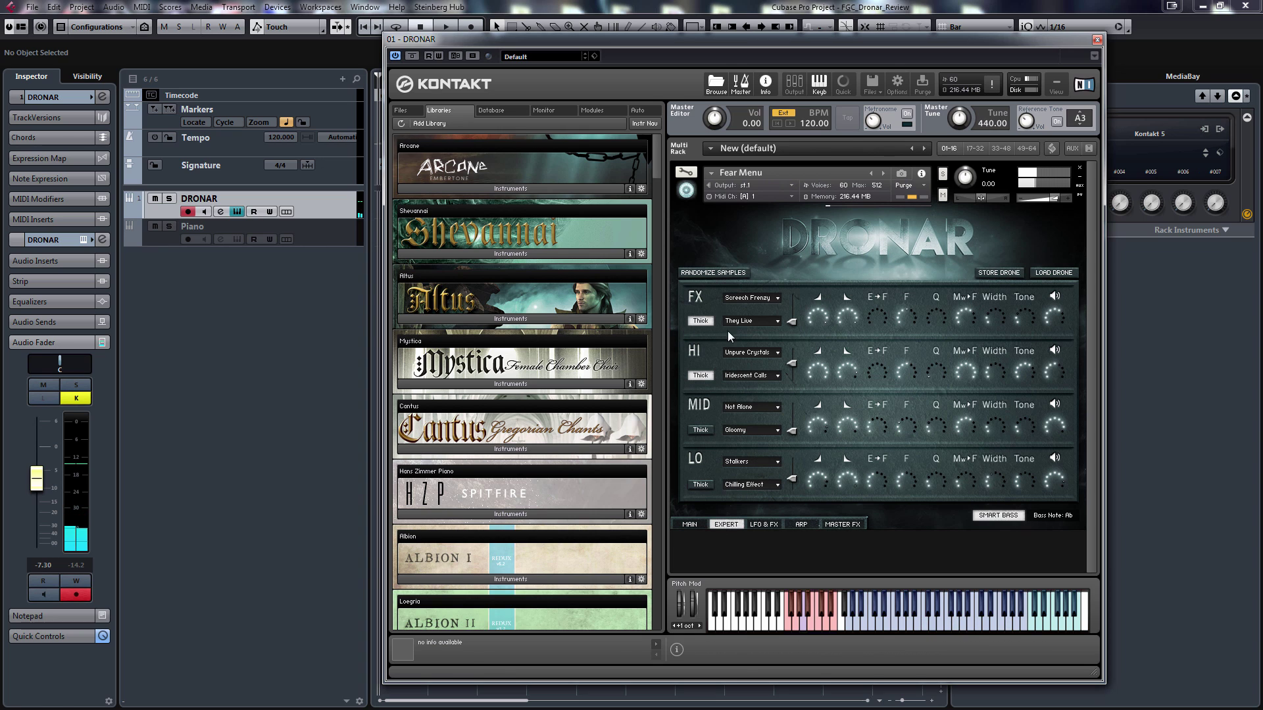
pyautogui.click(689, 525)
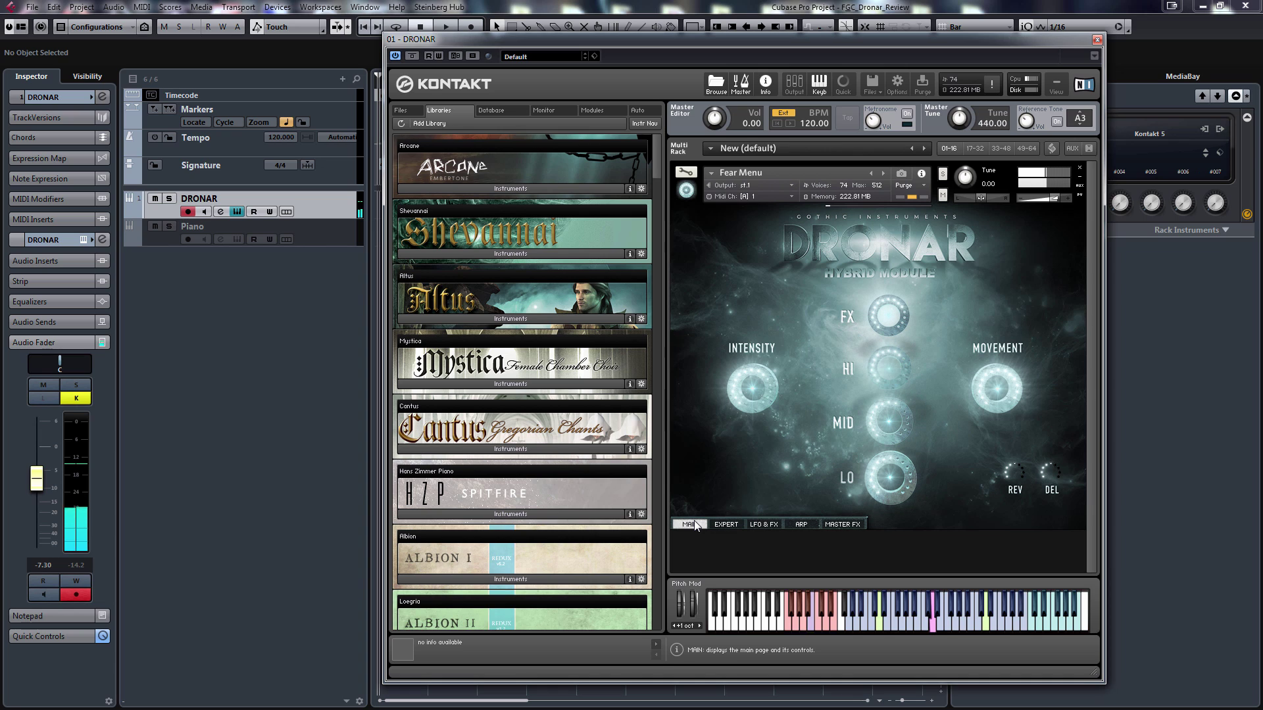
# Audition the Forest, High Pitch Menu and Horror Menu patches one after another.
pyautogui.click(885, 172)
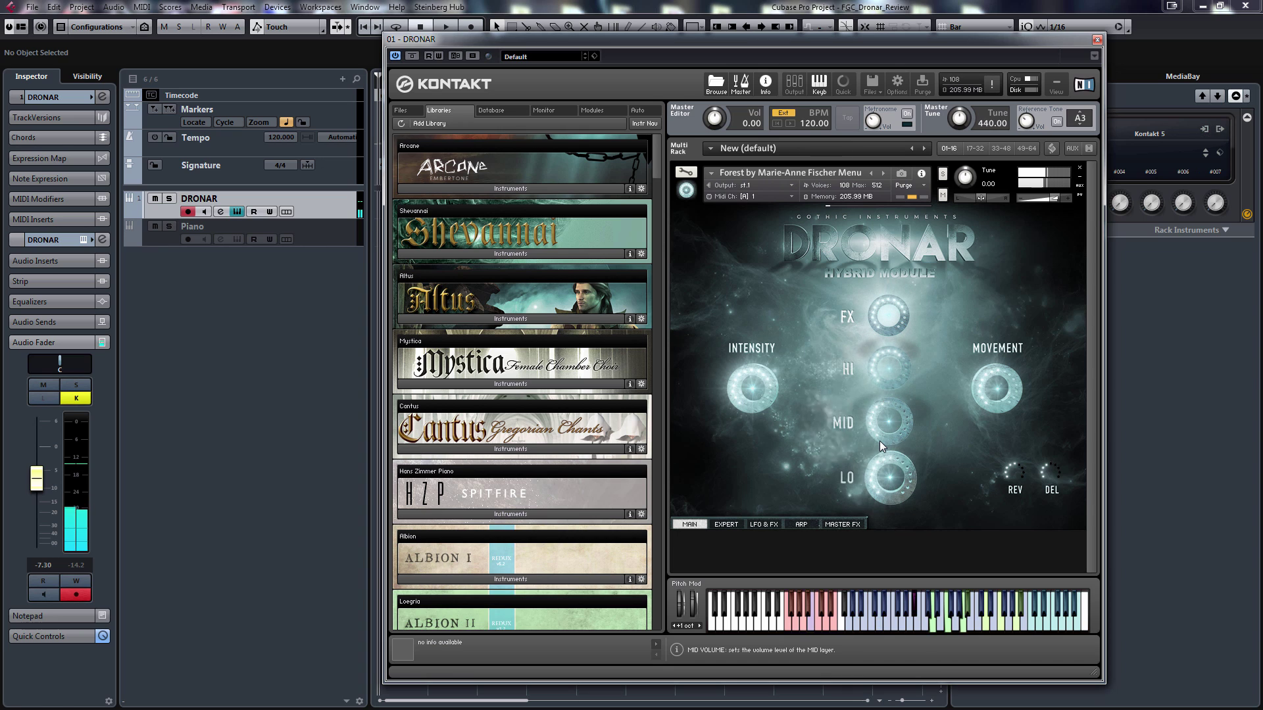
pyautogui.click(883, 171)
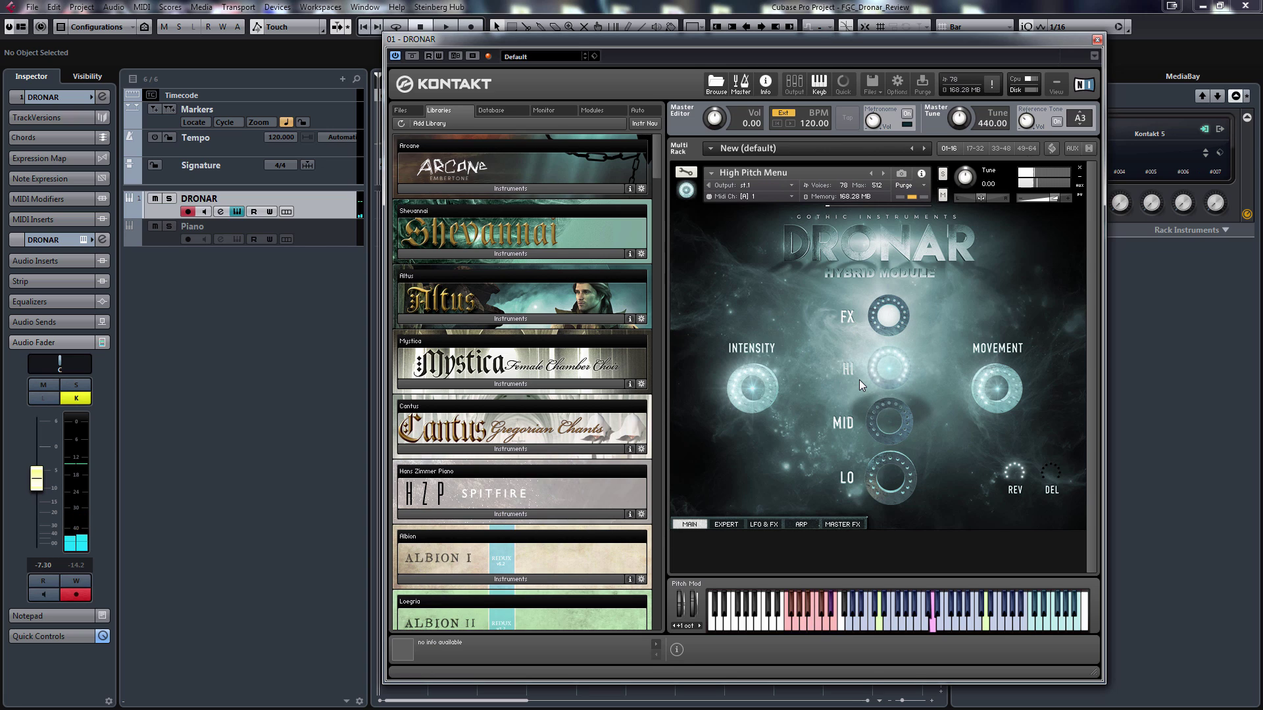
pyautogui.click(883, 174)
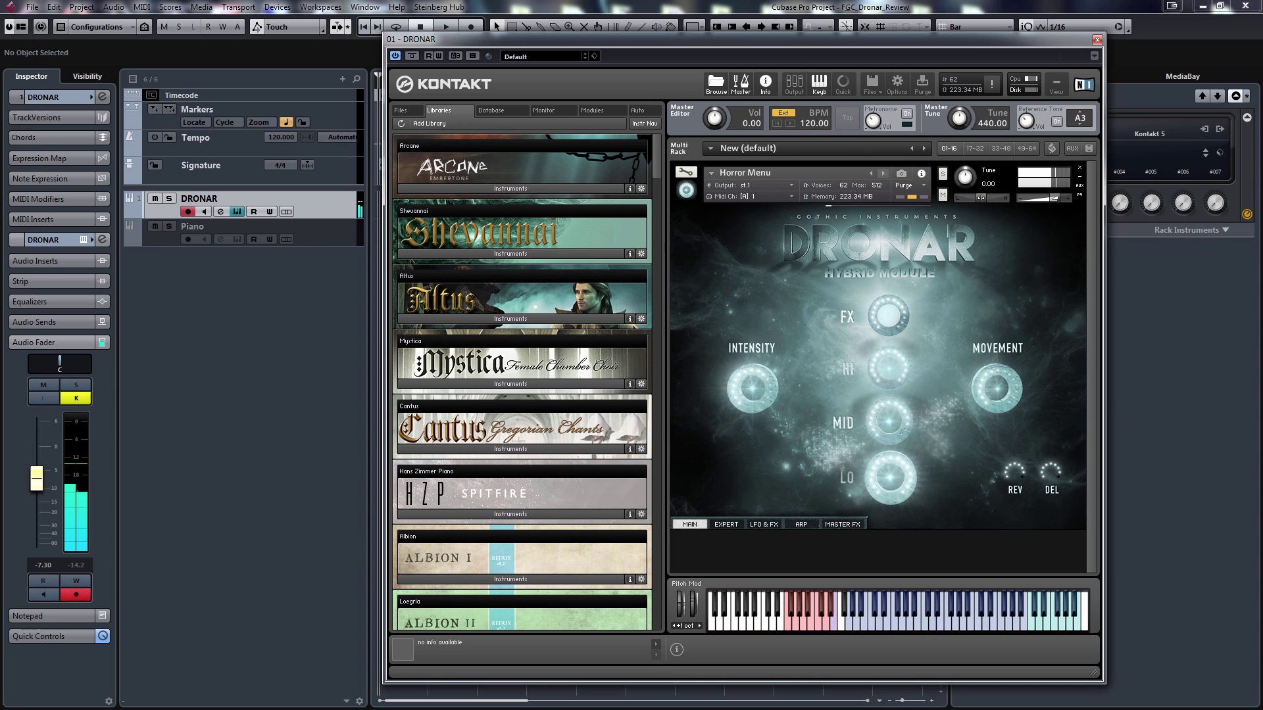
# Load Intergalactic Organs Menu, examine its expert page, and return to the main page to audition it.
pyautogui.click(883, 172)
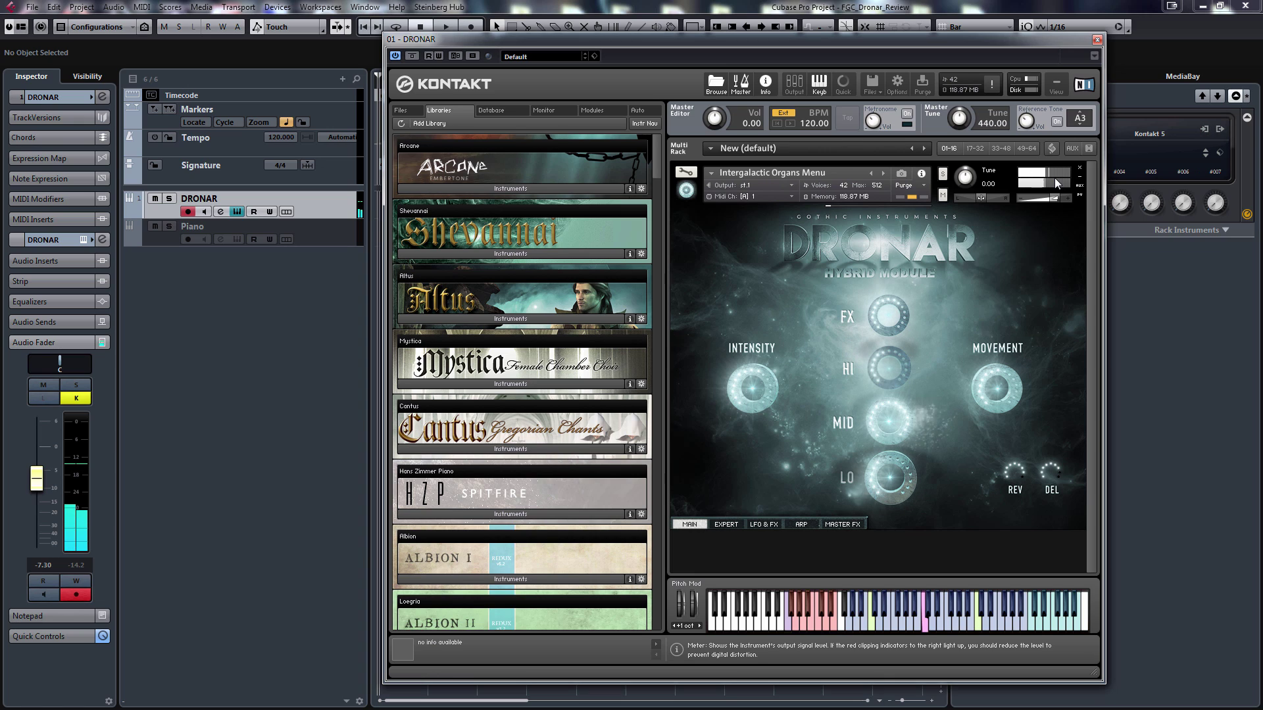
pyautogui.click(727, 525)
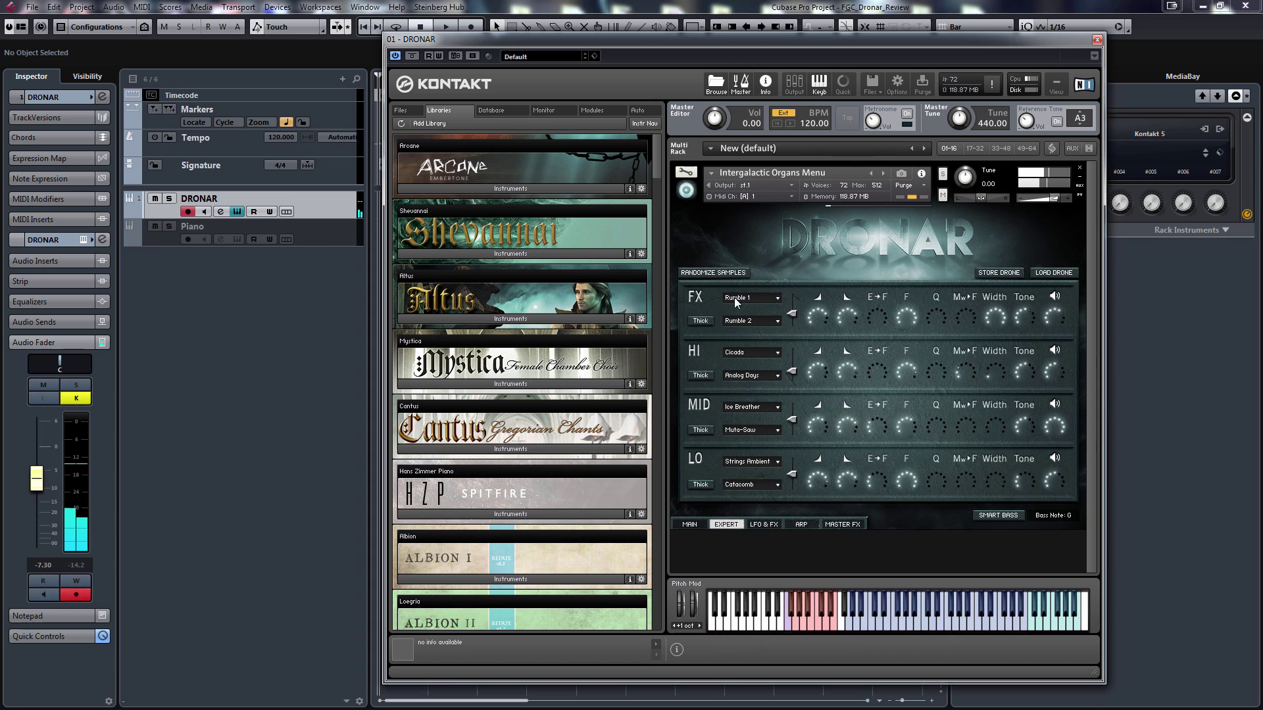
pyautogui.click(693, 527)
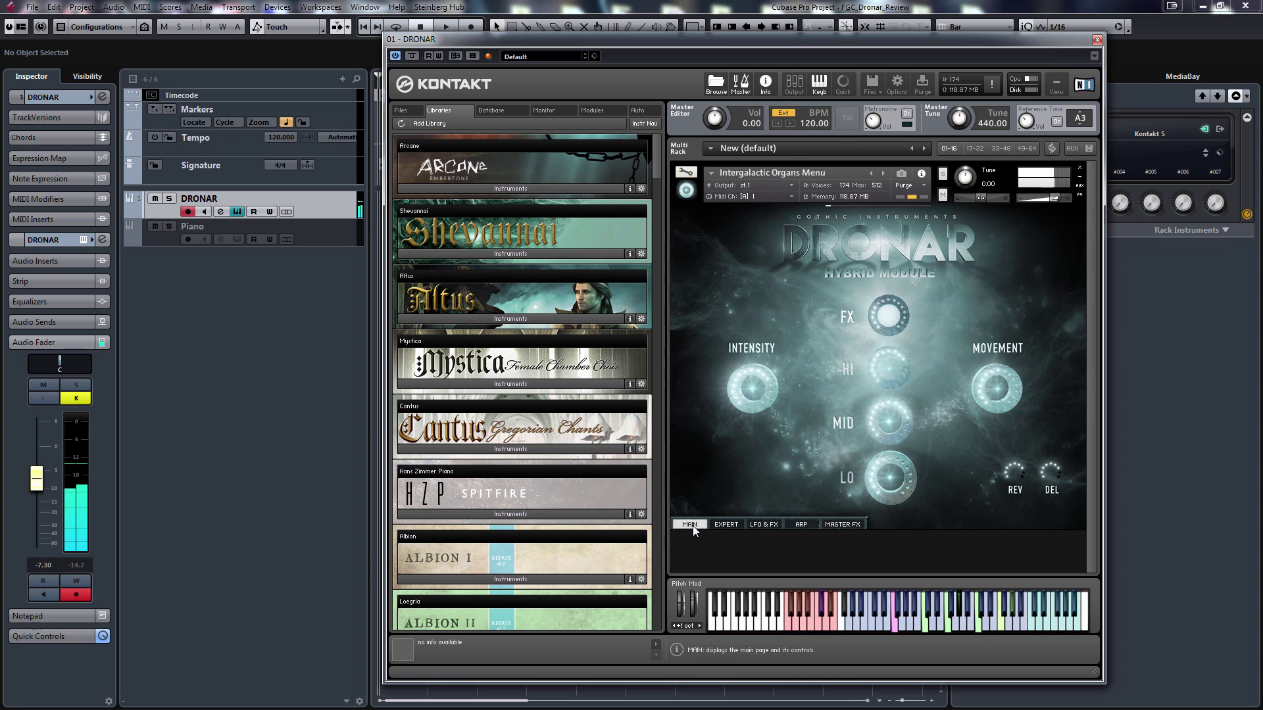
# Audition Low End Menu and check its expert page, and continue through Pads Menu 1 and Pads Menu 2.
pyautogui.click(886, 174)
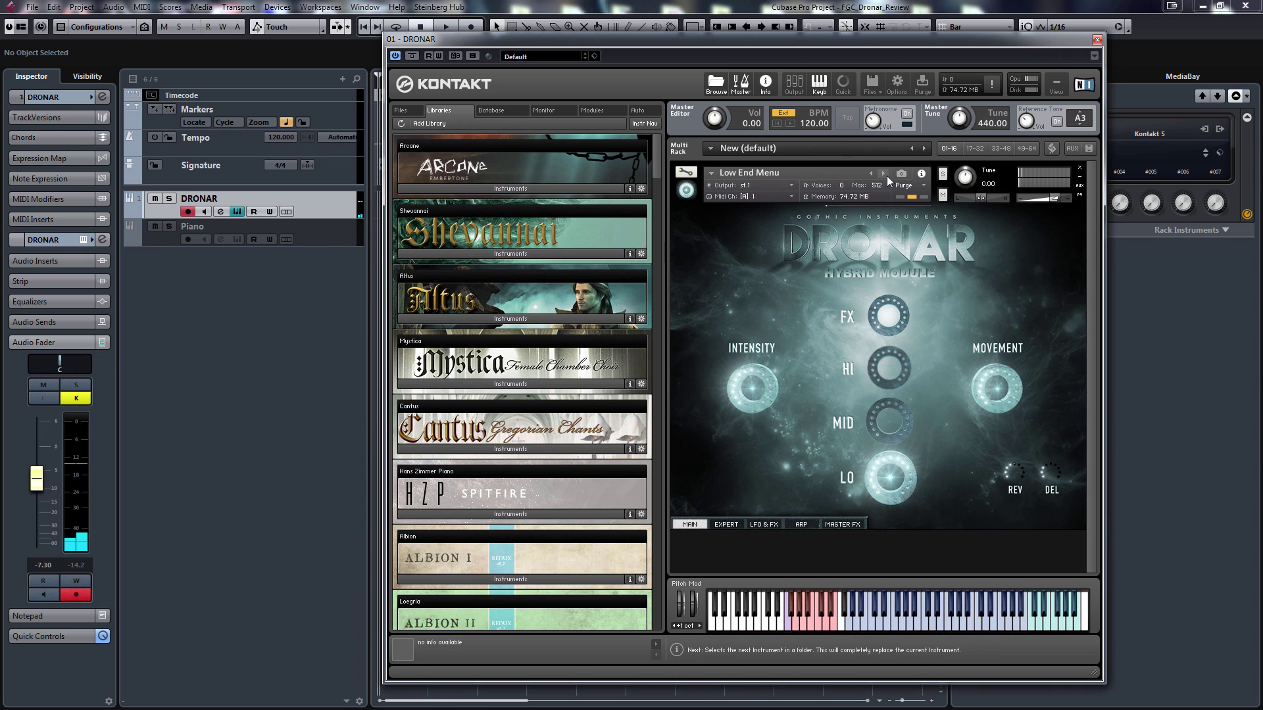
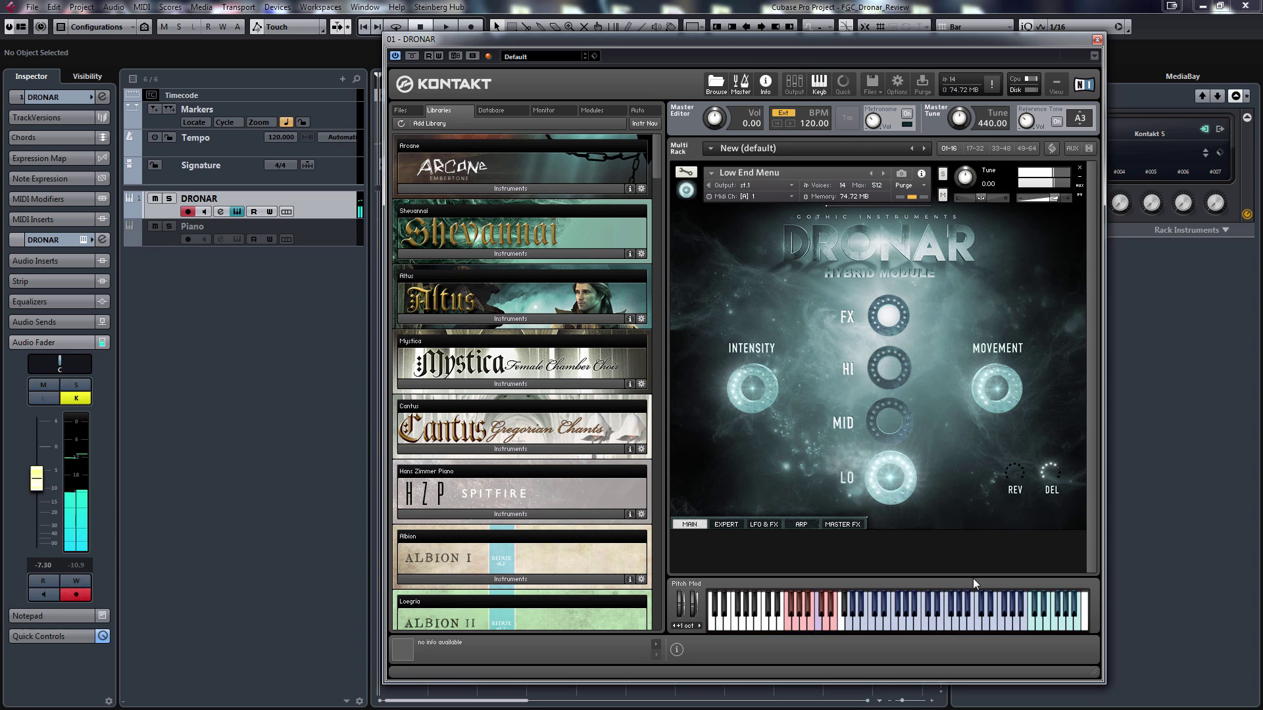
pyautogui.click(726, 525)
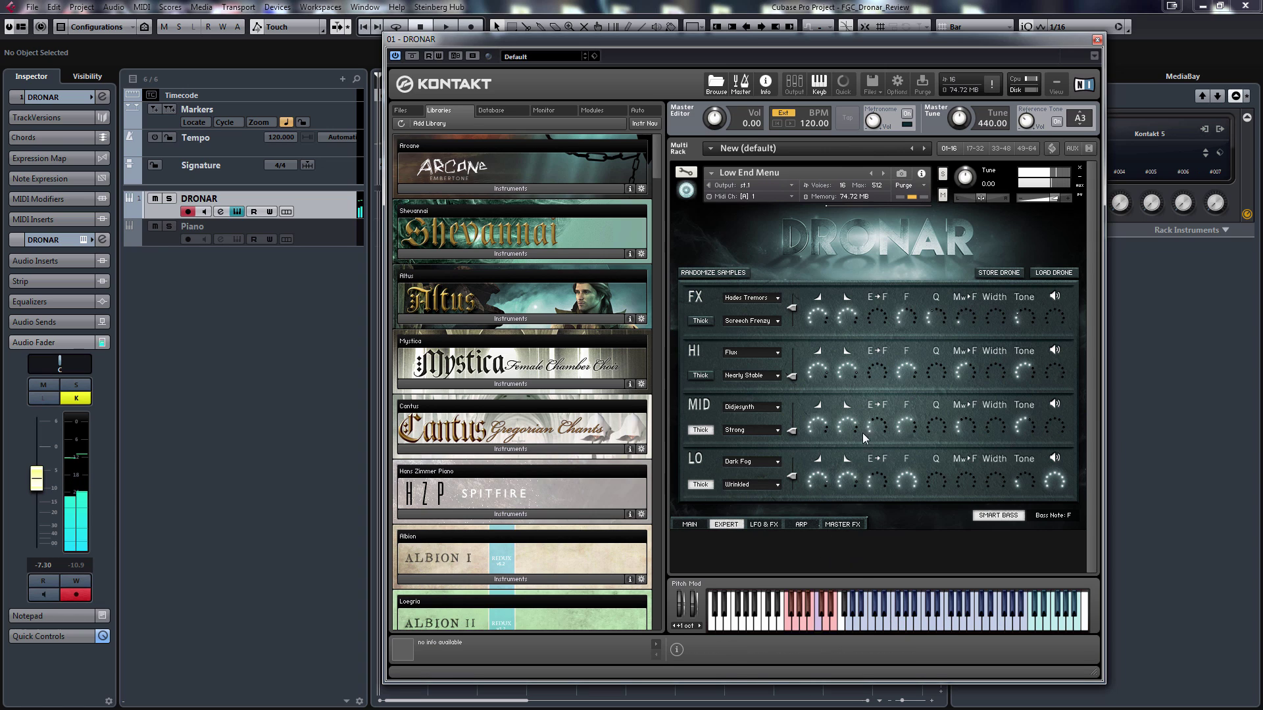
pyautogui.click(886, 174)
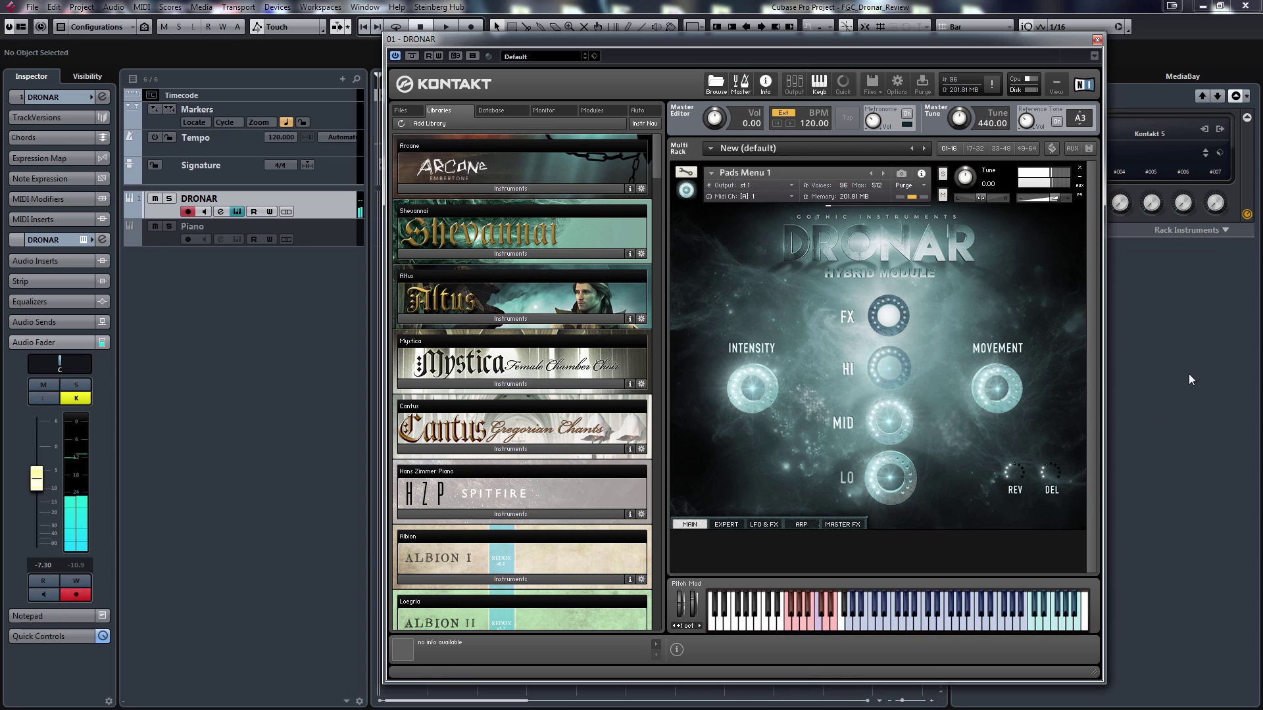
pyautogui.click(886, 171)
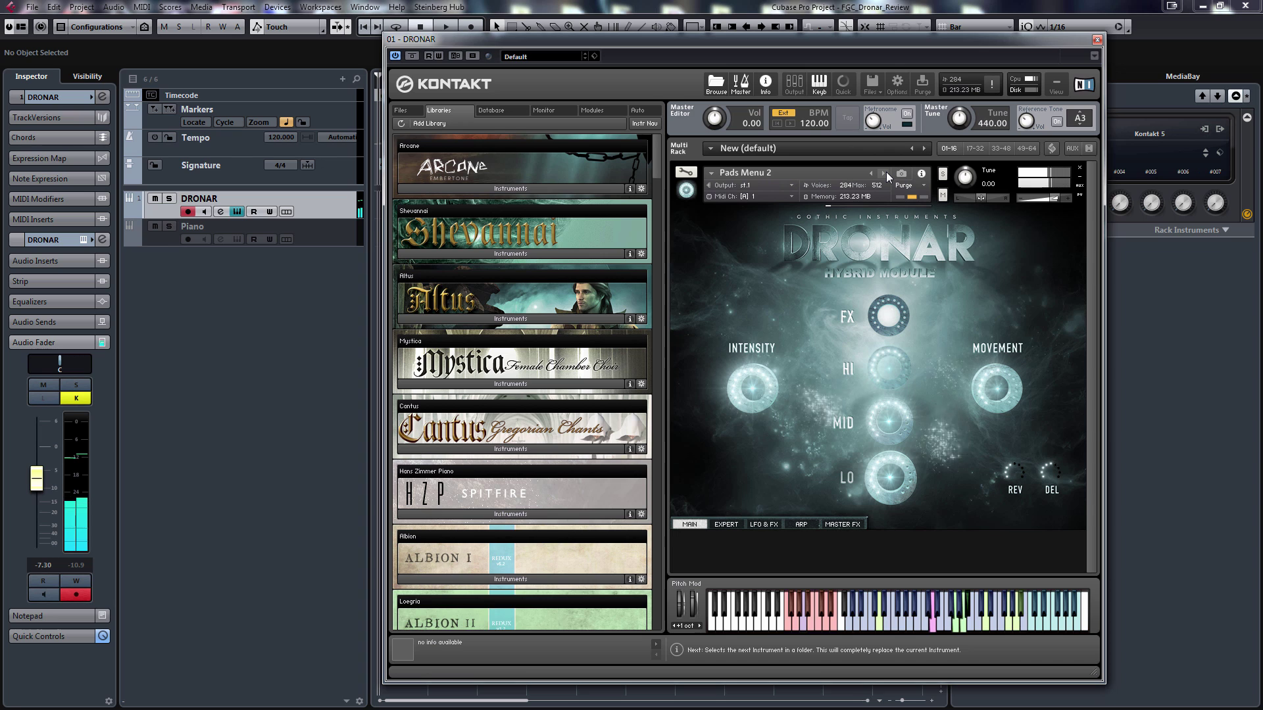
# Load Pulsing Menu and examine its LFO & FX page and the arpeggiator patterns of the HI and MID layers.
pyautogui.click(884, 173)
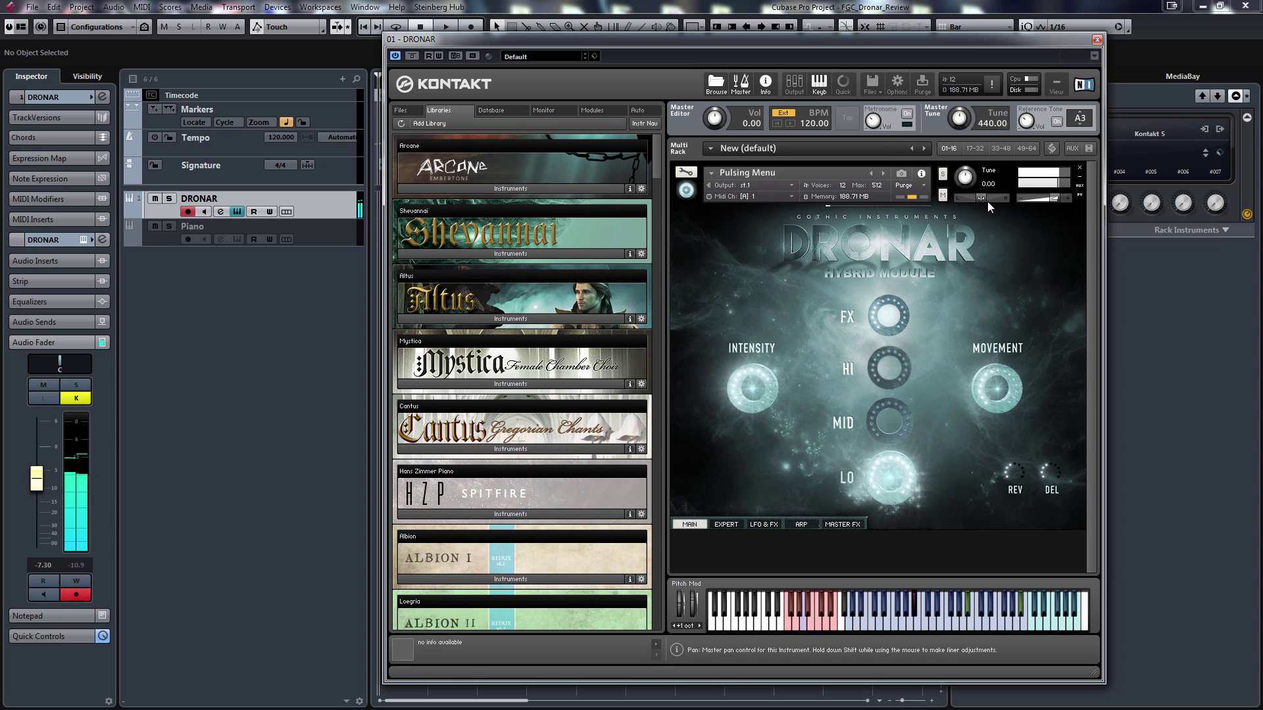
pyautogui.click(763, 525)
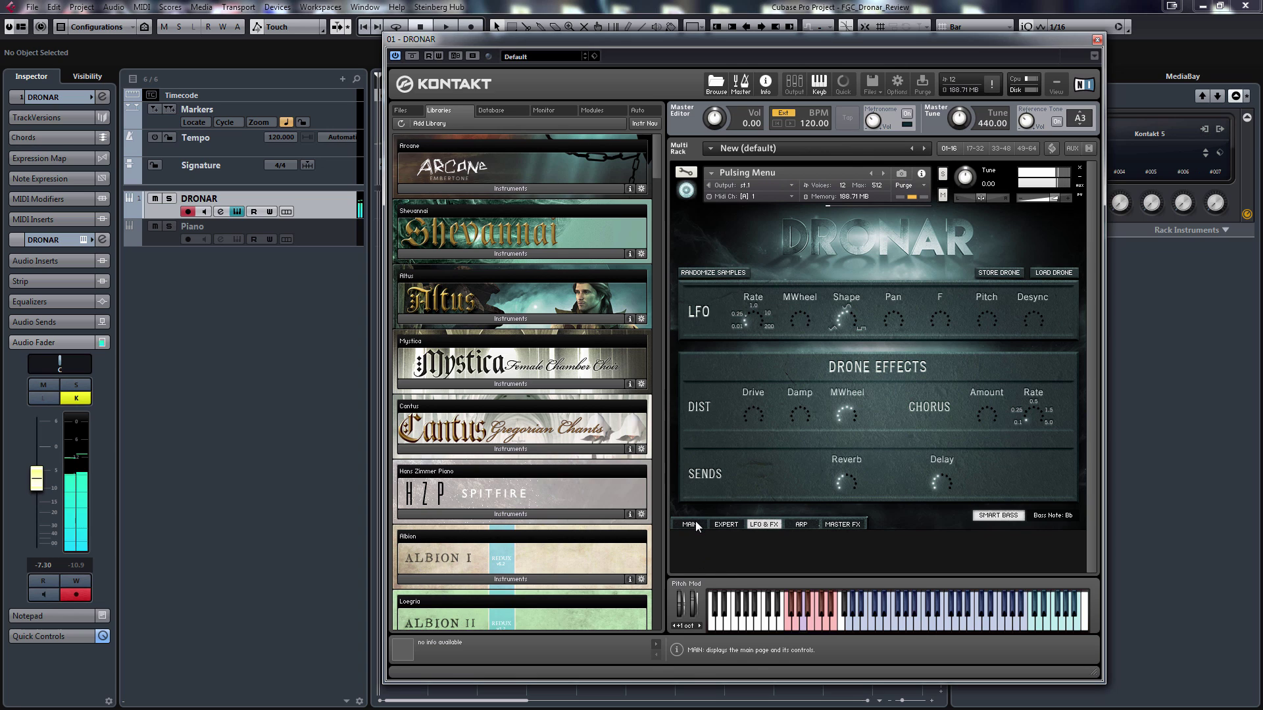
pyautogui.click(803, 524)
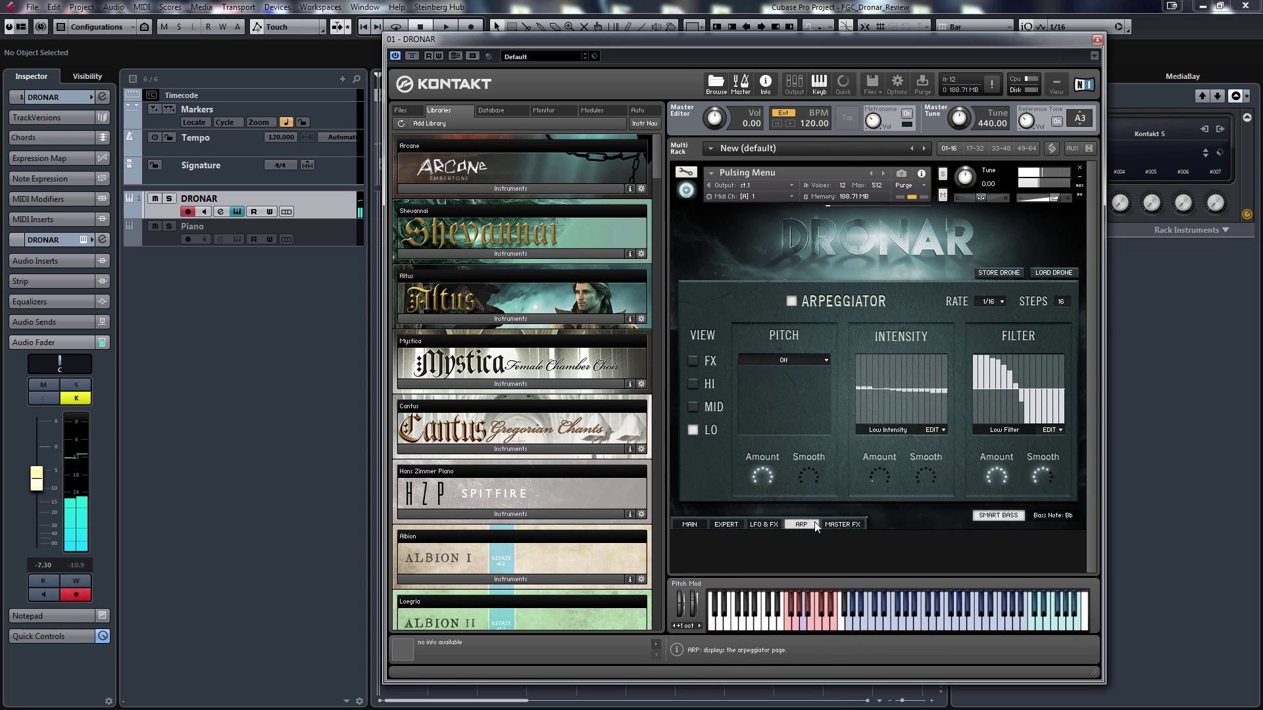
pyautogui.click(692, 408)
pyautogui.click(695, 382)
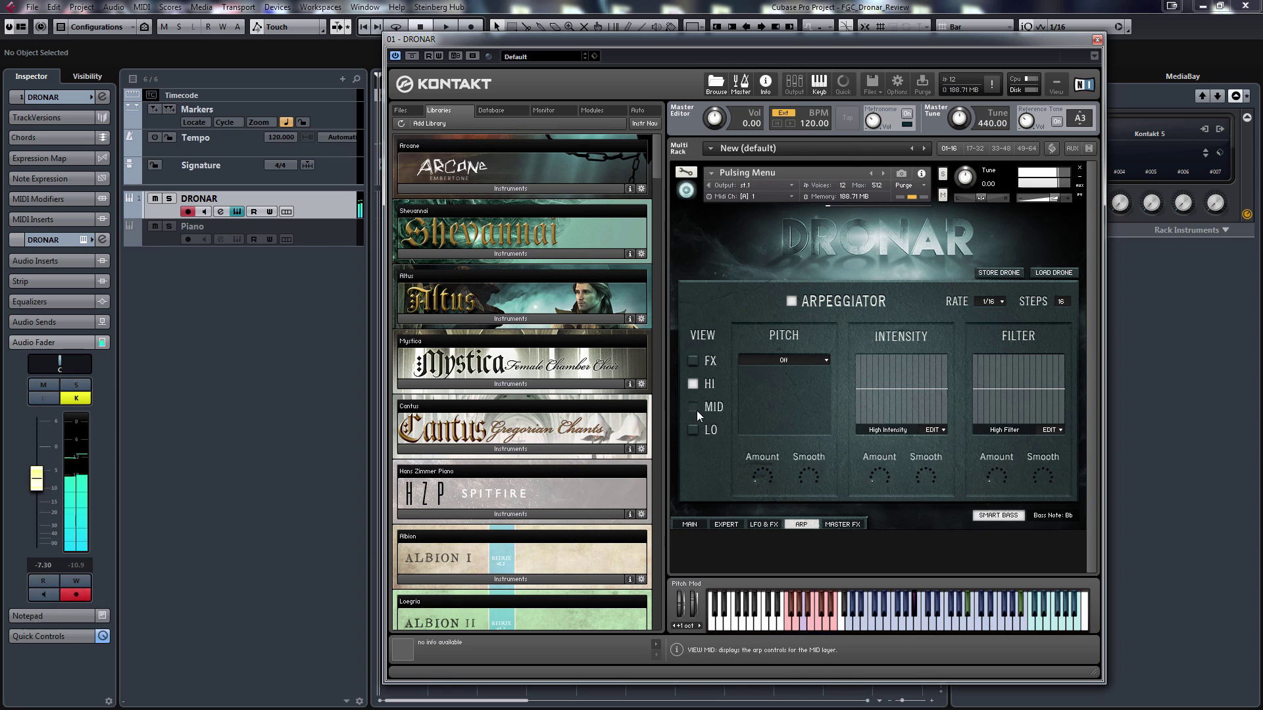
pyautogui.click(696, 409)
pyautogui.click(689, 524)
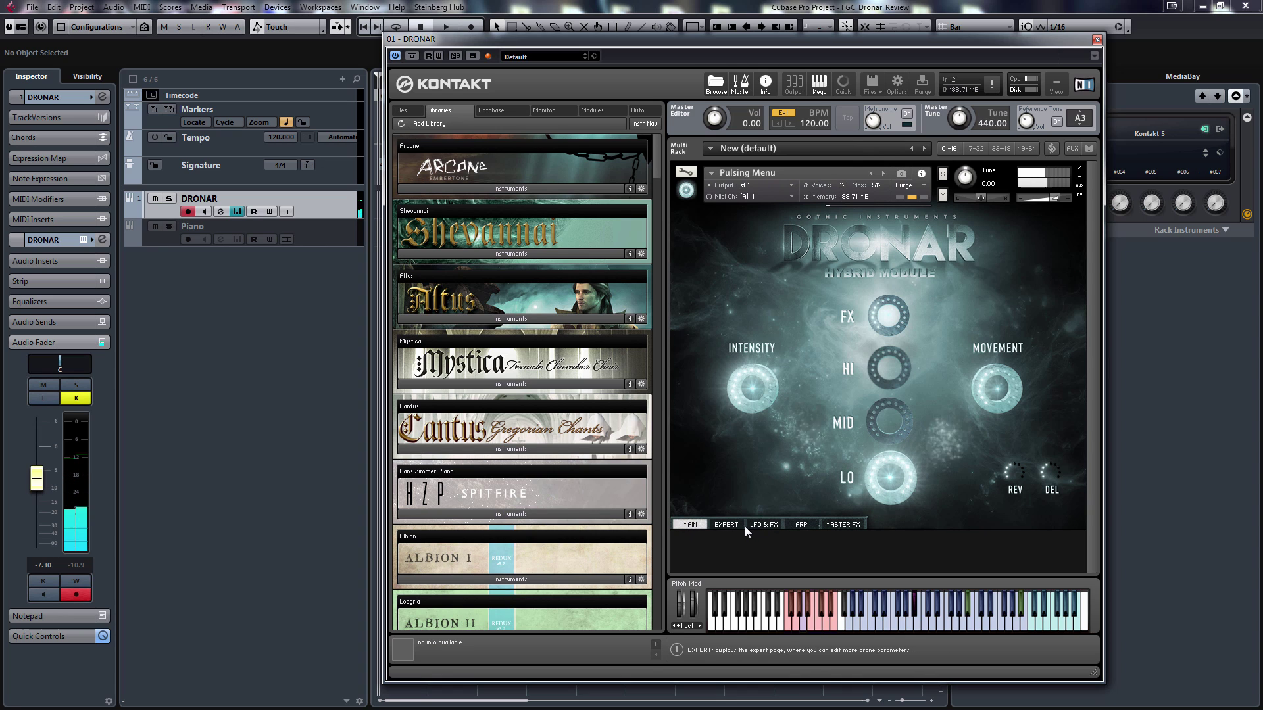
# Review Pulsing Menu's master effects, LO arpeggiator and expert page, and open the patch's instrument editor.
pyautogui.click(840, 526)
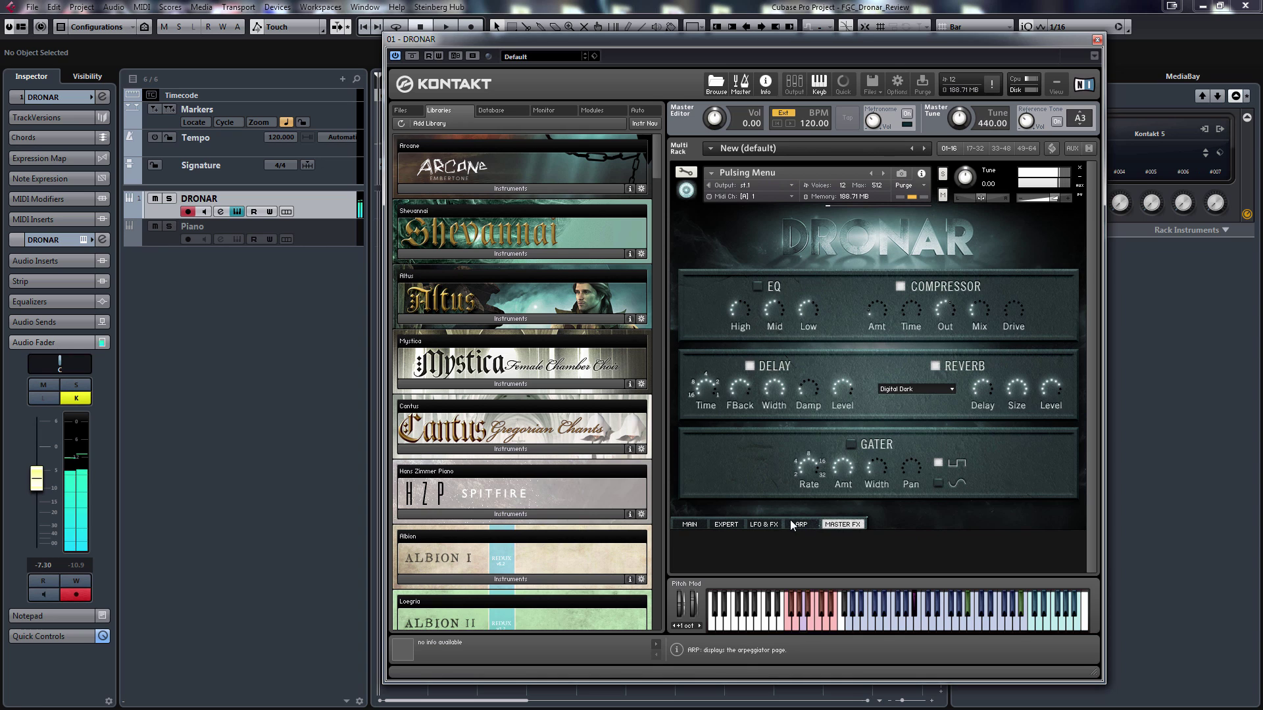
pyautogui.click(792, 522)
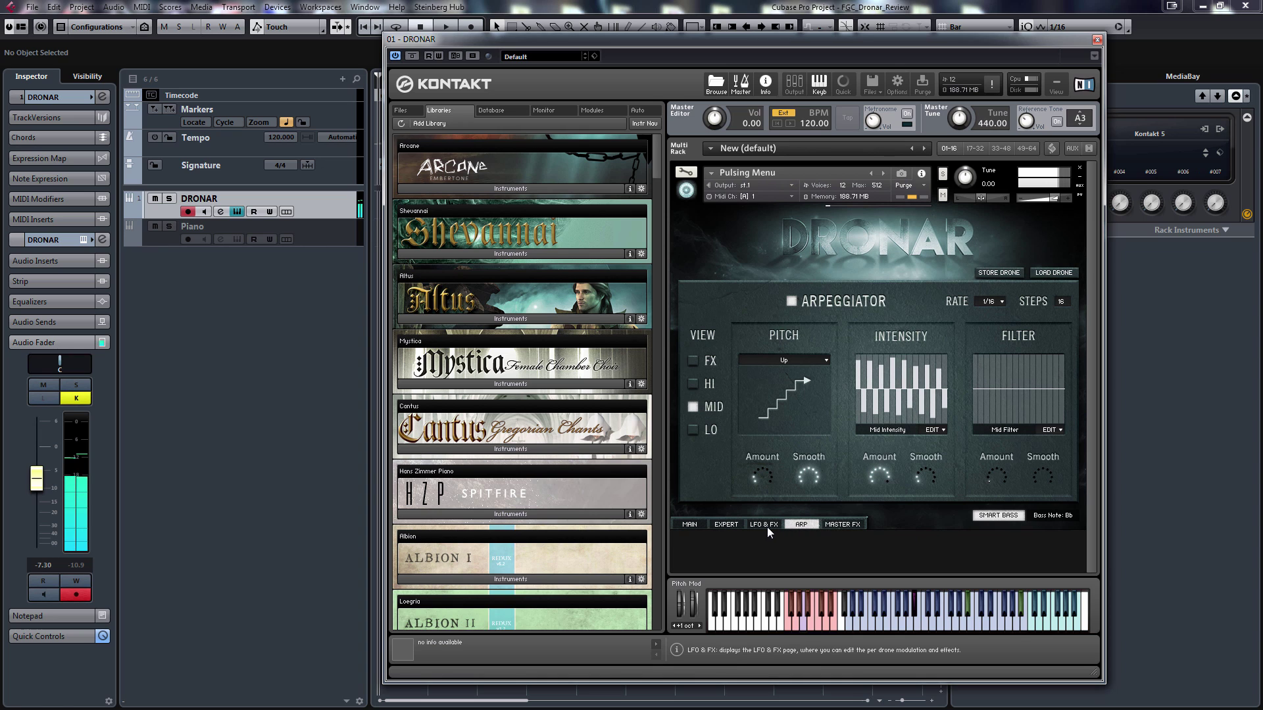
pyautogui.click(694, 429)
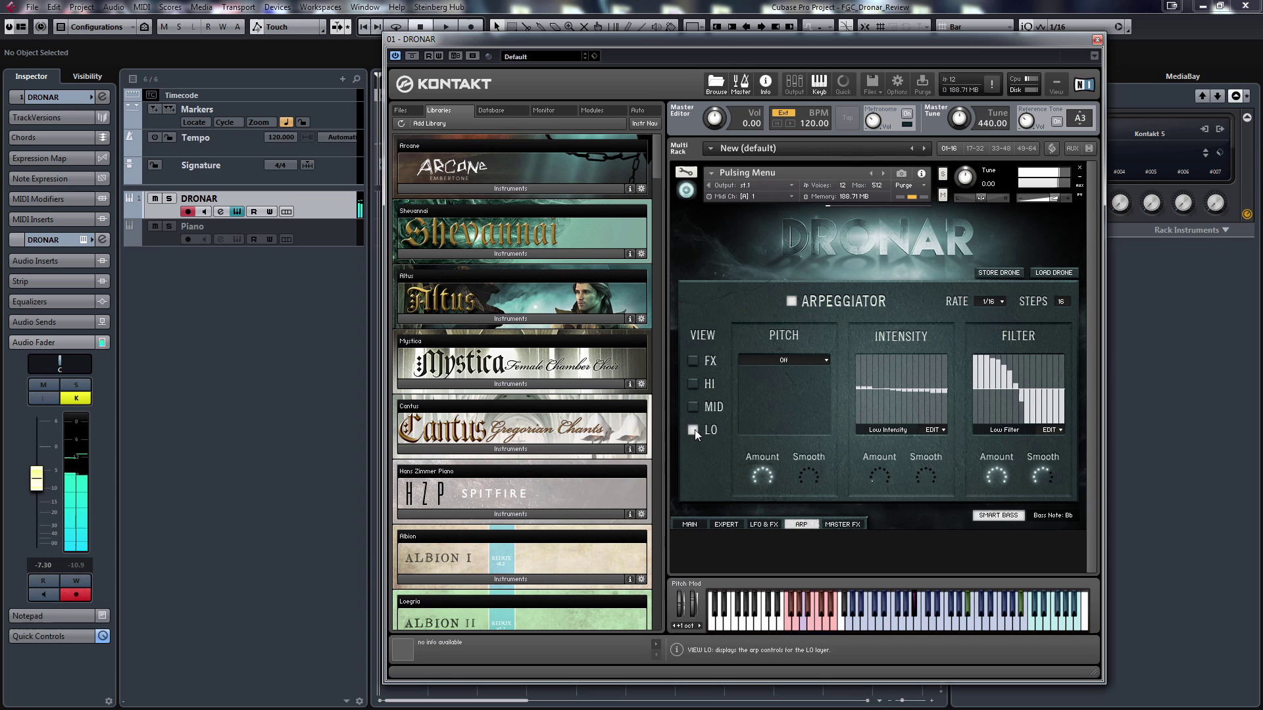
pyautogui.click(732, 524)
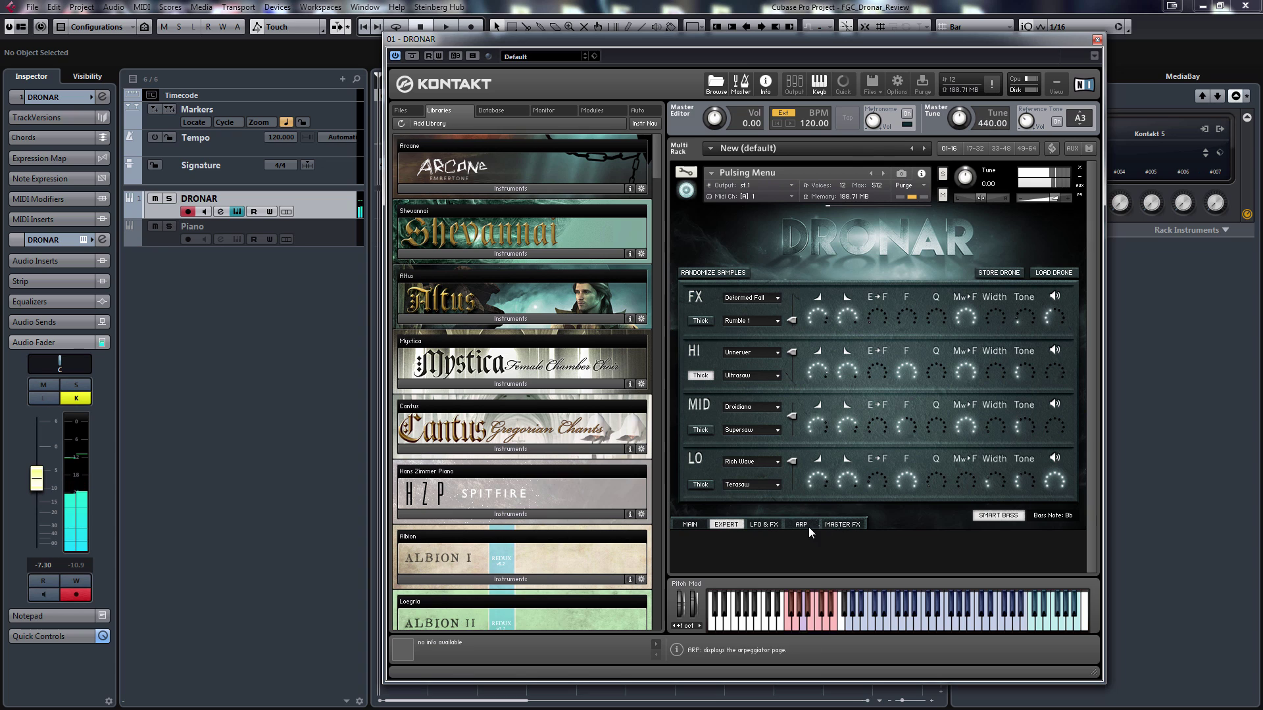
pyautogui.click(686, 174)
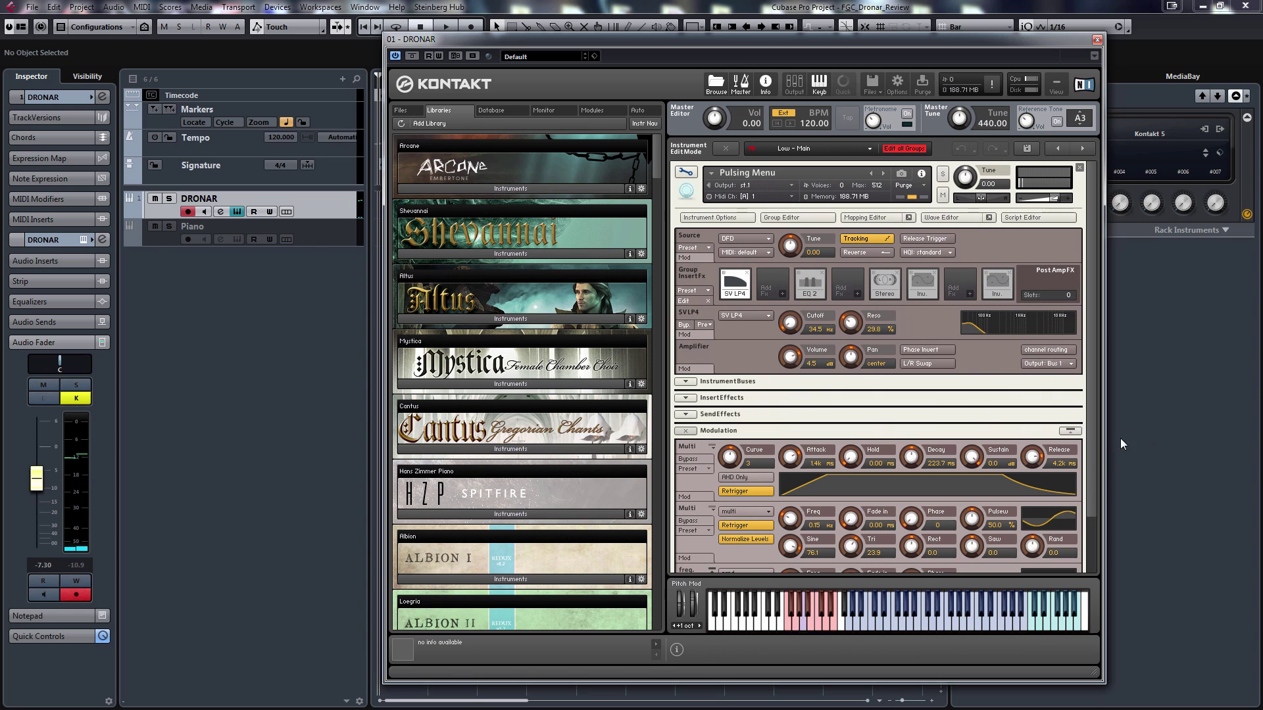
# Audition Pulsing Menu with its multi LFO and its envelope modulator each bypassed in turn, and re-enable both.
pyautogui.scroll(-3, 1092, 461)
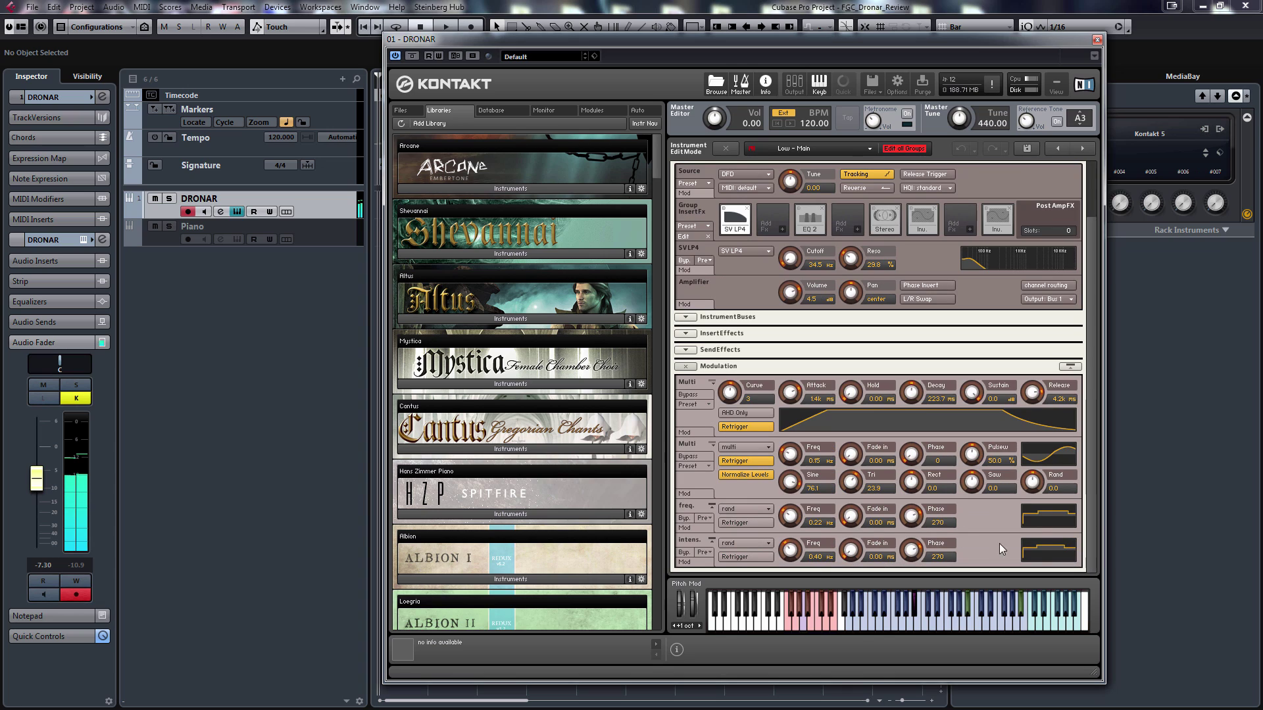
pyautogui.click(689, 456)
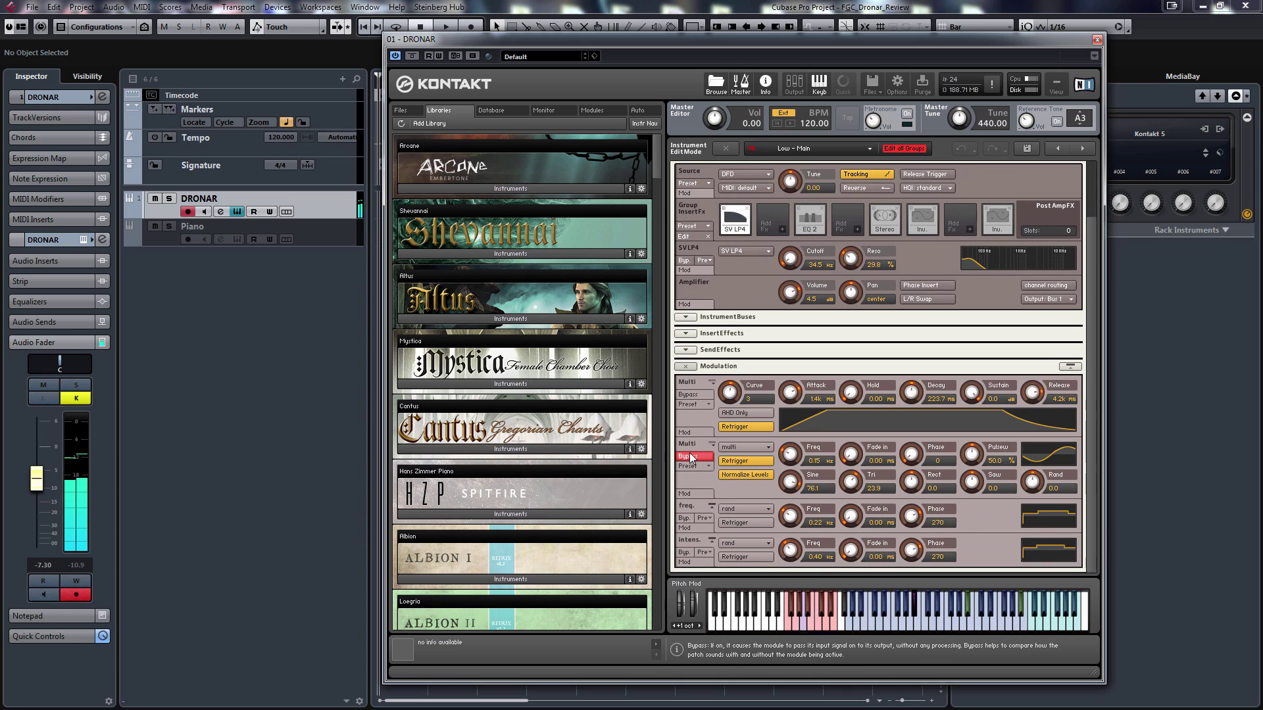
pyautogui.click(691, 457)
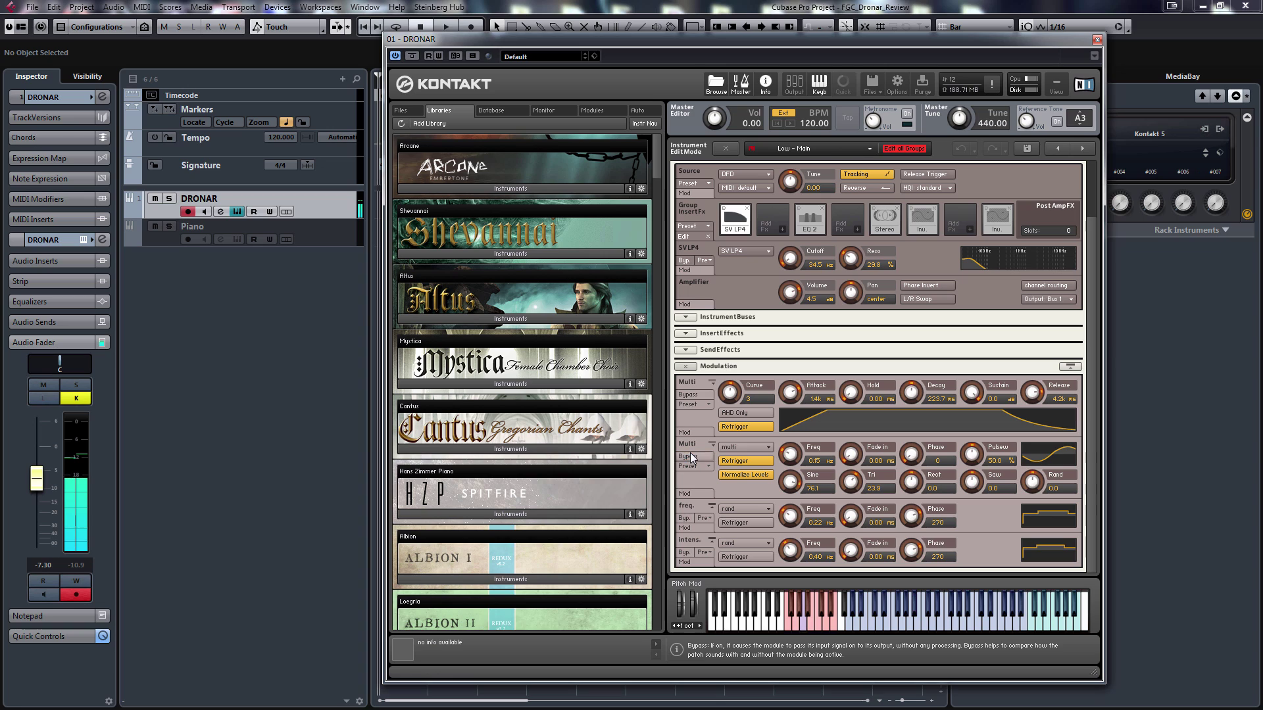
pyautogui.click(688, 396)
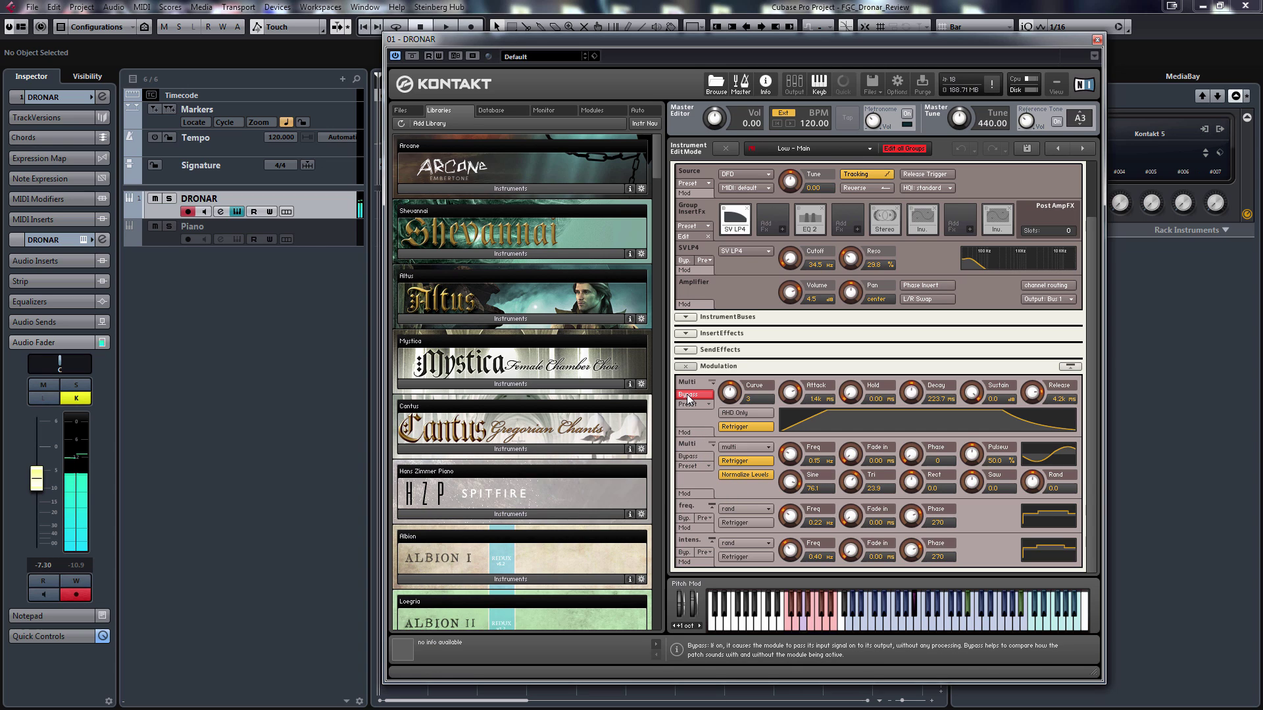
pyautogui.click(688, 396)
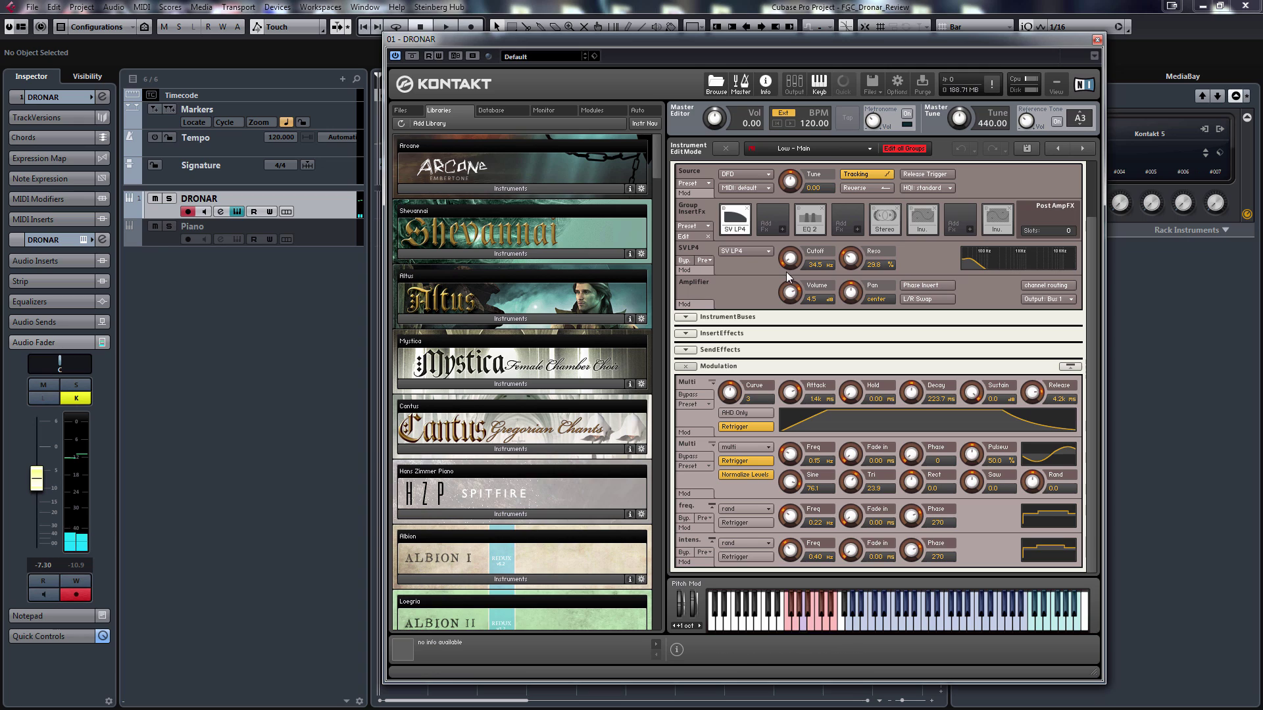
# Lower the SV LP4 filter cutoff to 26.0 Hz, show the filter's modulator assignments, and close the instrument editor.
pyautogui.moveTo(793, 262); pyautogui.dragTo(757, 281)
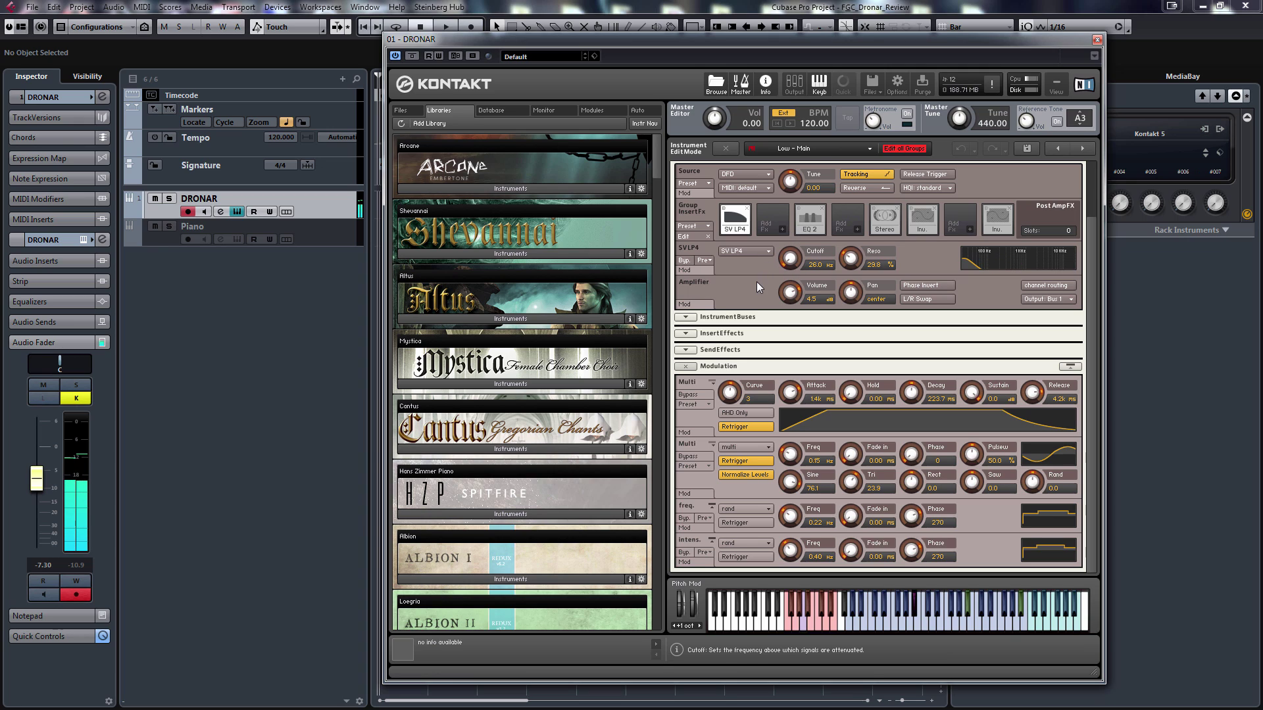
pyautogui.click(707, 271)
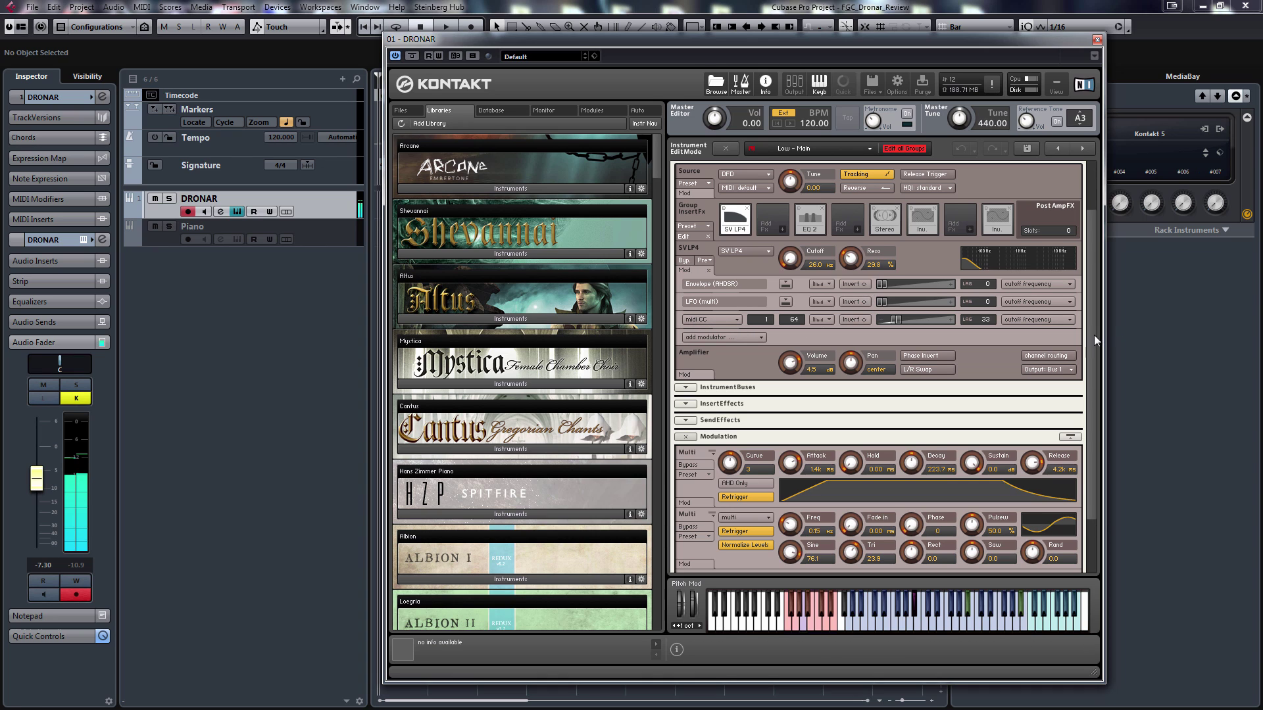
pyautogui.scroll(2, 1095, 334)
pyautogui.click(687, 174)
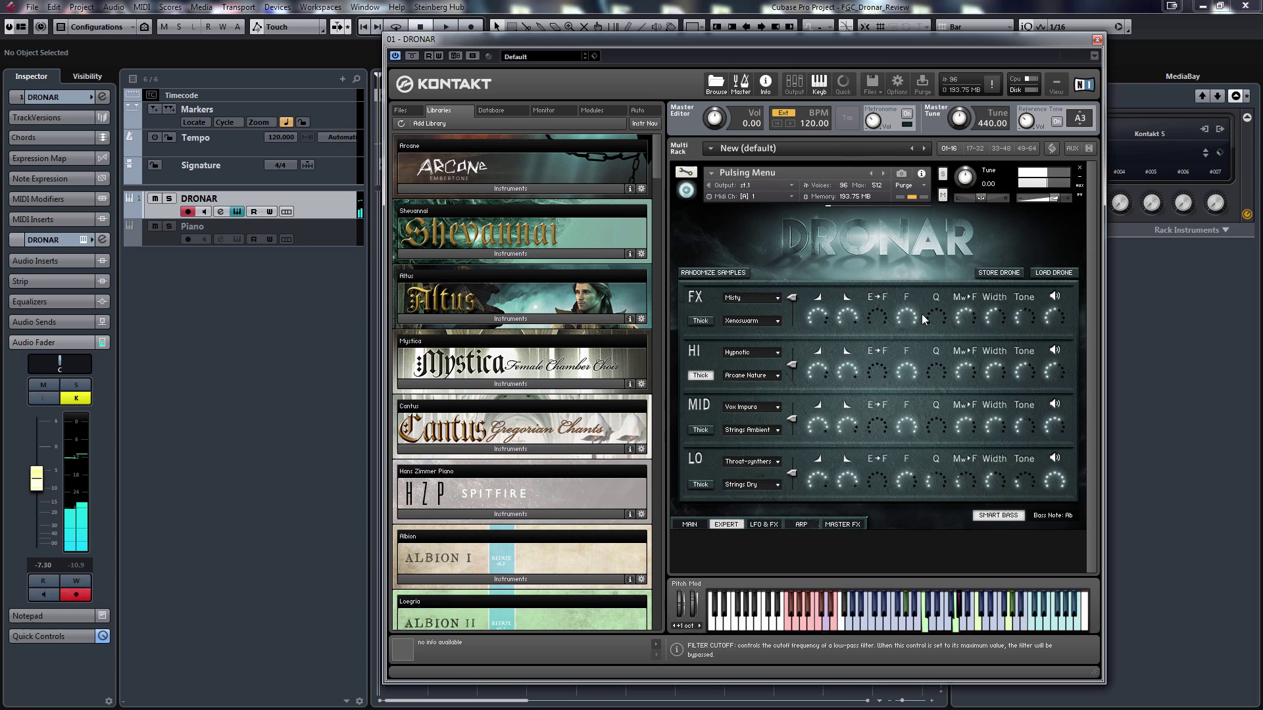
# Load and audition Rhythmical Menu, Sci-Fi Menu, Strange Menu and Strings Menu in turn.
pyautogui.click(883, 174)
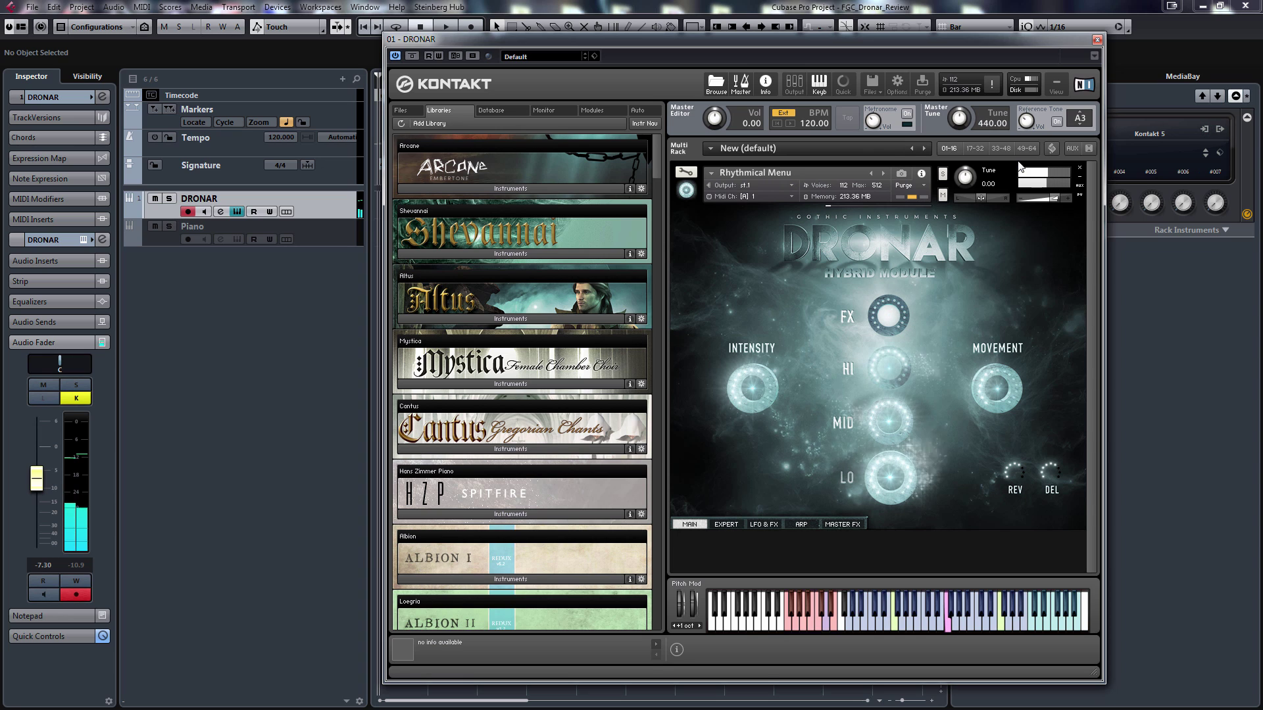
pyautogui.click(886, 177)
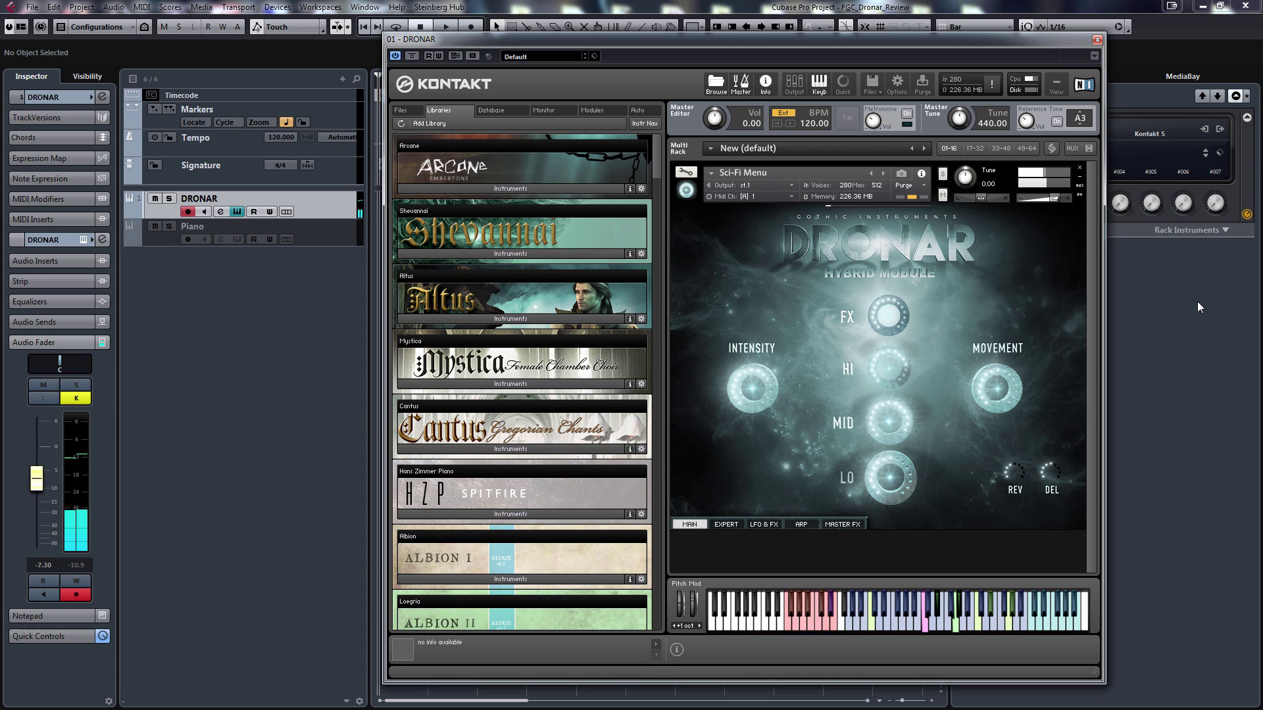
pyautogui.click(884, 174)
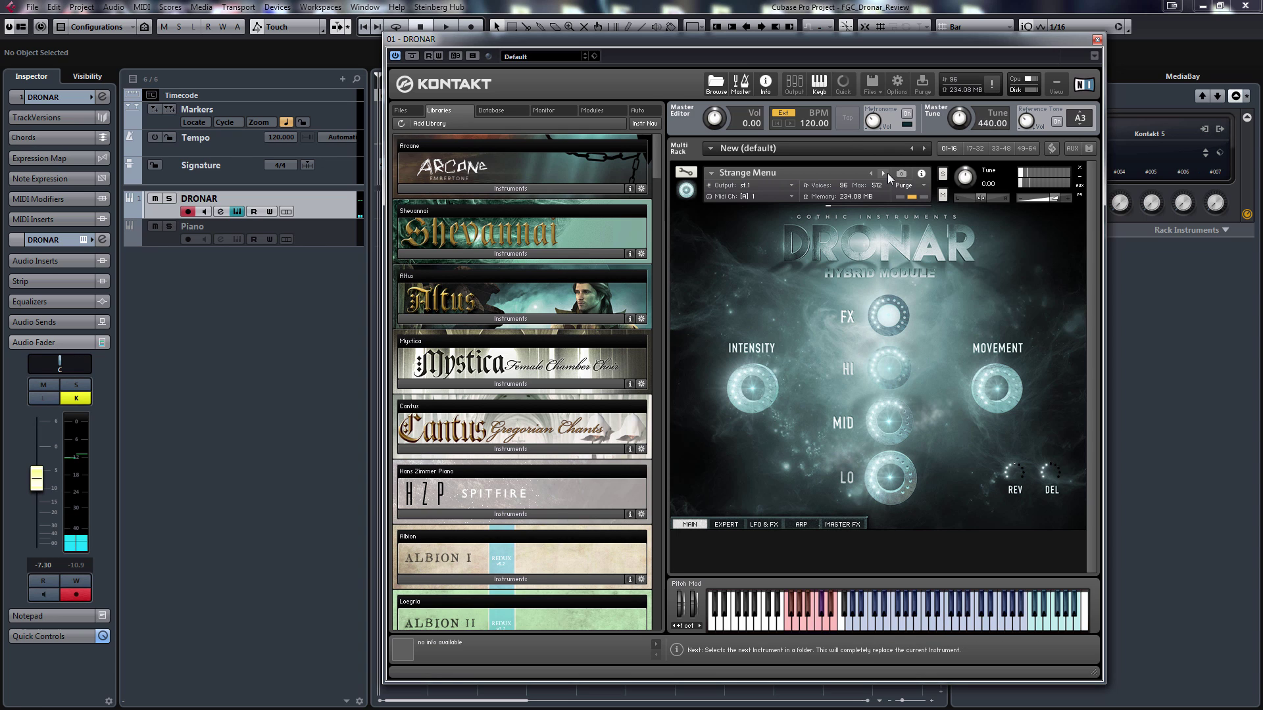
pyautogui.click(886, 172)
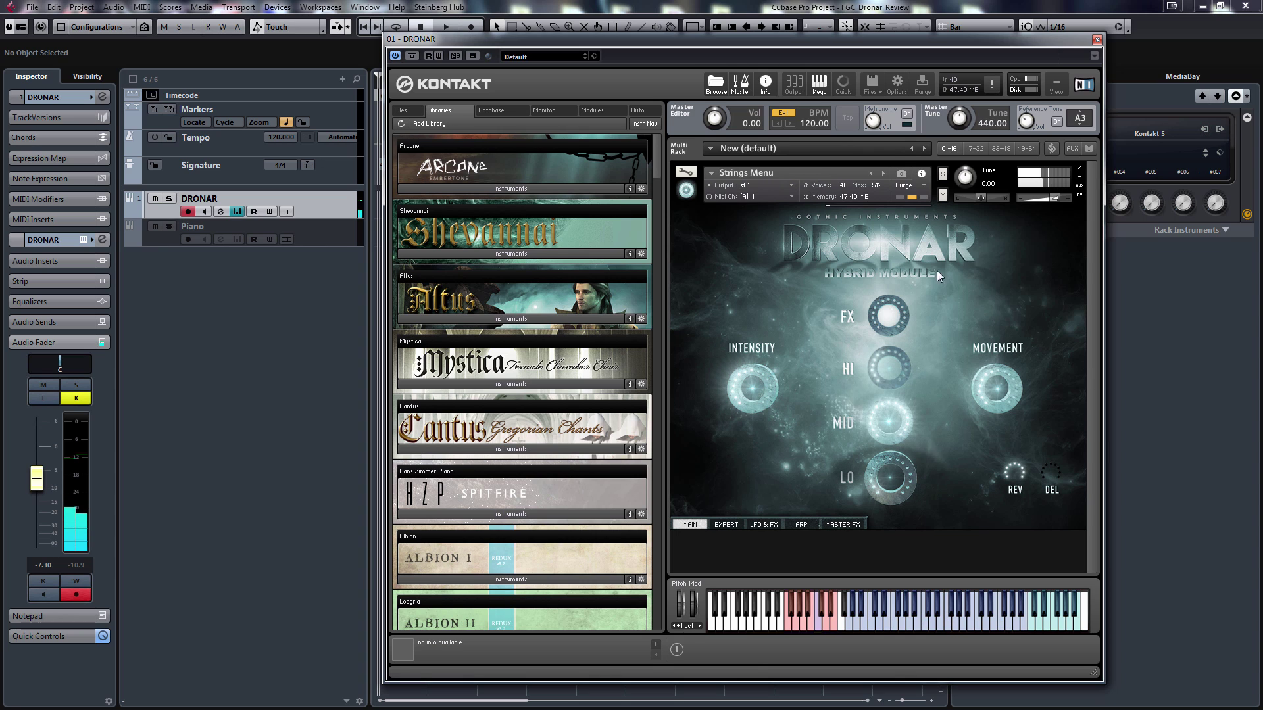
# On Strings Menu's expert page, isolate the MID layer and audition its crossfade between Strings Ambient and Strings Dry.
pyautogui.click(727, 526)
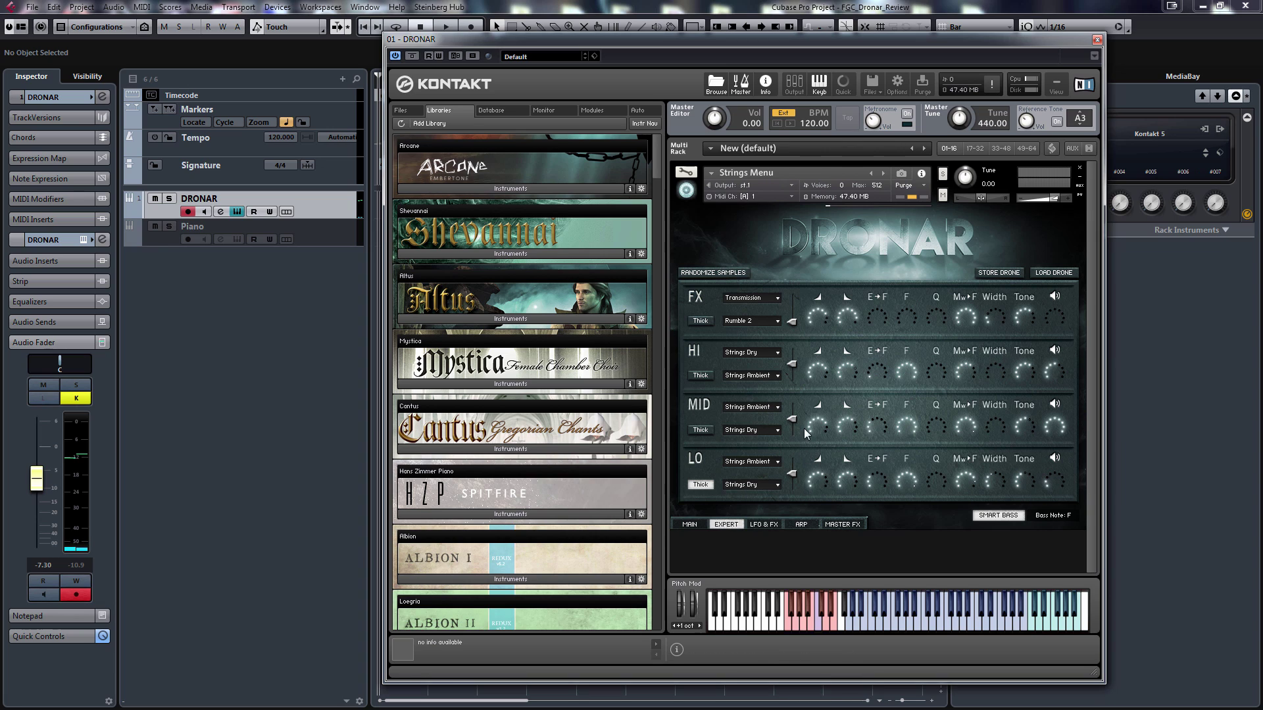
pyautogui.click(695, 470)
pyautogui.click(696, 351)
pyautogui.click(694, 300)
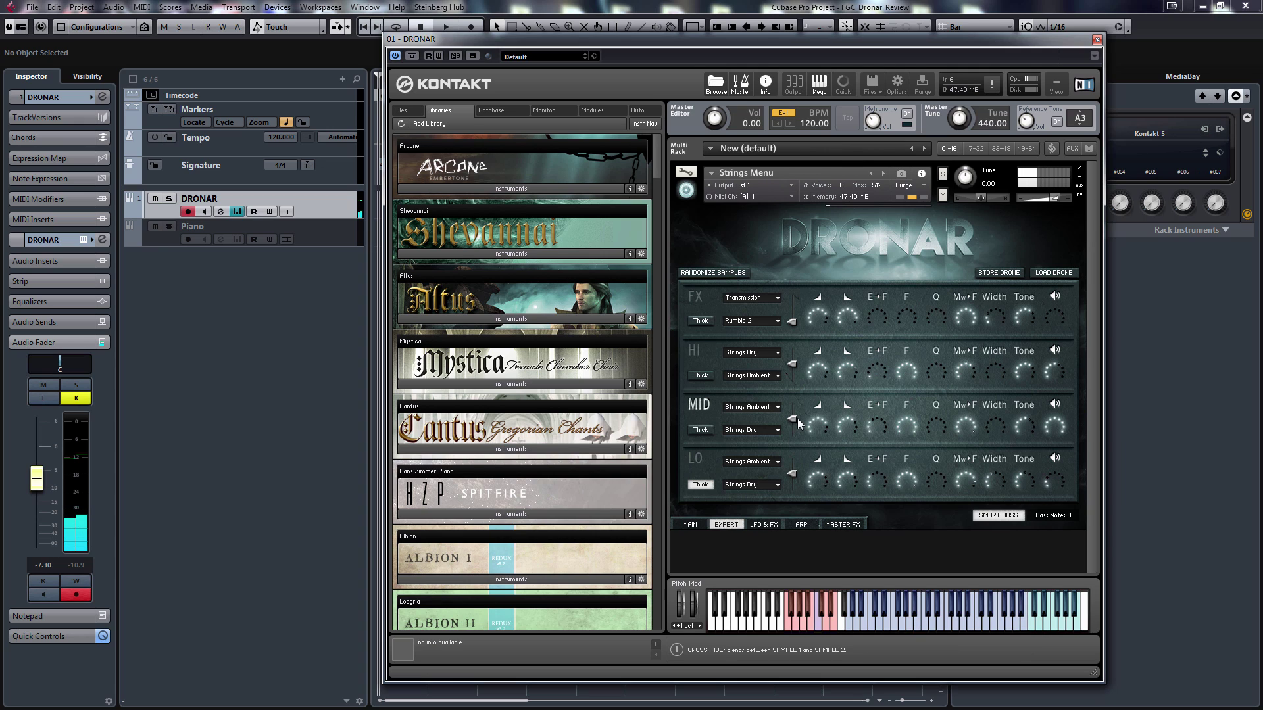
pyautogui.moveTo(789, 421); pyautogui.dragTo(790, 408)
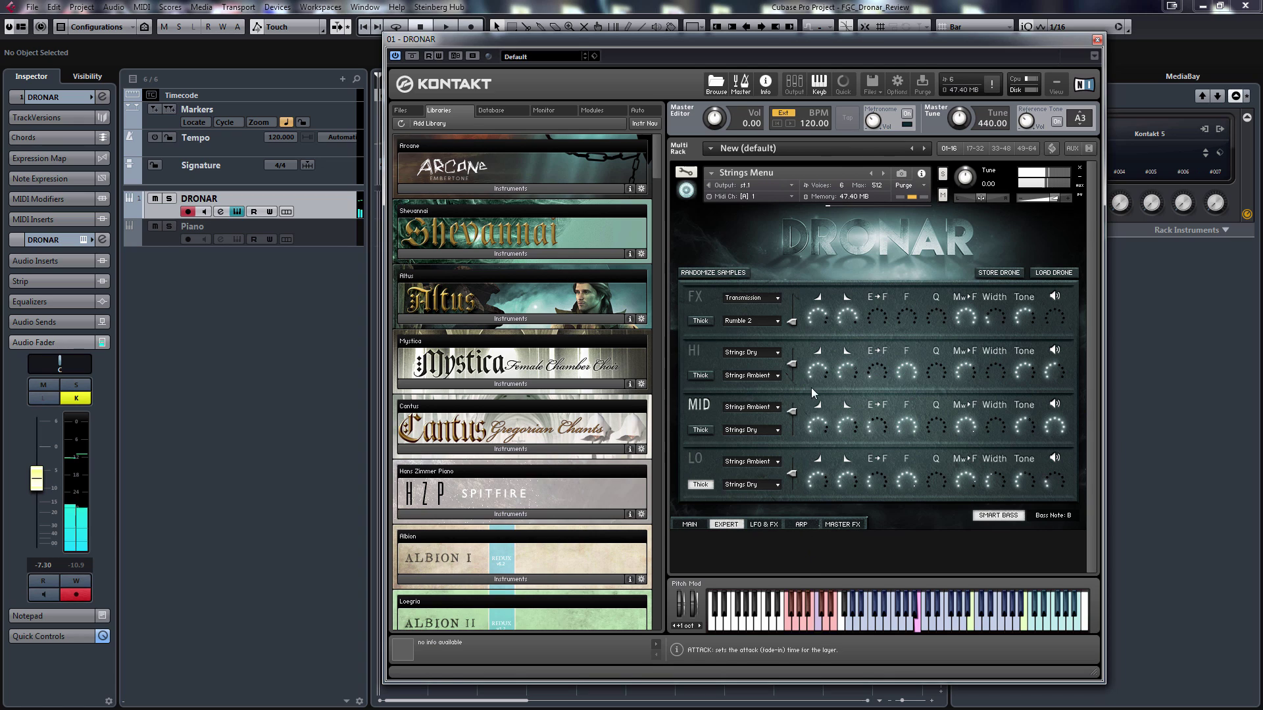
pyautogui.moveTo(795, 408); pyautogui.dragTo(809, 424)
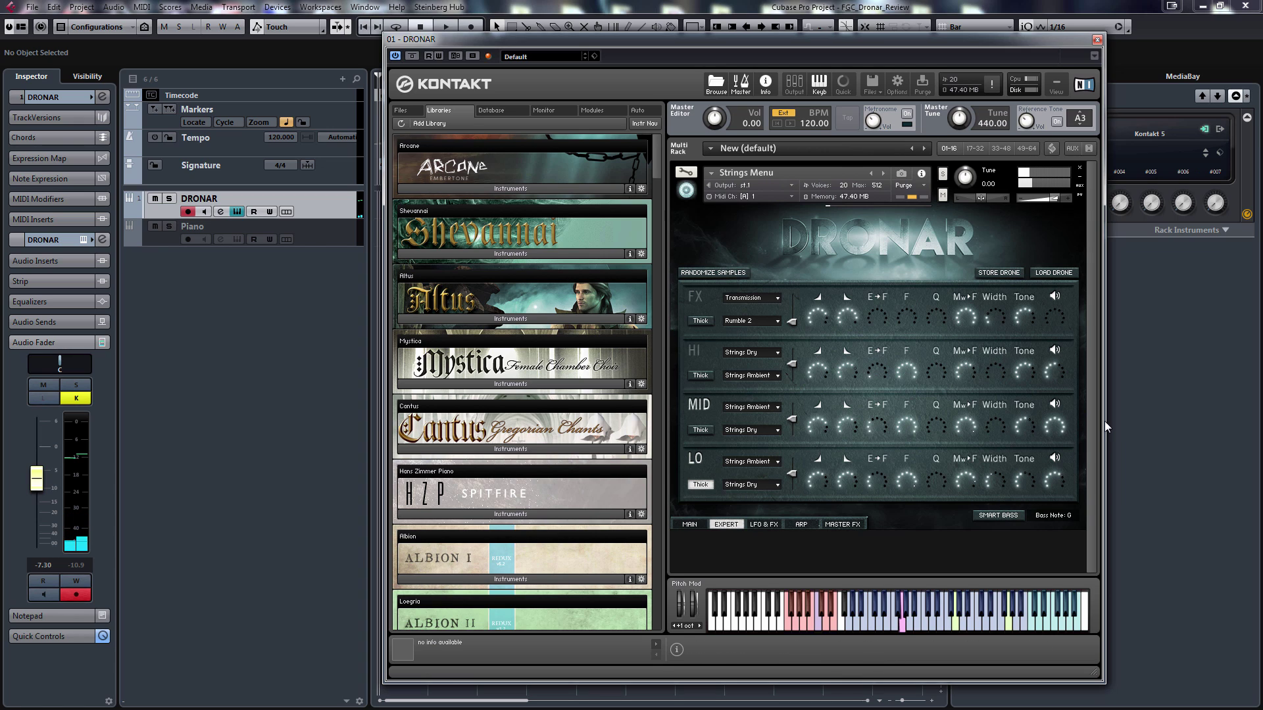
# Browse the LO layer's first sample list without changing it, and switch the MID and LO layers back on.
pyautogui.click(774, 463)
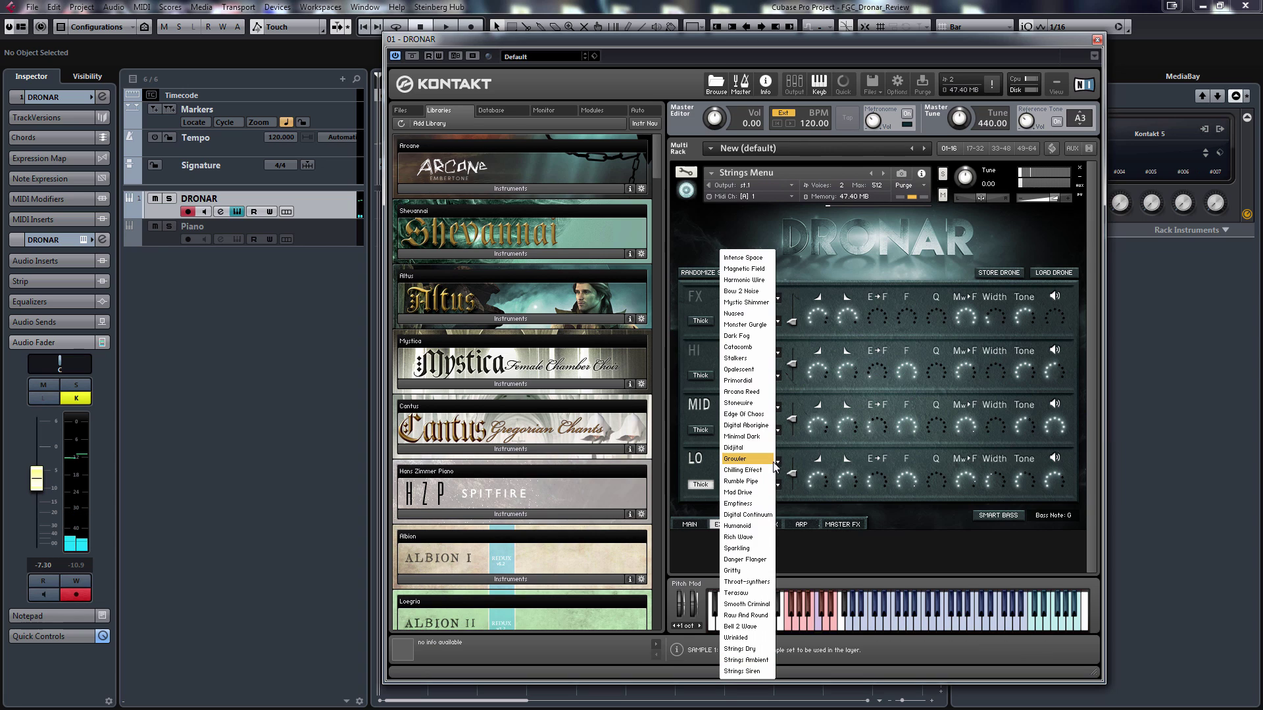
pyautogui.click(810, 262)
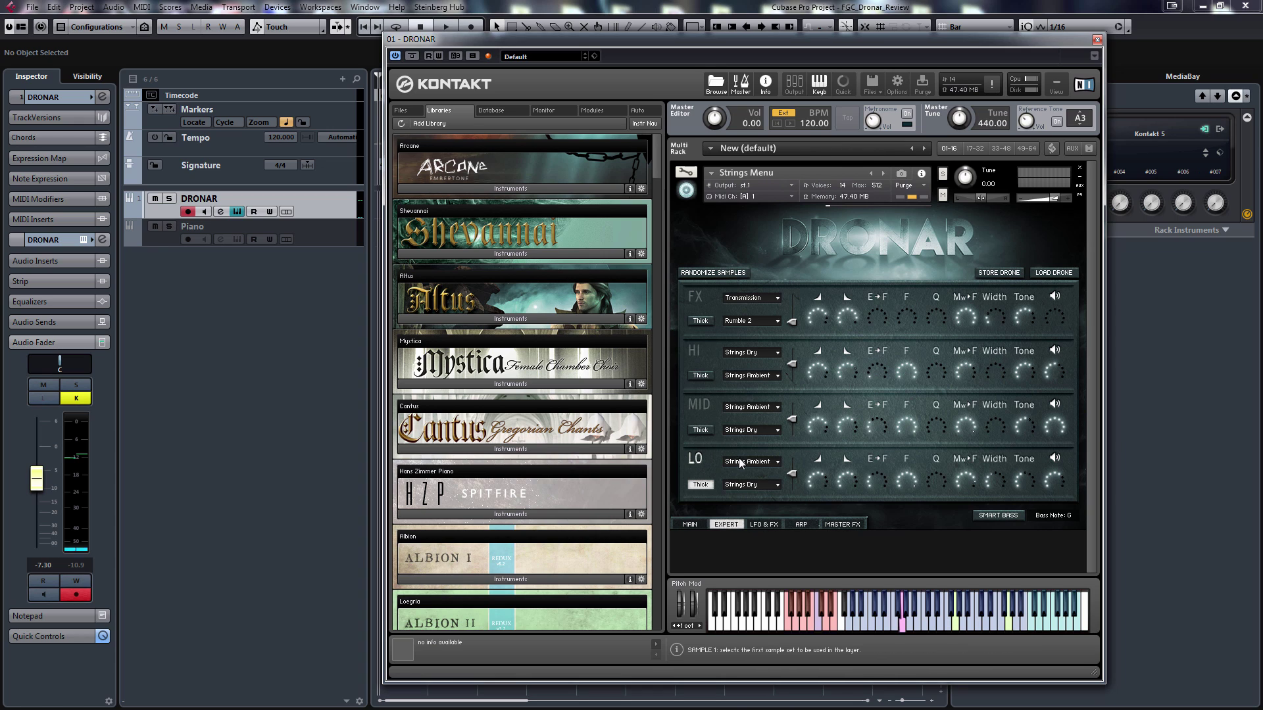
pyautogui.click(779, 465)
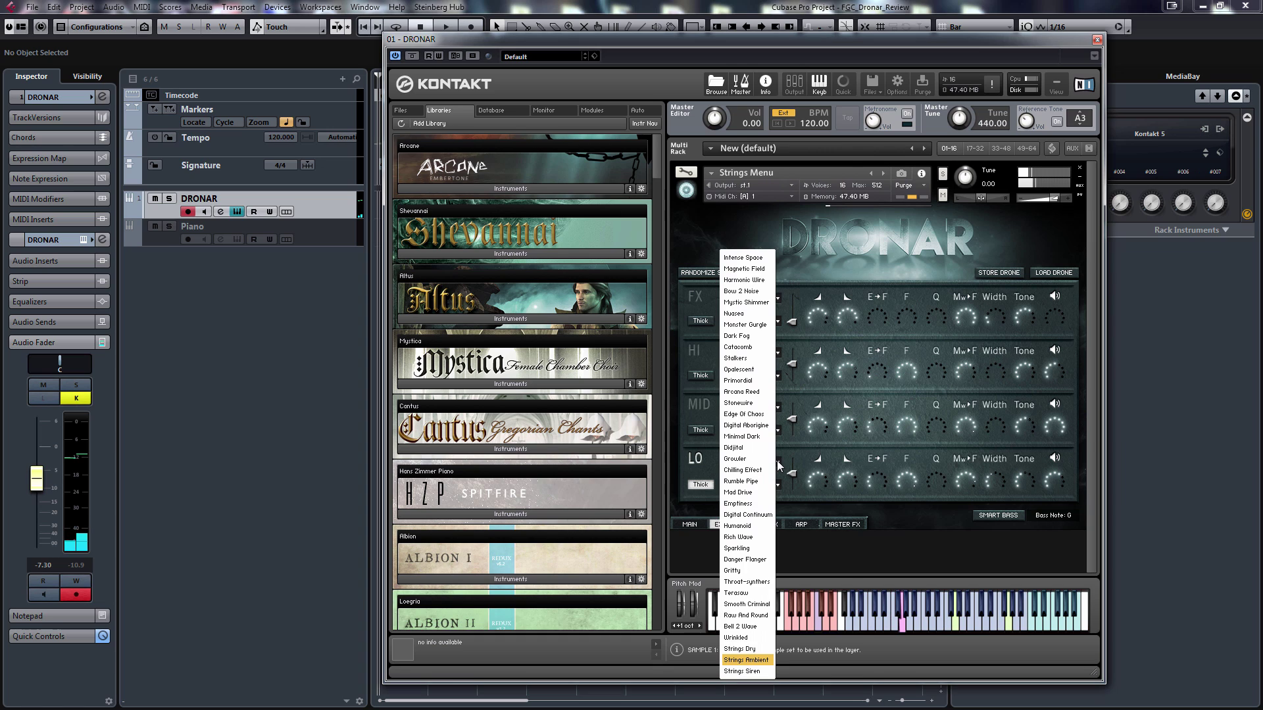
pyautogui.click(850, 559)
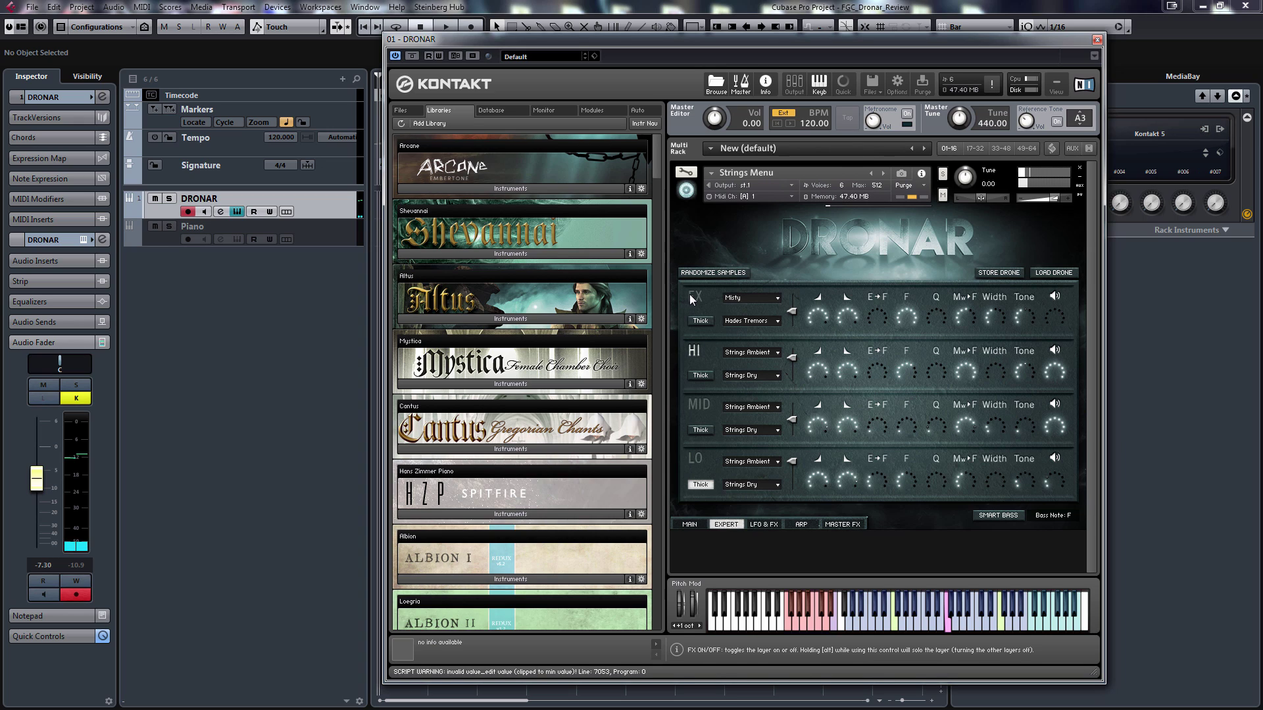
pyautogui.click(701, 406)
pyautogui.click(701, 463)
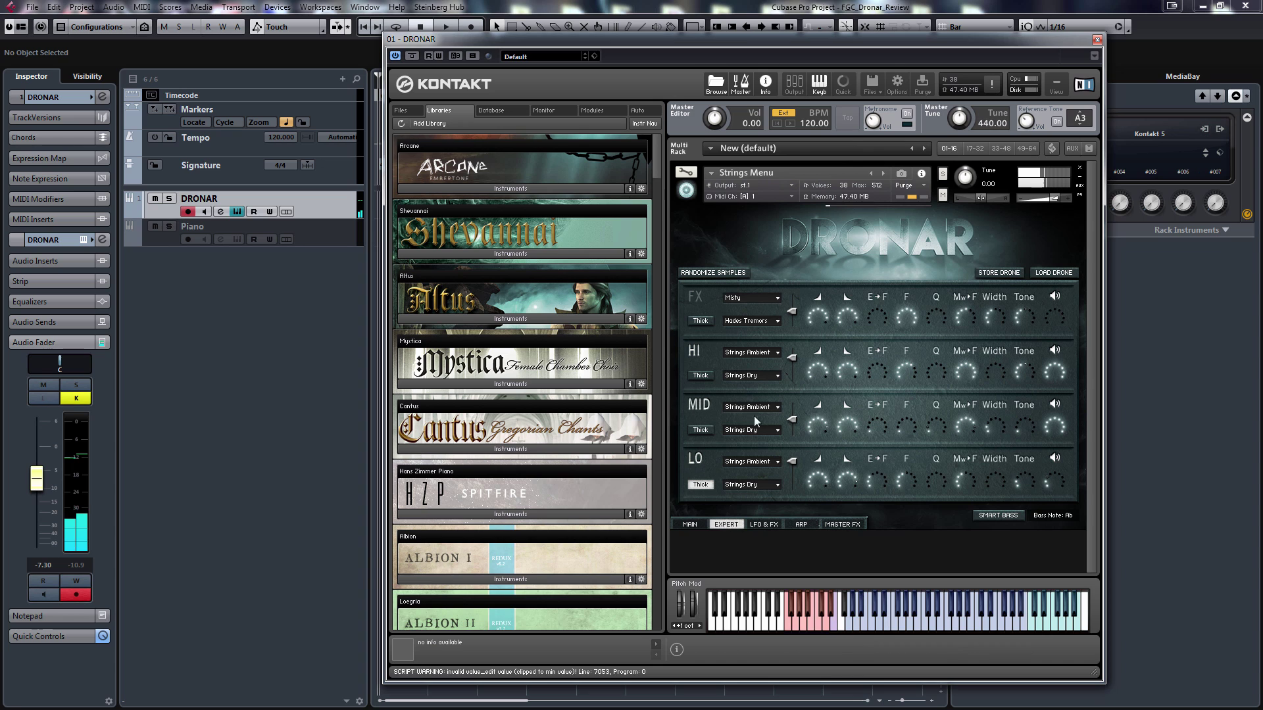
# Load and audition Tension Menu and the Trailer Klaxons patch, and continue to Alien Menu.
pyautogui.click(882, 174)
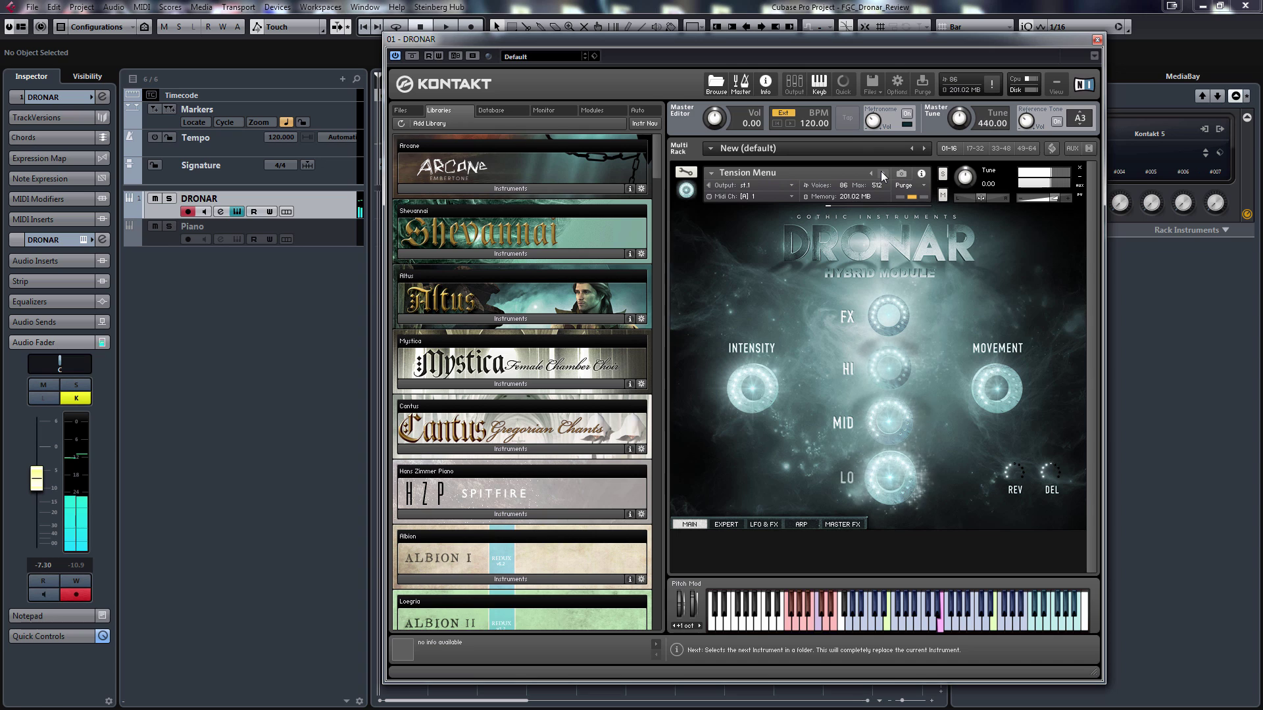
pyautogui.click(883, 174)
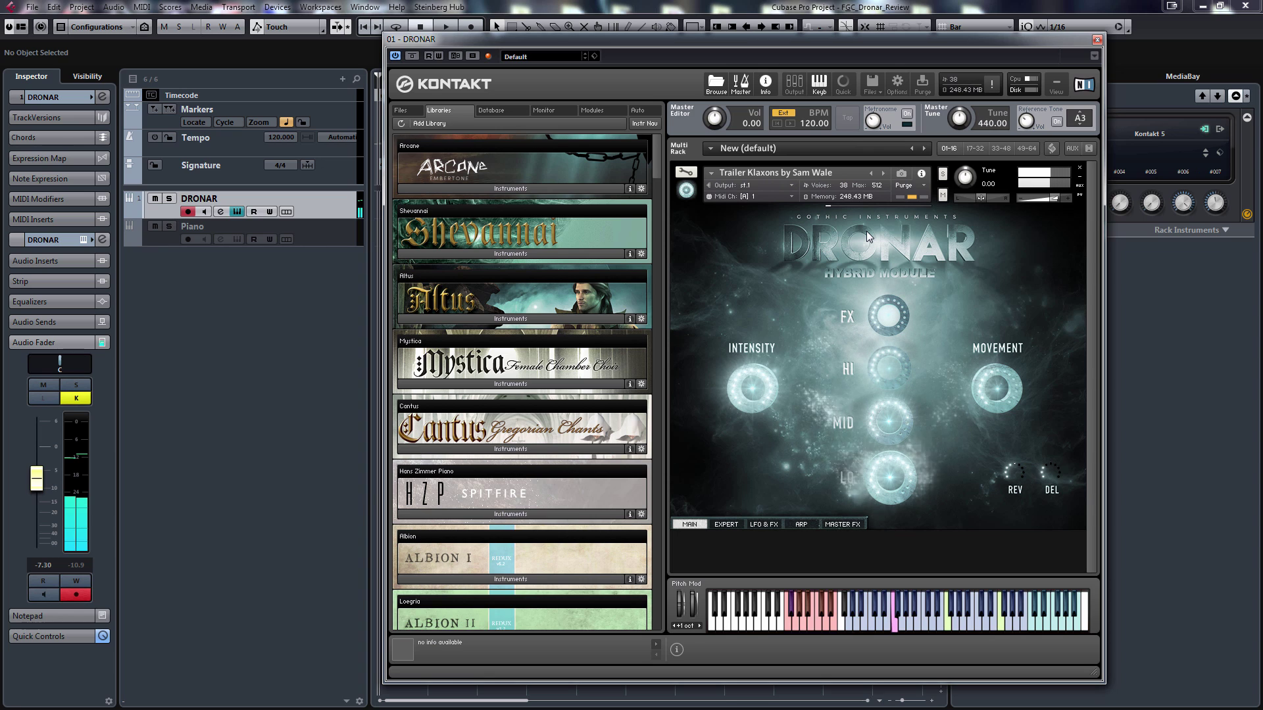
pyautogui.click(885, 178)
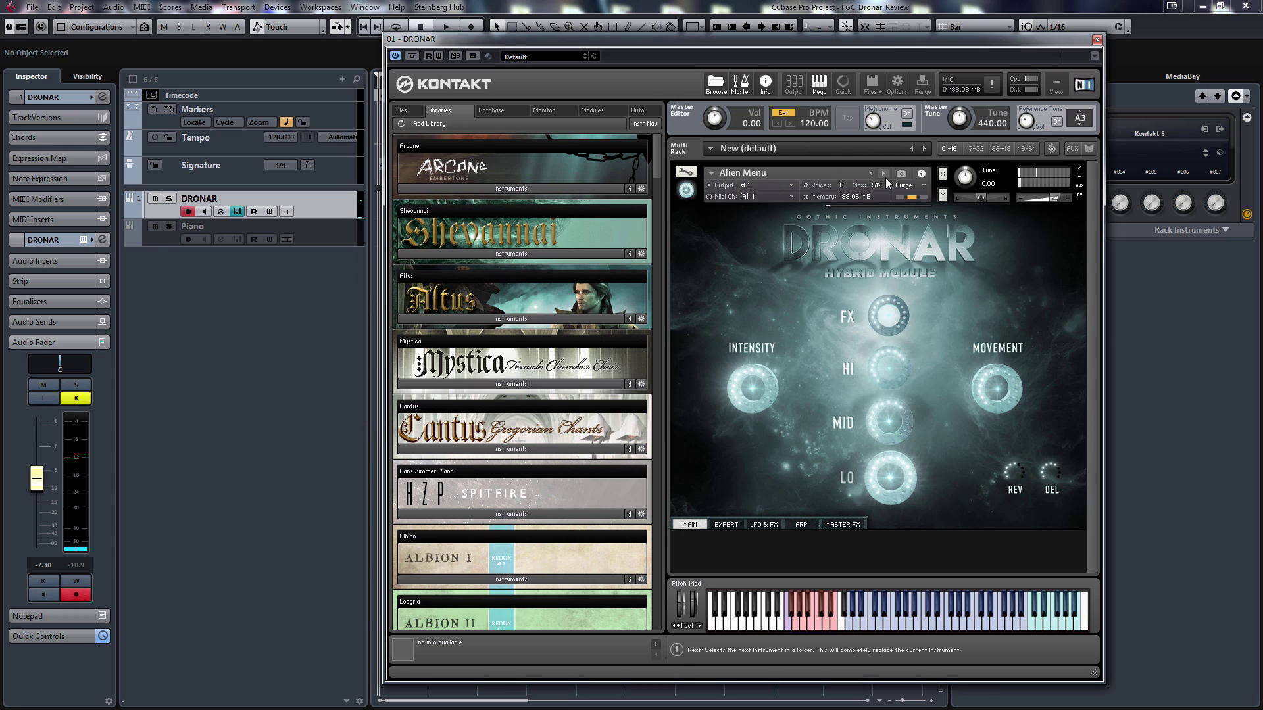
# Browse the Dronar instrument folders in Quick-Load, including Strings, and replace Alien Menu with the !Initialised patch.
pyautogui.rightClick(1059, 223)
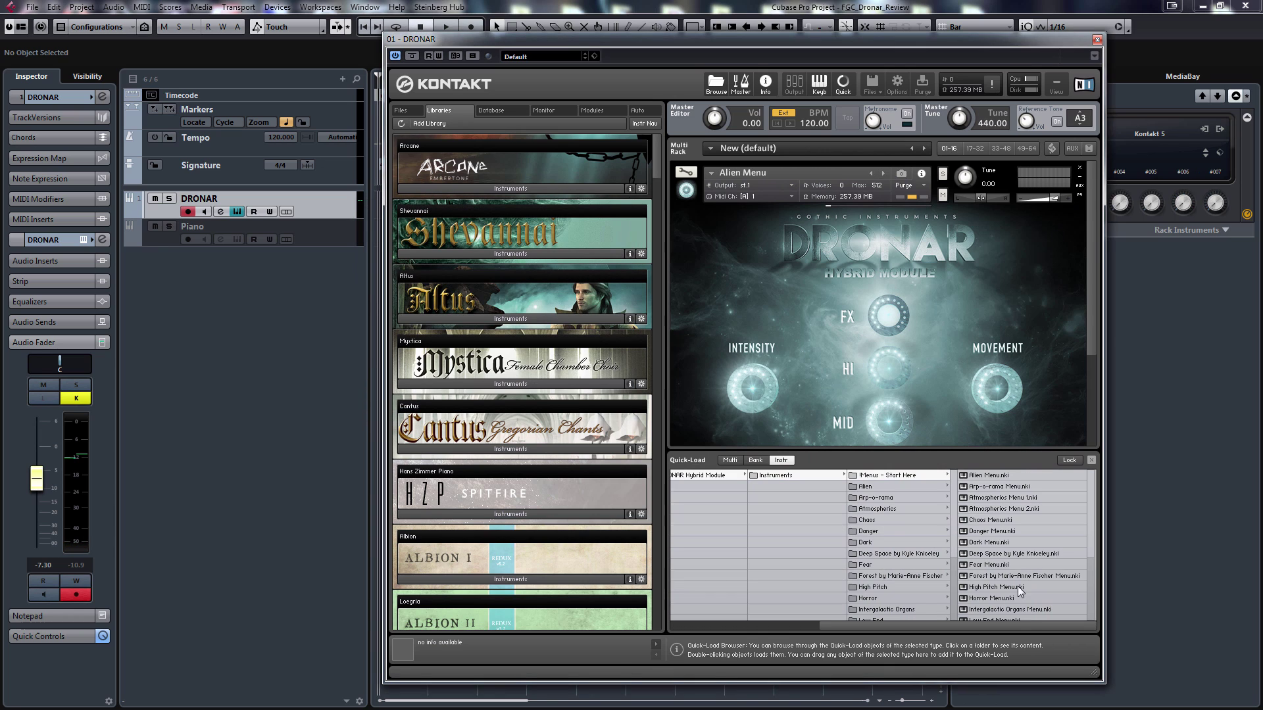
pyautogui.scroll(-3, 958, 591)
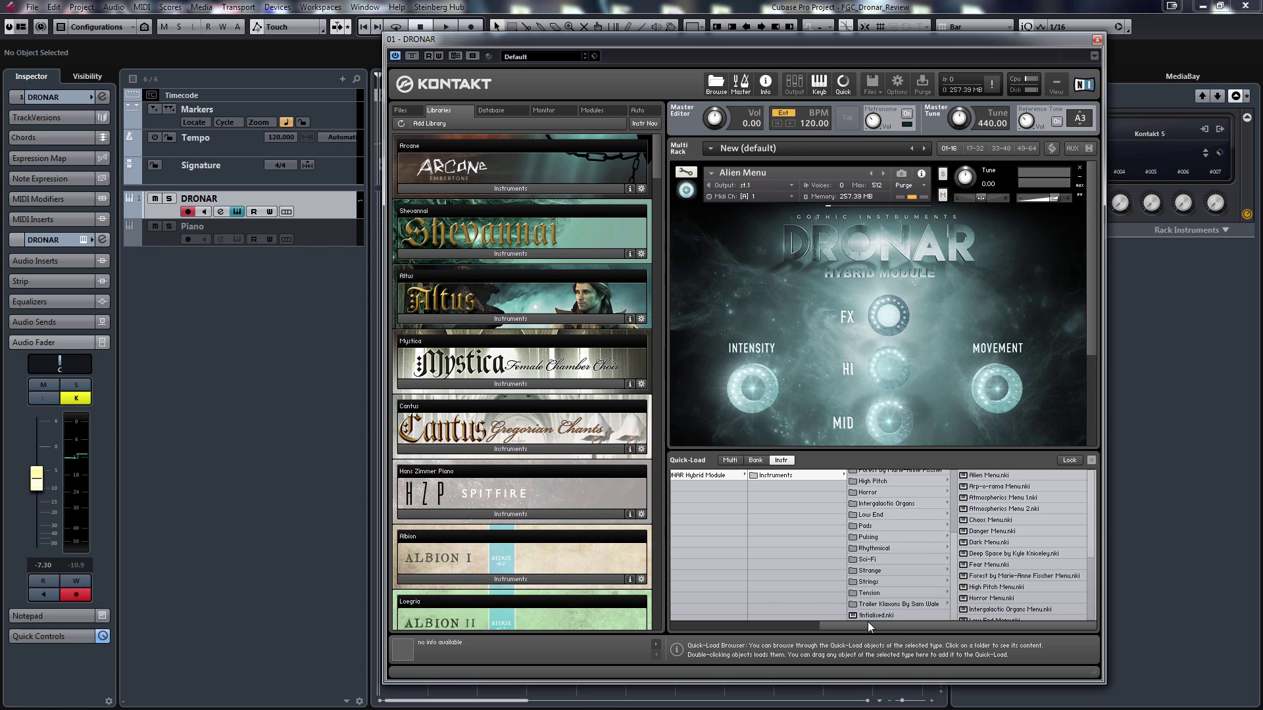
pyautogui.click(868, 581)
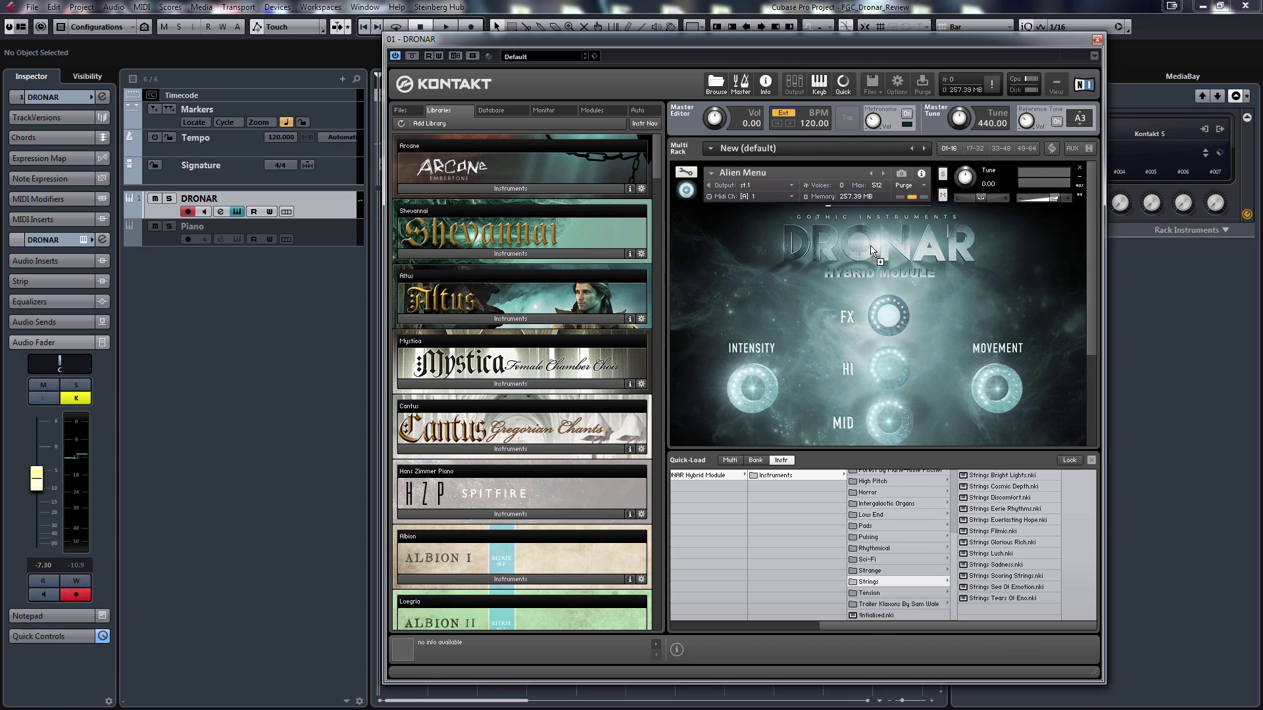
pyautogui.moveTo(871, 252); pyautogui.dragTo(881, 237)
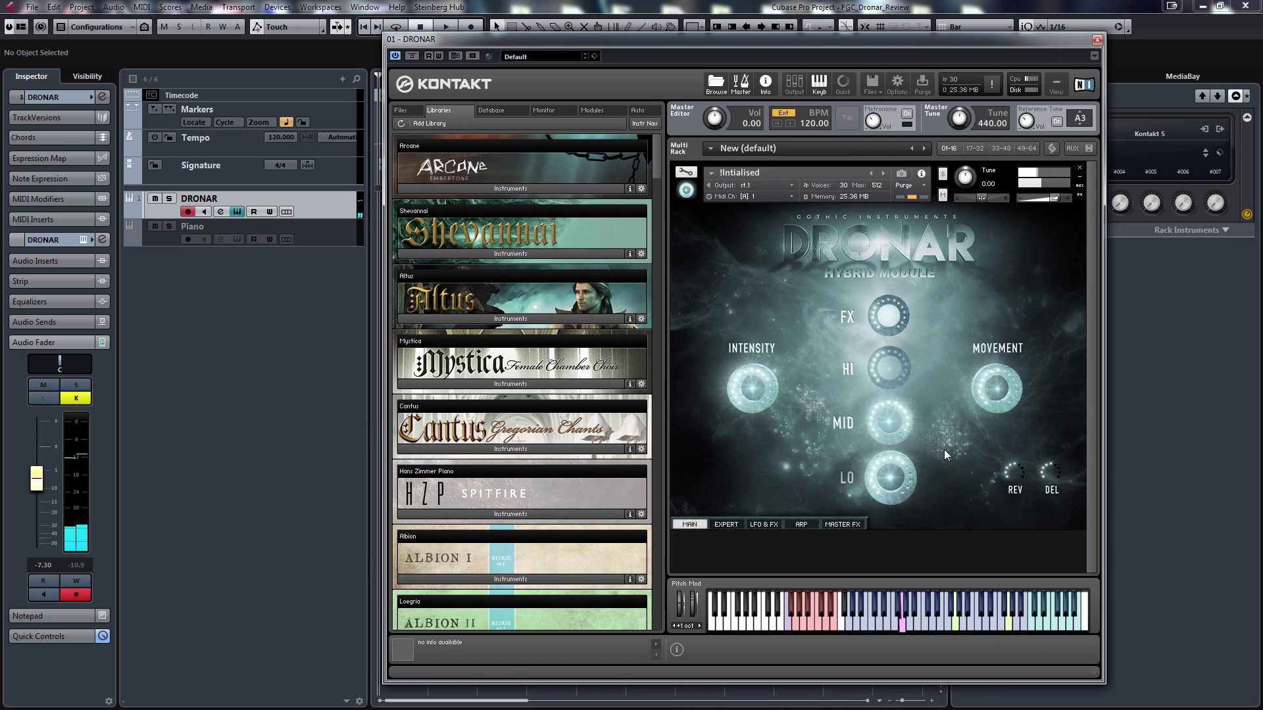
# Examine the !Initialised patch's expert page and FX sample list, and lower the HI layer's volume on the main page.
pyautogui.click(726, 525)
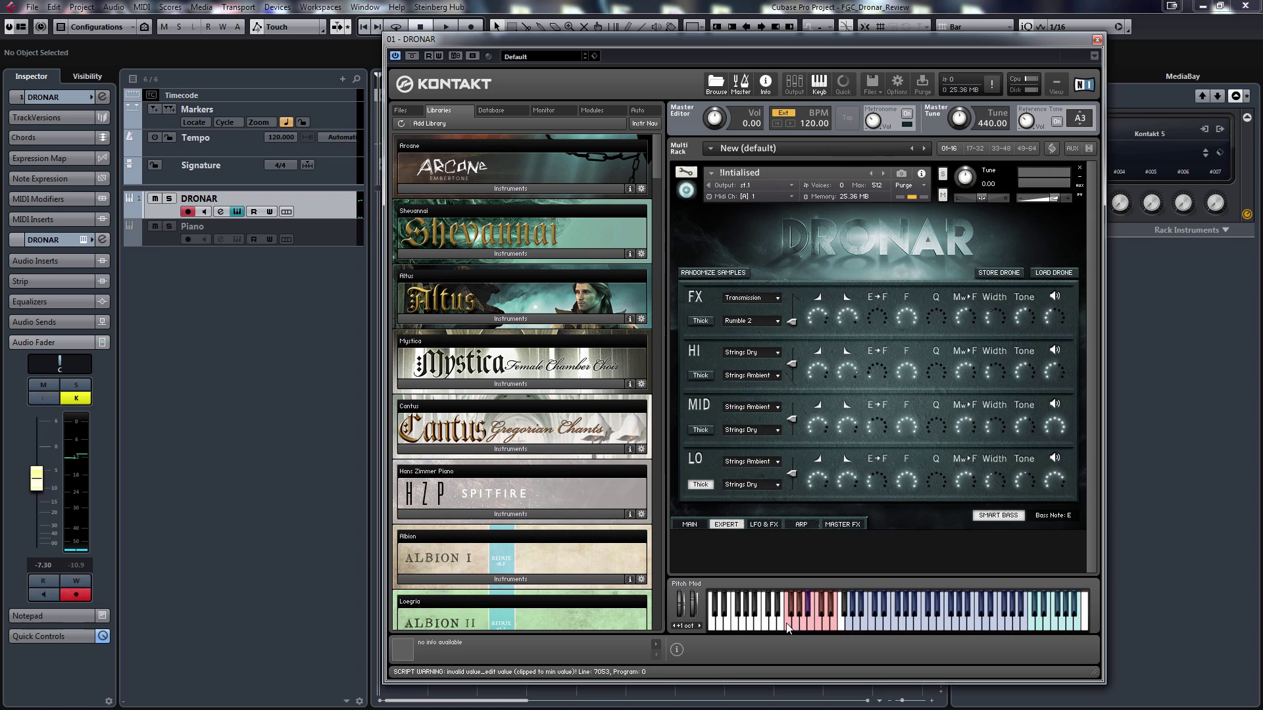
pyautogui.click(770, 299)
pyautogui.click(776, 302)
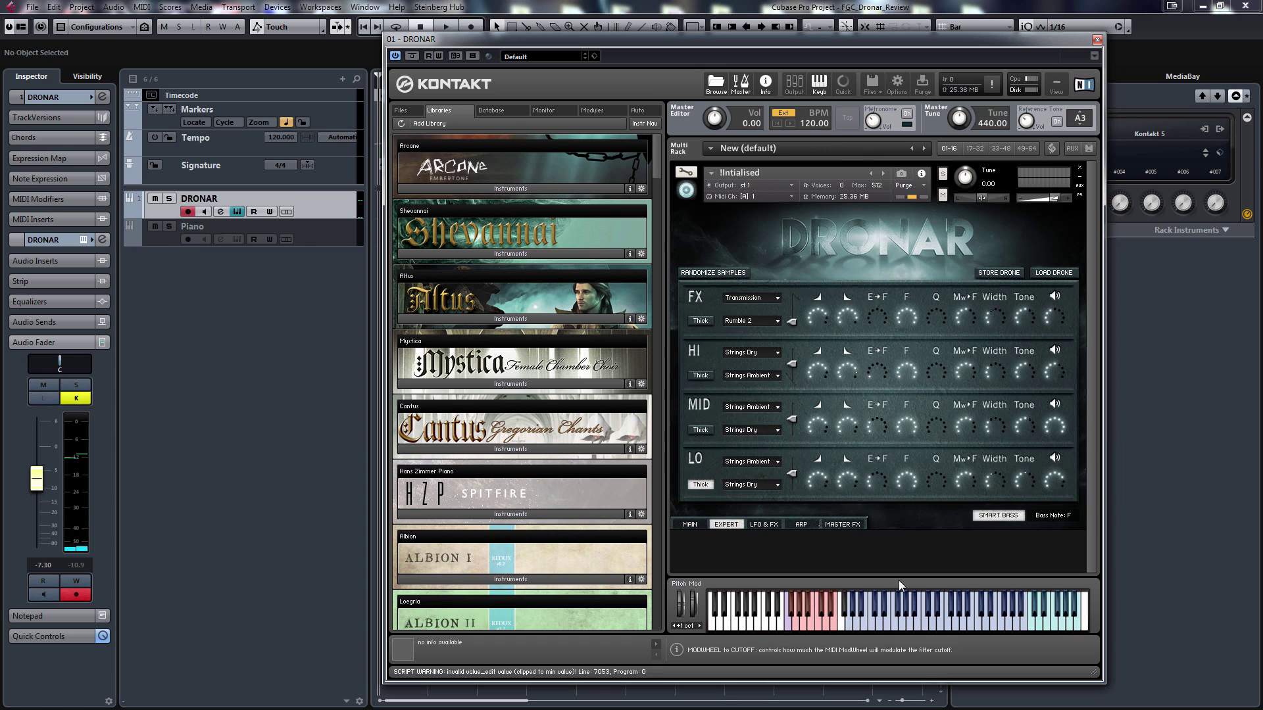
pyautogui.click(691, 525)
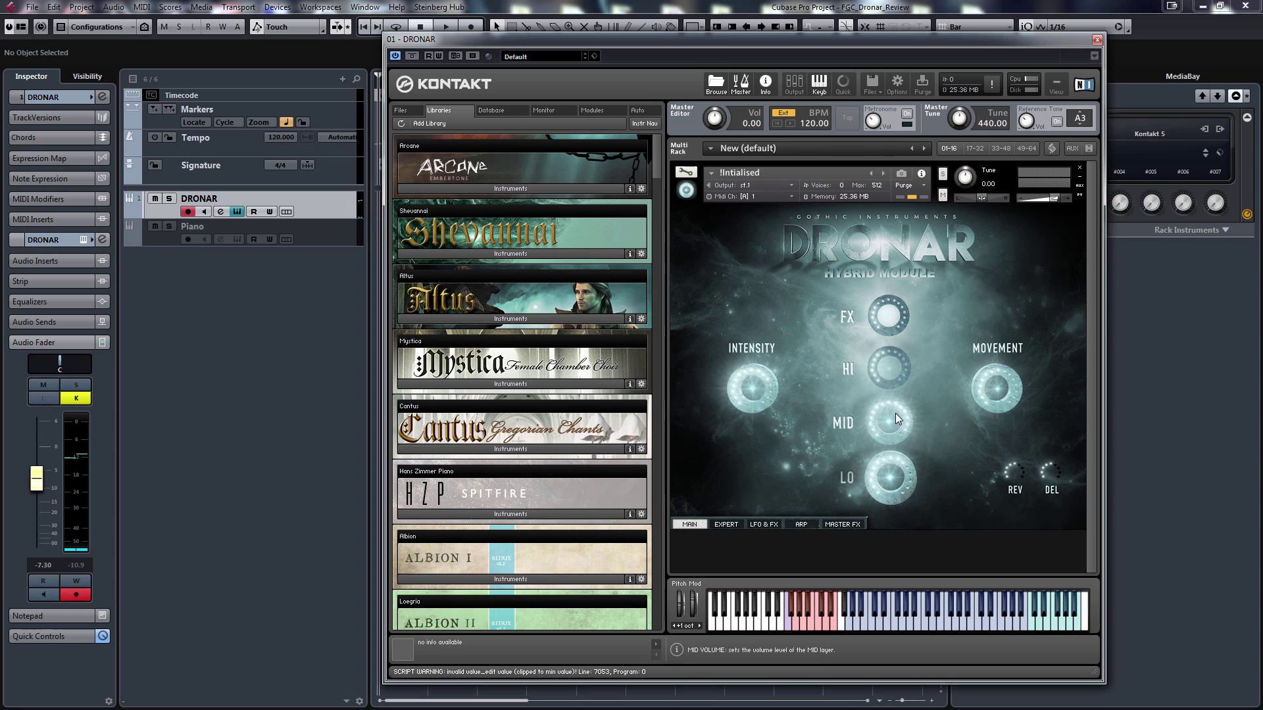
pyautogui.click(891, 366)
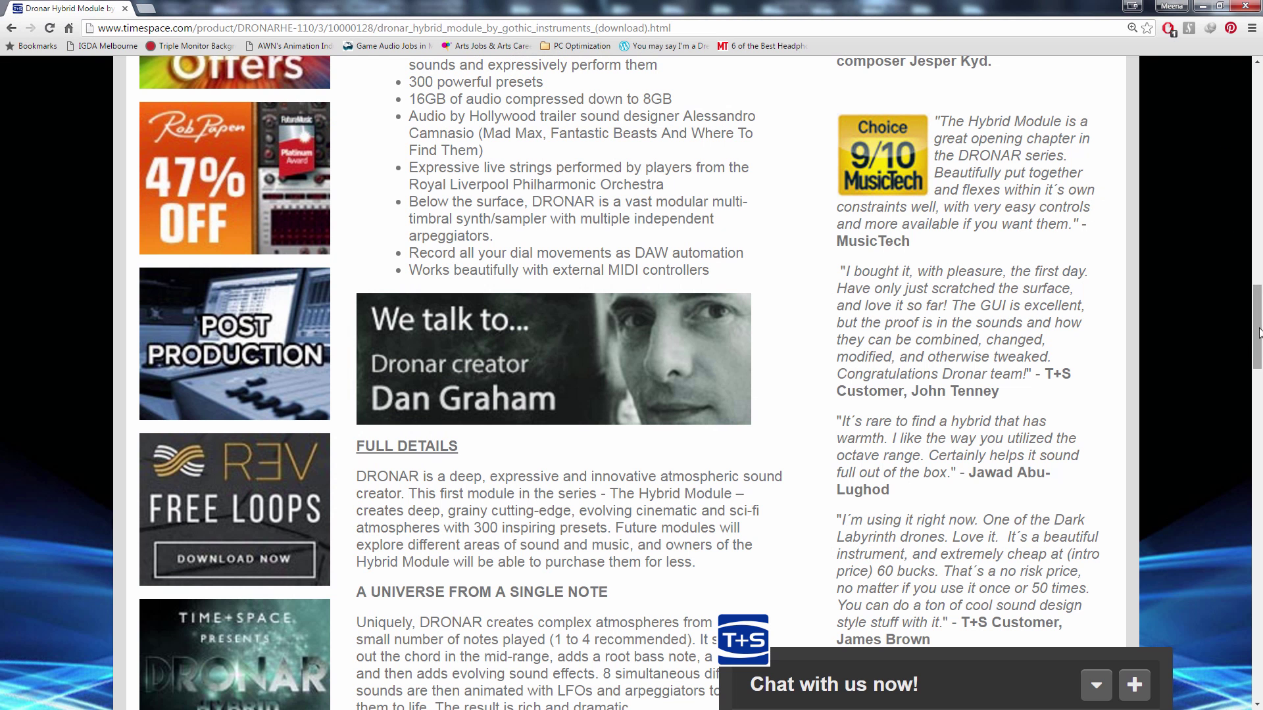
# Review the Dronar Hybrid Module product page and download price on the Time+Space website, and return to Kontakt.
pyautogui.moveTo(1256, 306); pyautogui.dragTo(1261, 175)
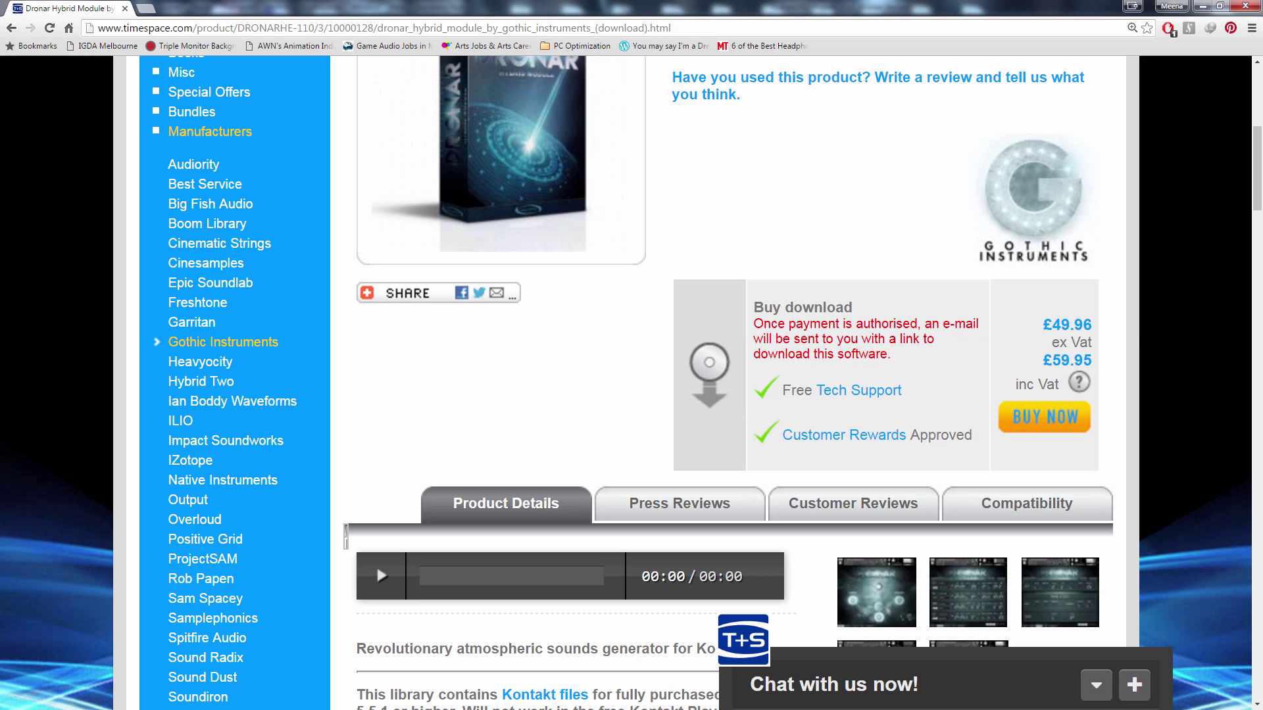
pyautogui.click(1201, 8)
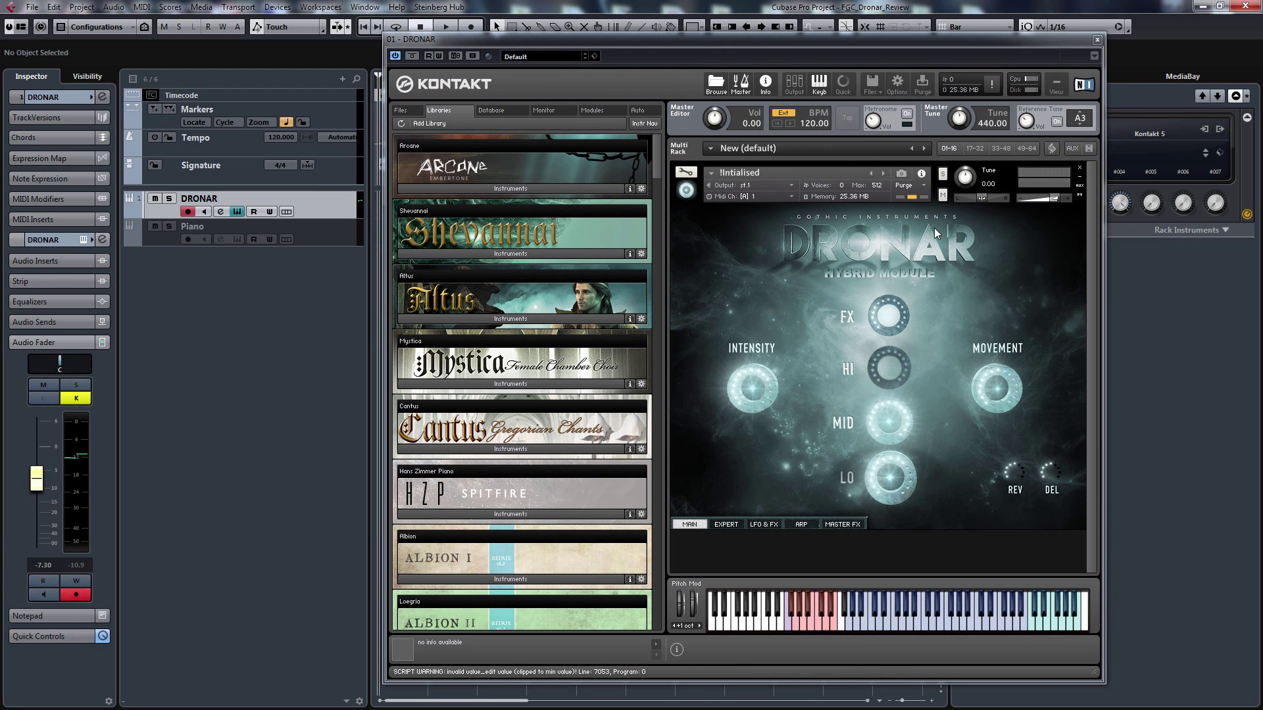